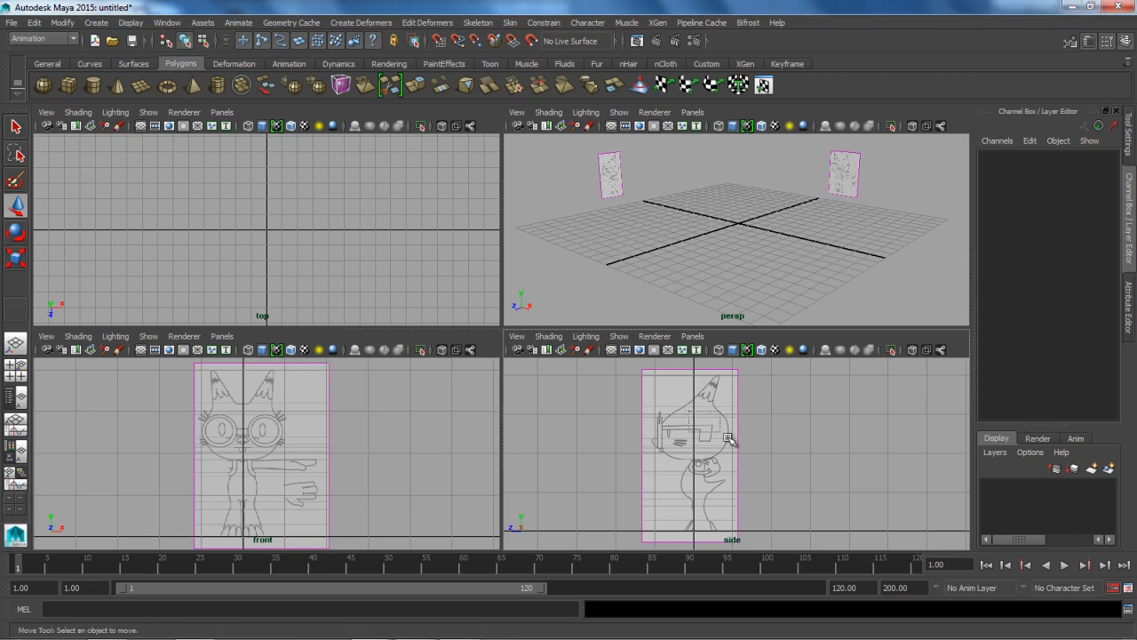
Step: Examine the front and side reference image planes by selecting each one, and leave both deselected
click(690, 411)
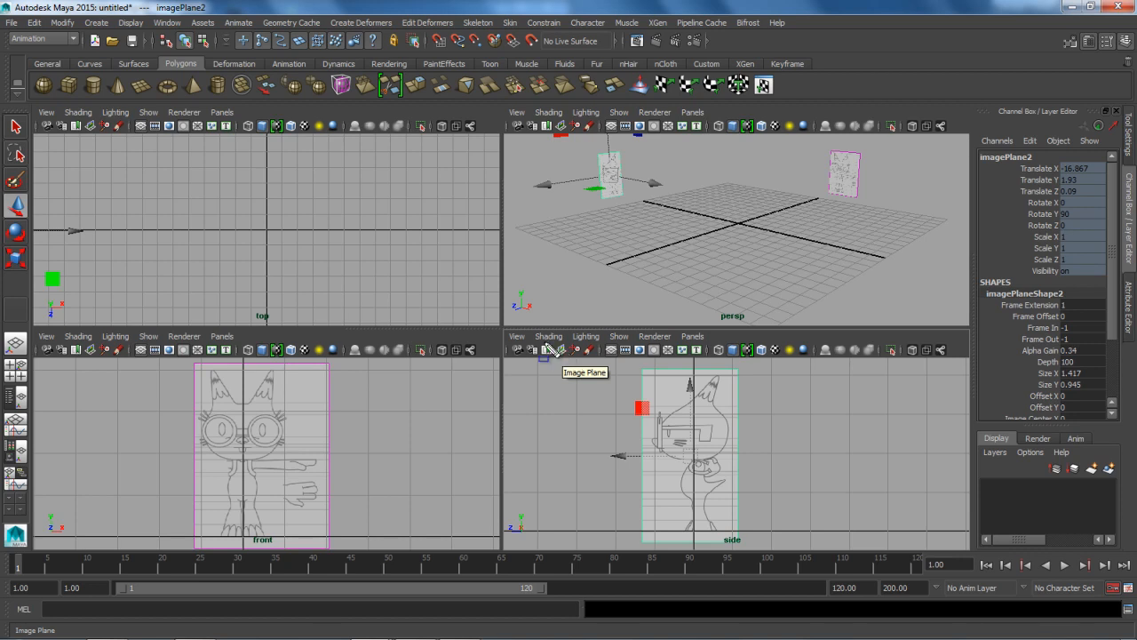
click(562, 351)
click(89, 349)
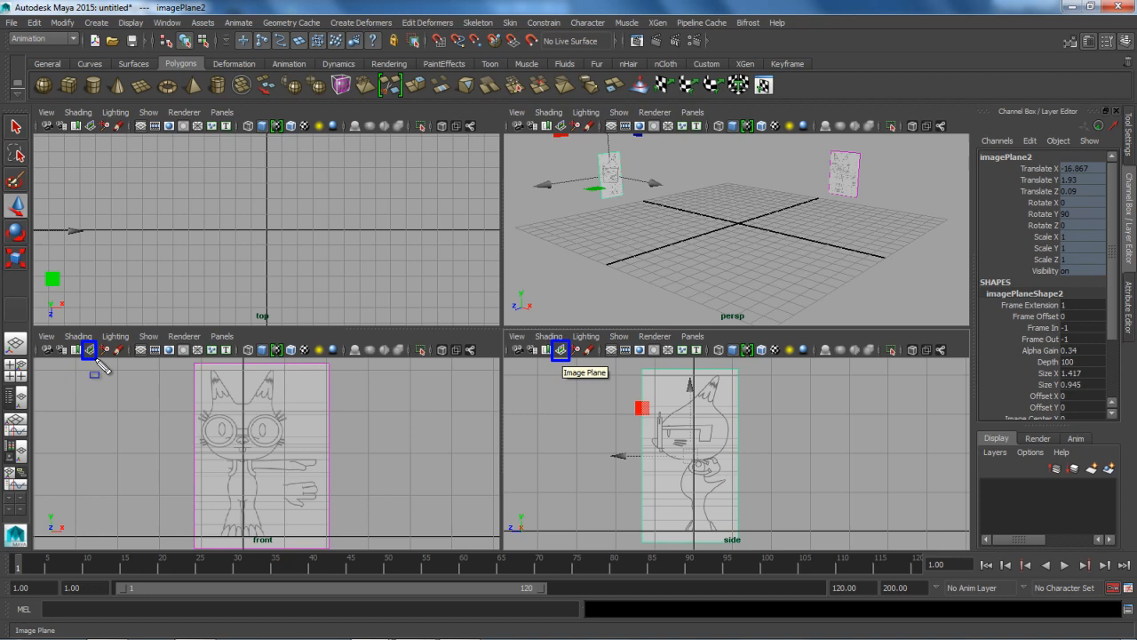
click(561, 126)
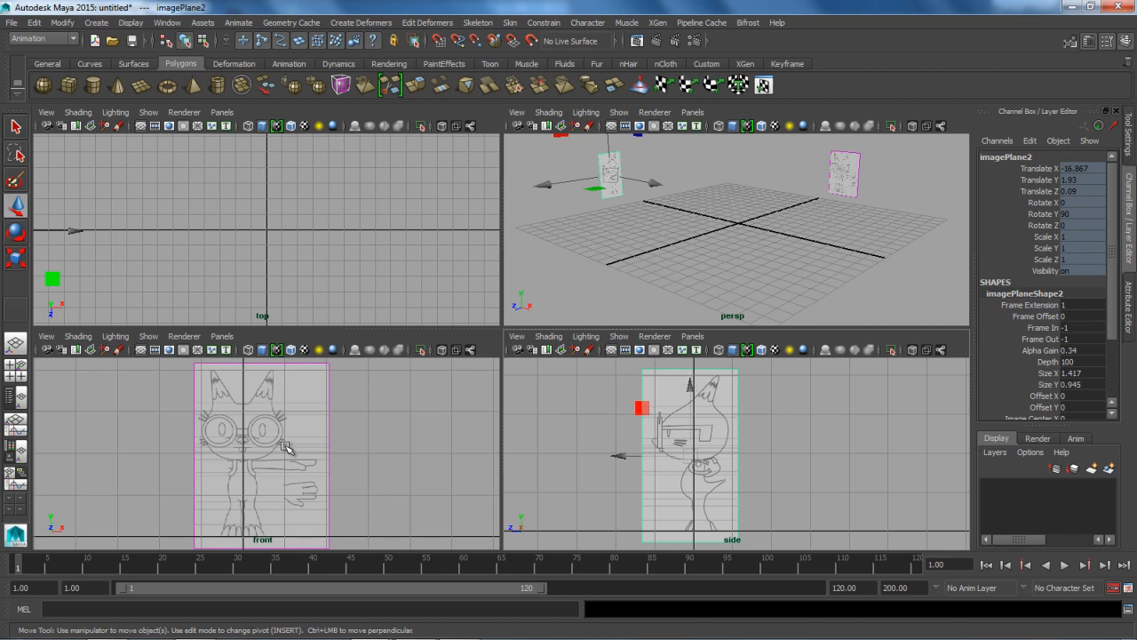
click(346, 457)
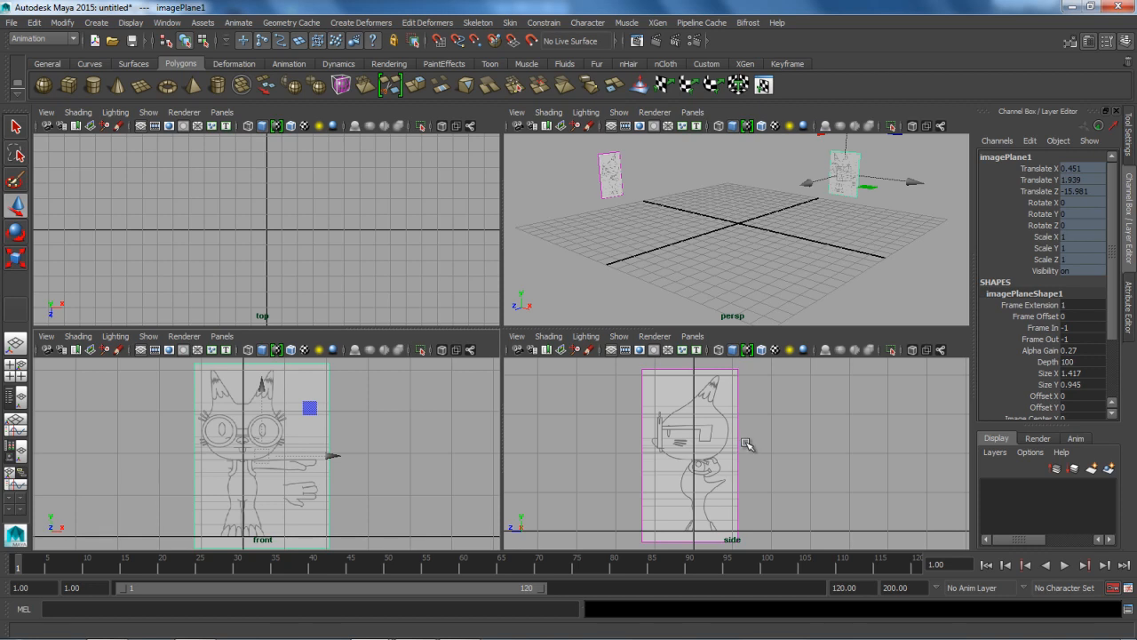
drag(592, 162, 888, 206)
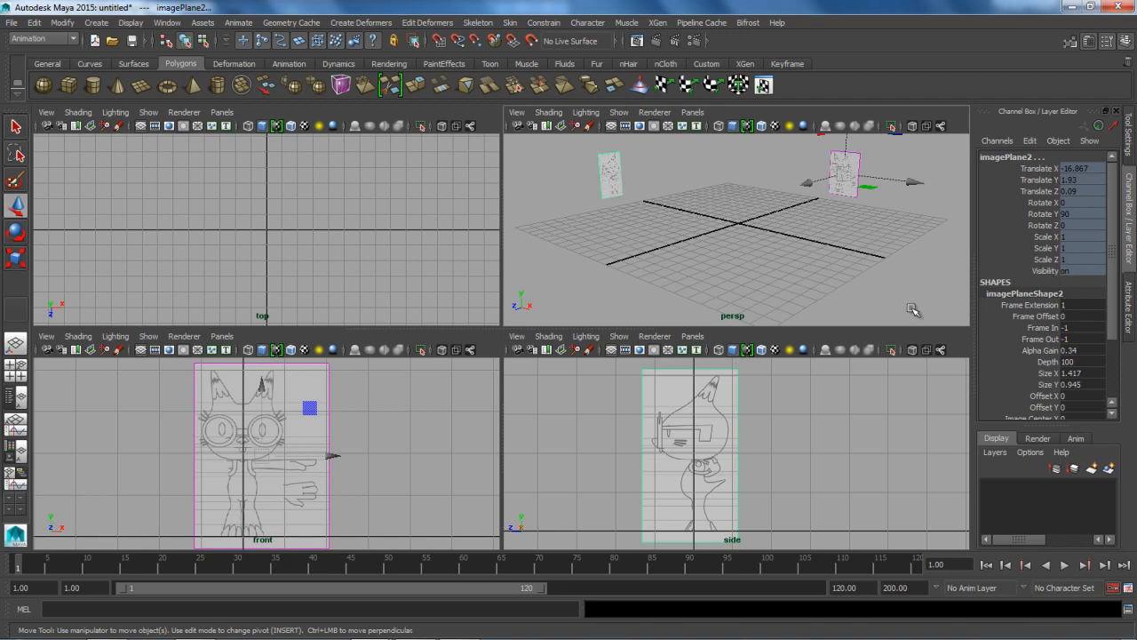
click(890, 284)
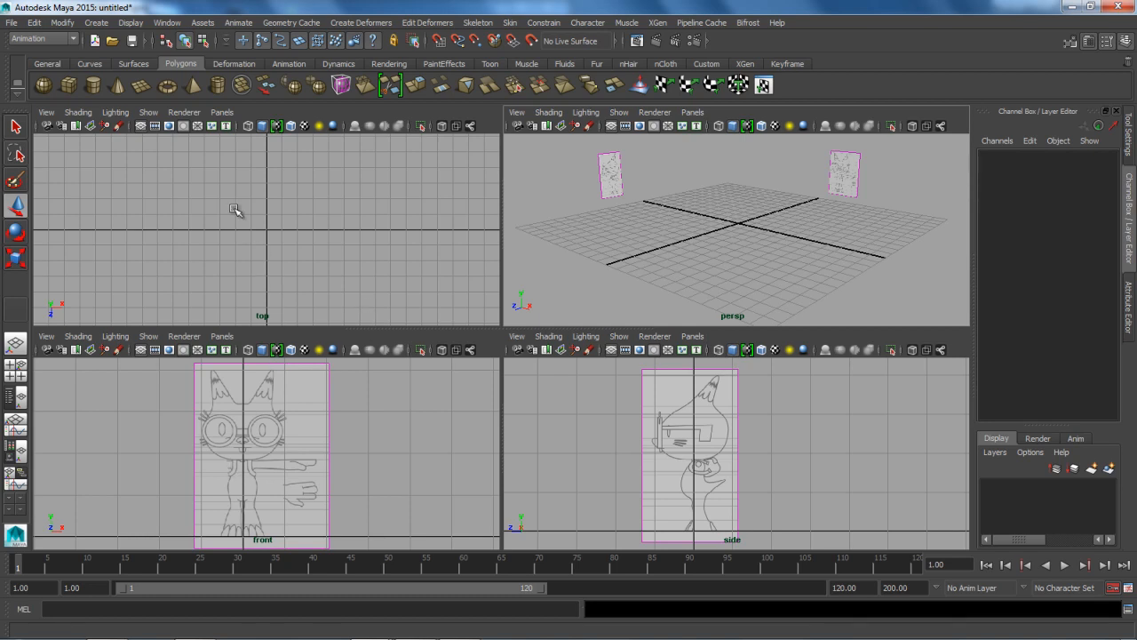
Step: Arrange the workspace as two panes side by side and zoom the perspective view in on the grid
click(168, 22)
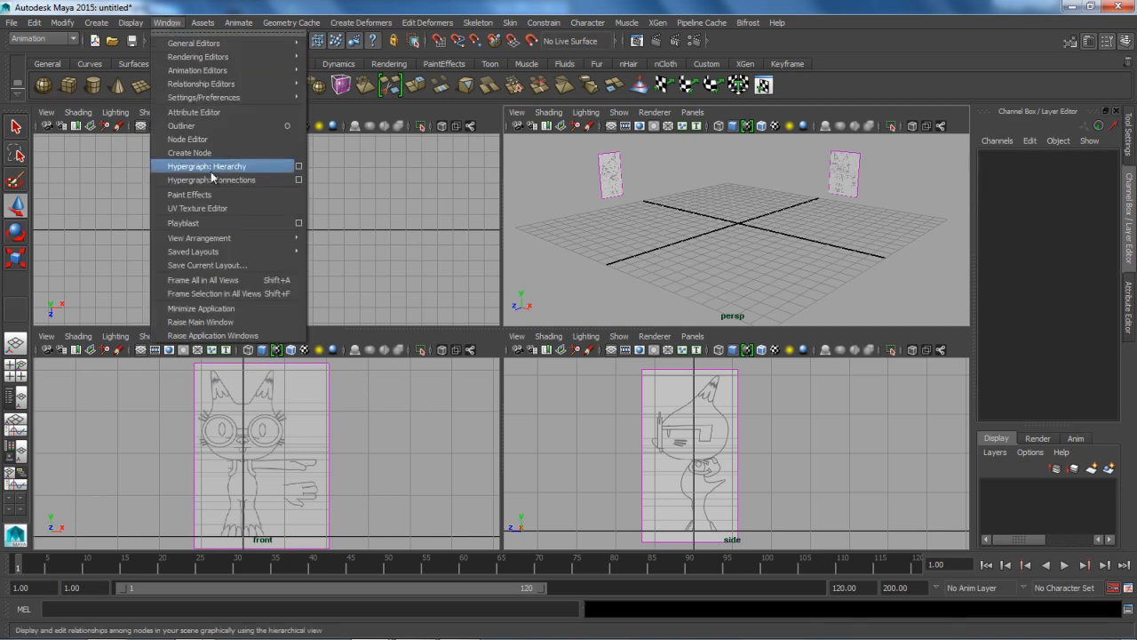
mouse_move(249, 238)
click(352, 260)
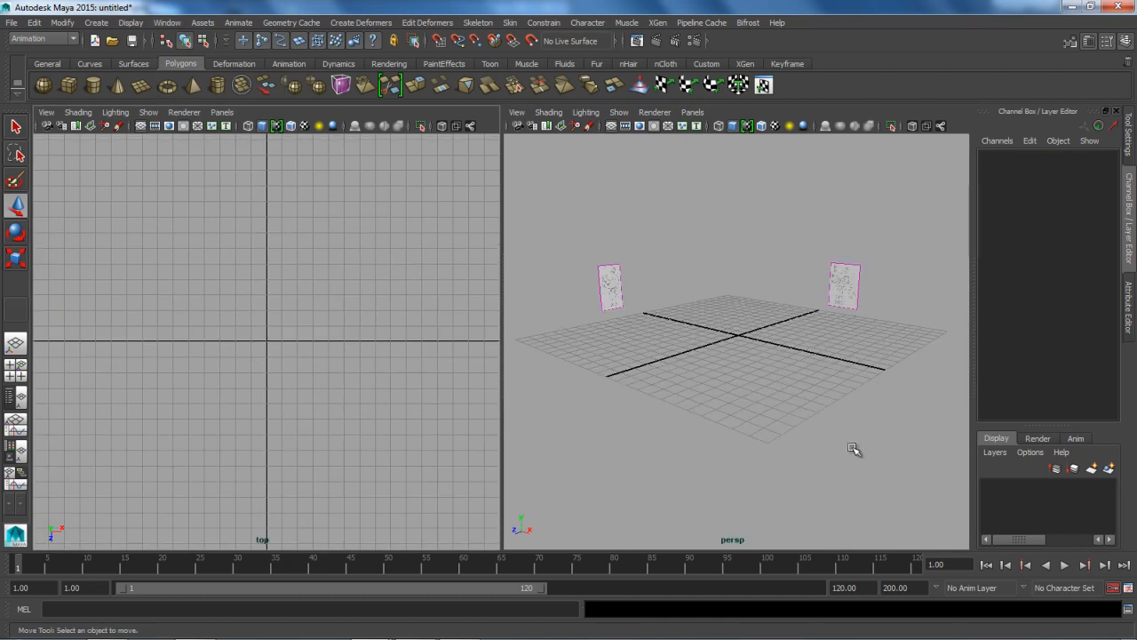
alt+right_drag(692, 325, 806, 391)
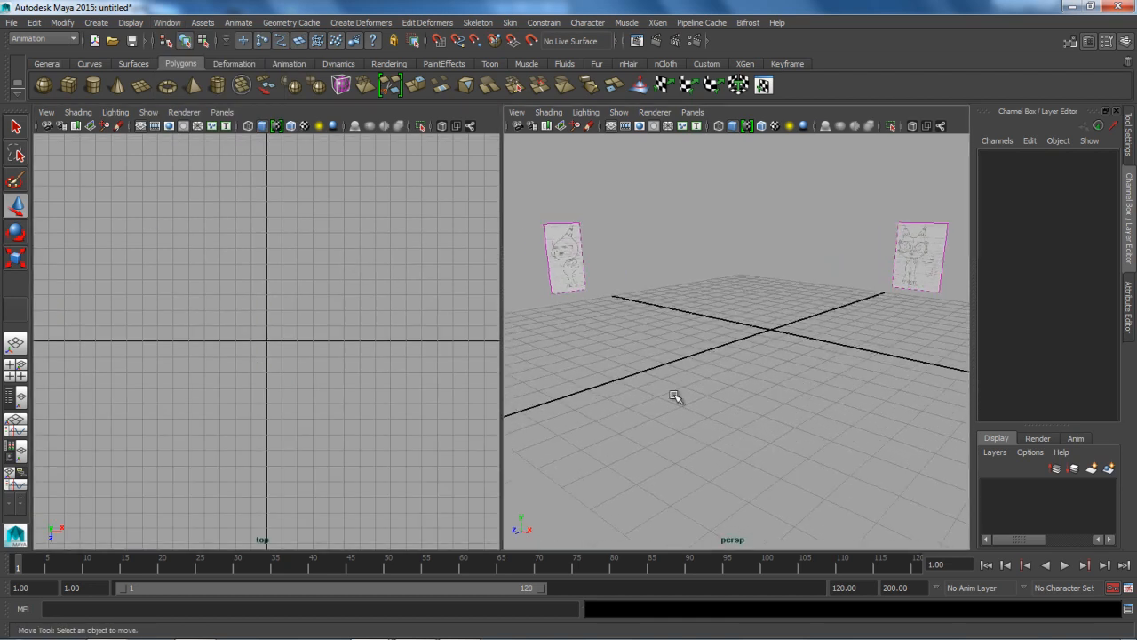
click(230, 113)
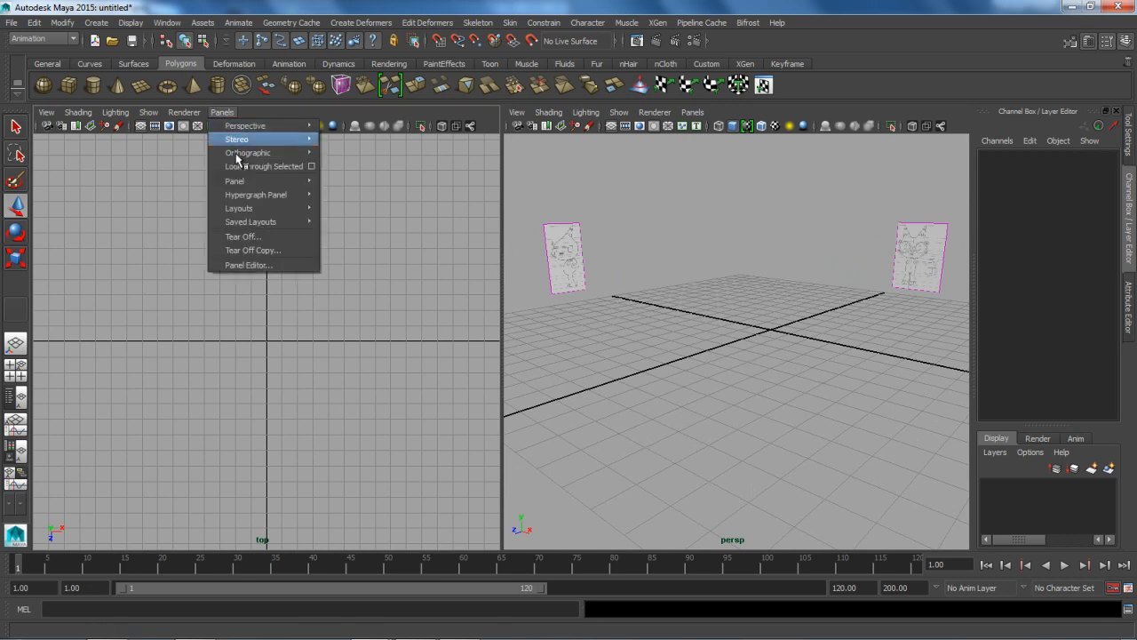
mouse_move(238, 159)
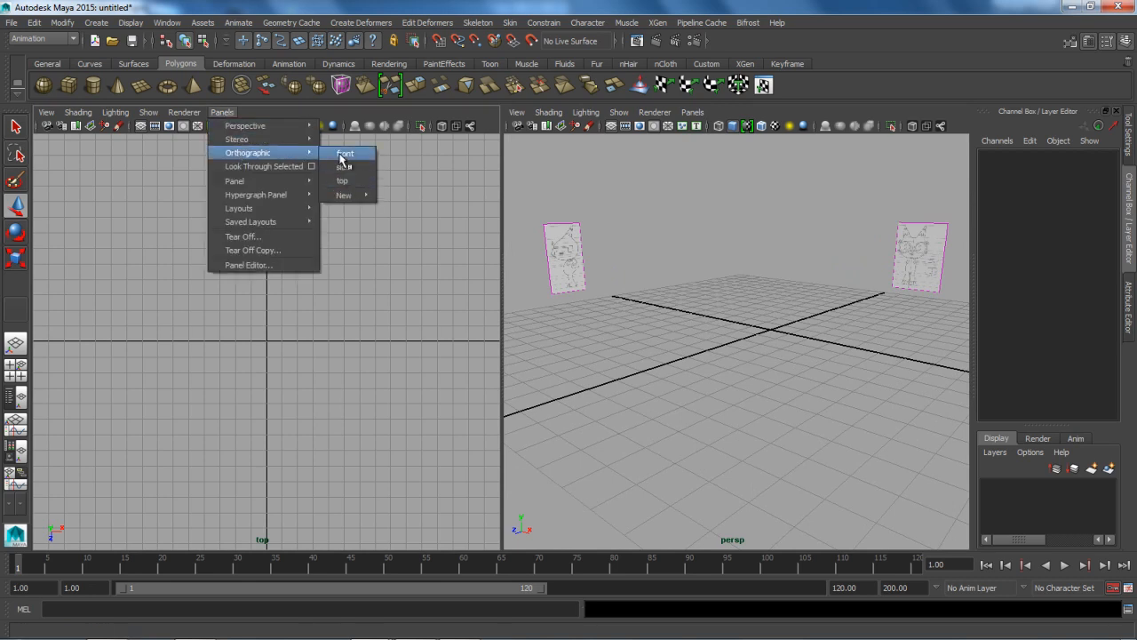
click(223, 114)
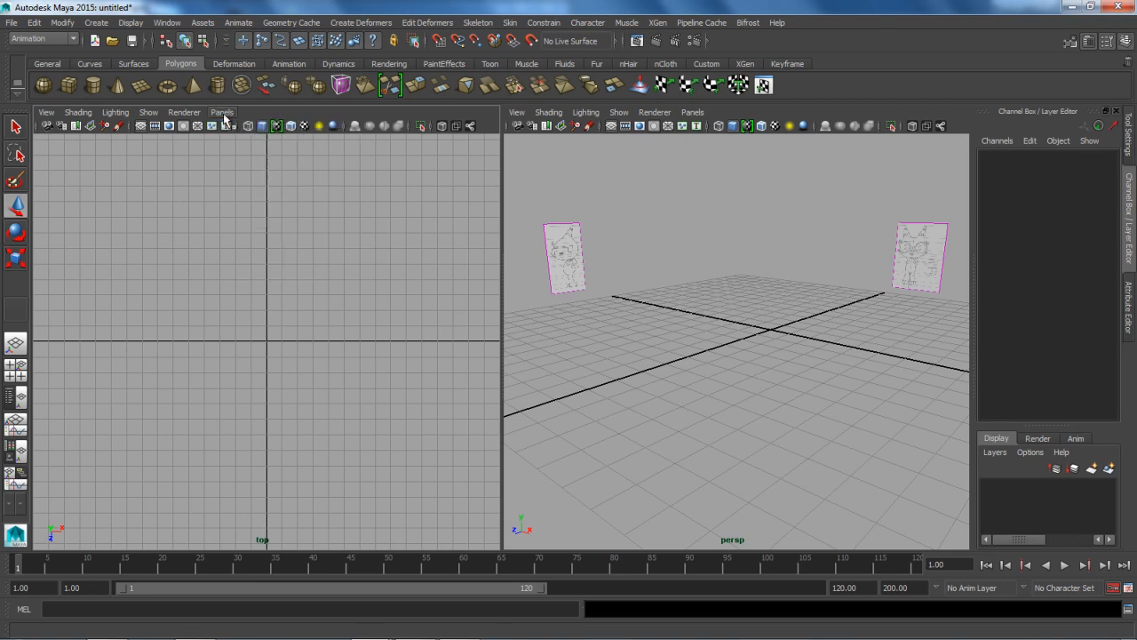
Step: Switch the top-view pane to the side orthographic view, framed closely on the character's body drawing
key(space)
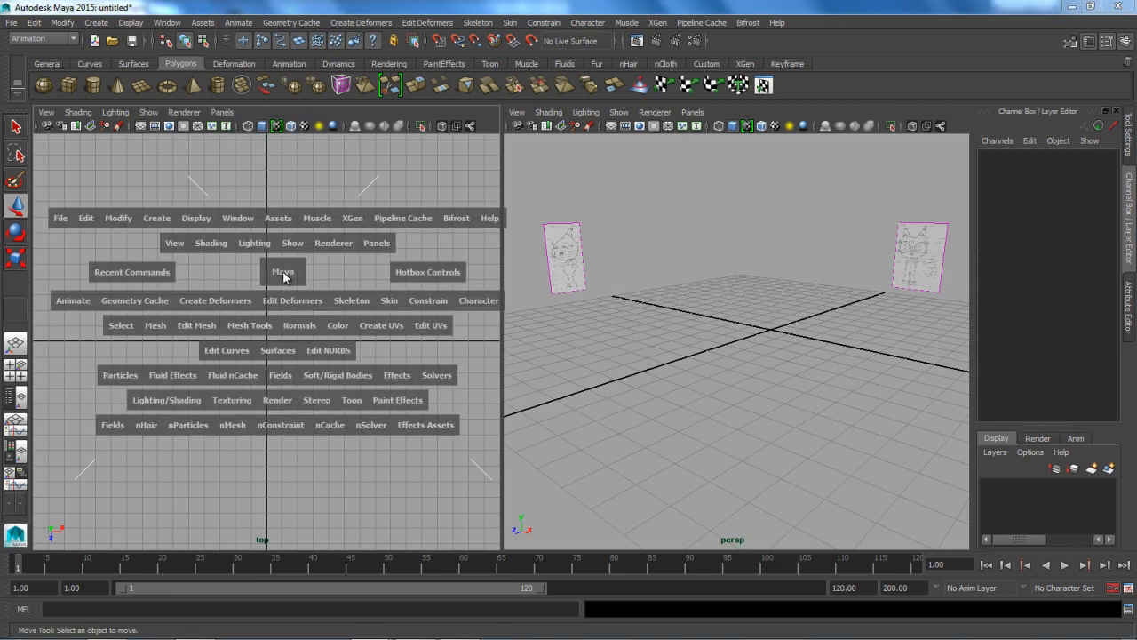
click(283, 277)
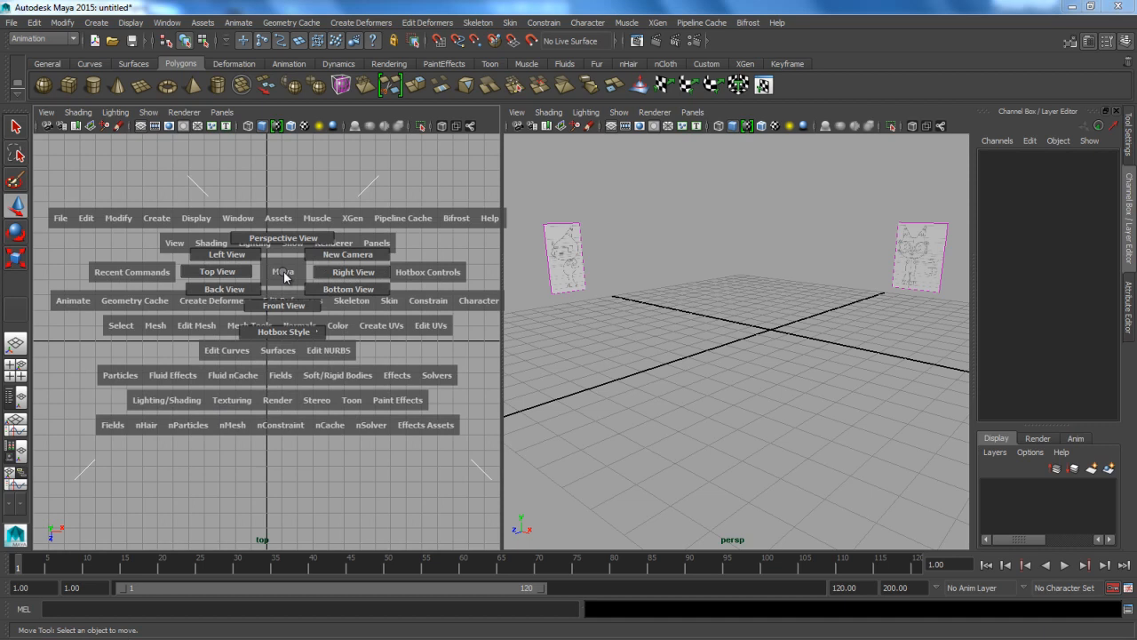
drag(284, 277, 342, 270)
scroll(320, 322, up, 3)
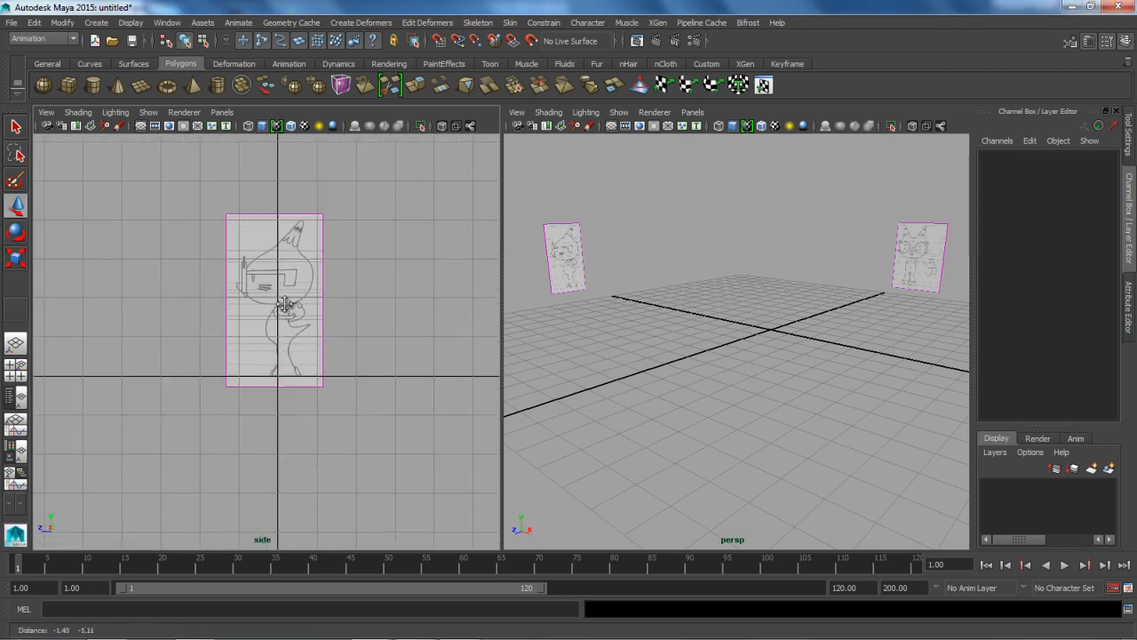
alt+right_drag(368, 333, 427, 366)
alt+middle_drag(427, 366, 204, 504)
alt+right_drag(198, 411, 265, 431)
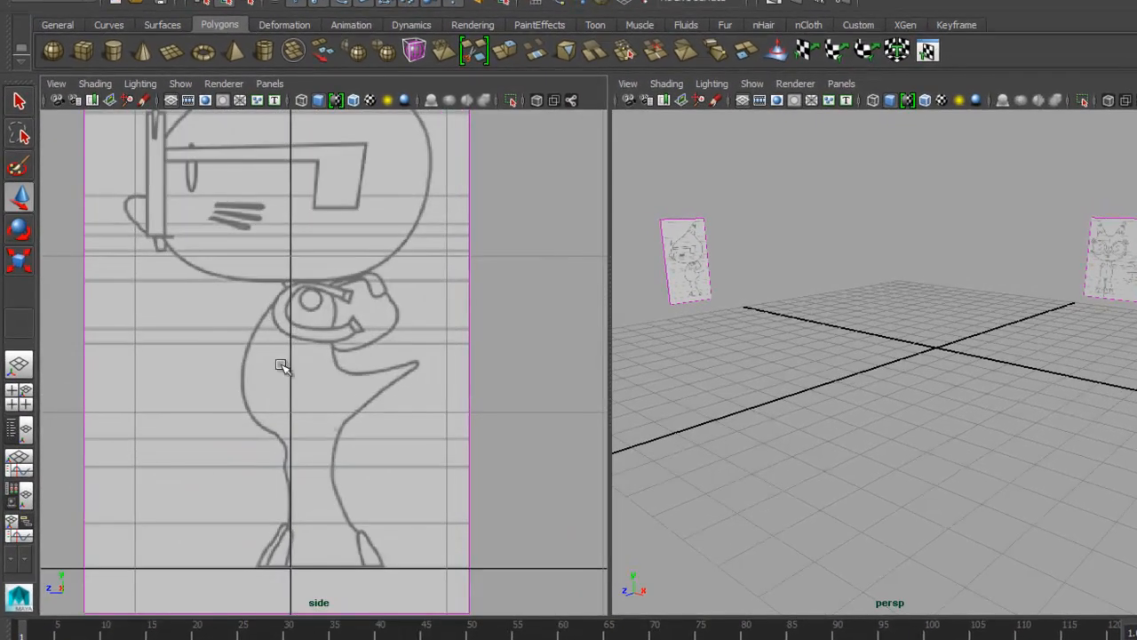
Step: Draw an EP curve in the side view along the character's chest and belly outline, from the neck to the top of the leg
click(121, 26)
click(112, 53)
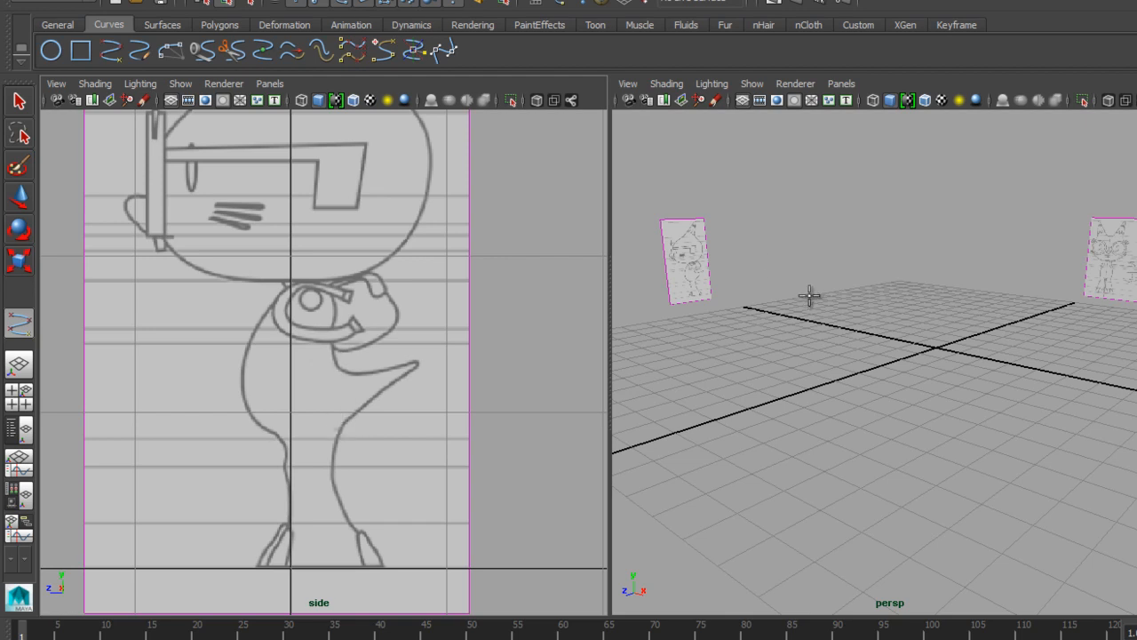
click(285, 290)
click(266, 315)
click(246, 350)
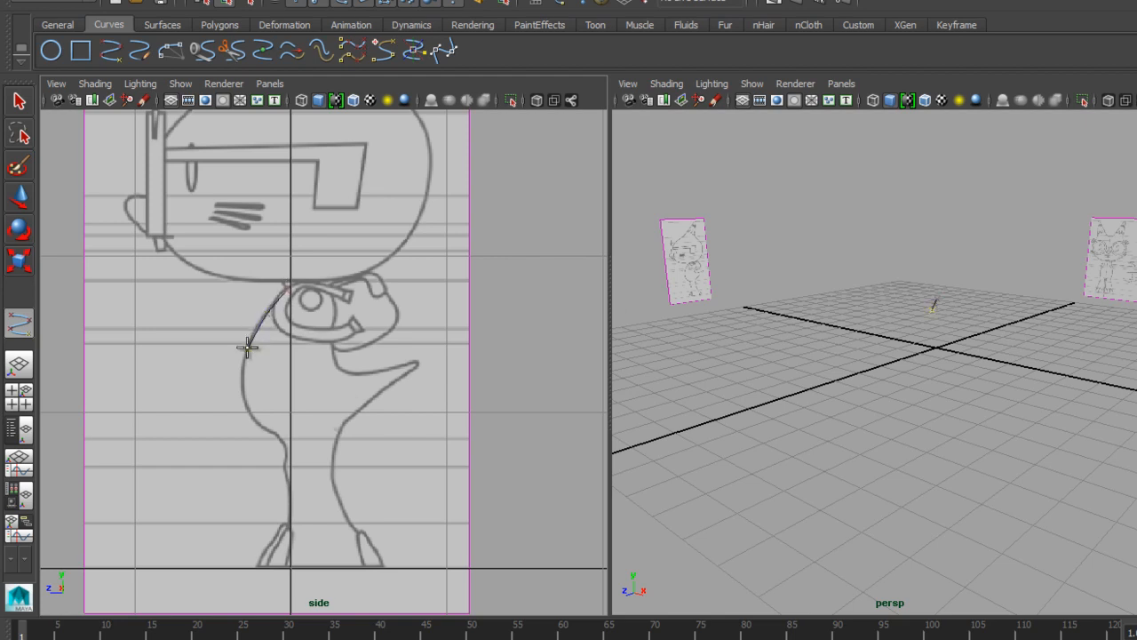
click(242, 389)
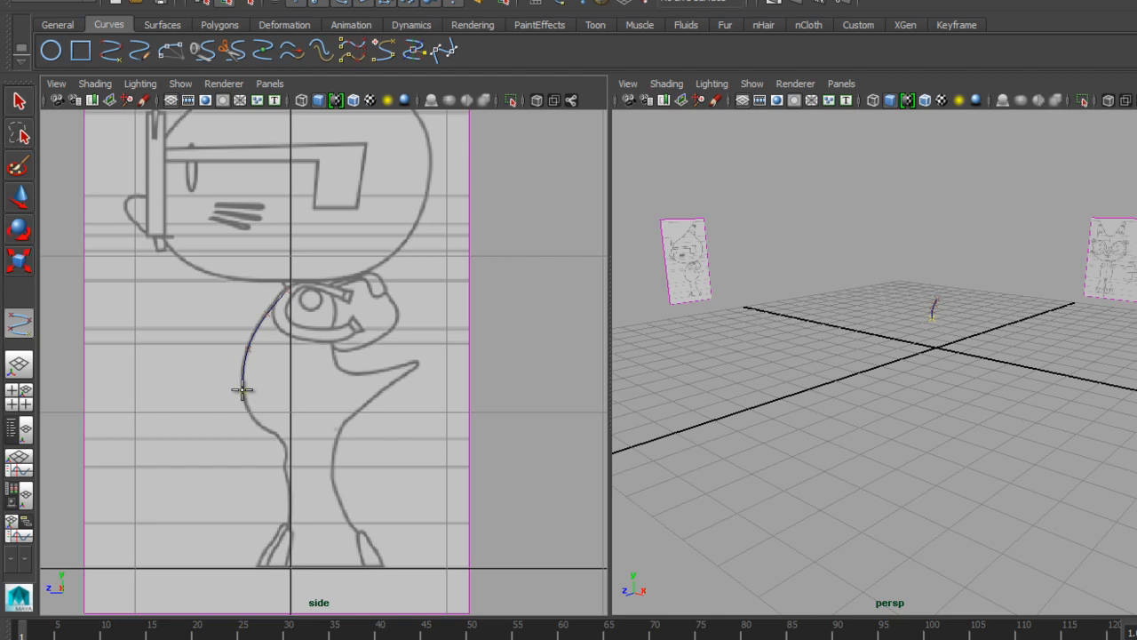
click(253, 418)
click(281, 437)
key(q)
Step: Show the belly curve's control vertices and move the upper ones onto the drawn chest outline
right_drag(245, 352, 211, 357)
scroll(249, 364, up, 4)
scroll(231, 213, up, 2)
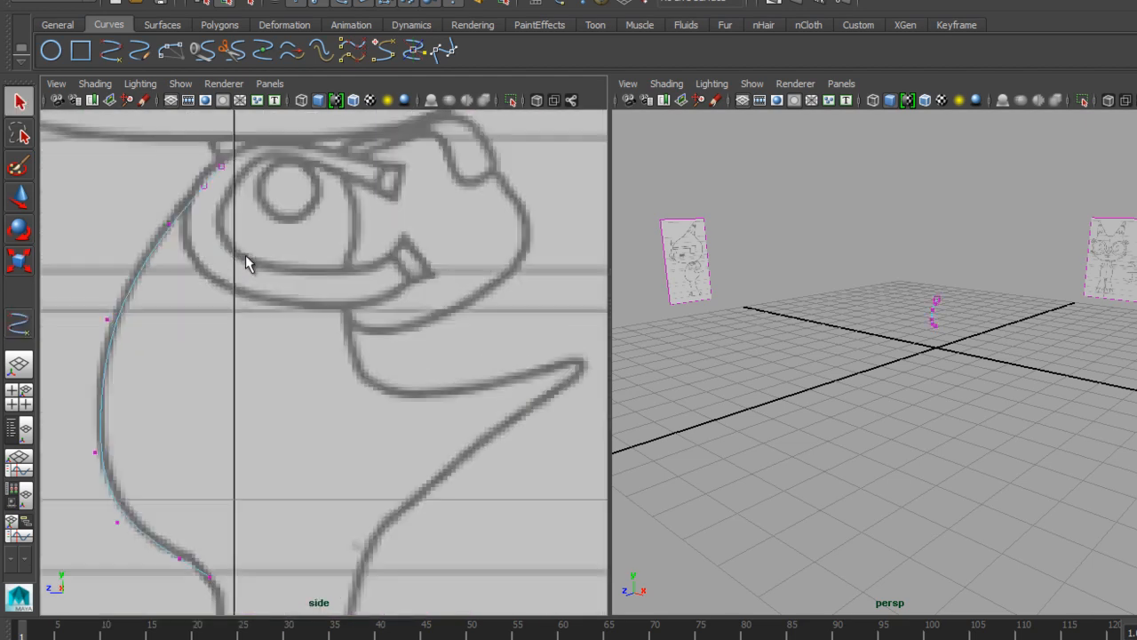
drag(228, 170, 198, 186)
key(w)
click(203, 184)
click(169, 224)
drag(168, 224, 164, 224)
Step: Move the belly curve's lower control vertices onto the drawn outline and return the curve to object mode
click(95, 452)
drag(95, 452, 94, 437)
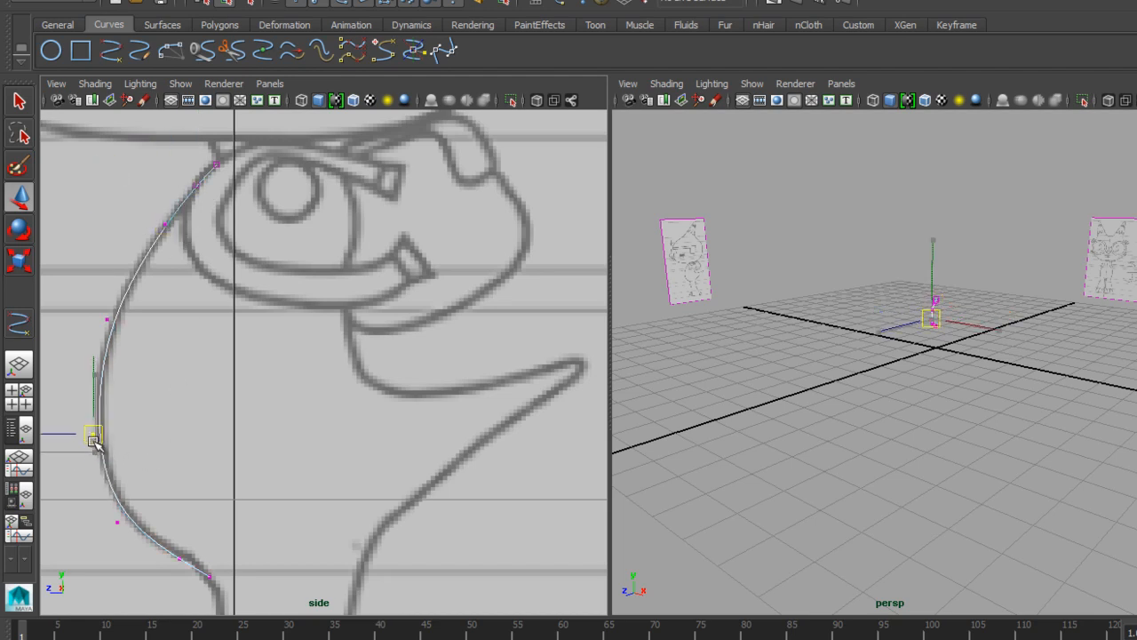
click(209, 577)
drag(209, 576, 202, 565)
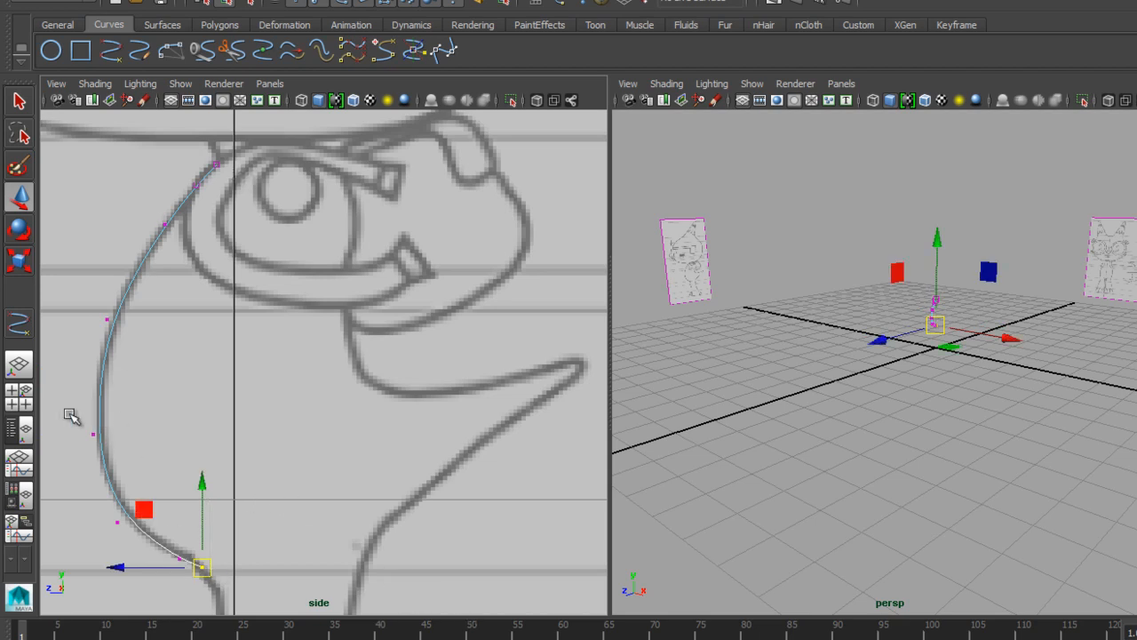
click(92, 435)
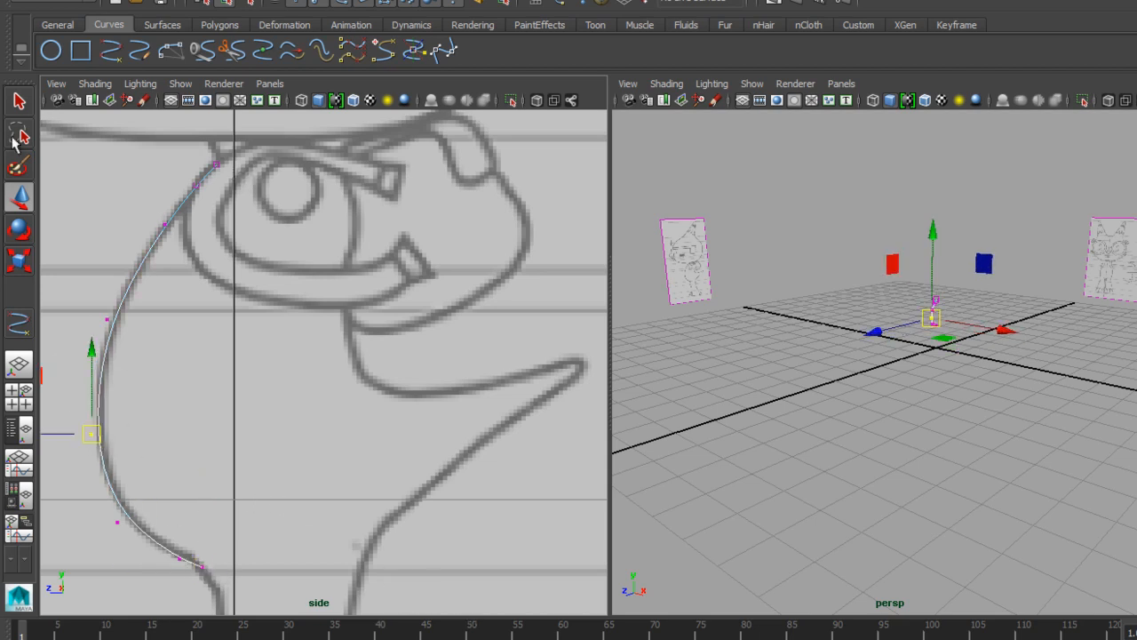
click(20, 101)
right_click(156, 241)
right_drag(156, 242, 217, 224)
alt+drag(969, 363, 919, 402)
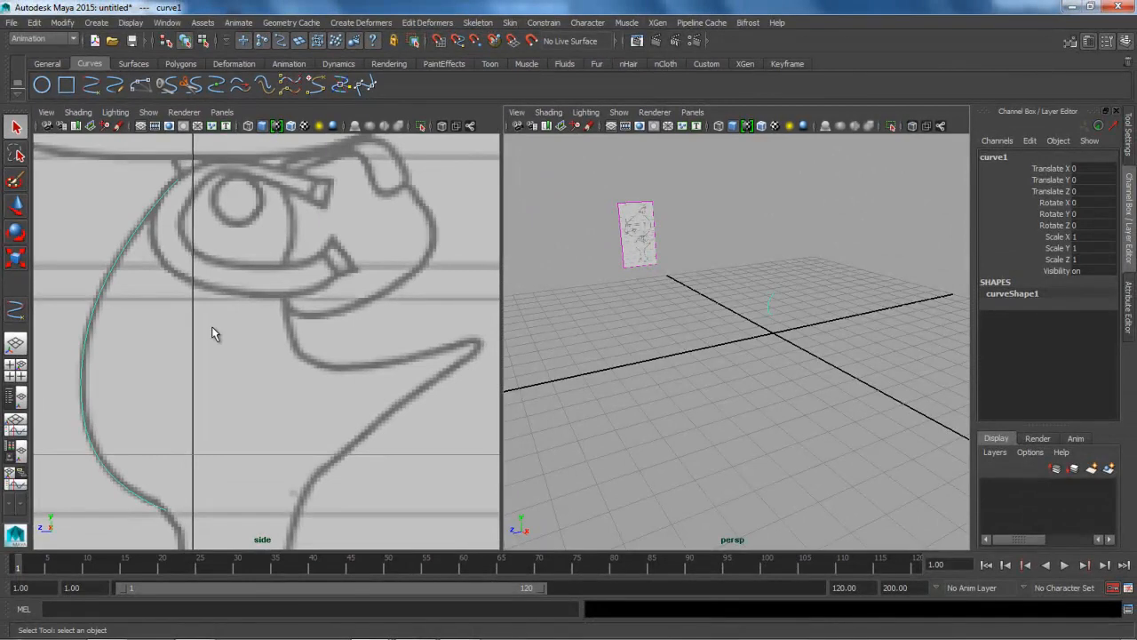
Step: Draw a cubic EP curve in the side view for the character's back, from the neck behind the arm to below the tail
click(15, 308)
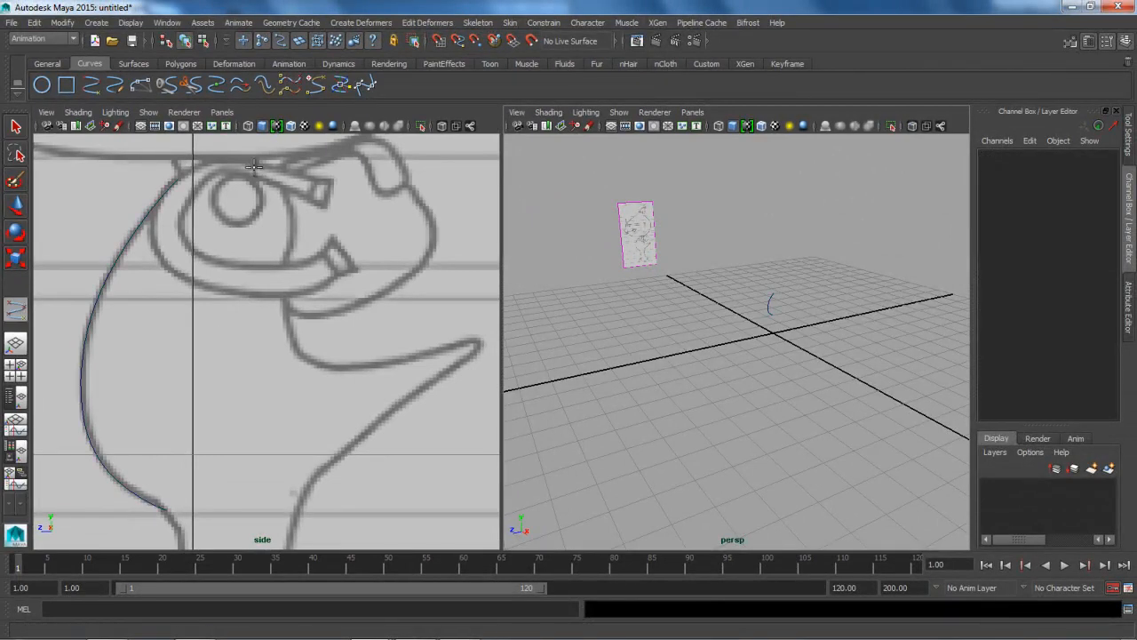
click(244, 164)
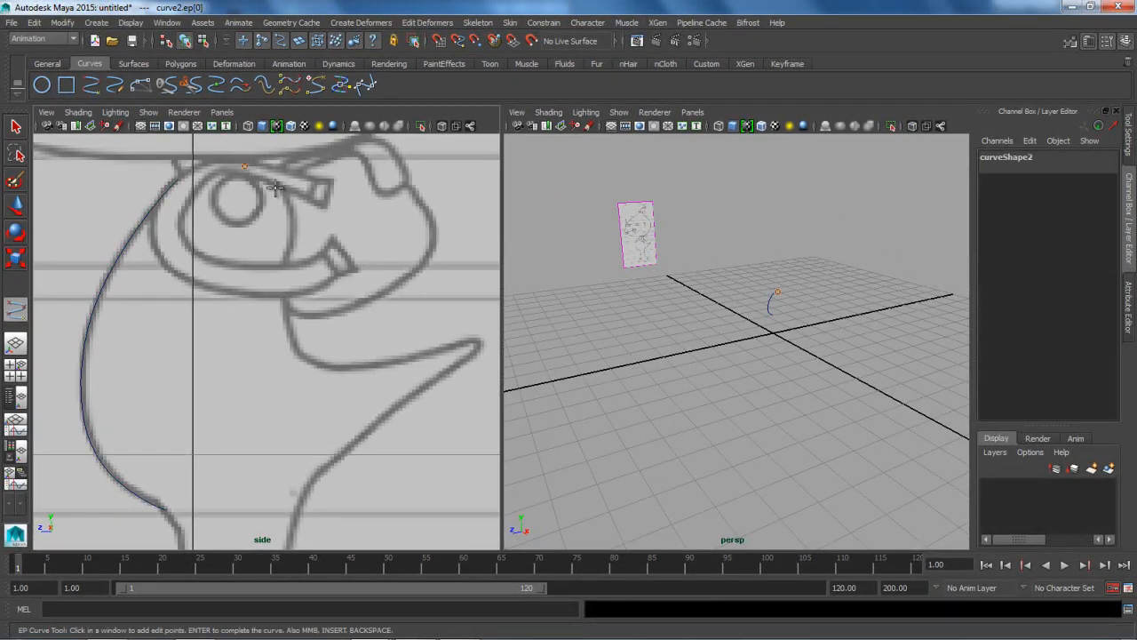
click(274, 180)
drag(293, 211, 289, 200)
click(1127, 141)
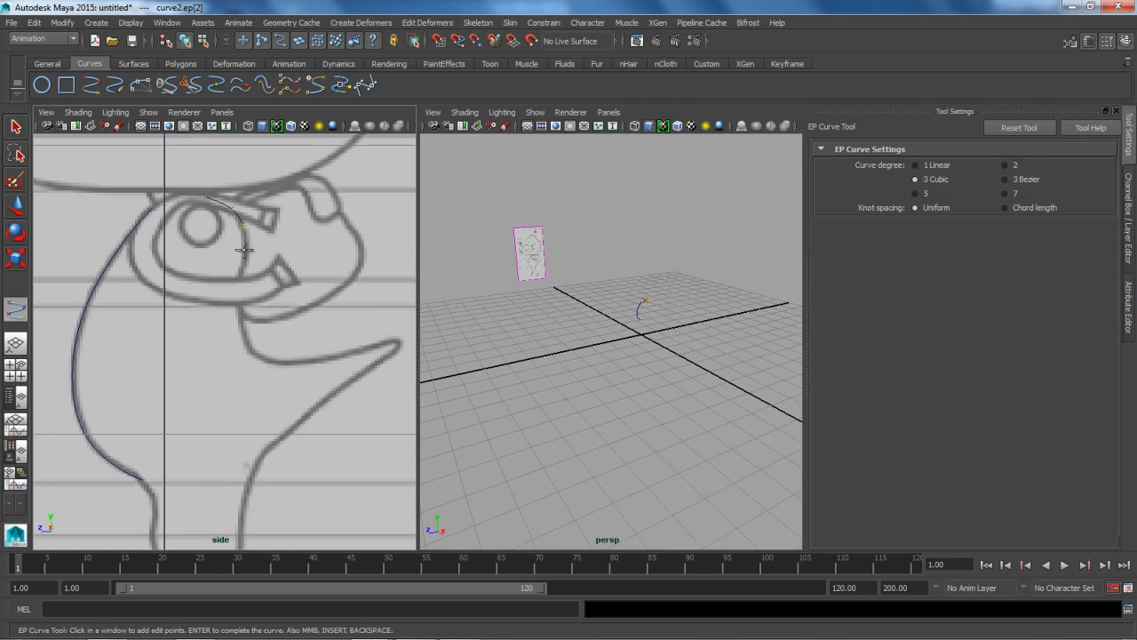
drag(246, 258, 246, 256)
click(240, 291)
click(246, 337)
drag(269, 389, 273, 428)
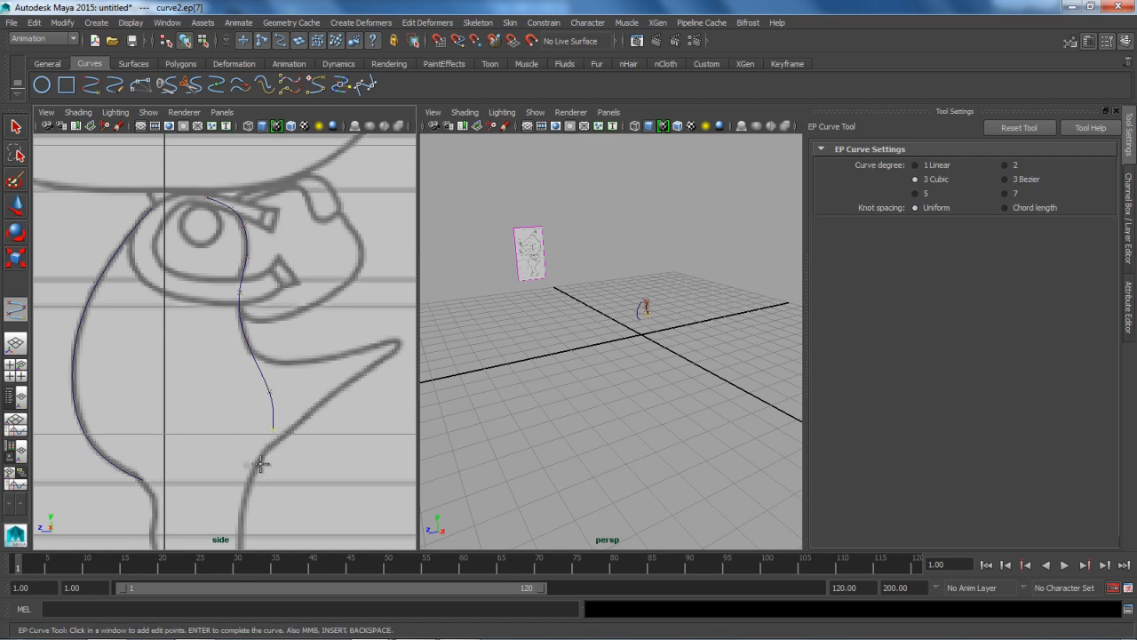
drag(256, 467, 253, 469)
click(16, 129)
Step: Refine the middle and upper control vertices of the back curve, return it to object mode and select both body curves
right_drag(264, 382, 196, 344)
drag(239, 353, 263, 371)
key(w)
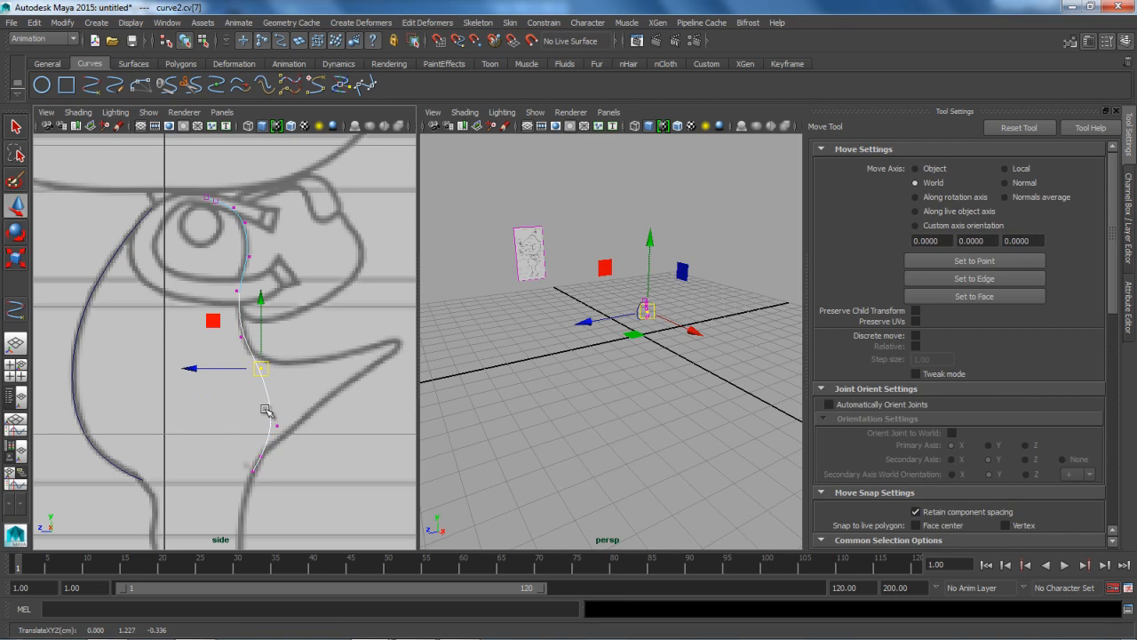
click(234, 212)
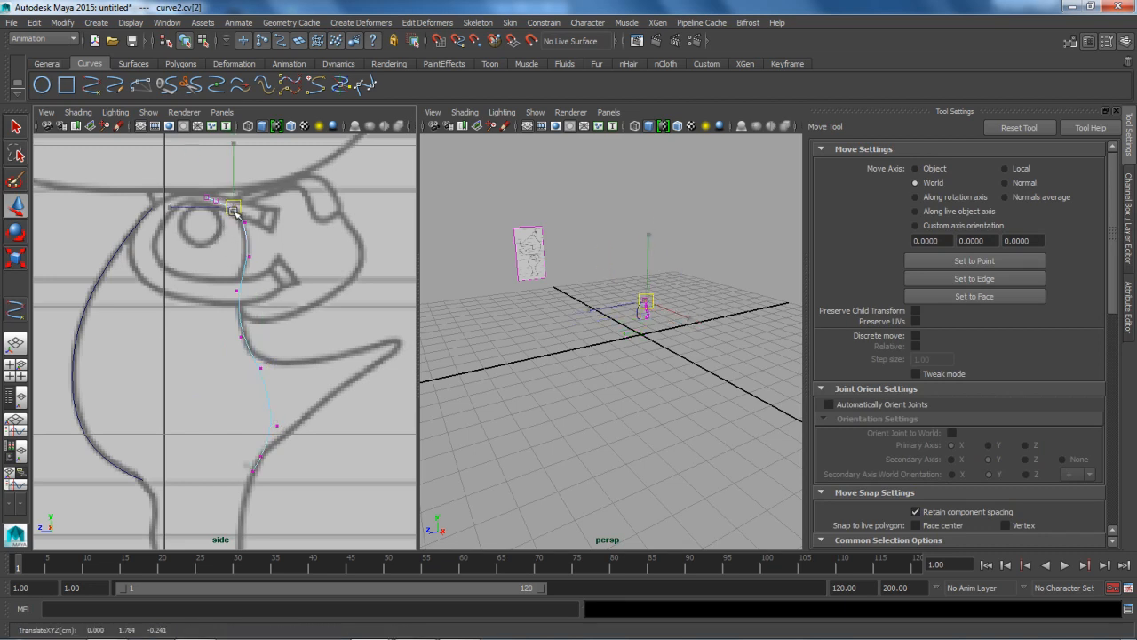
drag(235, 213, 232, 210)
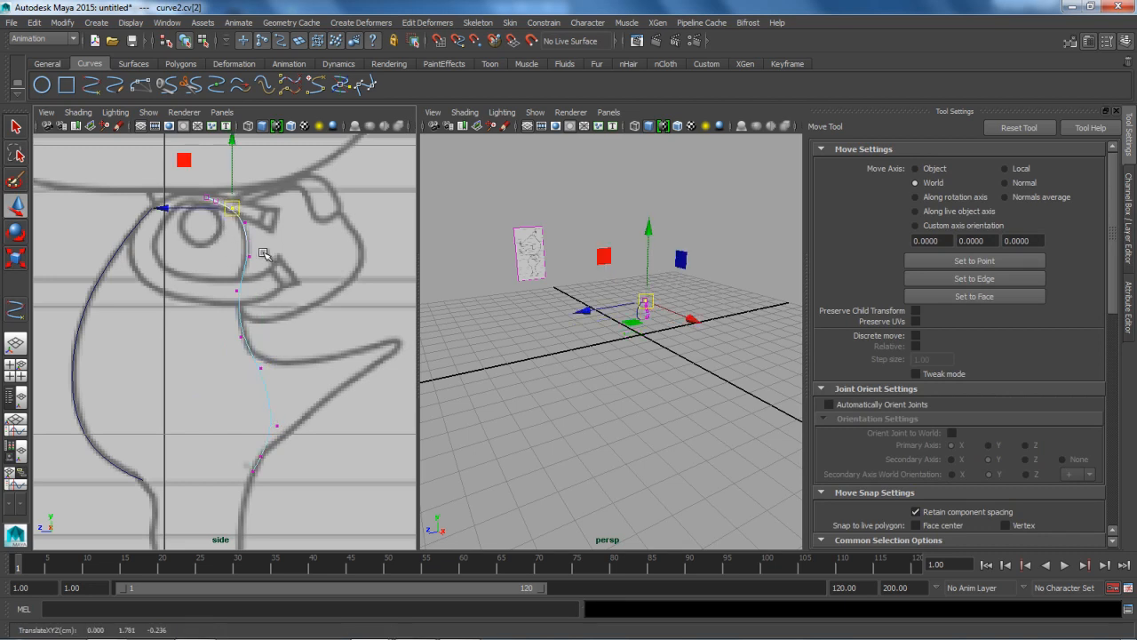
click(246, 223)
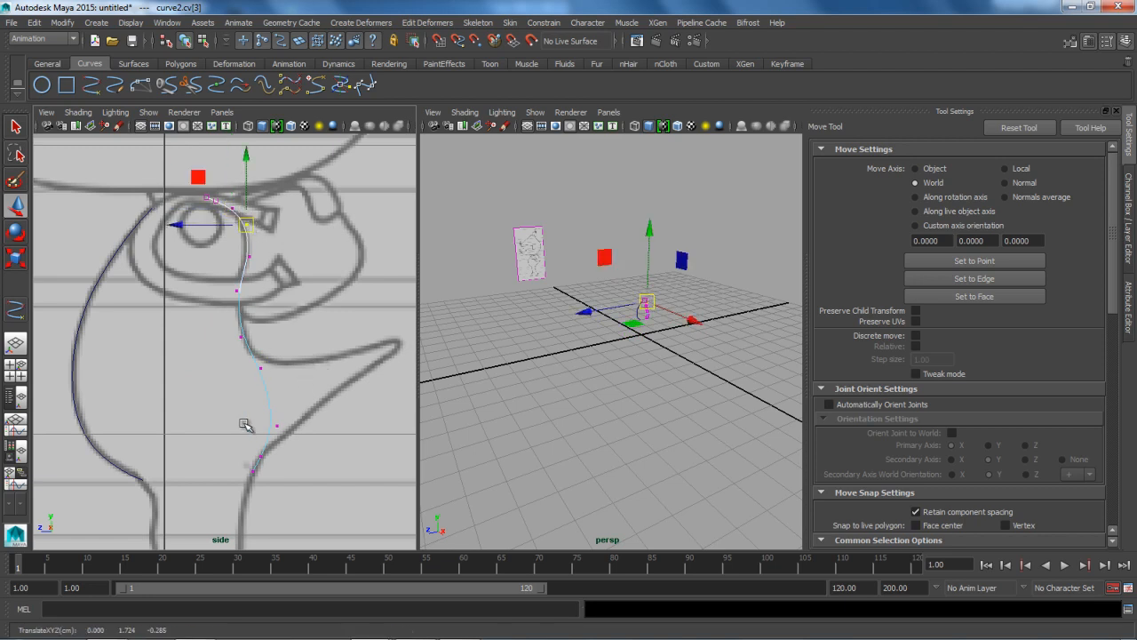
right_drag(267, 393, 306, 324)
click(641, 371)
drag(630, 280, 665, 323)
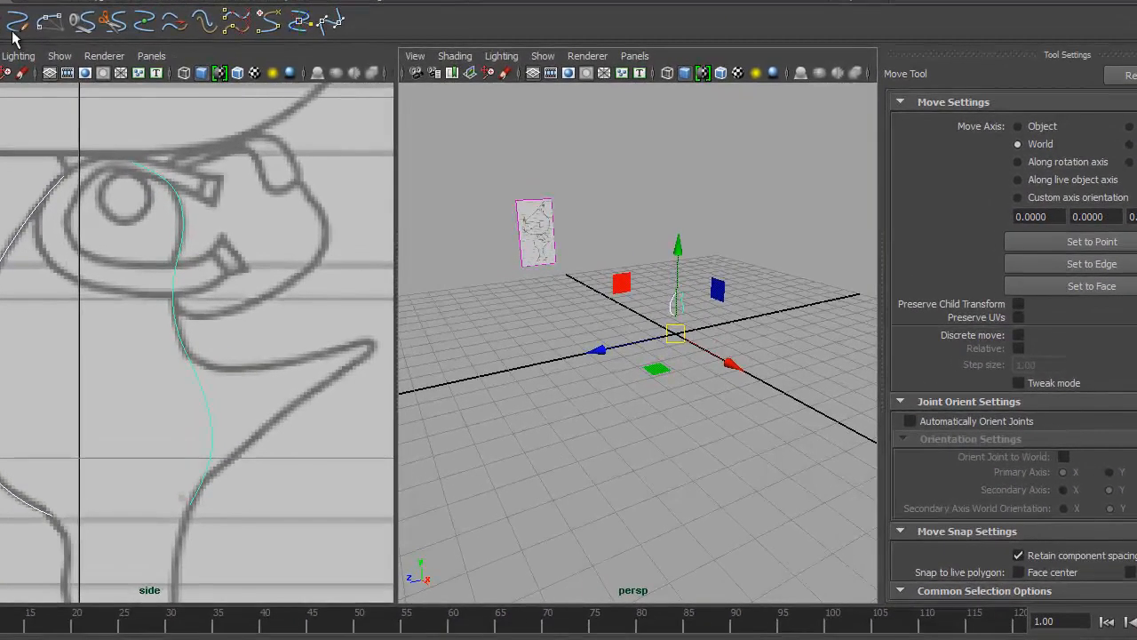
Step: Activate the EP Curve tool and switch the side viewport to the front view, framed on the cat's torso and legs
click(91, 84)
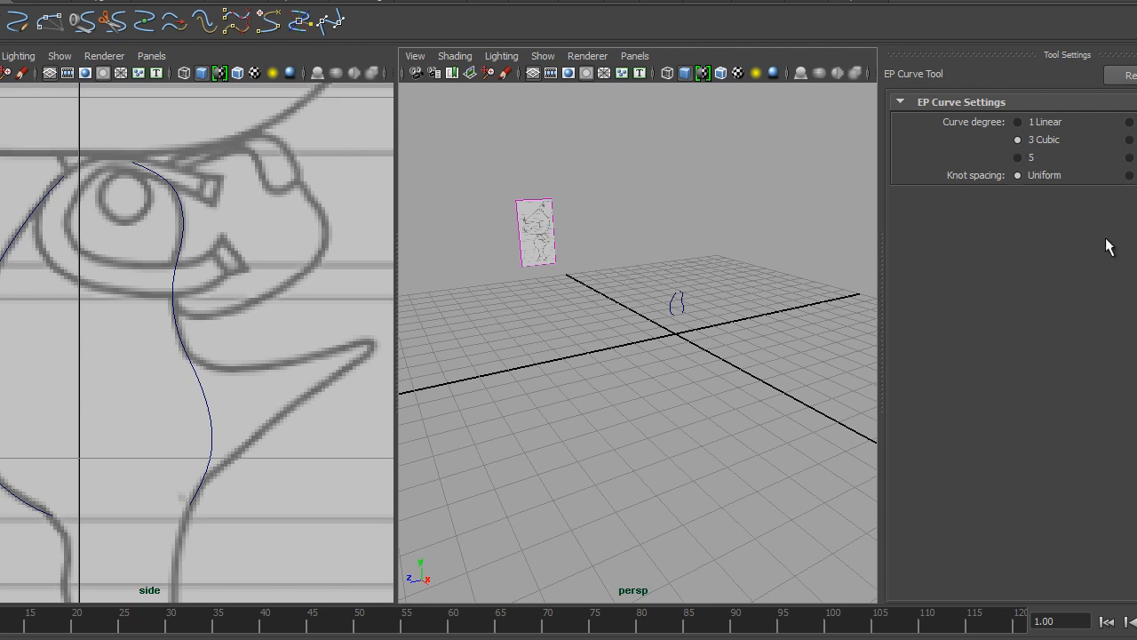
click(152, 56)
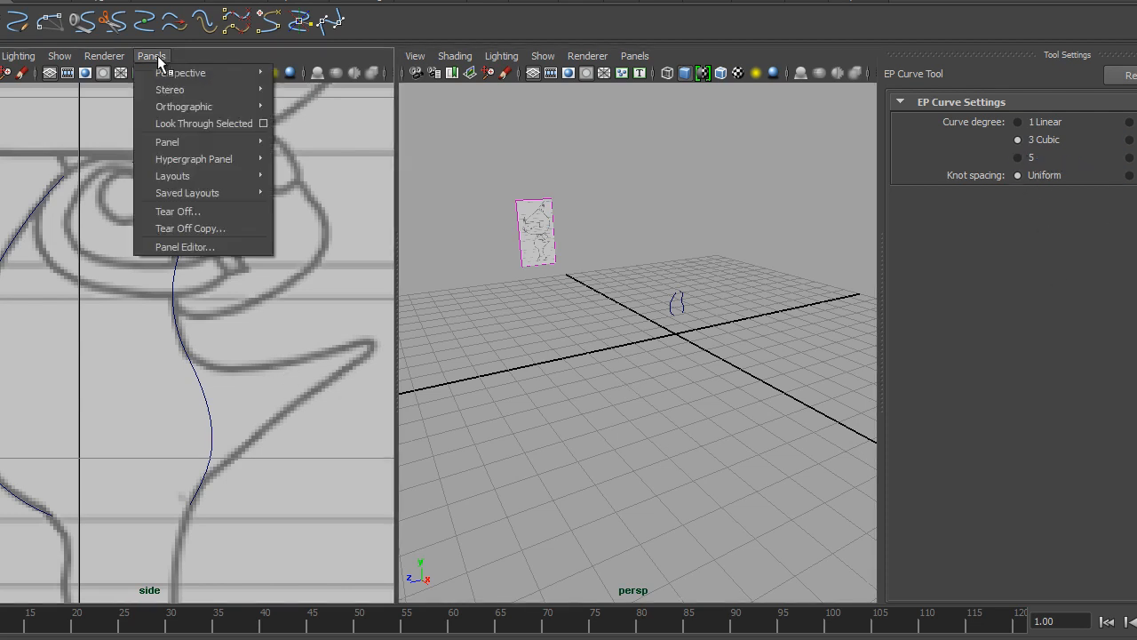
mouse_move(182, 109)
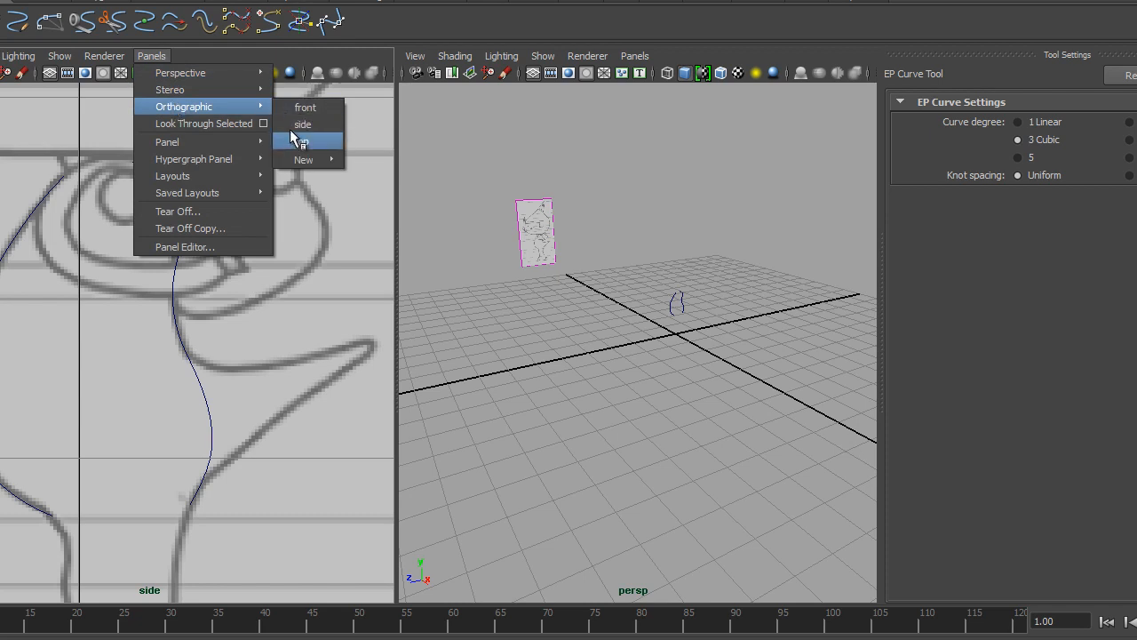
click(298, 125)
click(153, 56)
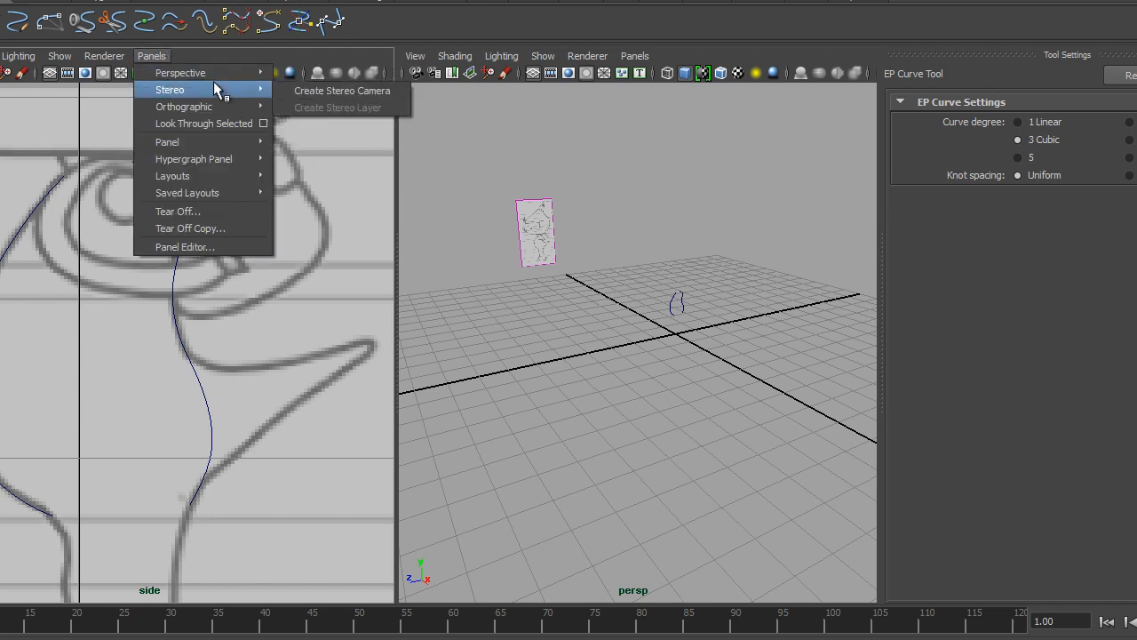
mouse_move(246, 106)
click(294, 106)
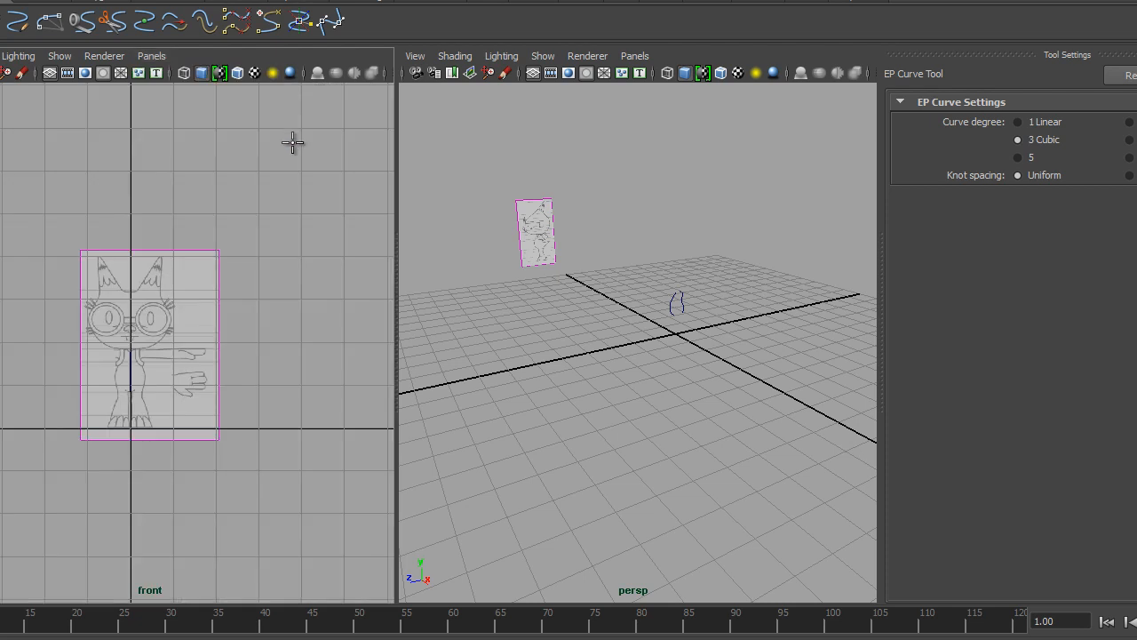
alt+right_drag(126, 404, 120, 471)
mouse_move(120, 470)
alt+middle_down()
mouse_move(228, 475)
mouse_move(243, 314)
alt+middle_up()
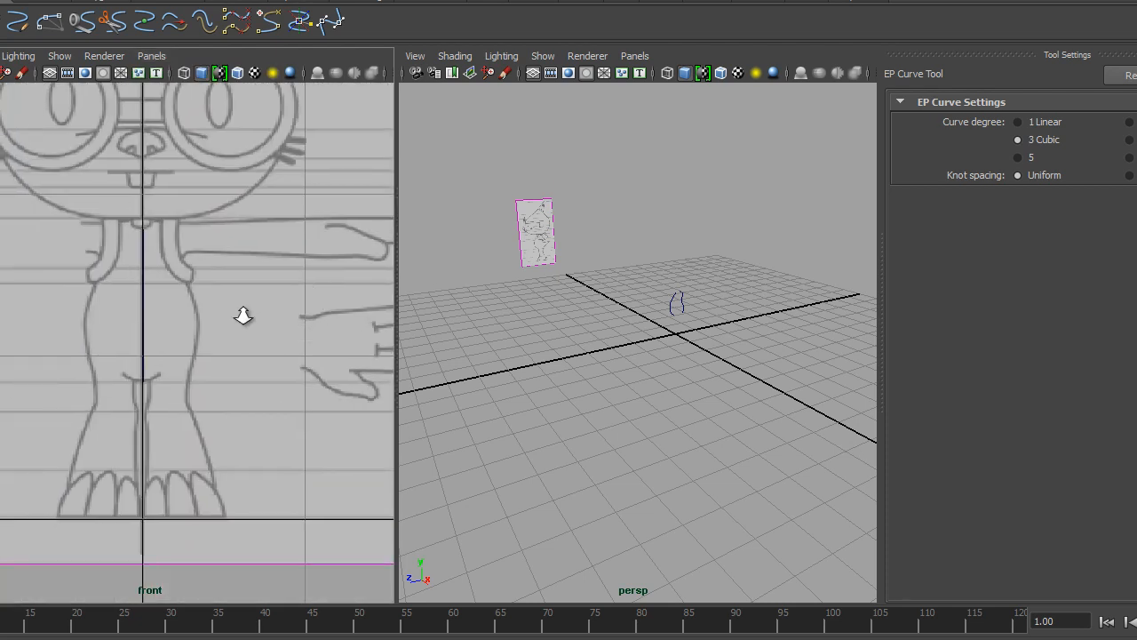
alt+right_drag(243, 315, 257, 320)
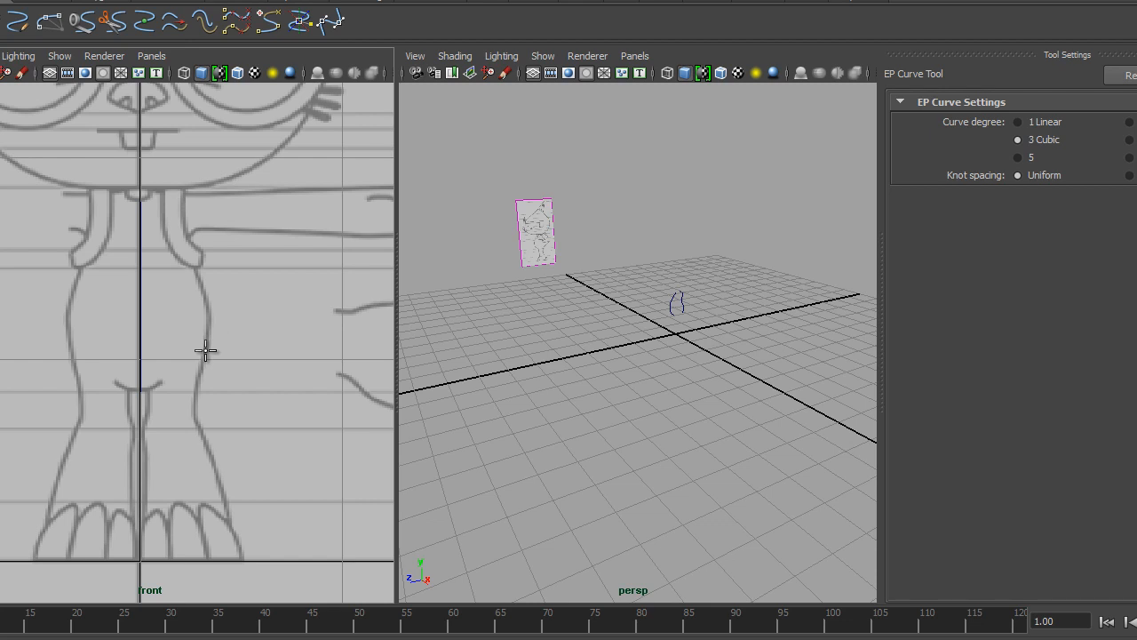
Step: Draw a cubic EP curve in the front view along one side of the body, from the neck past the armpit to the hip
click(156, 189)
click(178, 196)
click(186, 219)
click(185, 242)
click(198, 276)
click(210, 322)
click(205, 354)
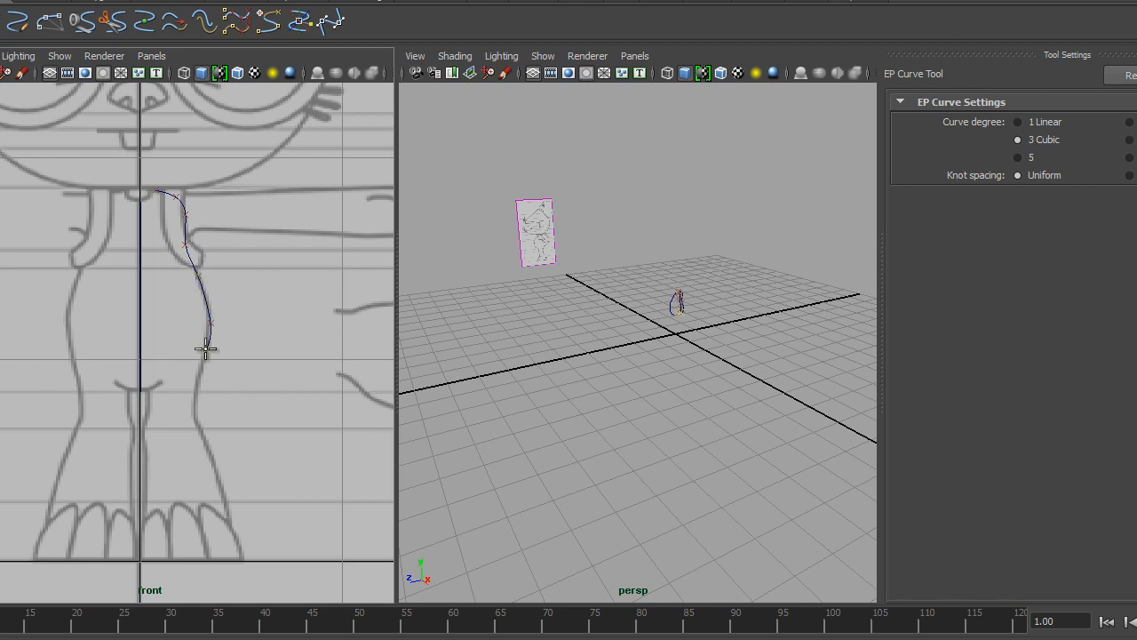
drag(198, 364, 205, 351)
key(q)
Step: Show the side curve's control vertices and move the hip vertex and the shoulder vertex to fit the drawn outline
right_drag(208, 311, 191, 316)
drag(191, 316, 223, 338)
key(w)
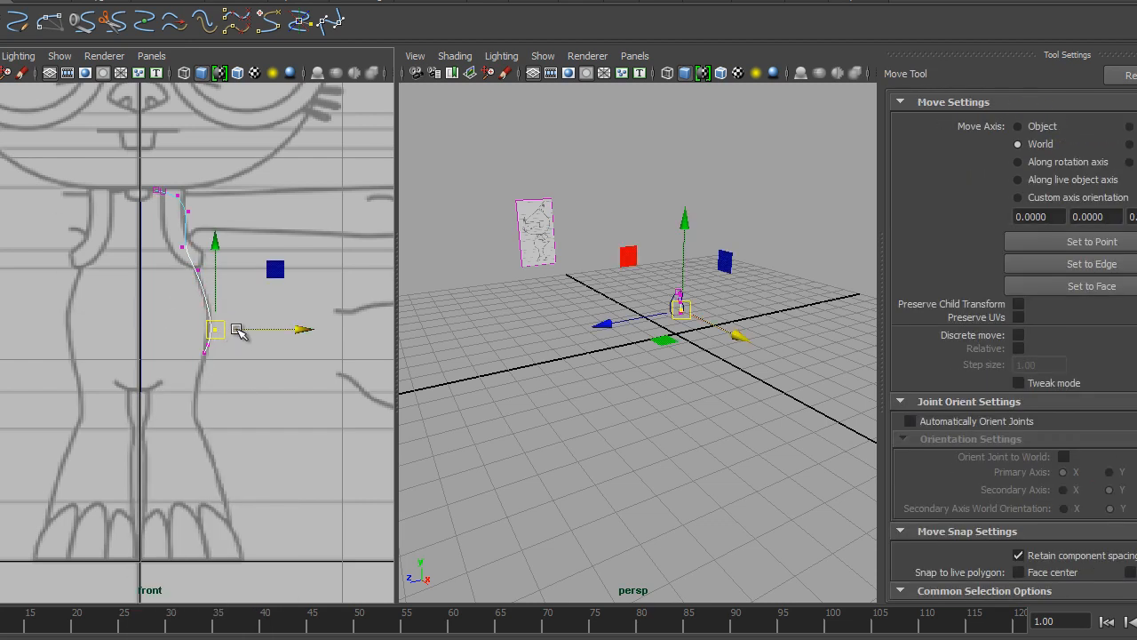
middle_drag(274, 271, 269, 256)
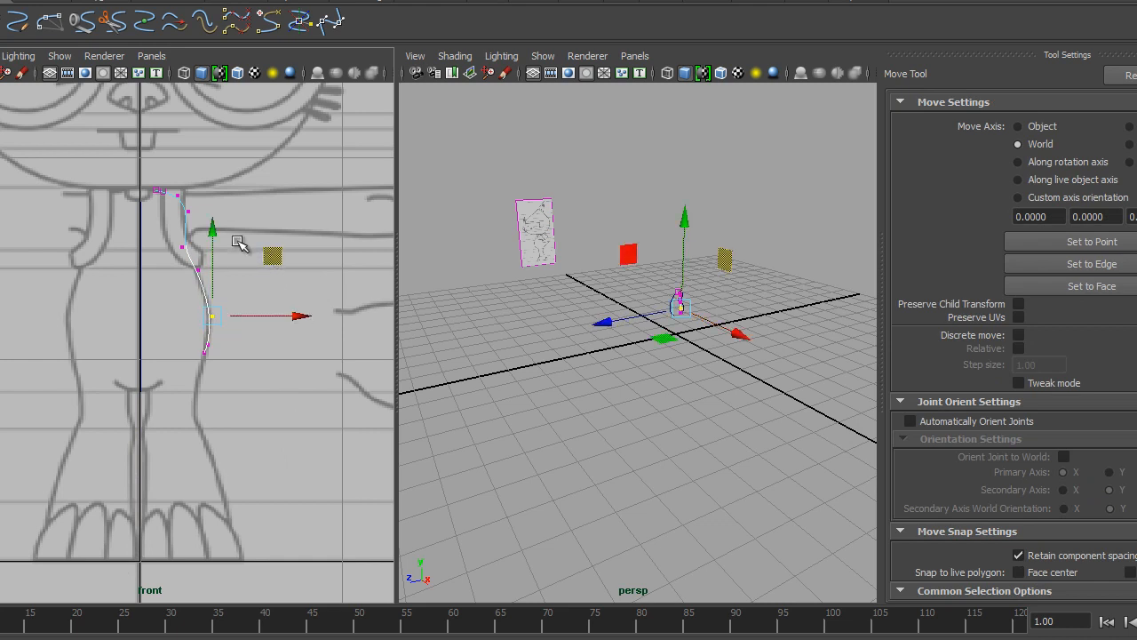
click(180, 191)
middle_drag(182, 190, 189, 192)
Step: Move the side curve's two topmost control vertices up and outward along the neck line and return the curve to object mode
alt+right_drag(180, 219, 325, 328)
alt+middle_drag(266, 275, 203, 513)
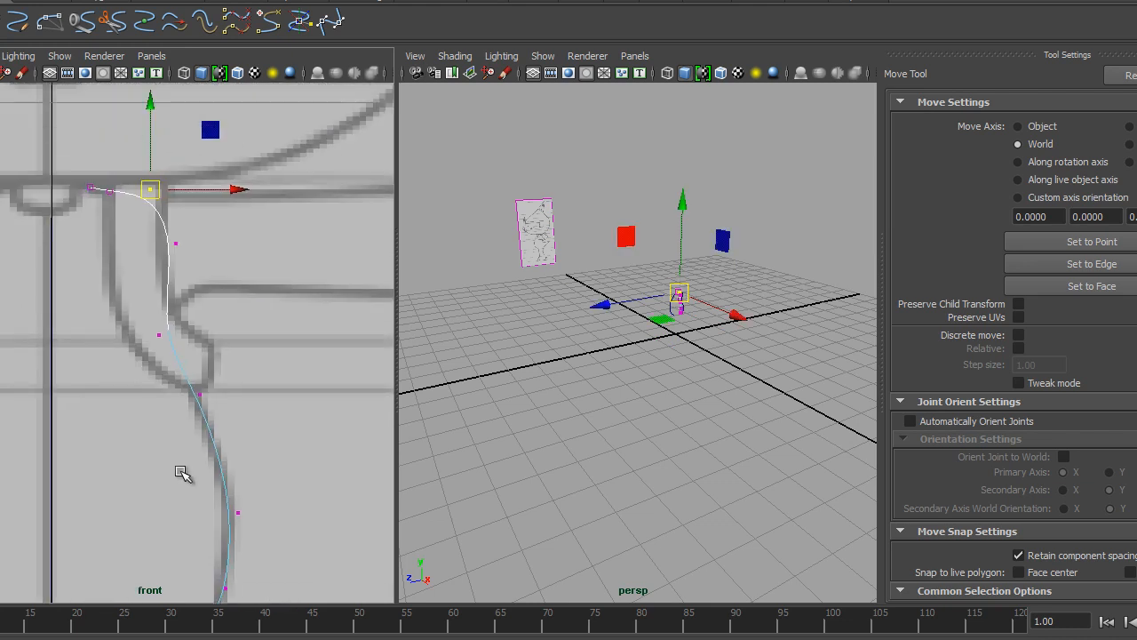
drag(78, 176, 104, 206)
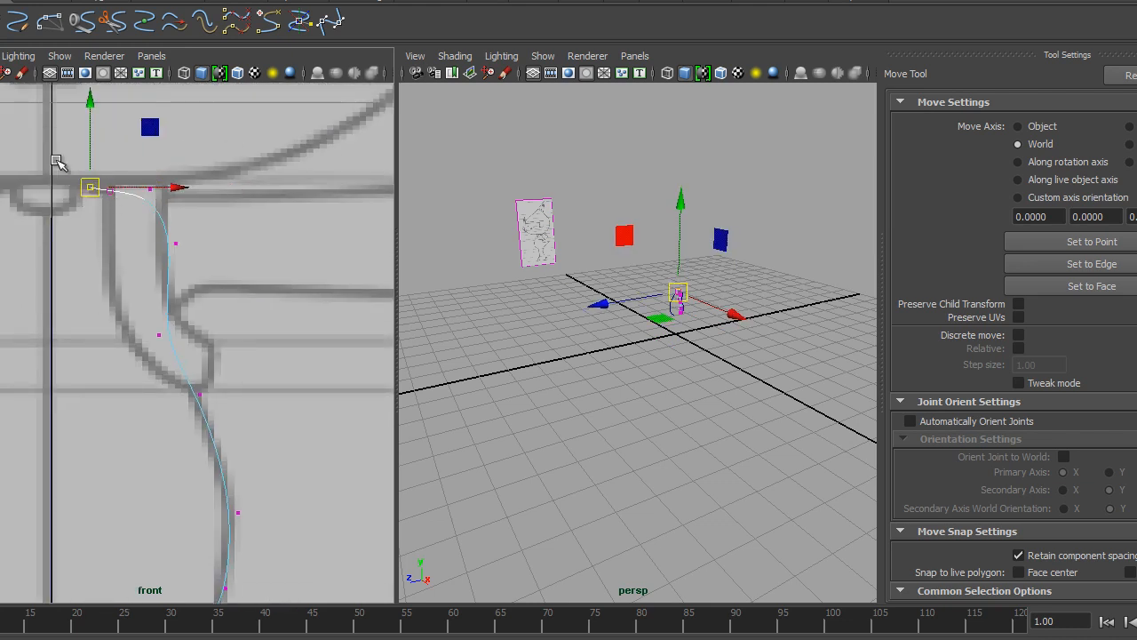
drag(50, 160, 135, 199)
drag(156, 136, 168, 129)
click(203, 221)
mouse_move(141, 170)
mouse_down()
mouse_move(155, 201)
mouse_move(152, 190)
mouse_up()
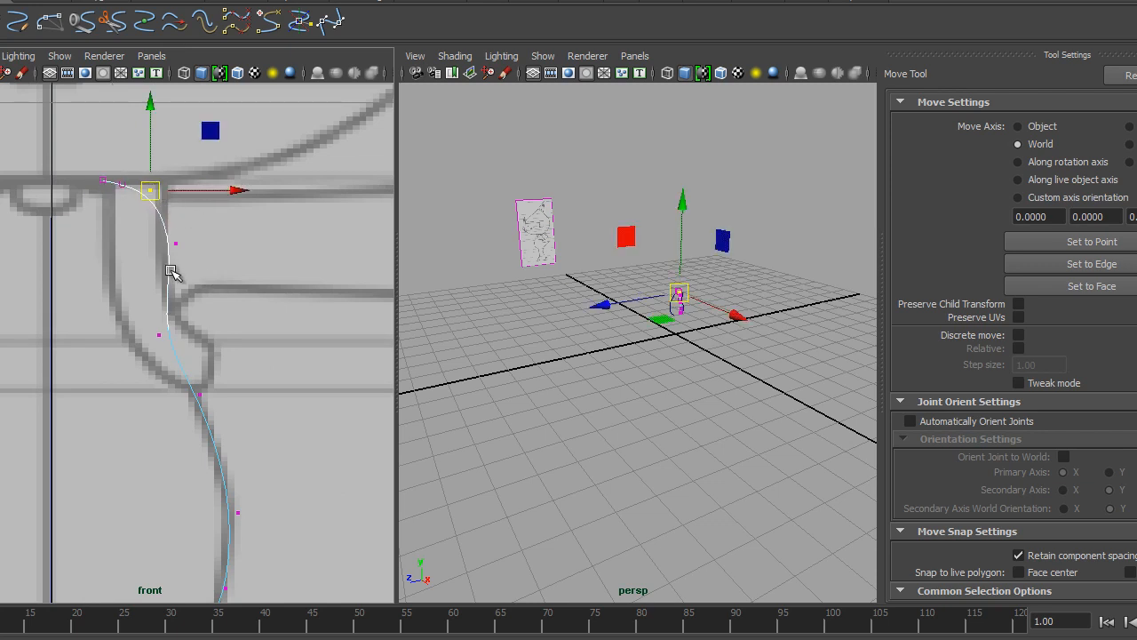
right_drag(166, 265, 201, 238)
Step: Maximize the perspective view, frame the three body curves and show the Channel Box
click(582, 325)
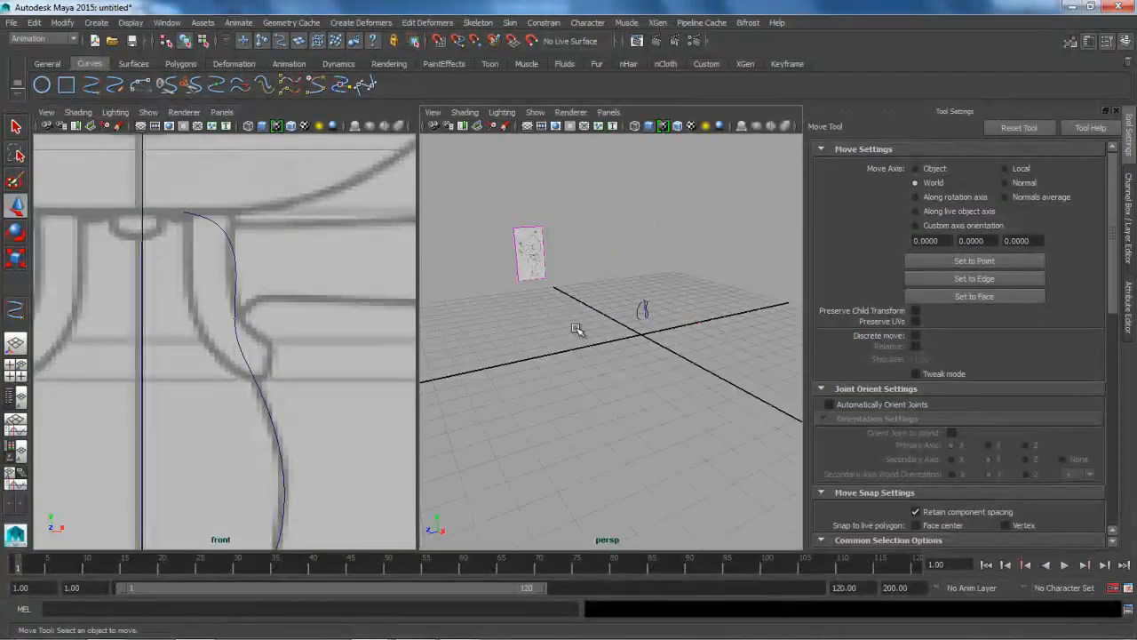
key(space)
alt+drag(579, 329, 497, 417)
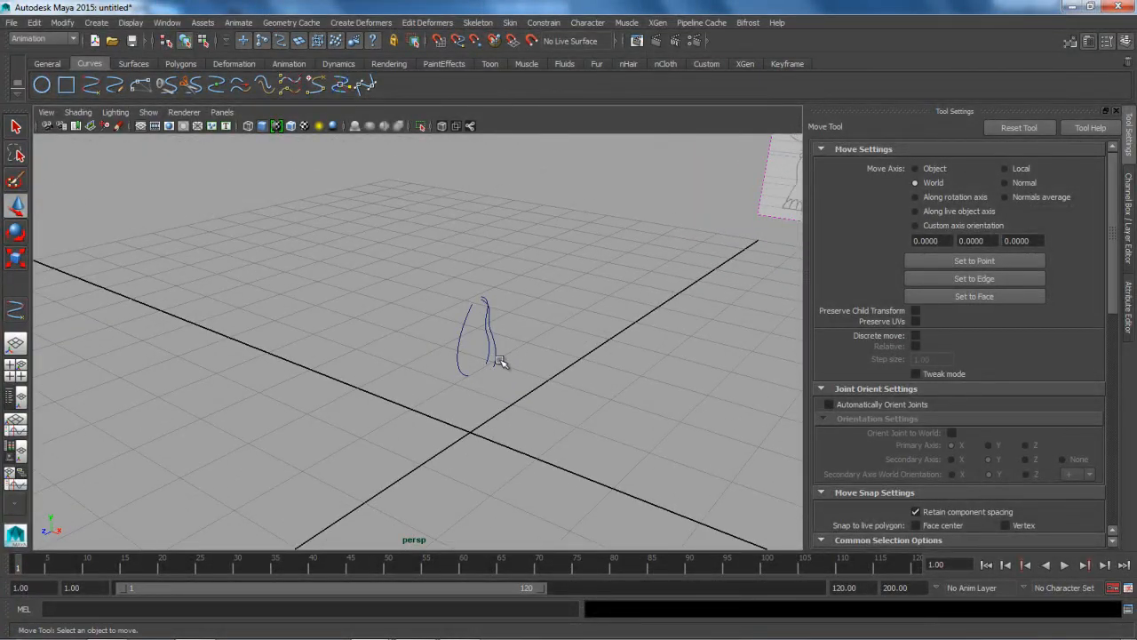
alt+right_drag(501, 418, 627, 454)
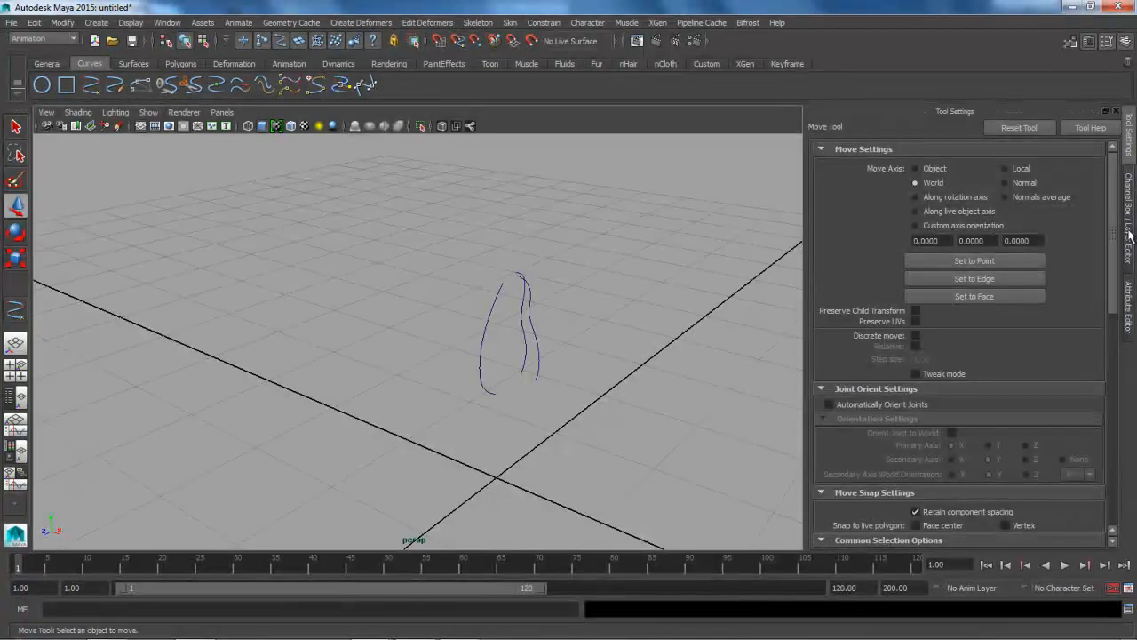
click(1129, 277)
alt+drag(610, 301, 440, 259)
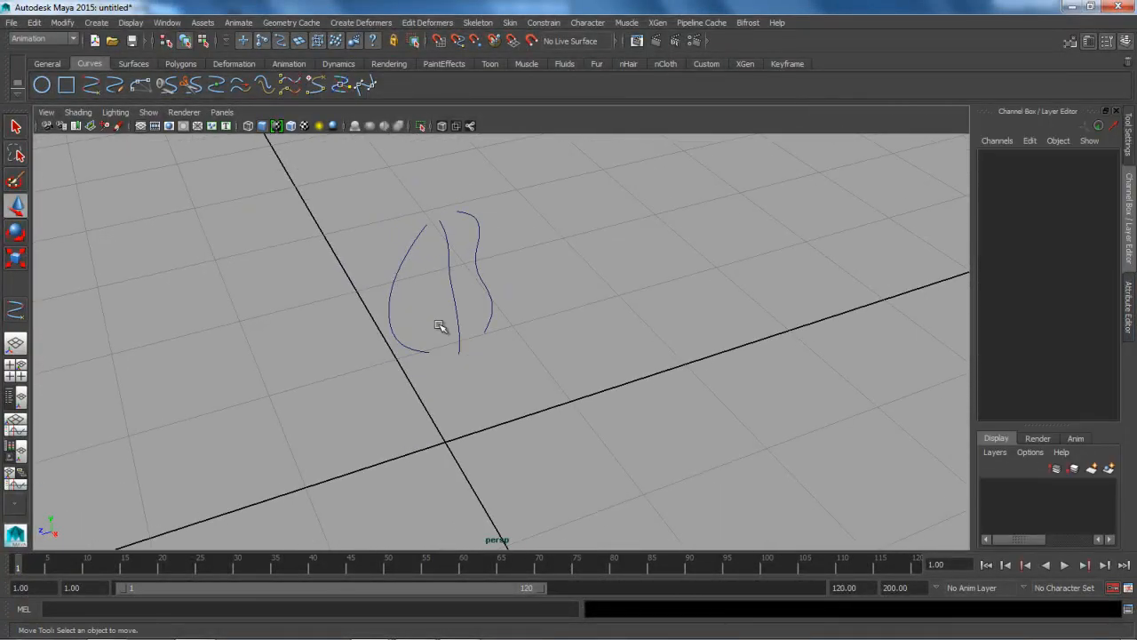
Step: Select the three body curves in order: the belly curve, the side curve and the back curve
click(391, 289)
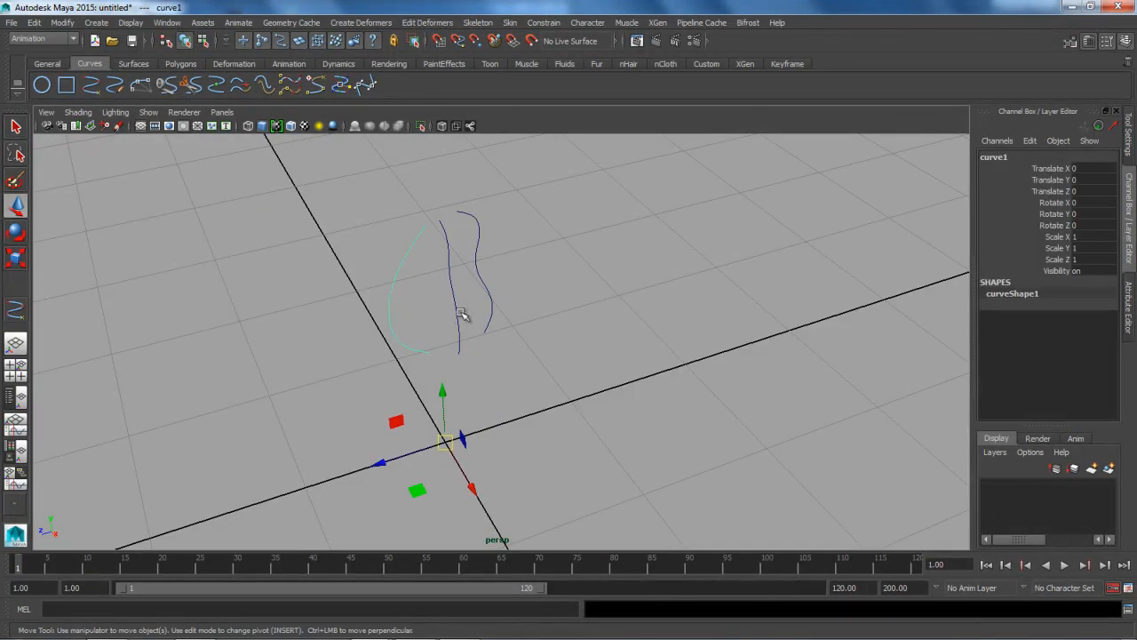
click(524, 312)
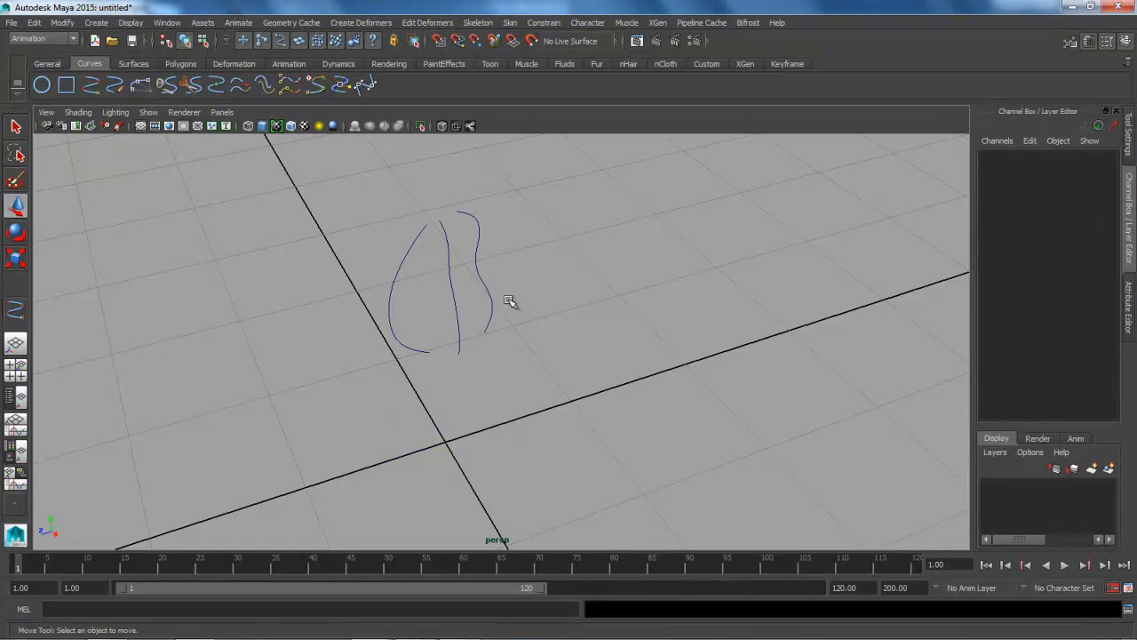
click(489, 288)
click(457, 317)
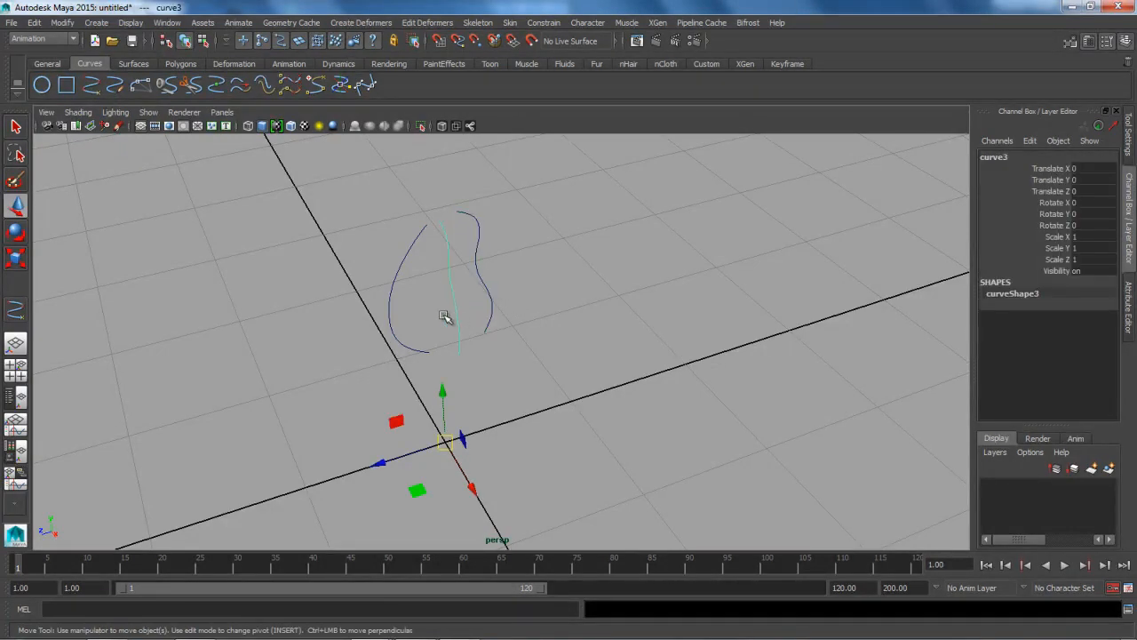
click(387, 318)
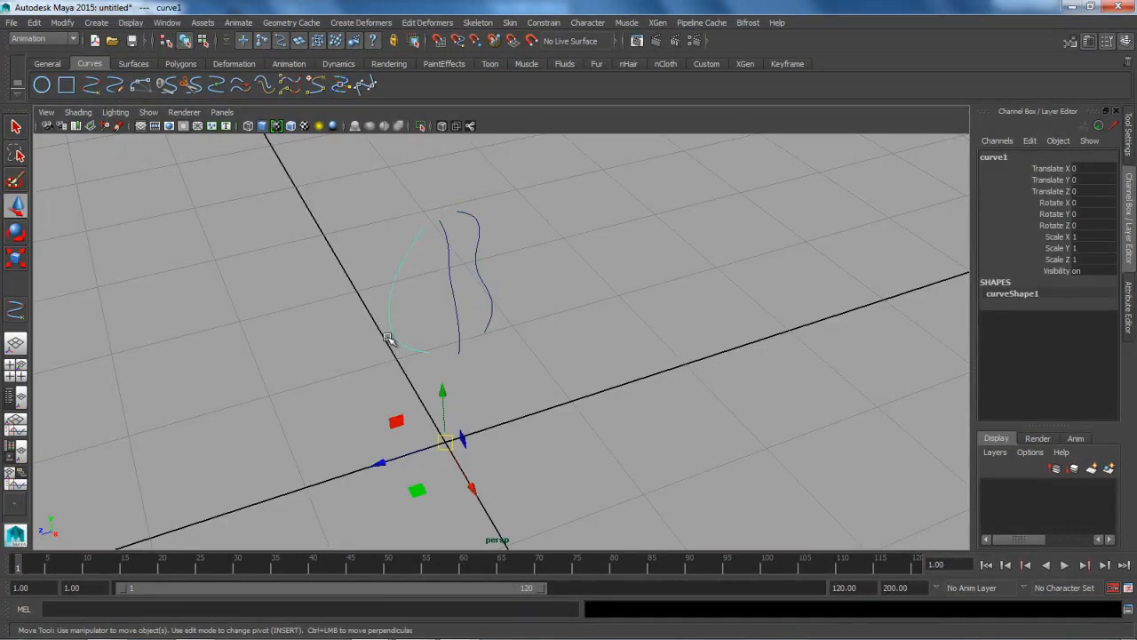
shift+click(461, 331)
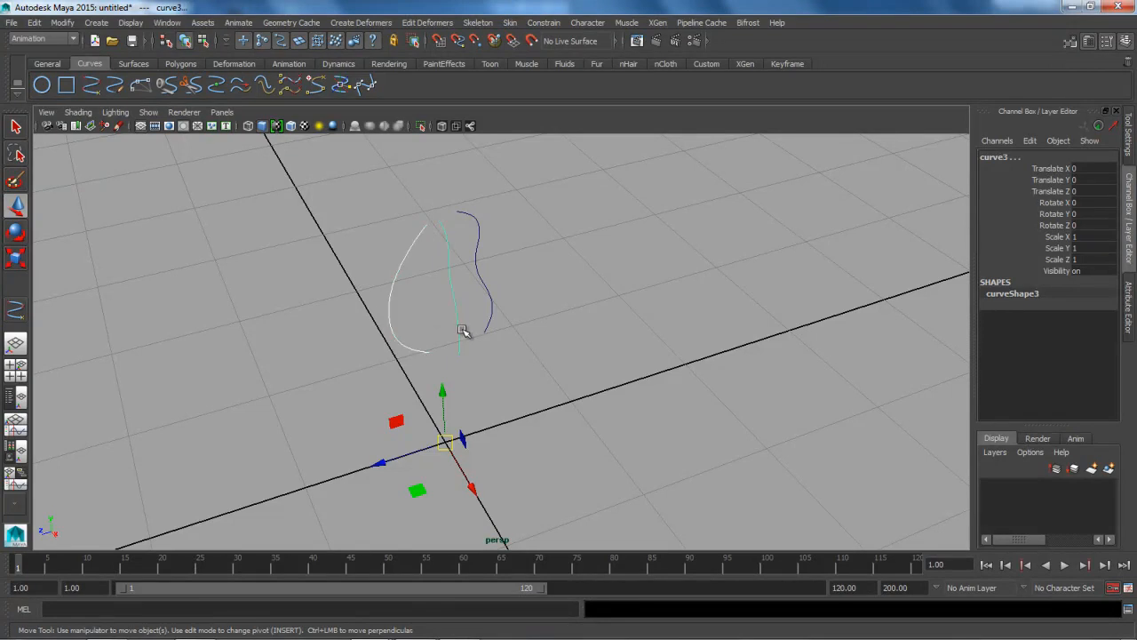
shift+click(491, 319)
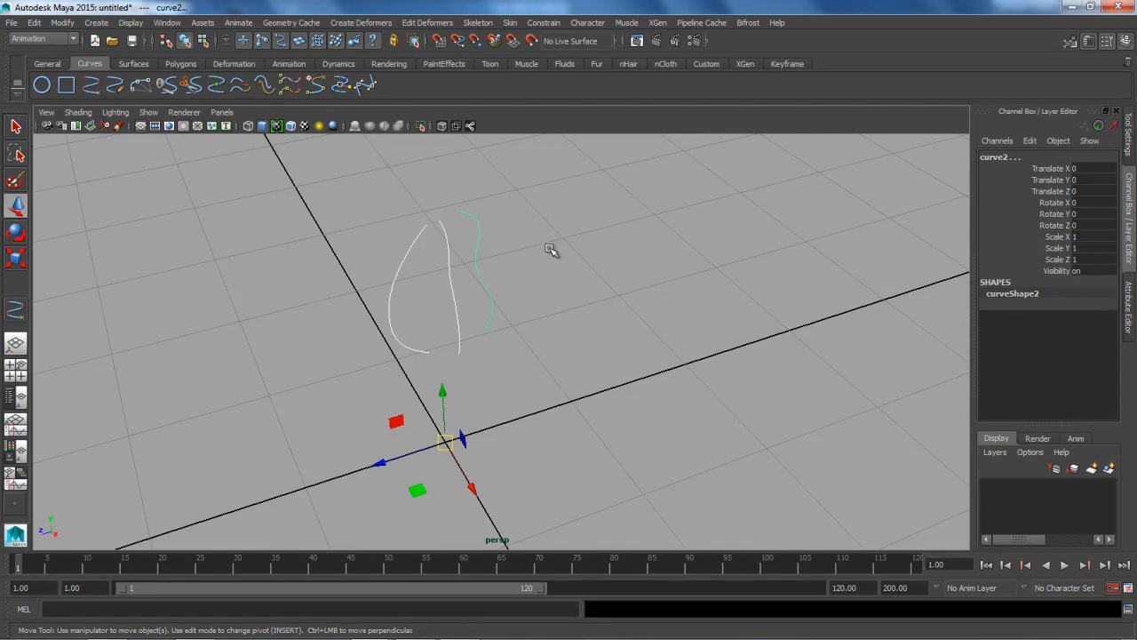
Step: Switch to the Surfaces menu set and open the options of the Loft command
key(F3)
key(F4)
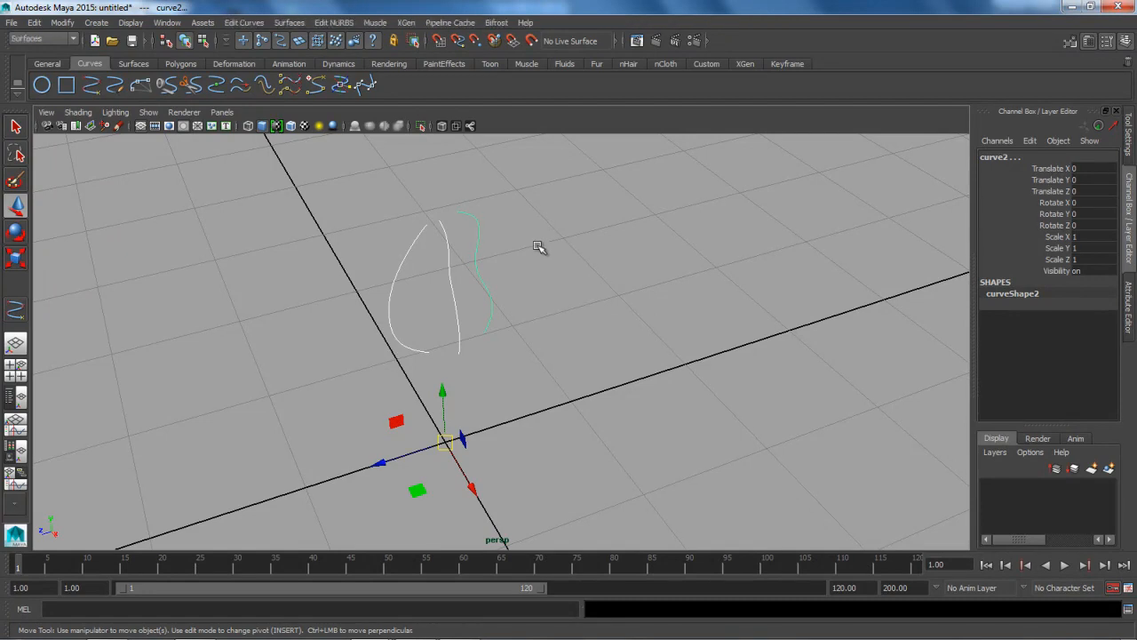
click(70, 40)
click(70, 40)
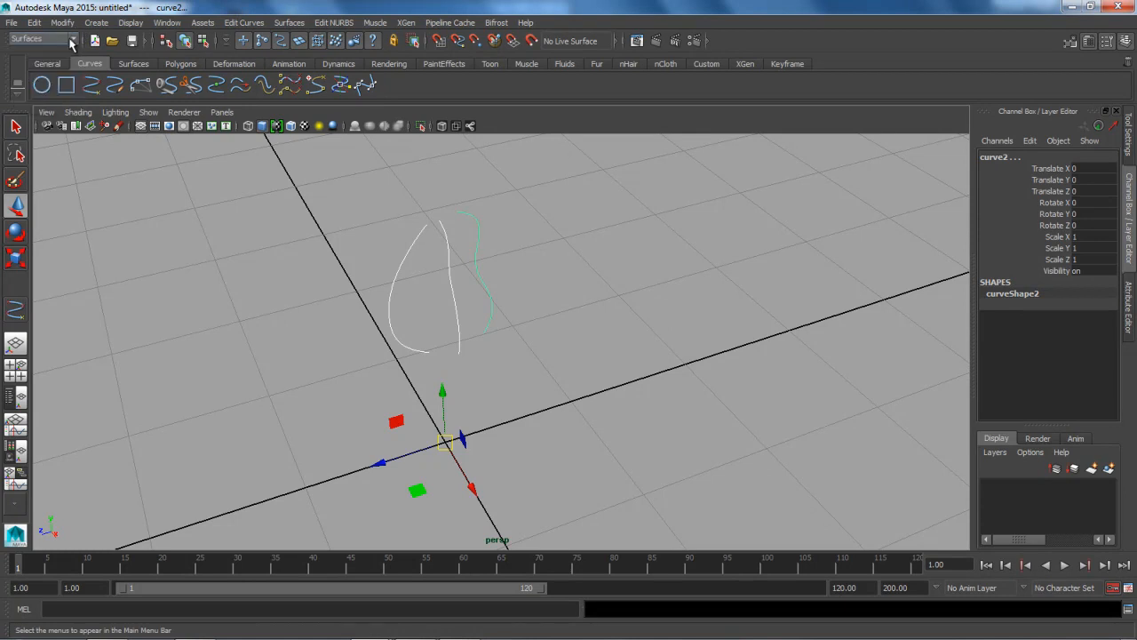
click(296, 27)
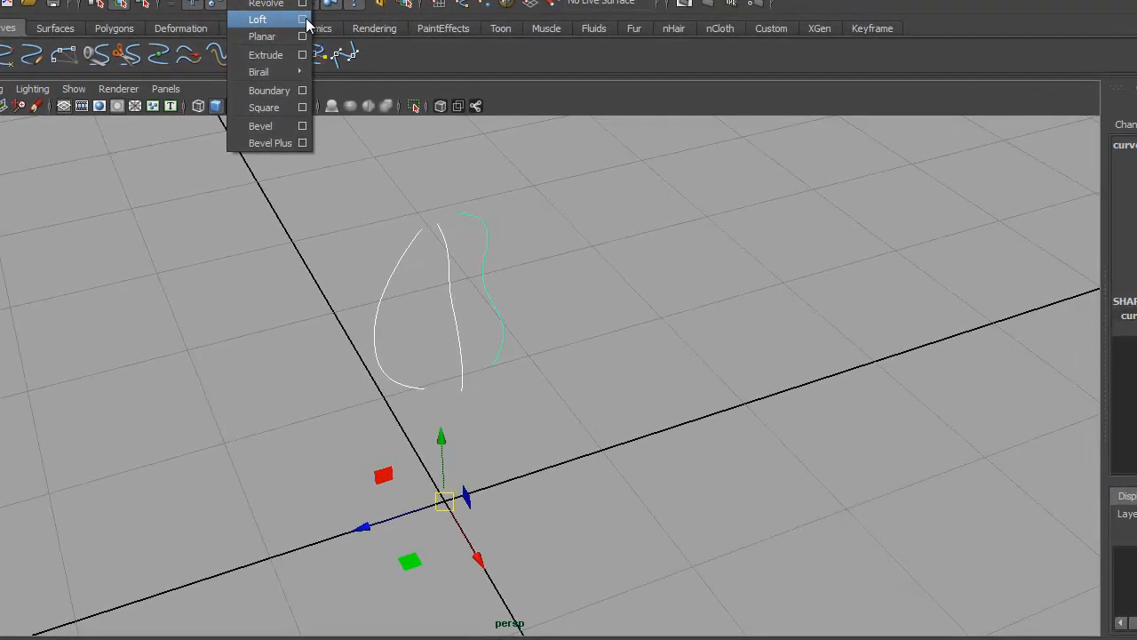
click(304, 19)
Step: Set the Loft options to 3 section spans and polygon output with quads and the Standard fit tessellation method
drag(332, 187, 776, 135)
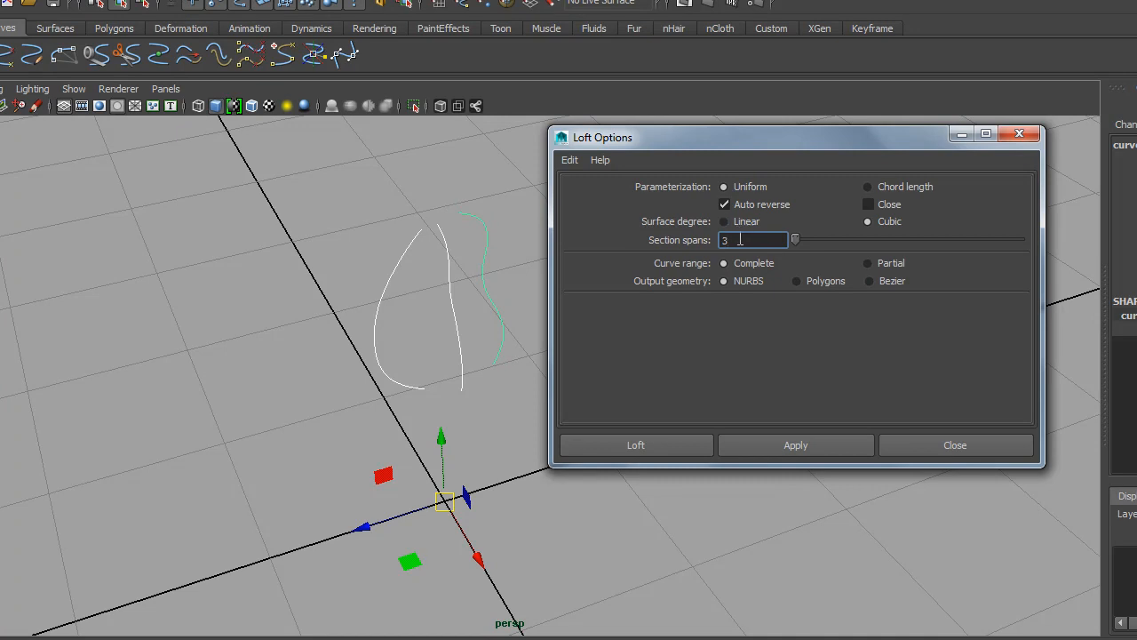
click(796, 280)
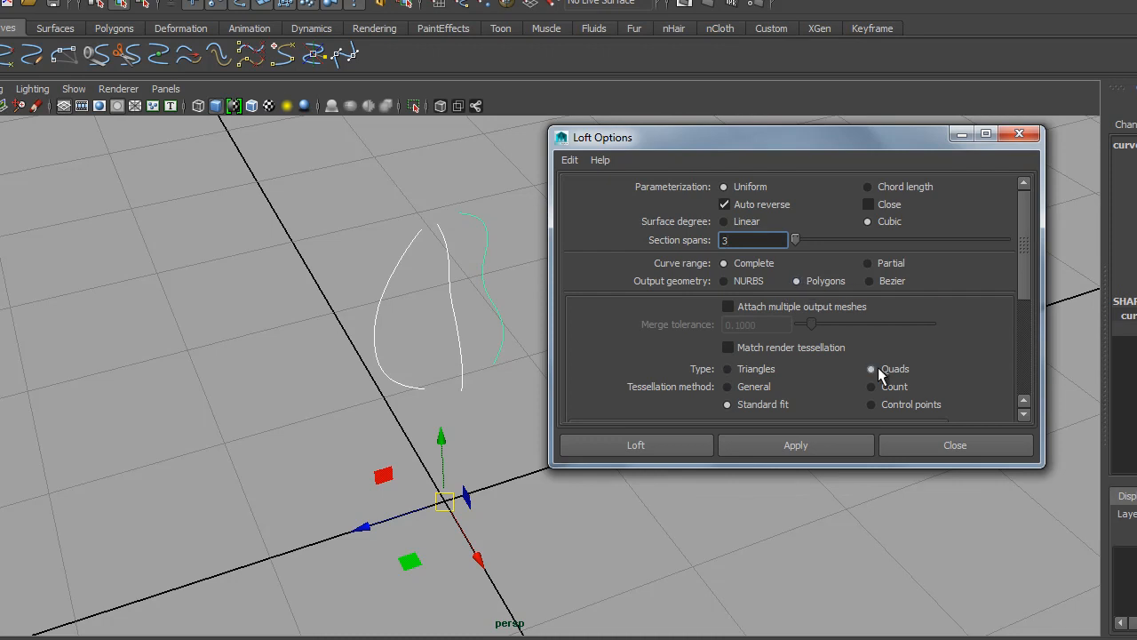
scroll(1017, 284, down, 3)
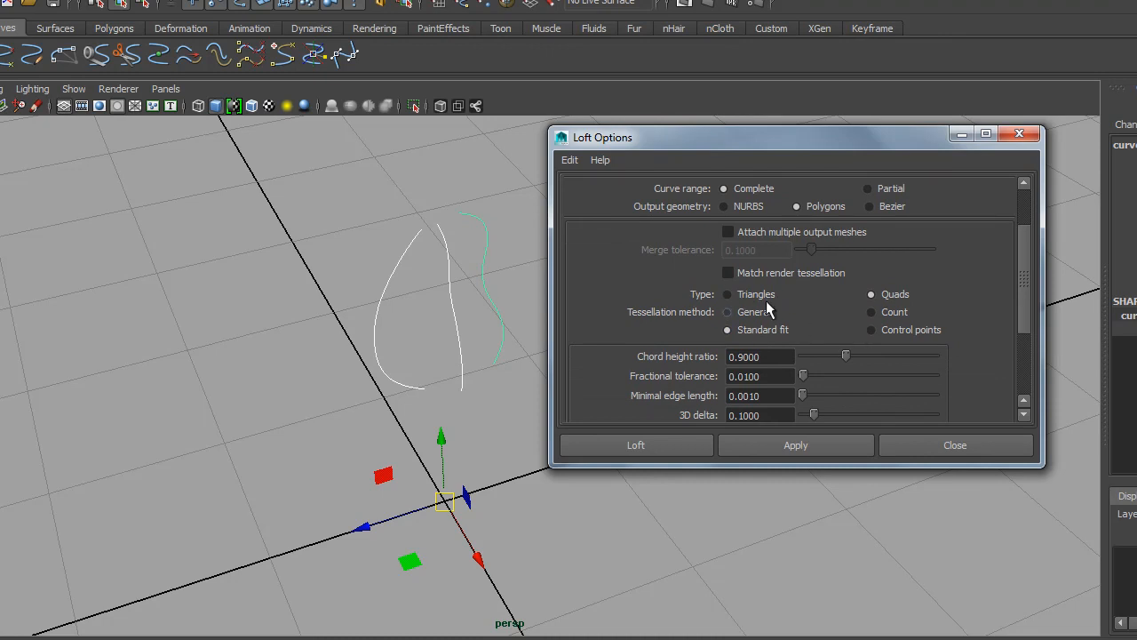
click(872, 329)
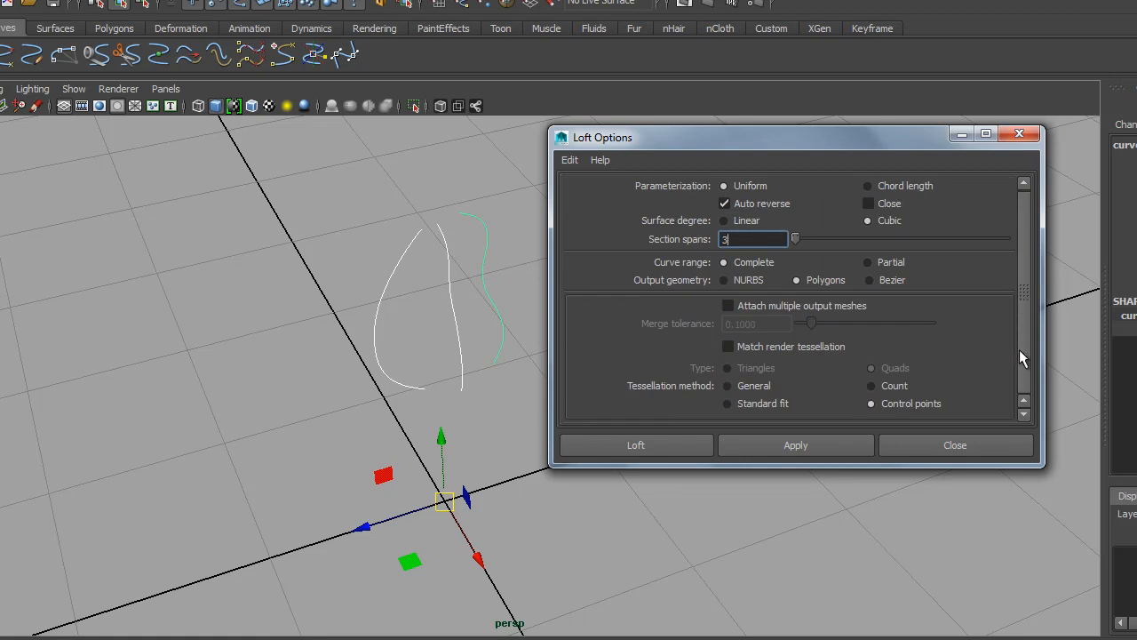
click(746, 405)
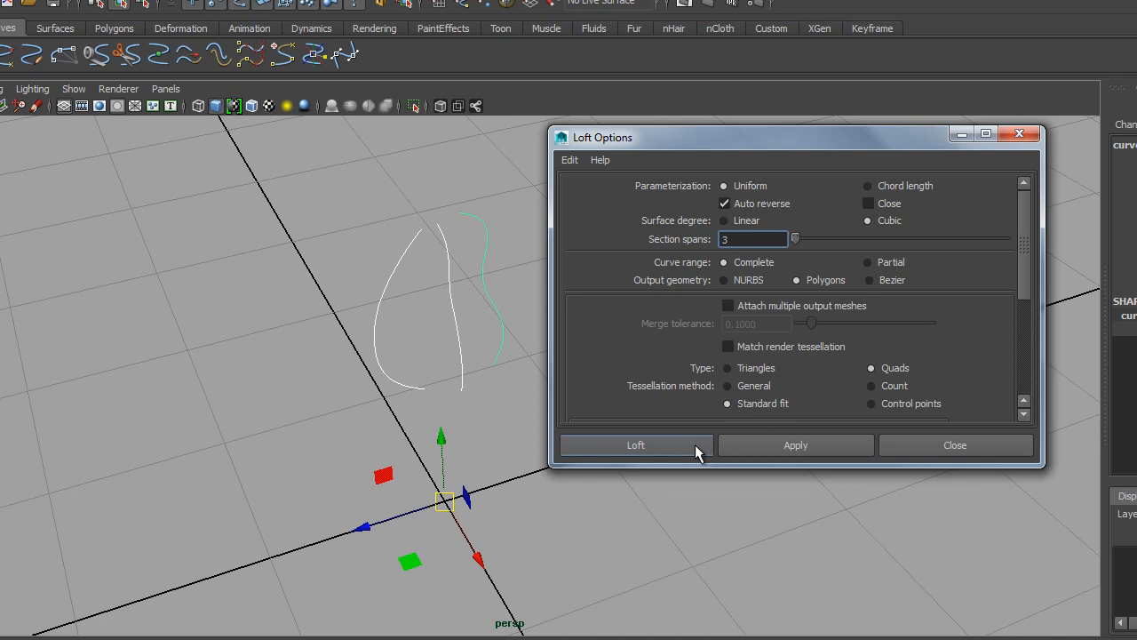
Step: Loft the three curves into a polygon surface, inspect its mesh and undo the loft
click(634, 446)
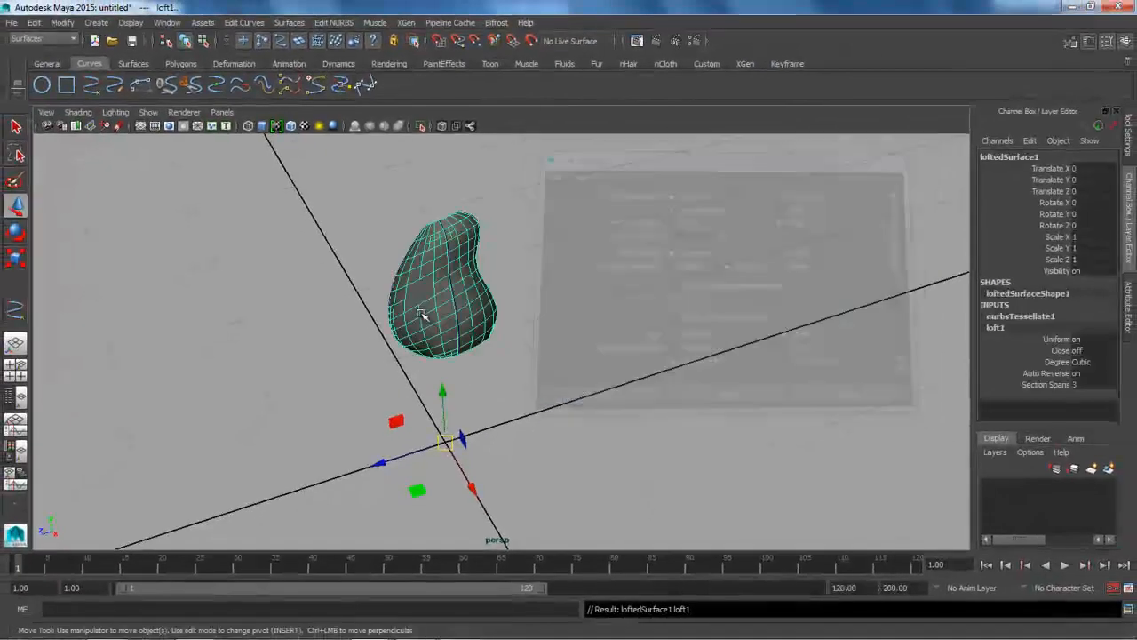
alt+drag(421, 313, 410, 342)
alt+right_drag(502, 329, 637, 381)
alt+drag(636, 381, 567, 377)
alt+middle_drag(376, 216, 386, 277)
key(ctrl+z)
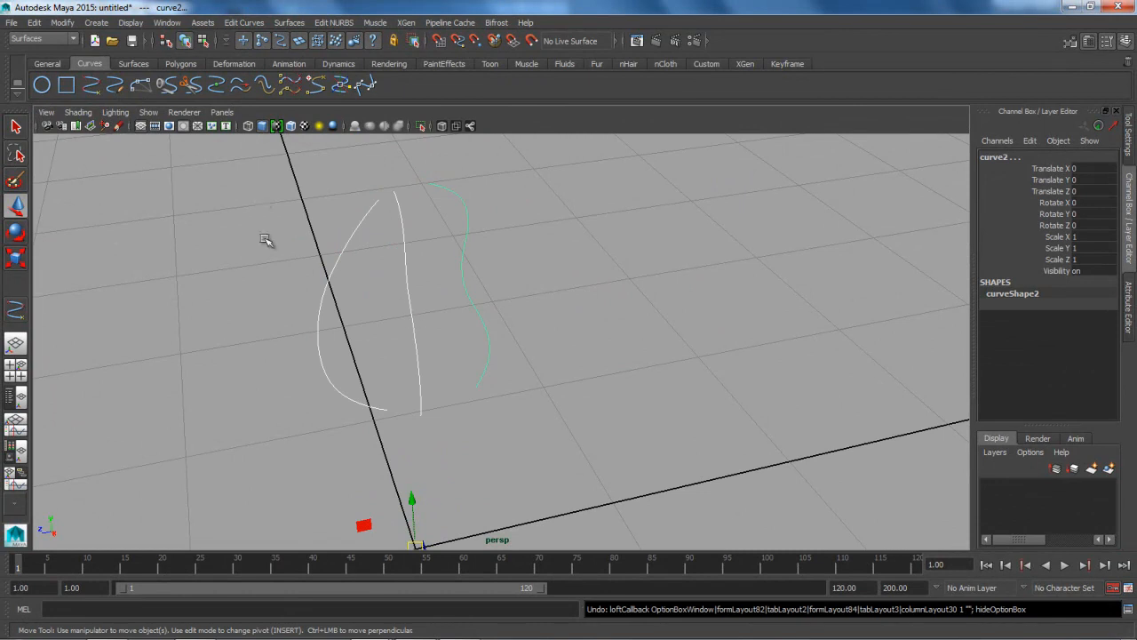
Step: Try the polygon loft of the three curves again from its options and undo it
click(288, 22)
click(323, 58)
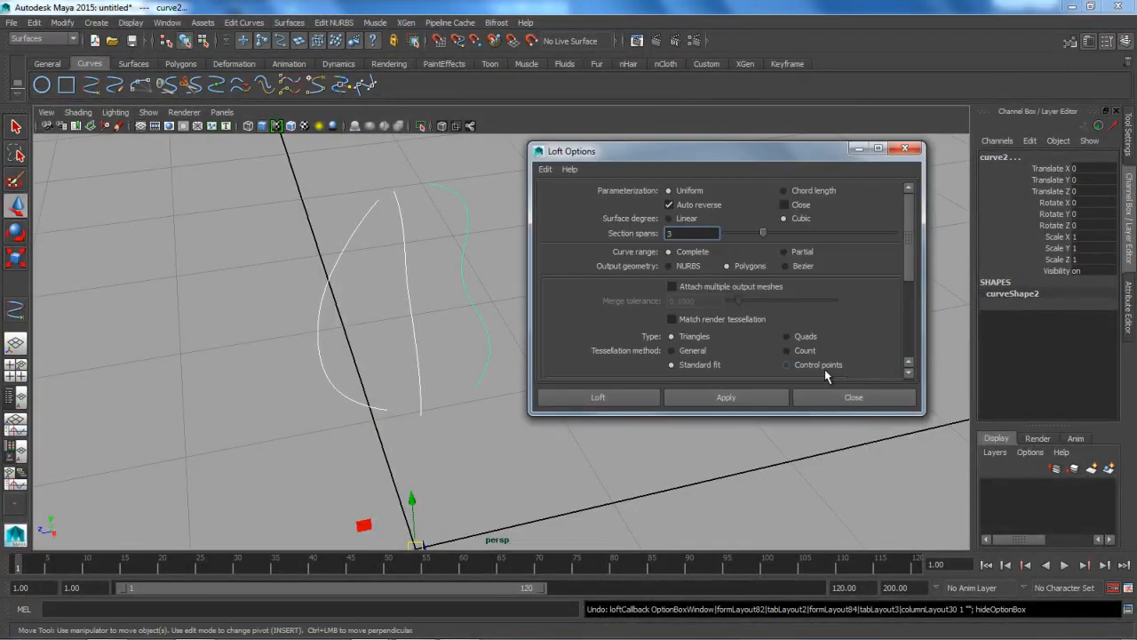
click(635, 396)
alt+drag(520, 393, 538, 287)
key(ctrl+z)
alt+drag(690, 356, 530, 352)
Step: Try lofting the three curves as a triangle mesh with the Standard fit tessellation method and undo it
click(289, 22)
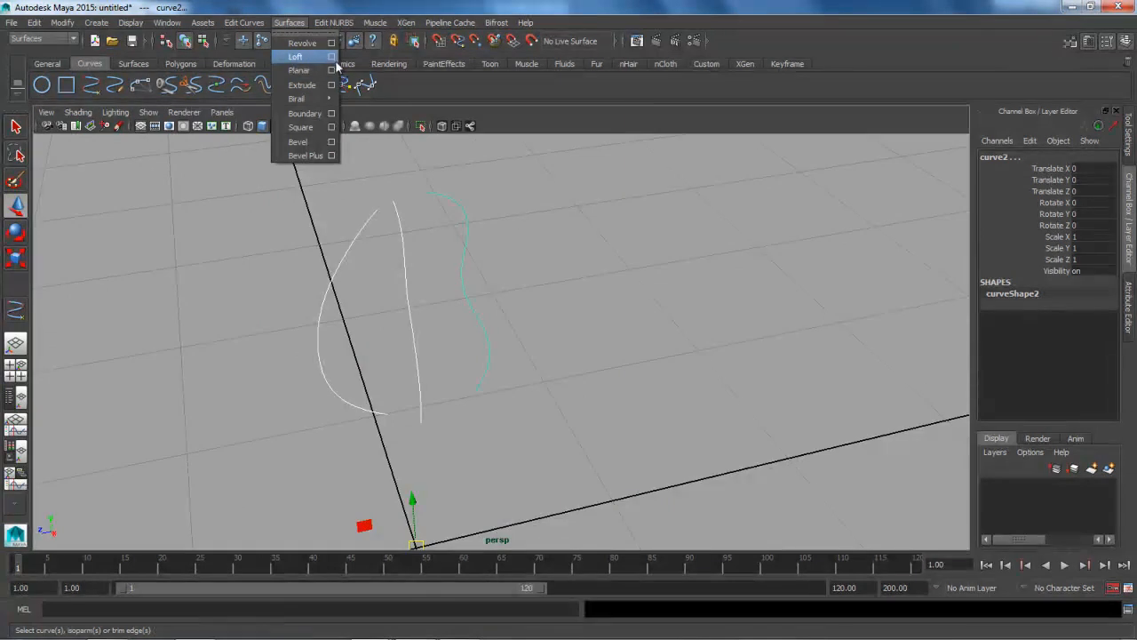
click(332, 56)
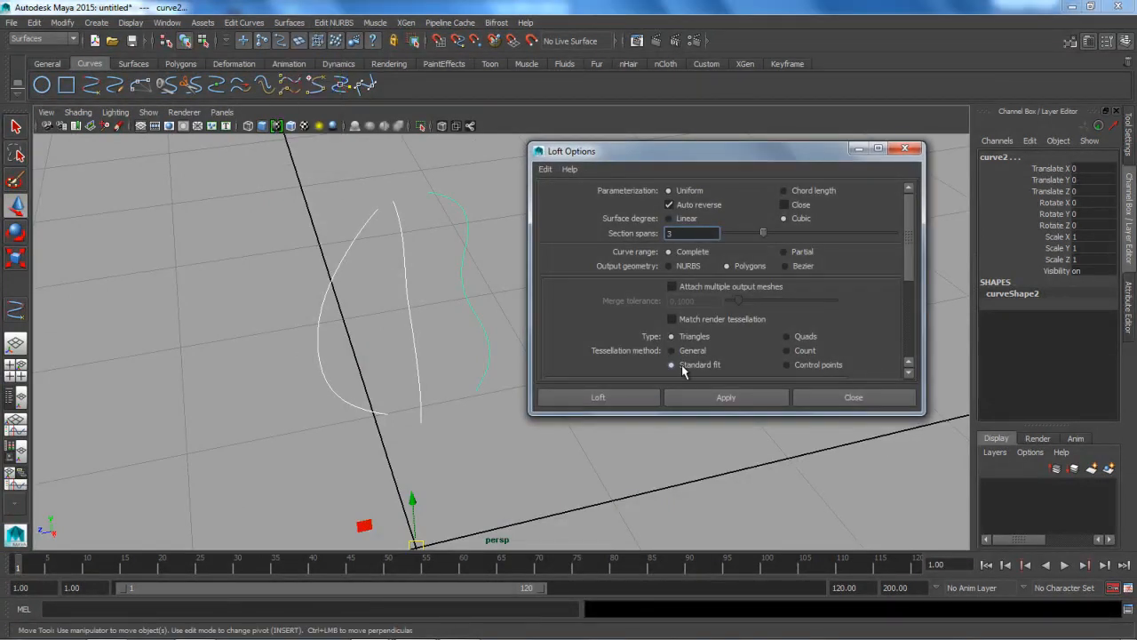
click(703, 398)
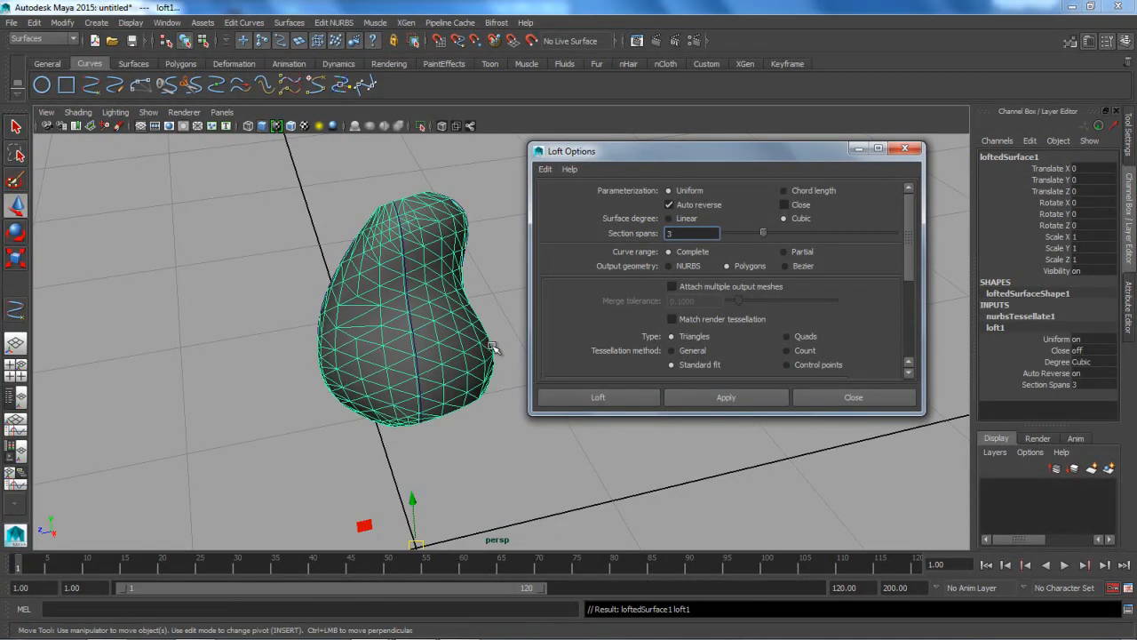
alt+drag(515, 363, 483, 341)
key(ctrl+z)
Step: Try the loft with Quads and Standard fit tessellation, and examine the edge flow of its mesh
click(786, 335)
click(725, 397)
alt+drag(336, 345, 383, 344)
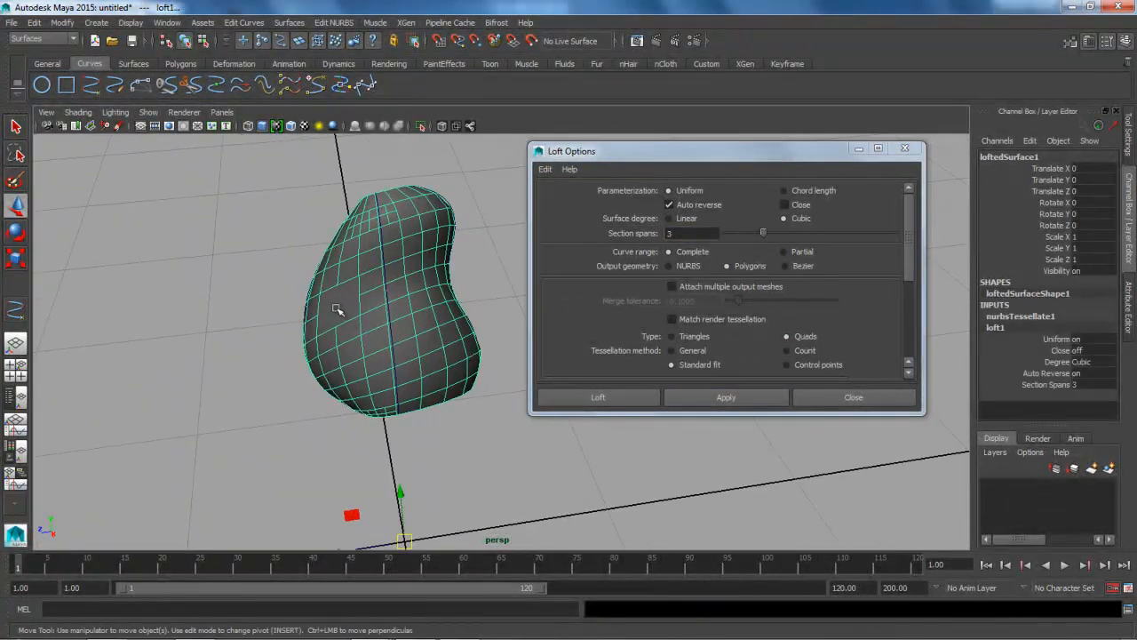
alt+drag(370, 251, 332, 315)
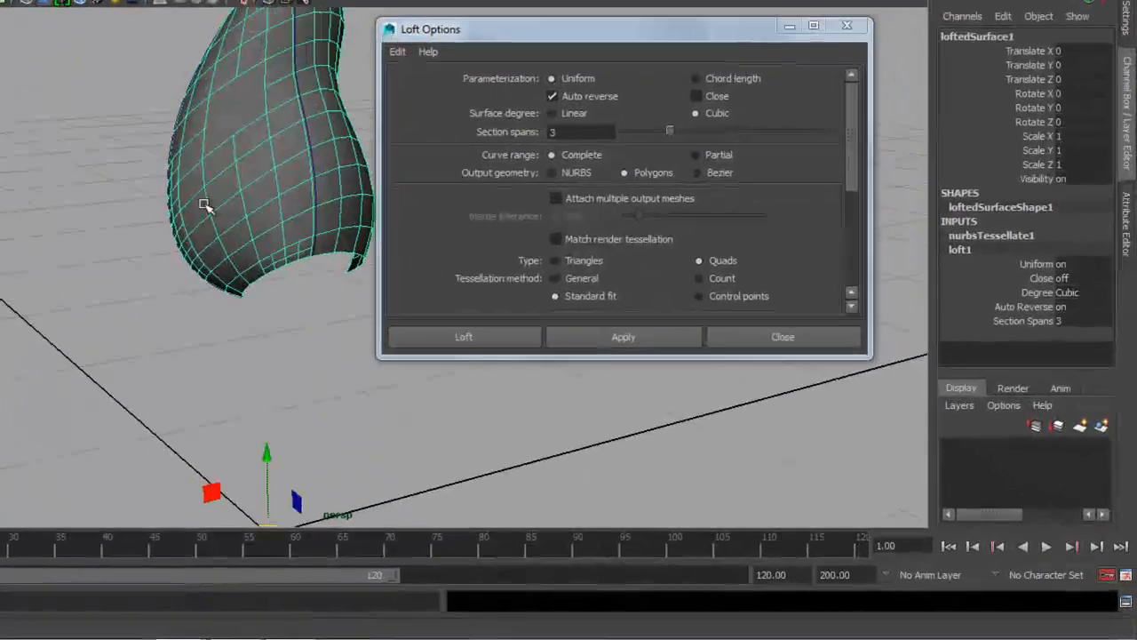
alt+drag(204, 205, 242, 265)
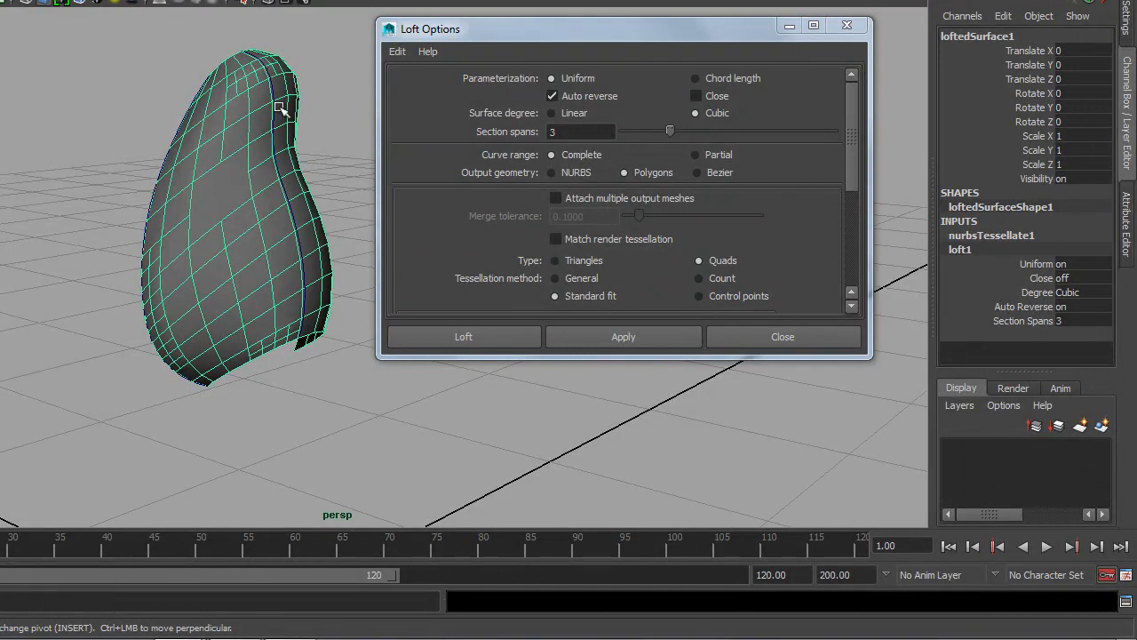
alt+drag(317, 242, 277, 213)
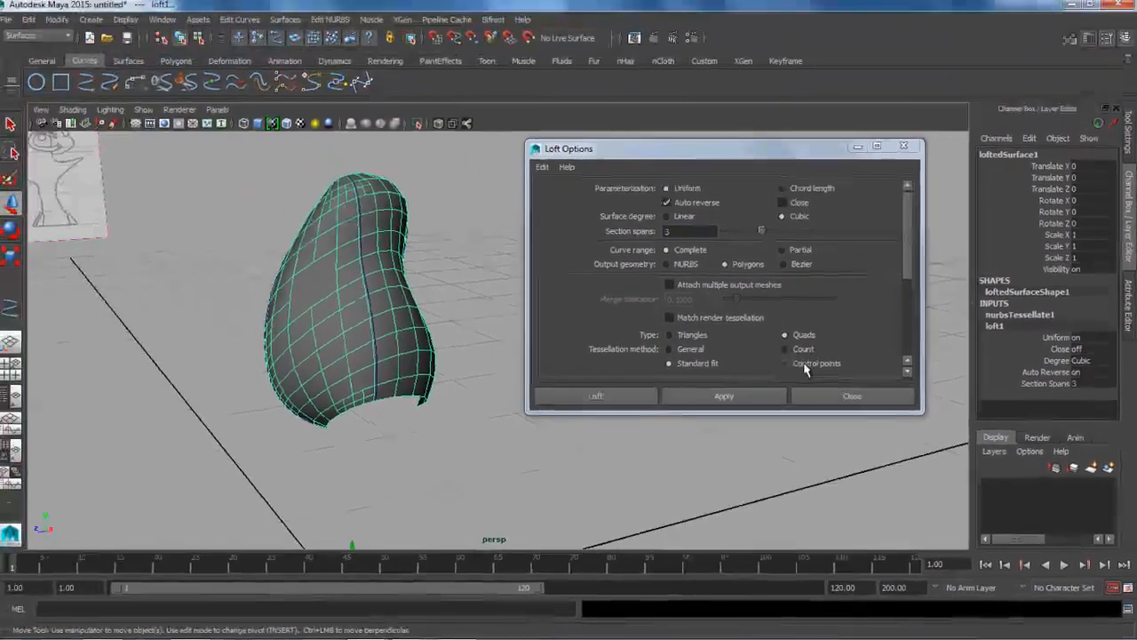
Step: Undo the Standard fit loft and loft the three curves again with the Control points tessellation method
click(699, 296)
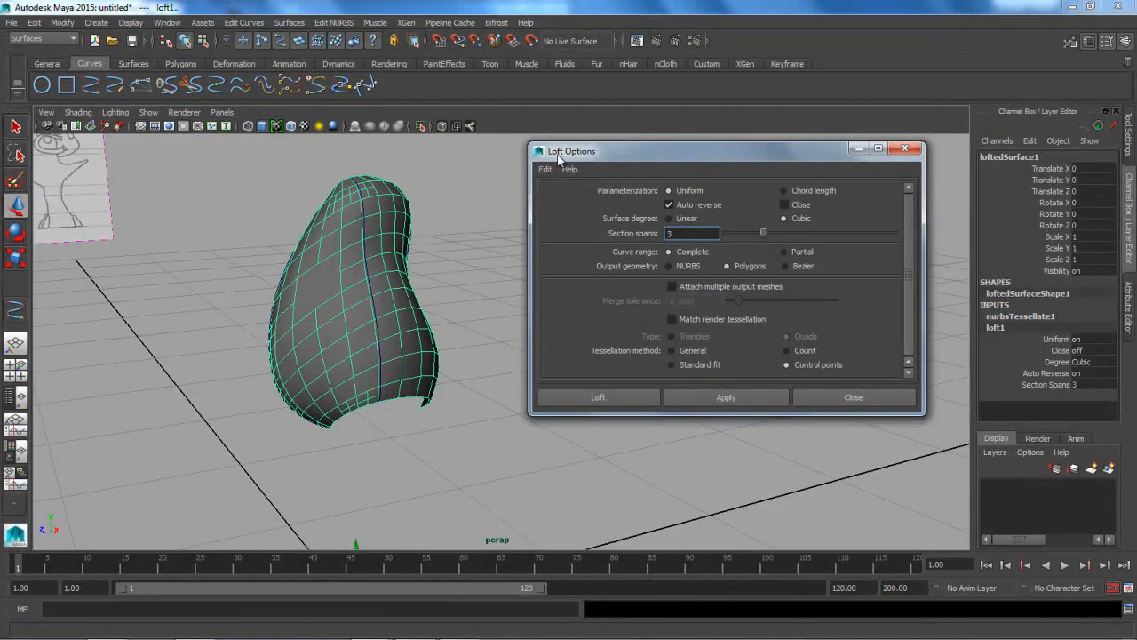
key(ctrl+z)
click(726, 397)
alt+drag(400, 373, 501, 357)
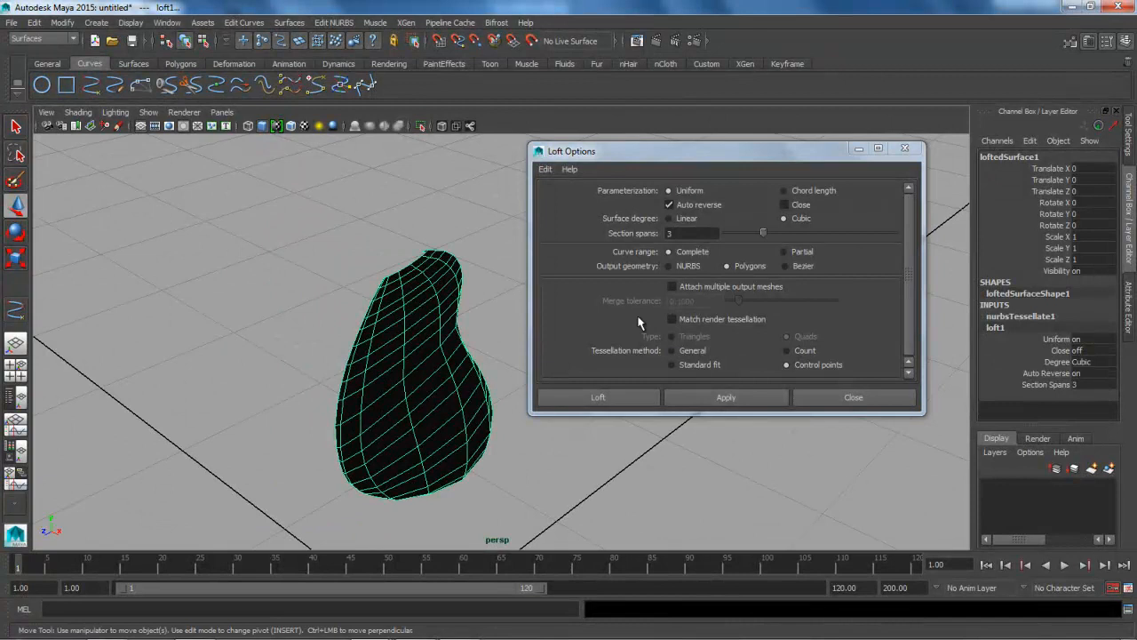
click(832, 397)
Step: Inspect the lofted mesh from both sides and check its shading in a test render with the mental ray renderer
alt+drag(690, 375, 547, 358)
alt+right_drag(547, 358, 500, 347)
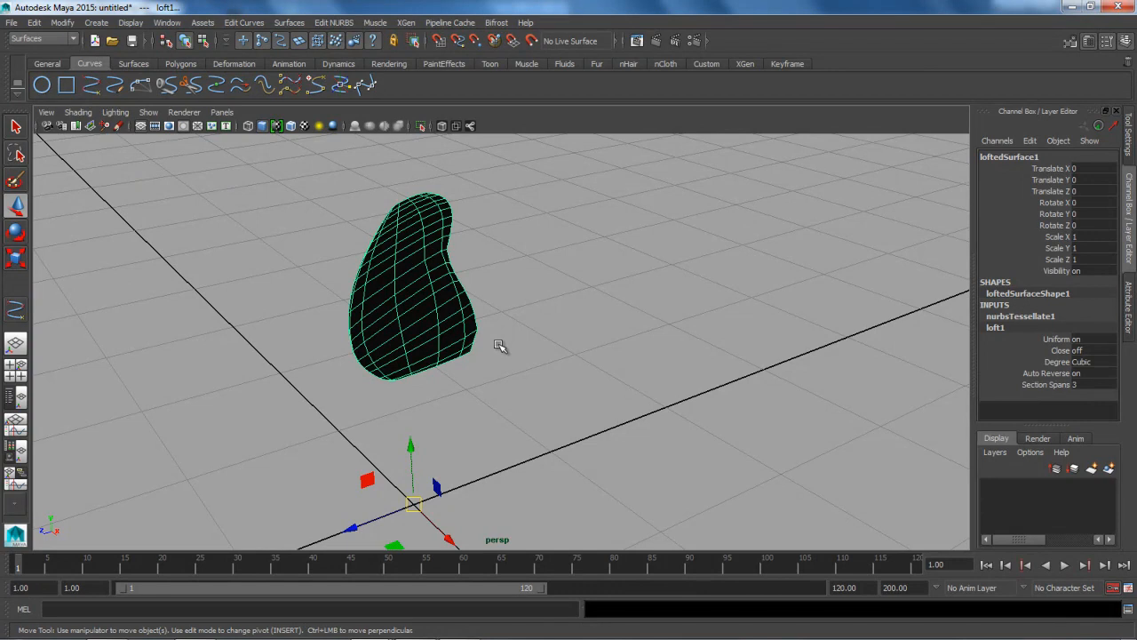
alt+drag(496, 212, 601, 433)
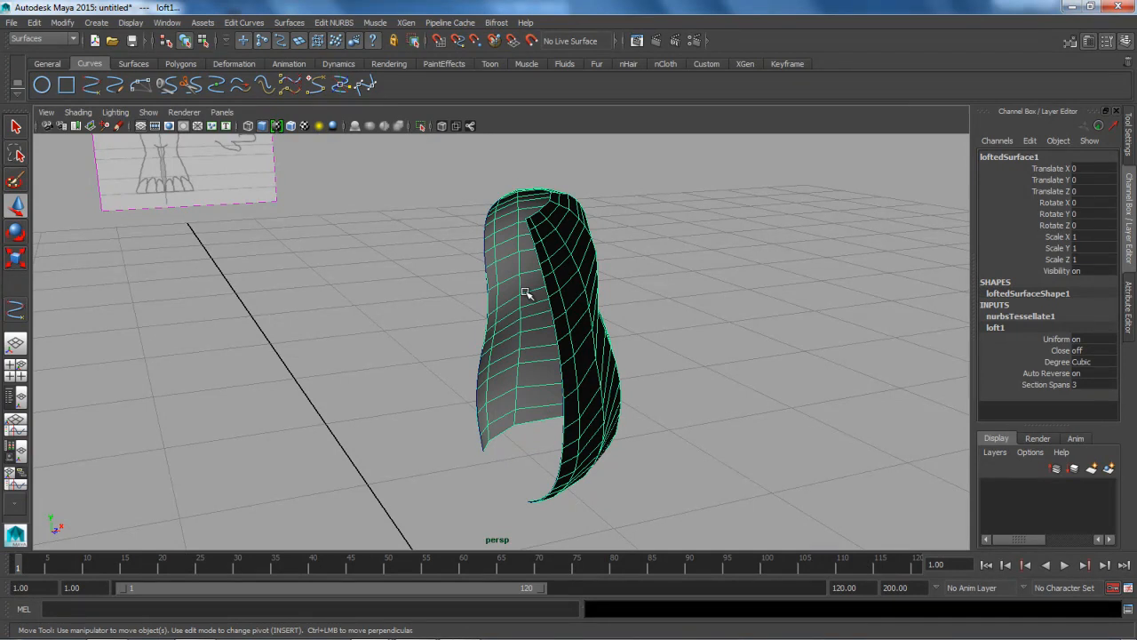
alt+drag(564, 238, 330, 284)
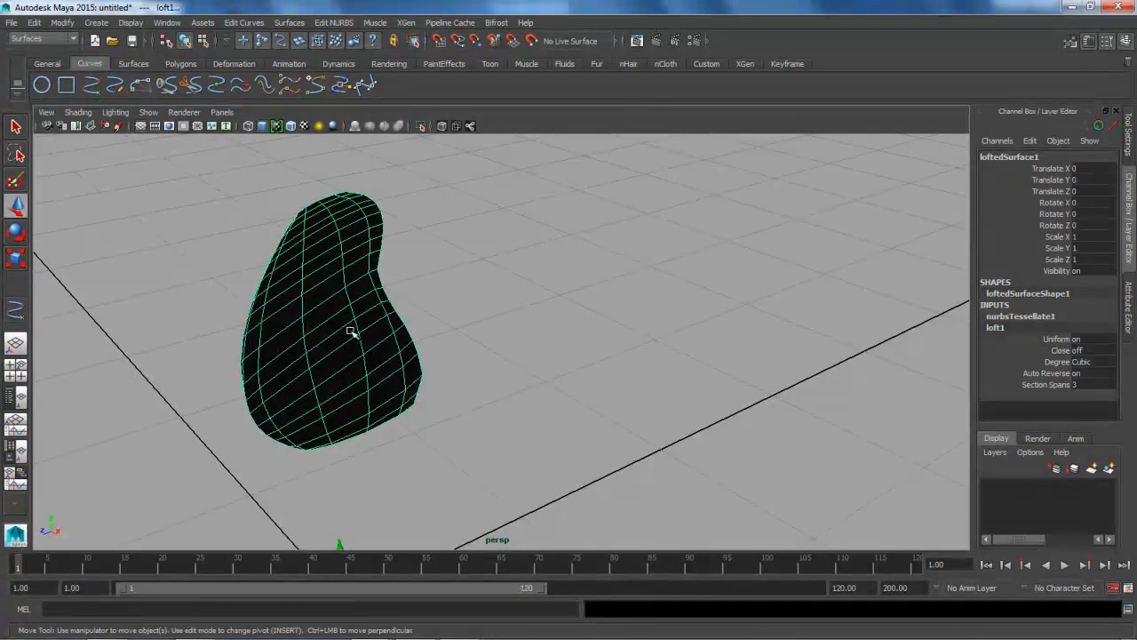
alt+drag(344, 331, 684, 279)
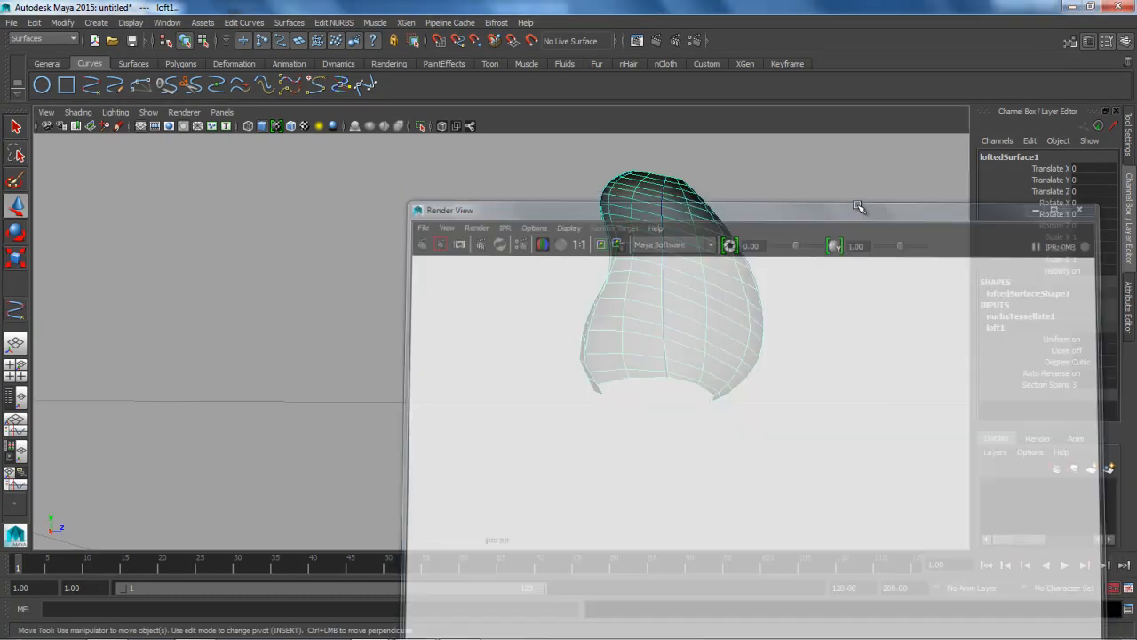
alt+drag(861, 208, 573, 271)
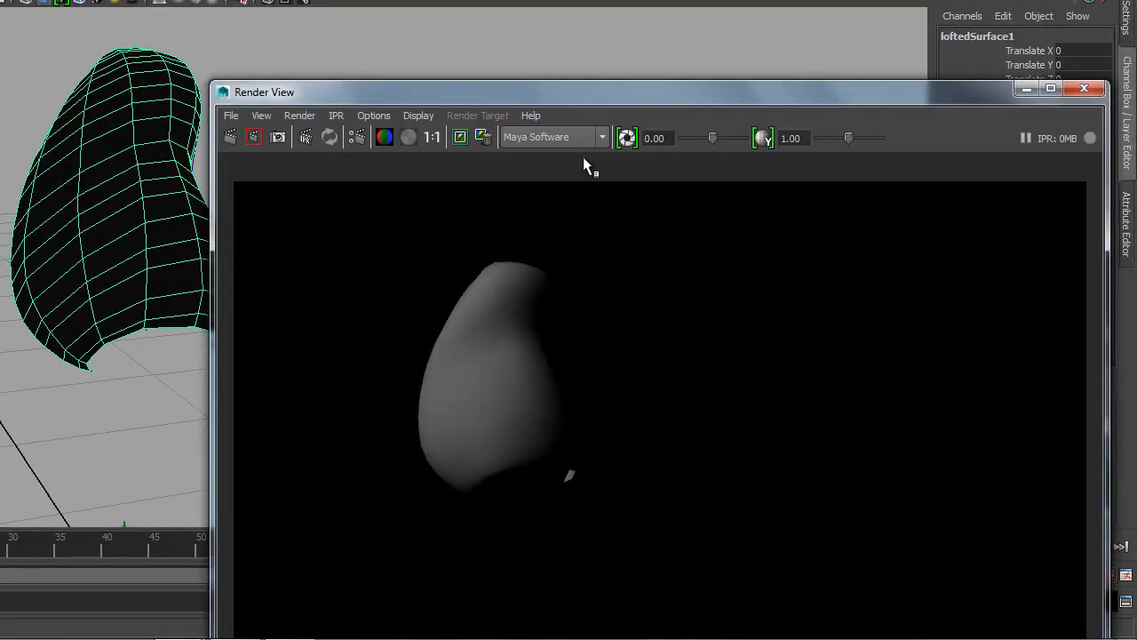
click(565, 138)
click(547, 190)
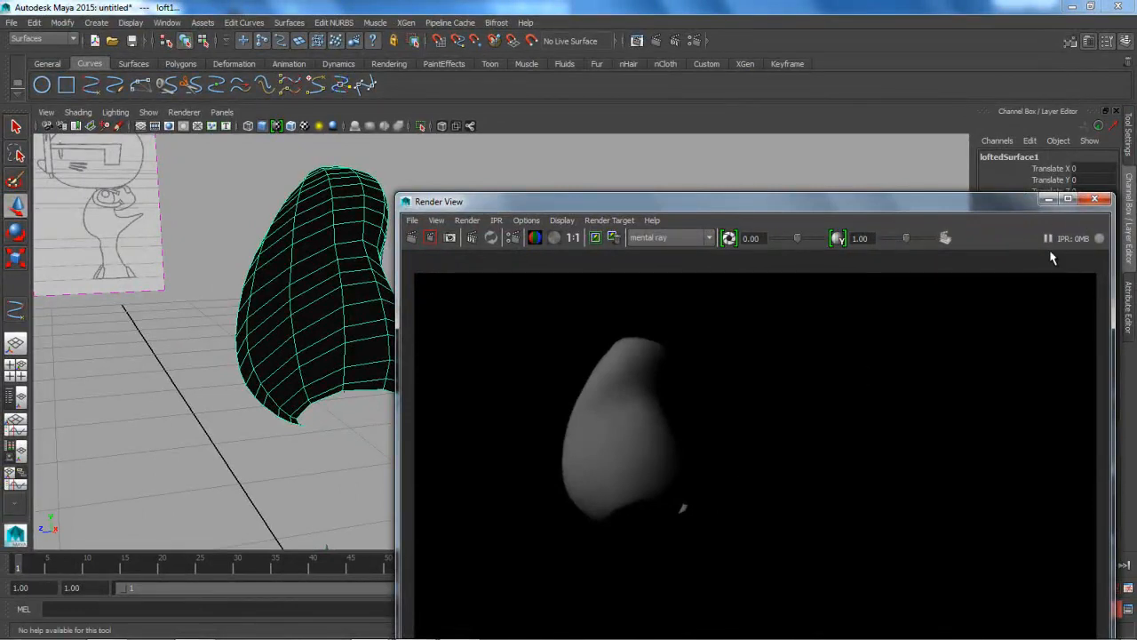
click(1101, 198)
Step: Switch to the Polygons menu set and reverse the normals of the lofted surface
alt+drag(347, 329, 470, 355)
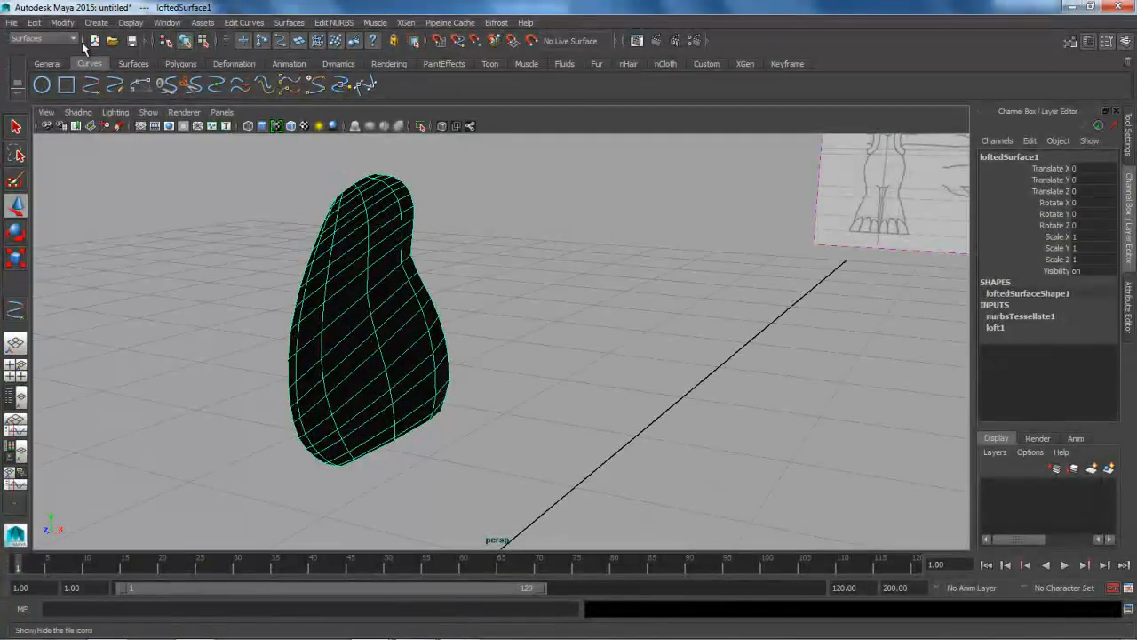
click(64, 36)
click(56, 61)
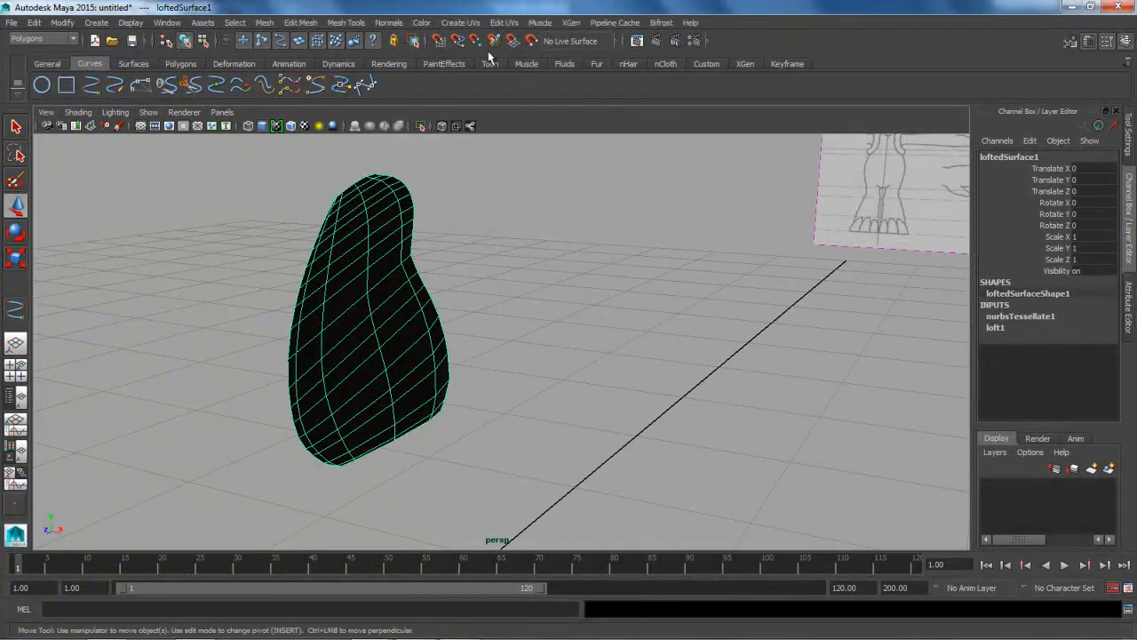
click(388, 22)
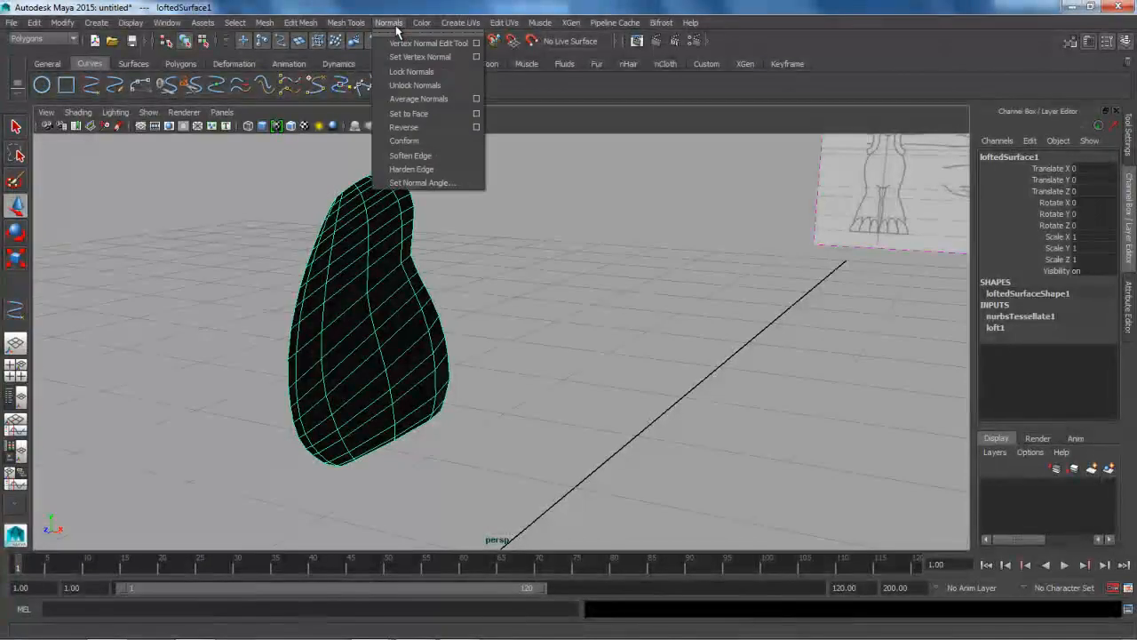
click(414, 124)
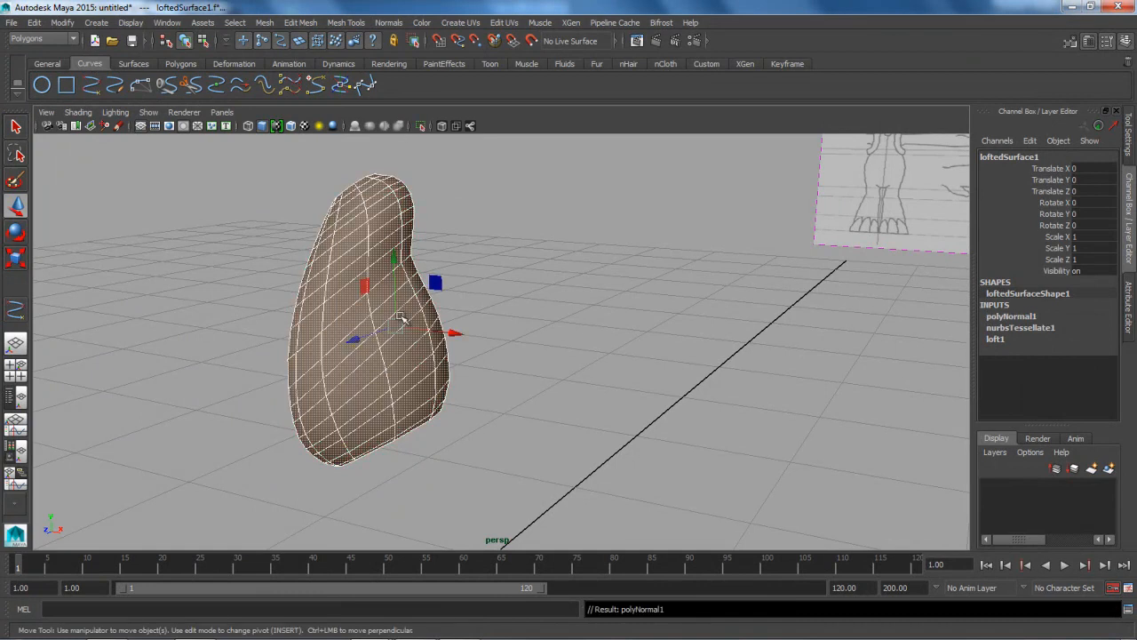
click(335, 311)
Step: Examine the lofted surface's shading and quad layout from all sides in unsmoothed display, both selected and deselected
alt+drag(338, 308, 509, 303)
click(690, 323)
alt+drag(706, 325, 394, 340)
alt+right_drag(395, 339, 648, 412)
alt+drag(648, 412, 532, 408)
alt+middle_drag(560, 395, 706, 425)
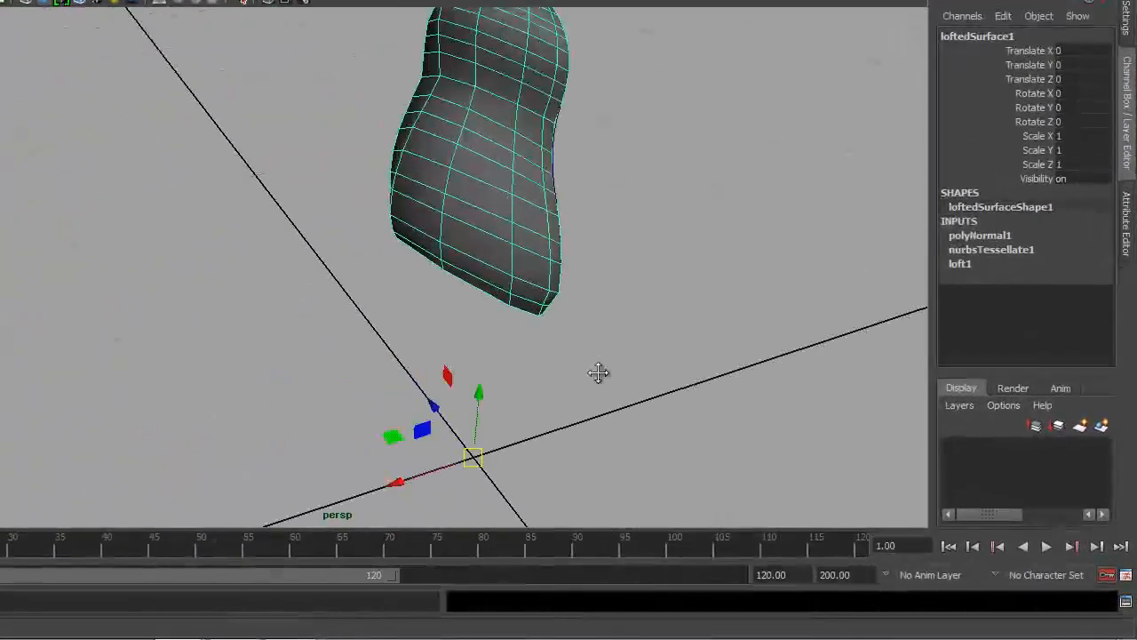
alt+right_drag(597, 373, 439, 272)
alt+drag(439, 272, 655, 233)
alt+drag(383, 266, 320, 203)
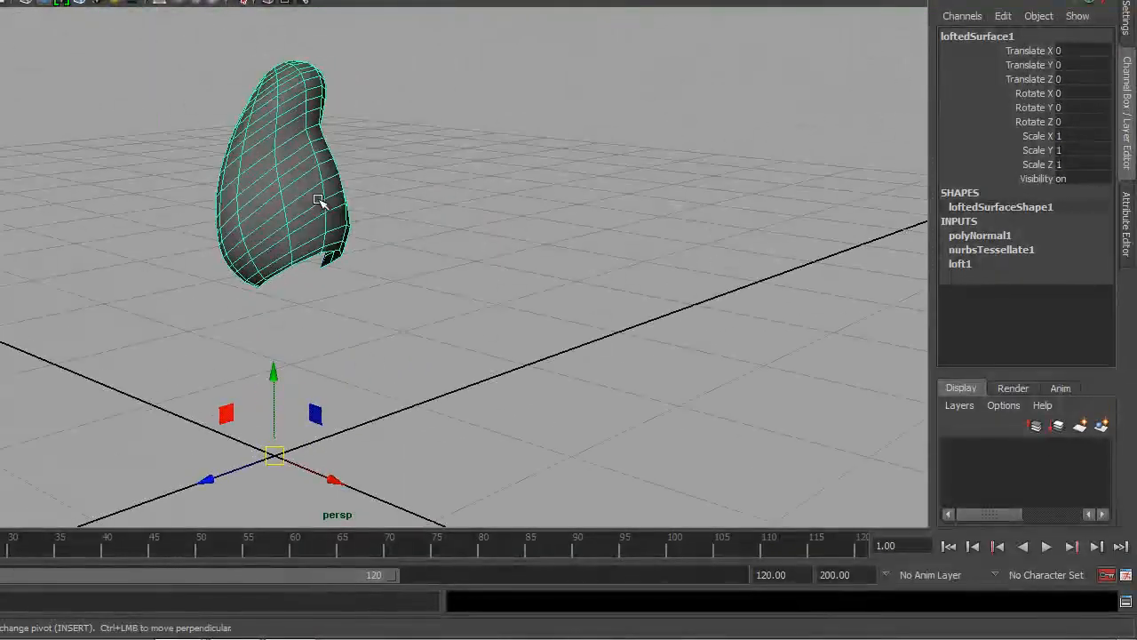
key(1)
alt+drag(221, 281, 244, 282)
key(1)
click(394, 292)
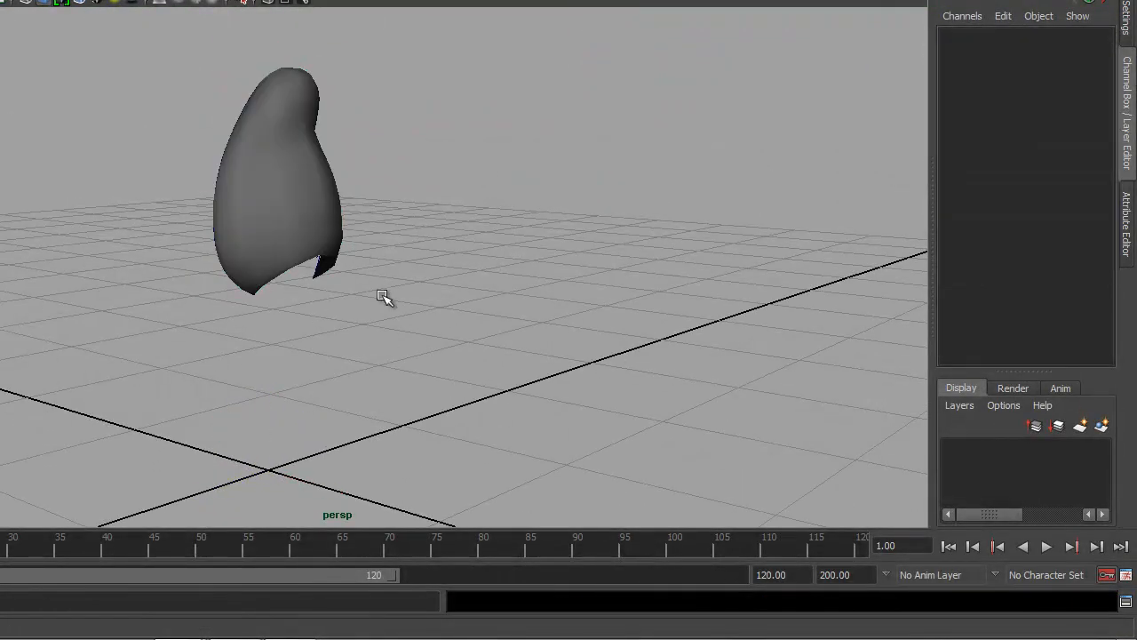
alt+drag(393, 293, 223, 287)
click(391, 223)
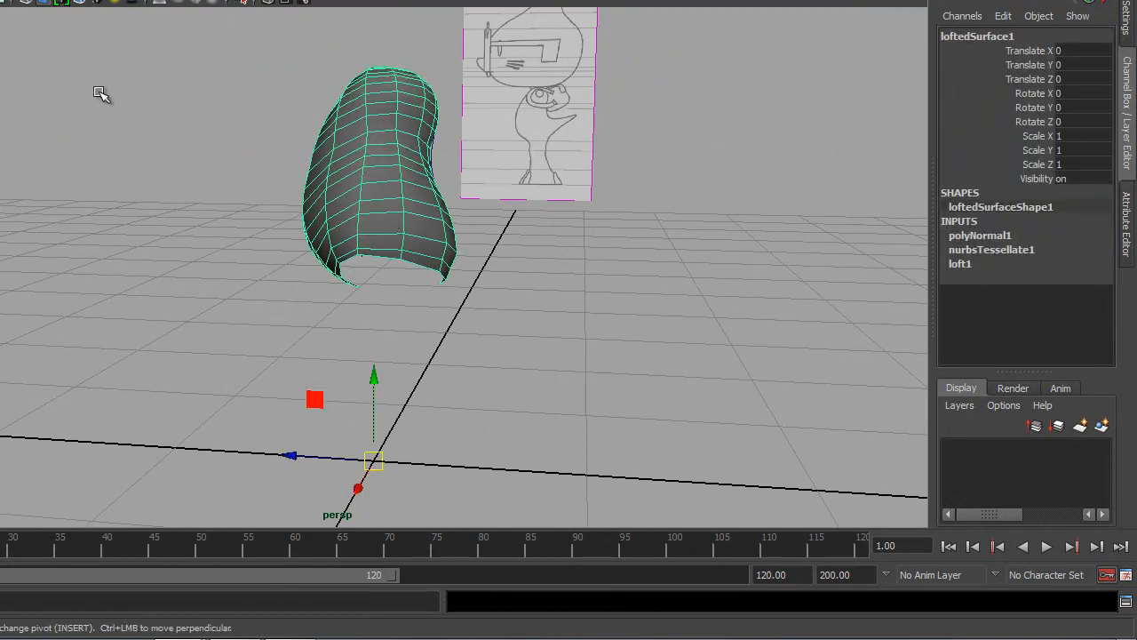
Step: Turn on the wireframe-on-shaded display and examine the mesh's open side from below
scroll(204, 134, up, 4)
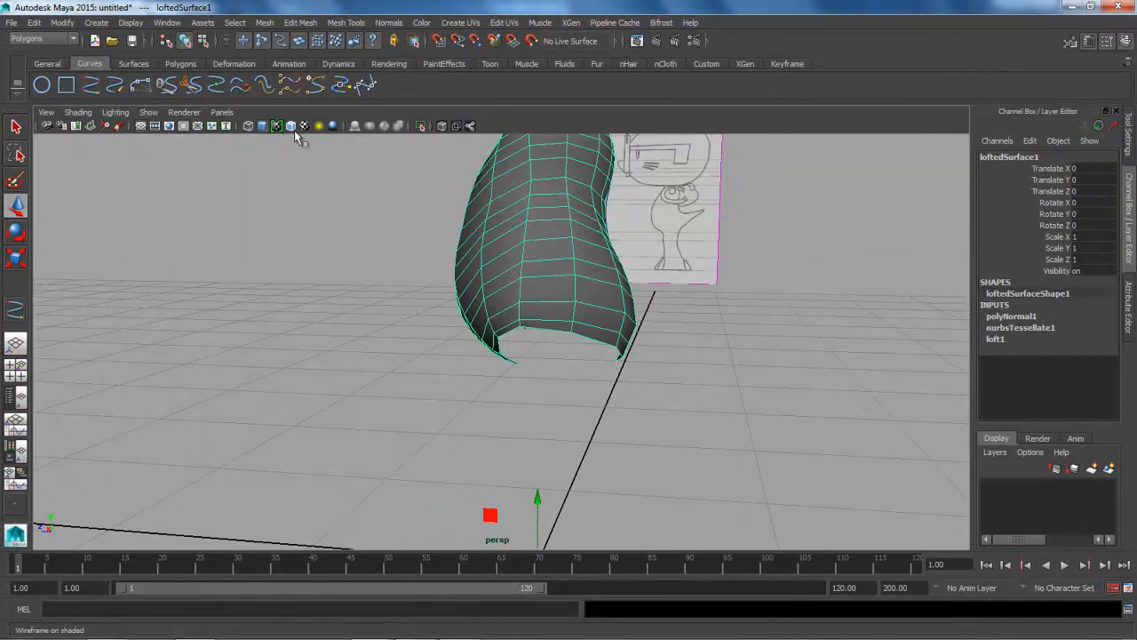
click(329, 318)
alt+drag(373, 342, 520, 353)
alt+drag(509, 416, 396, 325)
alt+right_drag(396, 325, 591, 477)
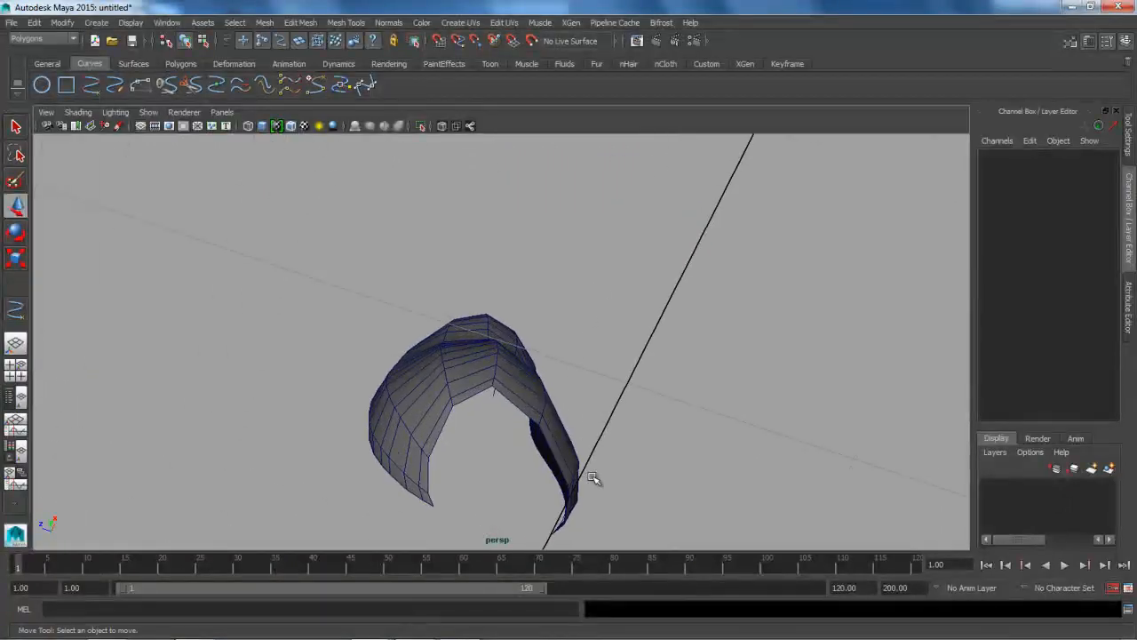
alt+middle_drag(591, 477, 457, 267)
alt+drag(437, 347, 331, 347)
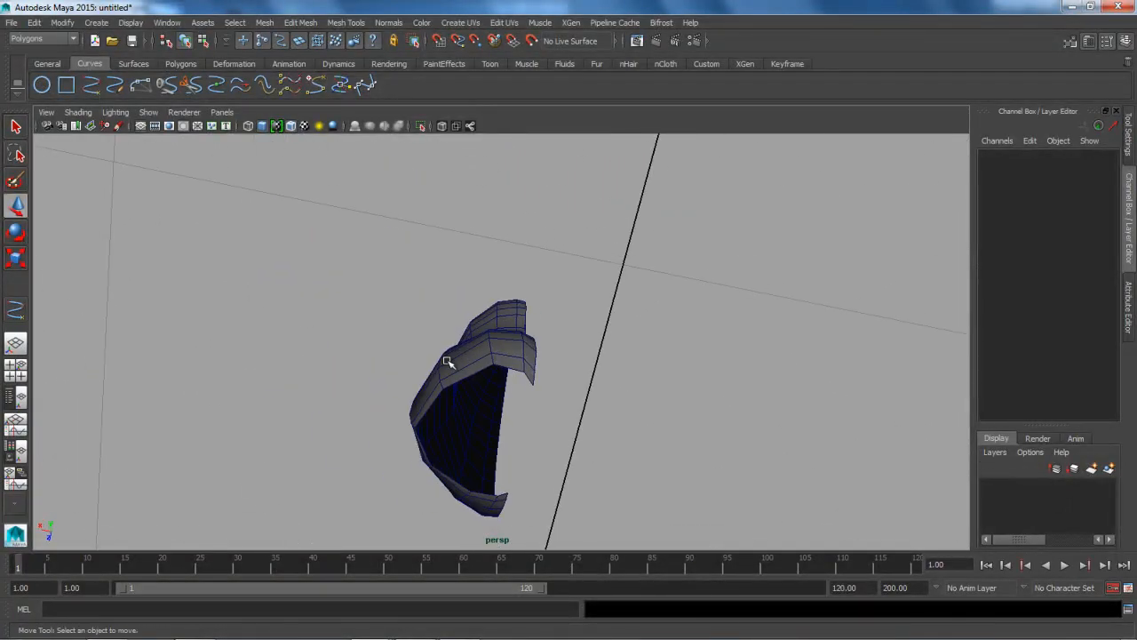
alt+drag(452, 457, 431, 426)
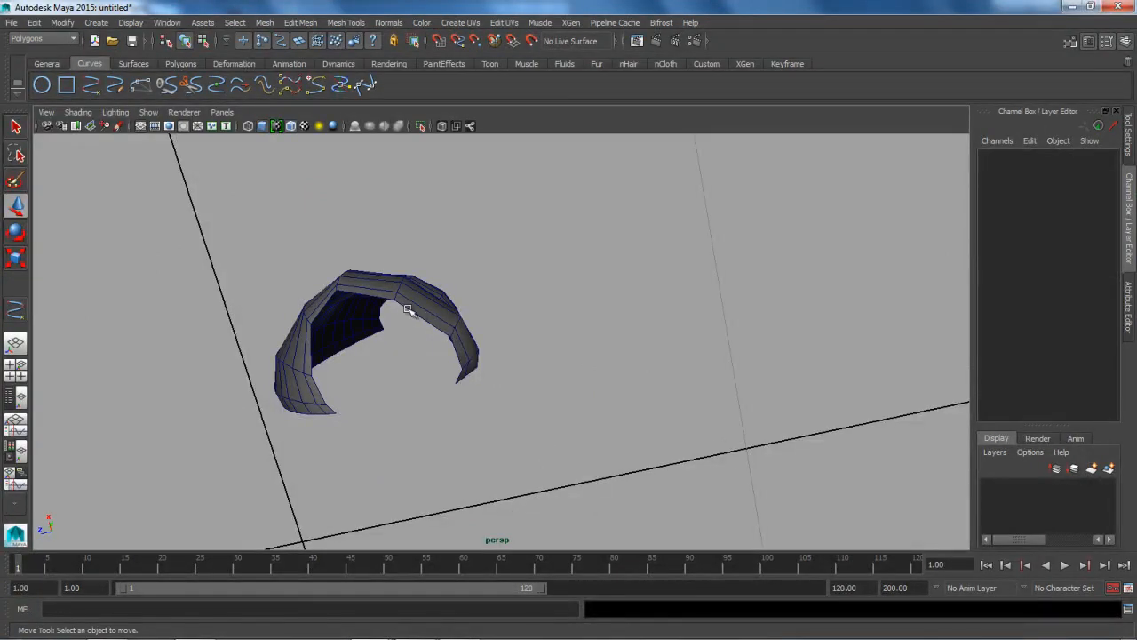
Step: Bridge the two opposing end edges of the mesh's lower rim with a linear path and 3 divisions
click(324, 406)
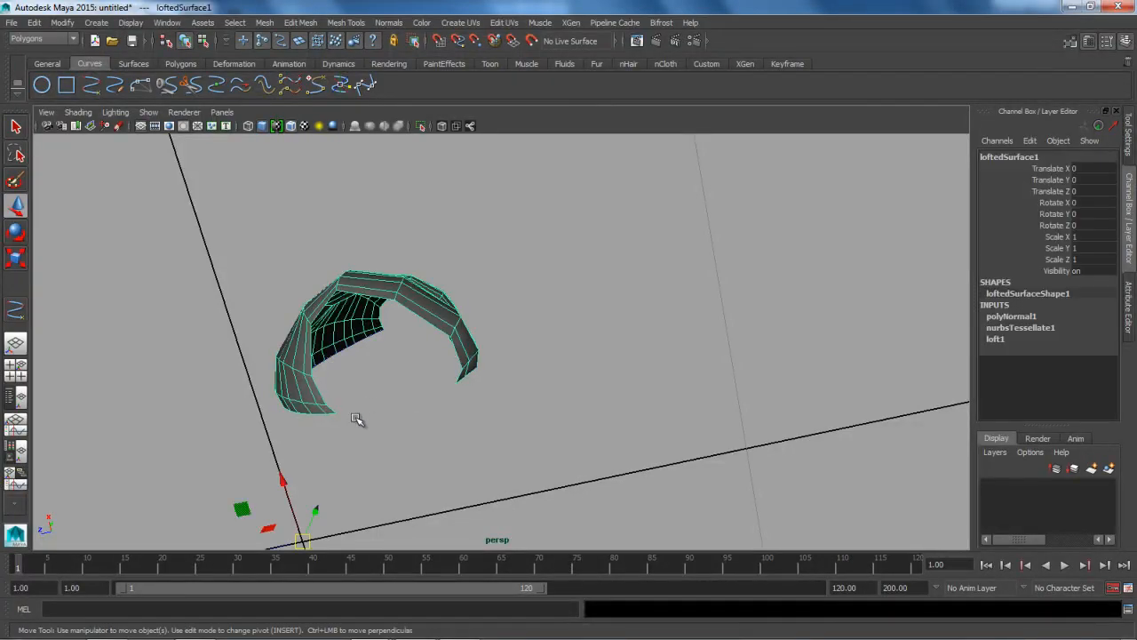
mouse_move(351, 389)
alt+mouse_down()
mouse_move(411, 409)
mouse_move(335, 373)
alt+mouse_up()
alt+right_drag(335, 374, 501, 418)
alt+middle_drag(446, 400, 563, 374)
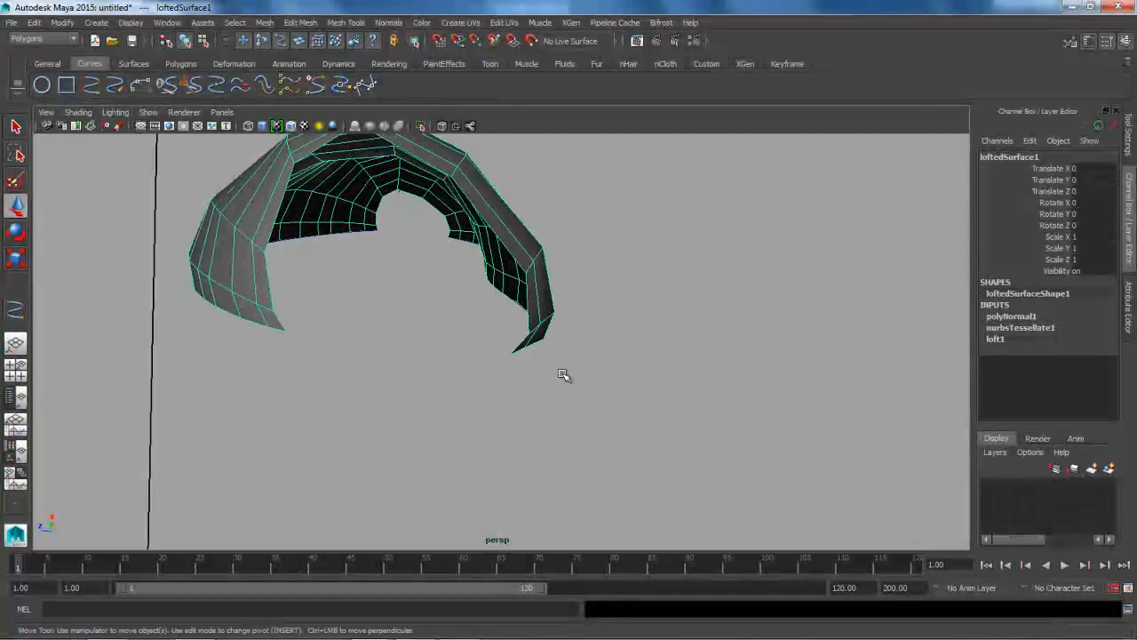
right_click(258, 293)
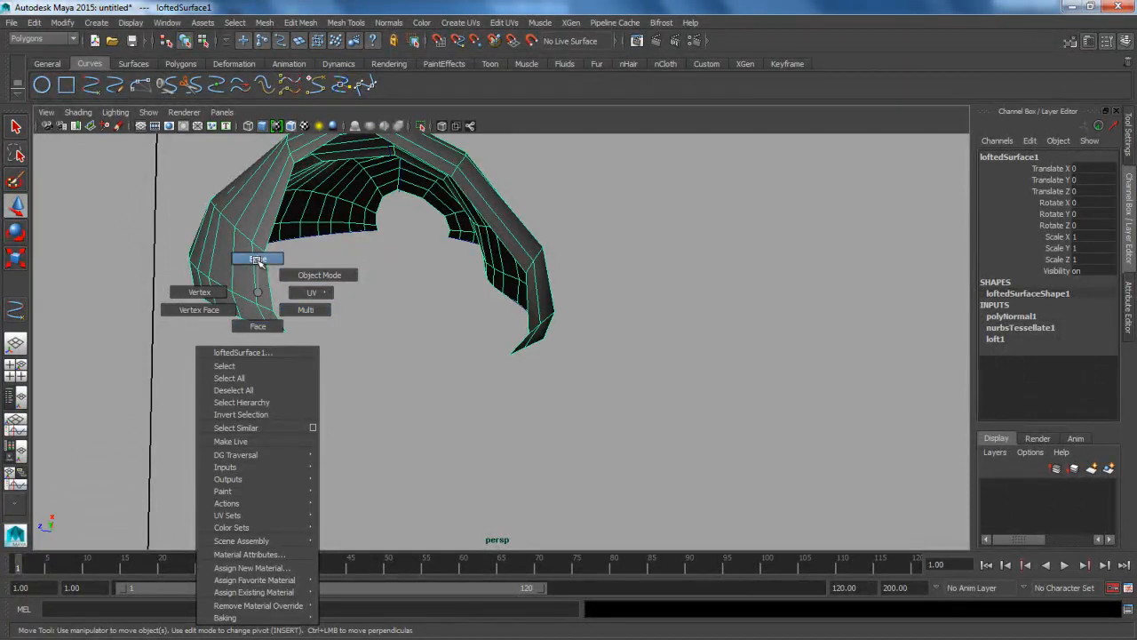
click(258, 258)
click(282, 322)
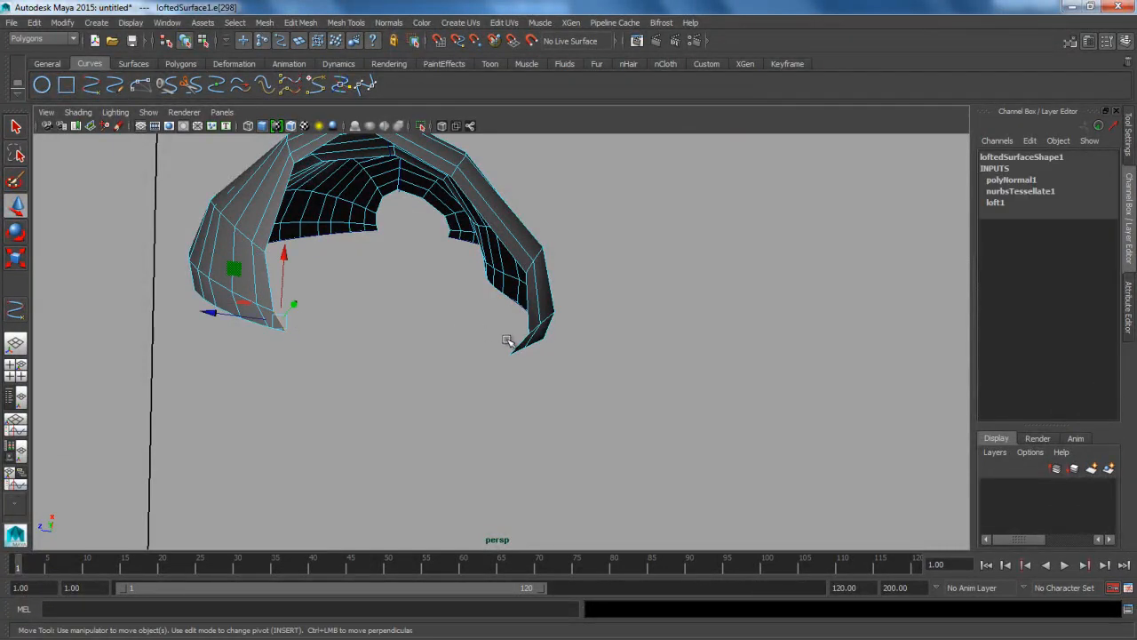
shift+click(518, 346)
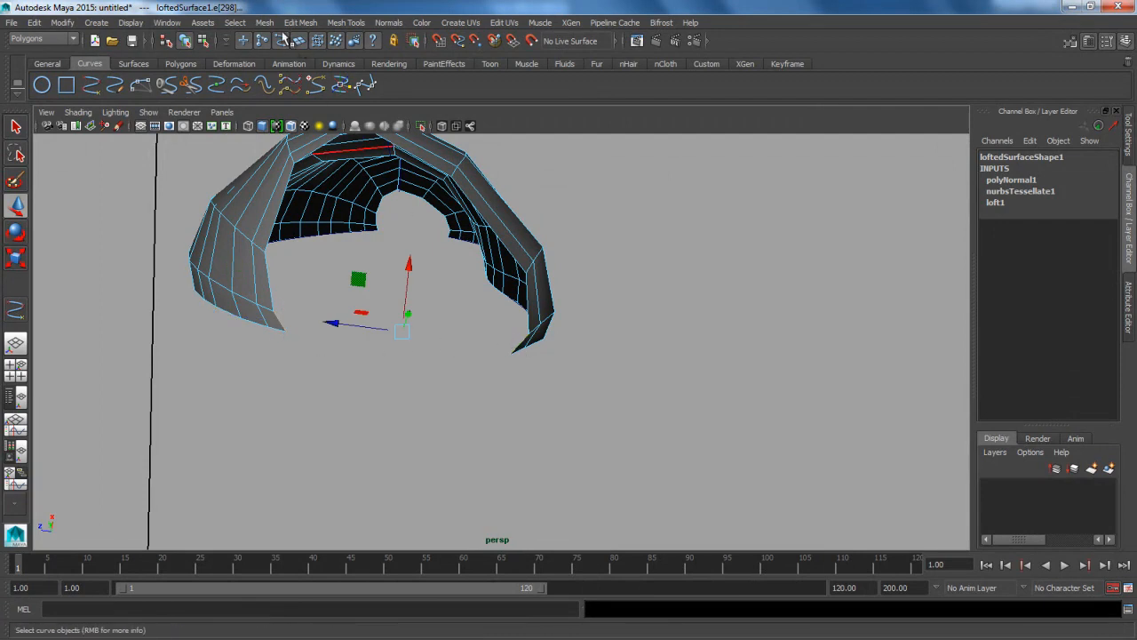
click(303, 23)
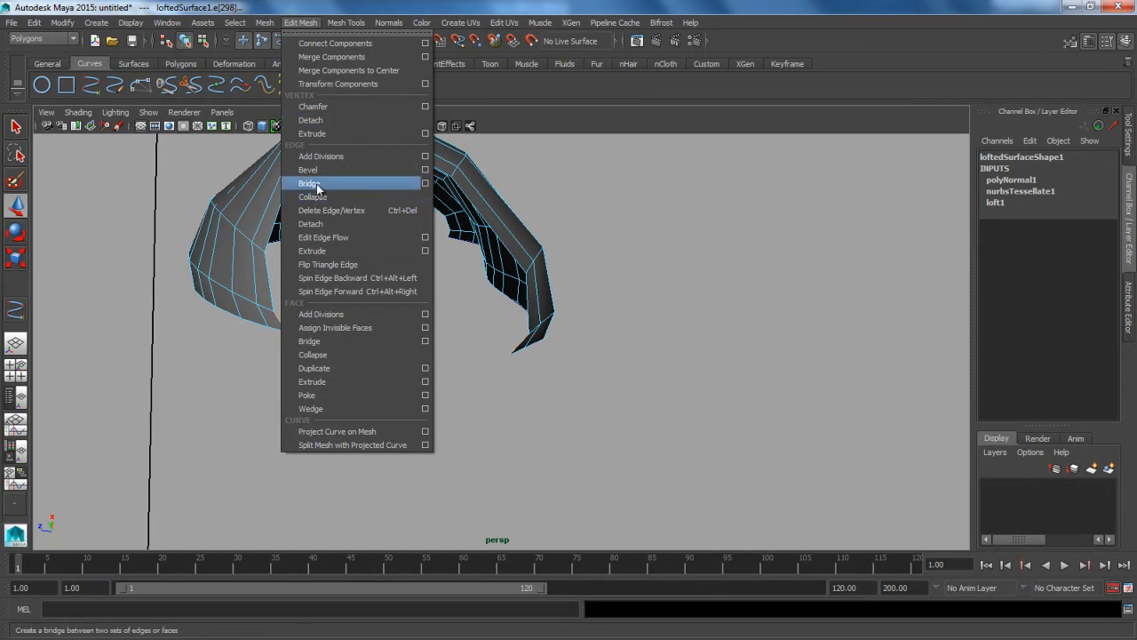
click(425, 183)
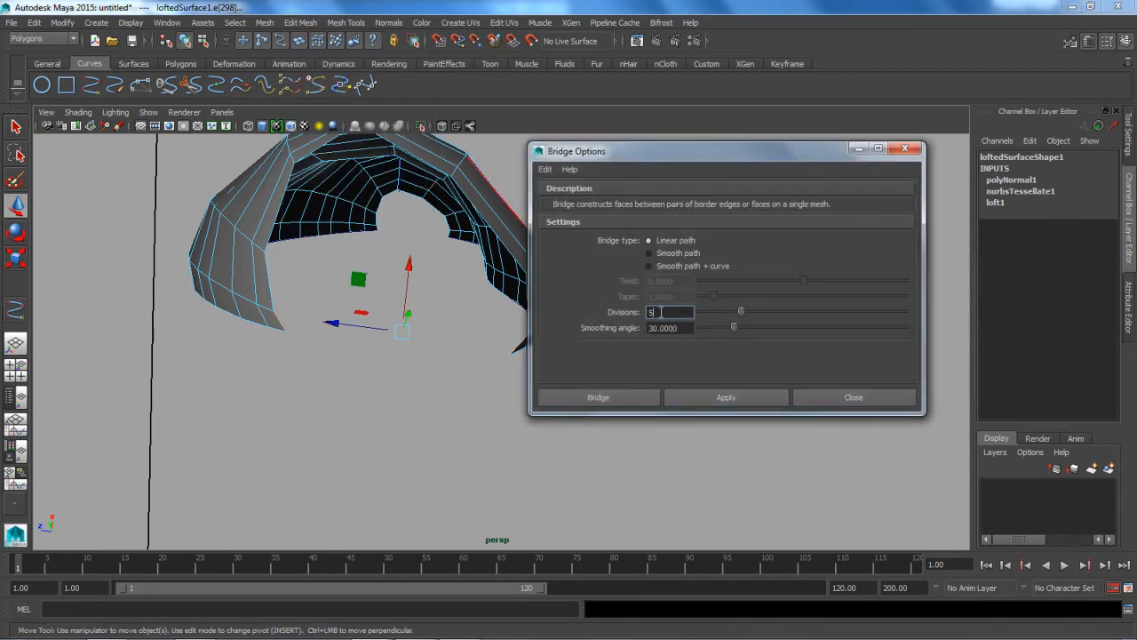
click(646, 402)
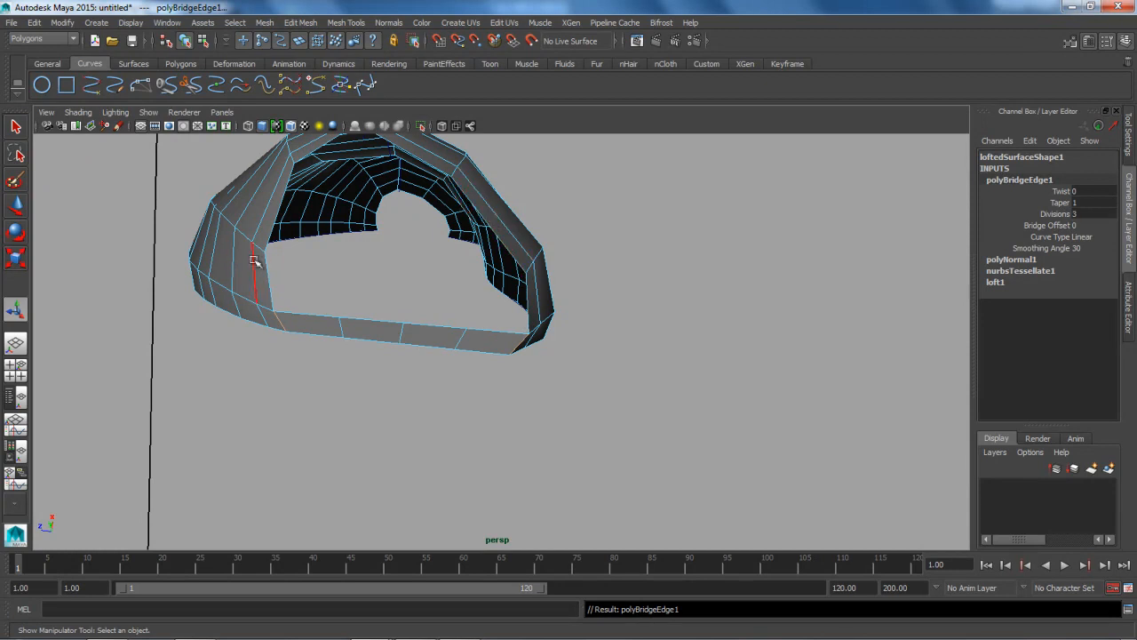
Step: Select the border edge loop of the leg opening and turn on the Poly Count display to check its edge count
alt+drag(302, 258, 265, 353)
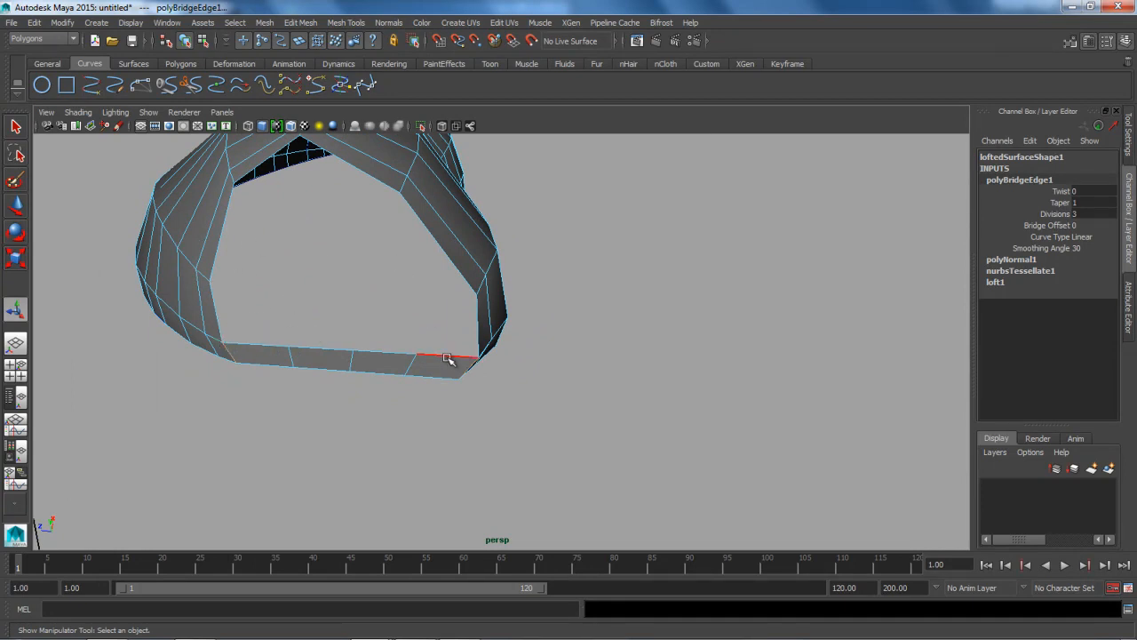
click(254, 344)
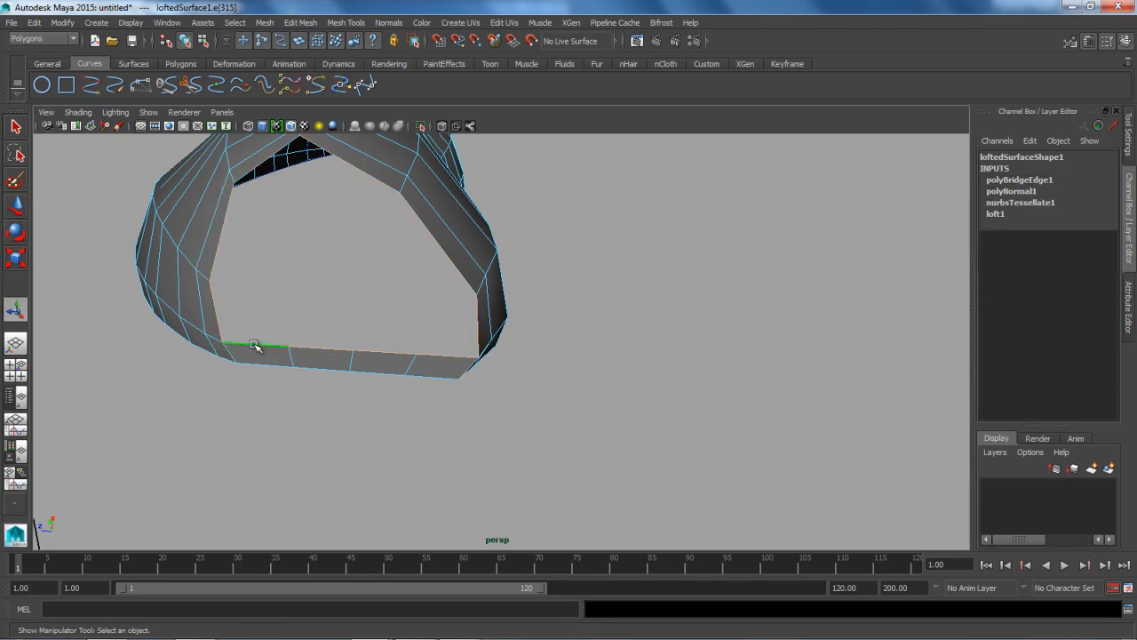
alt+drag(343, 302, 257, 258)
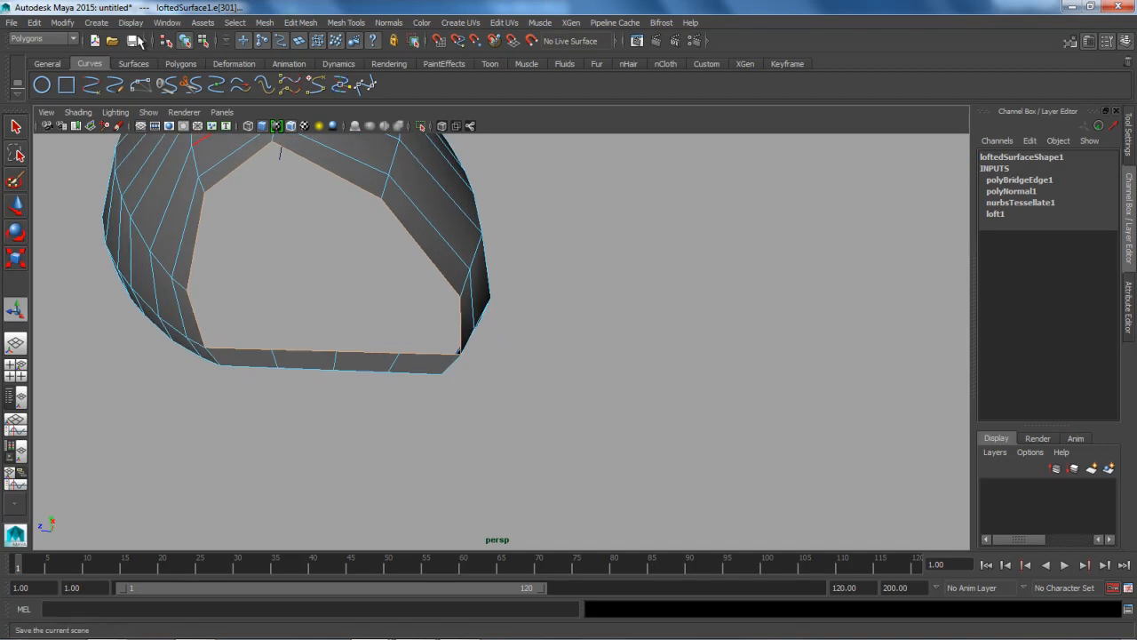
click(131, 22)
mouse_move(151, 72)
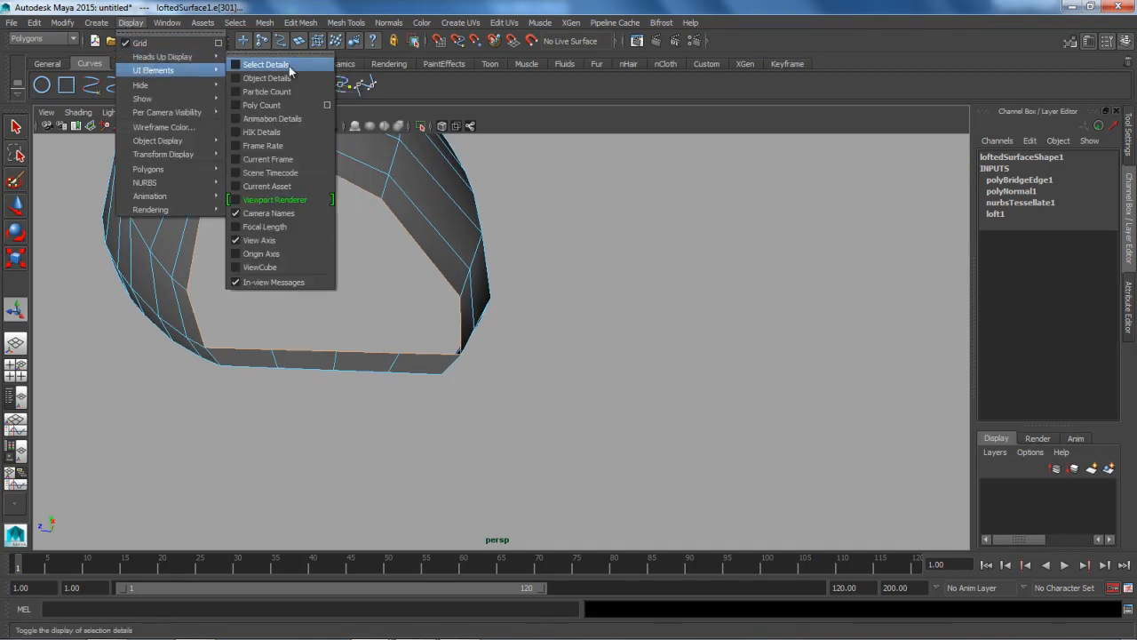
mouse_move(196, 57)
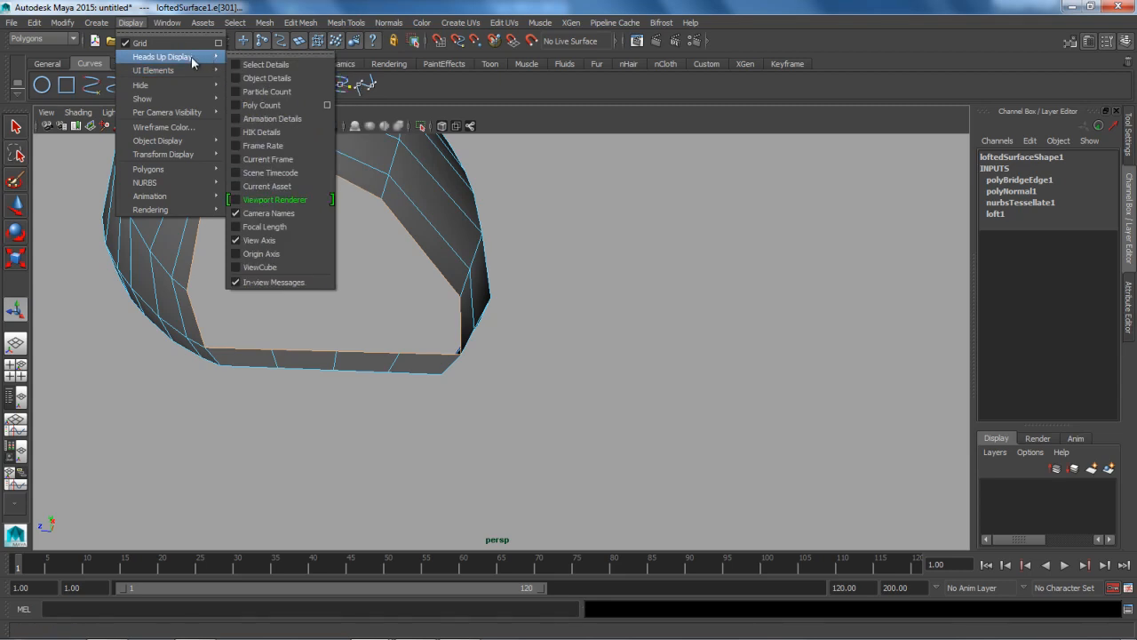
click(265, 105)
alt+middle_drag(275, 212, 426, 299)
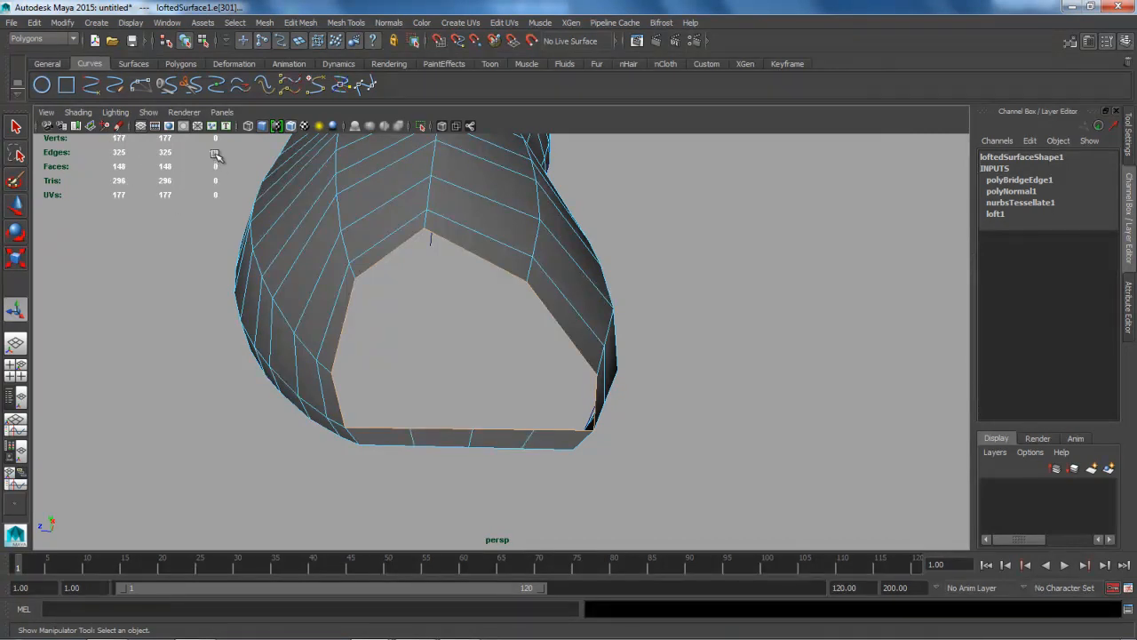
alt+drag(515, 342, 441, 357)
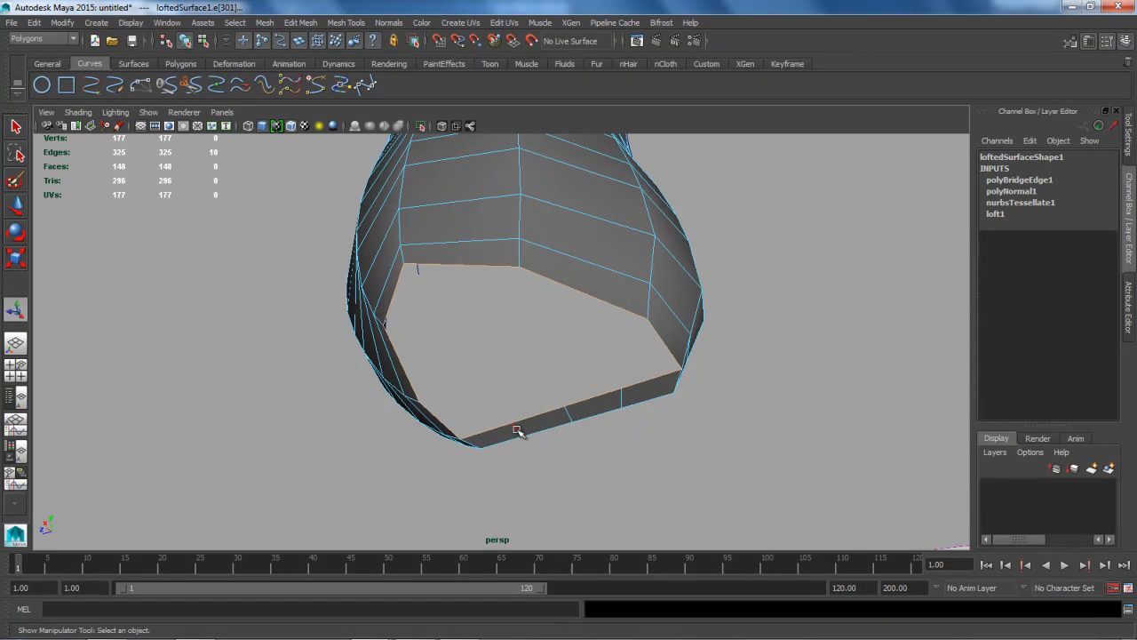
mouse_move(626, 426)
alt+mouse_down()
mouse_move(634, 436)
mouse_move(617, 442)
alt+mouse_up()
Step: Undo the border selection and the 3-division bridge on the mesh's lower rim
key(ctrl+z)
key(ctrl+z)
key(ctrl+z)
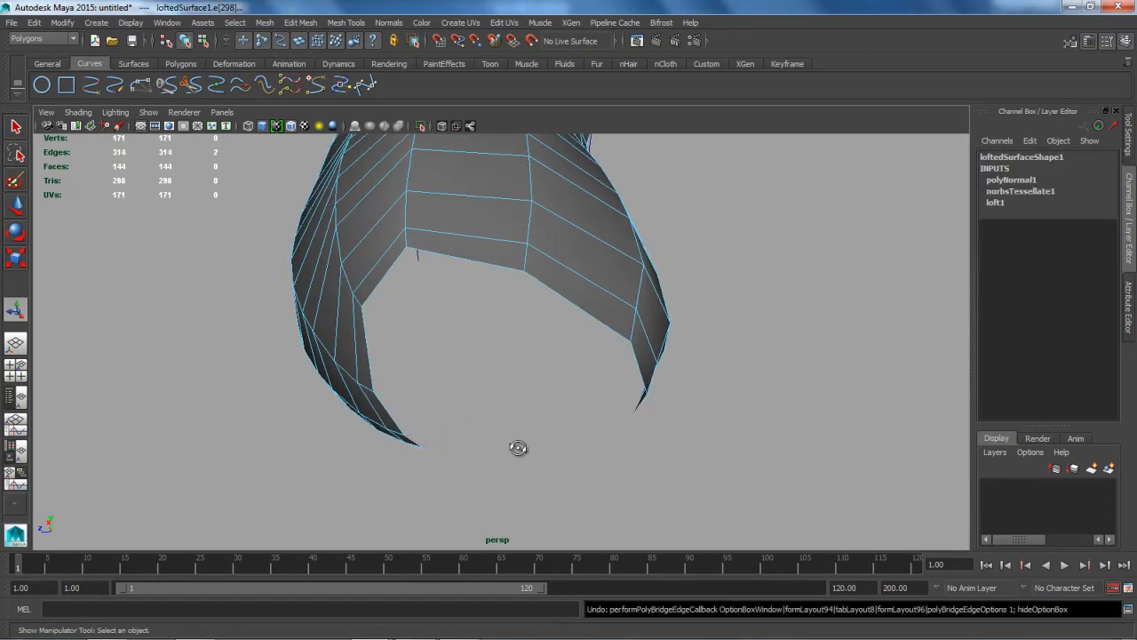
Step: Bridge the two opposing end edges of the lower rim again with a linear path and 1 division
alt+drag(519, 448, 504, 426)
alt+drag(544, 470, 468, 339)
click(305, 24)
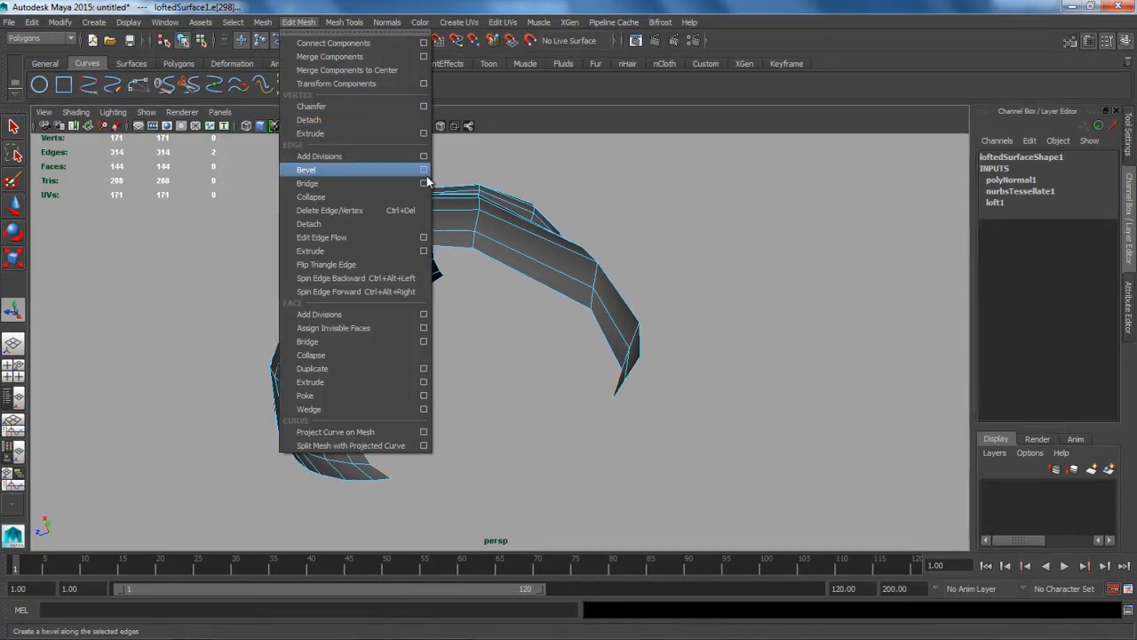
click(426, 180)
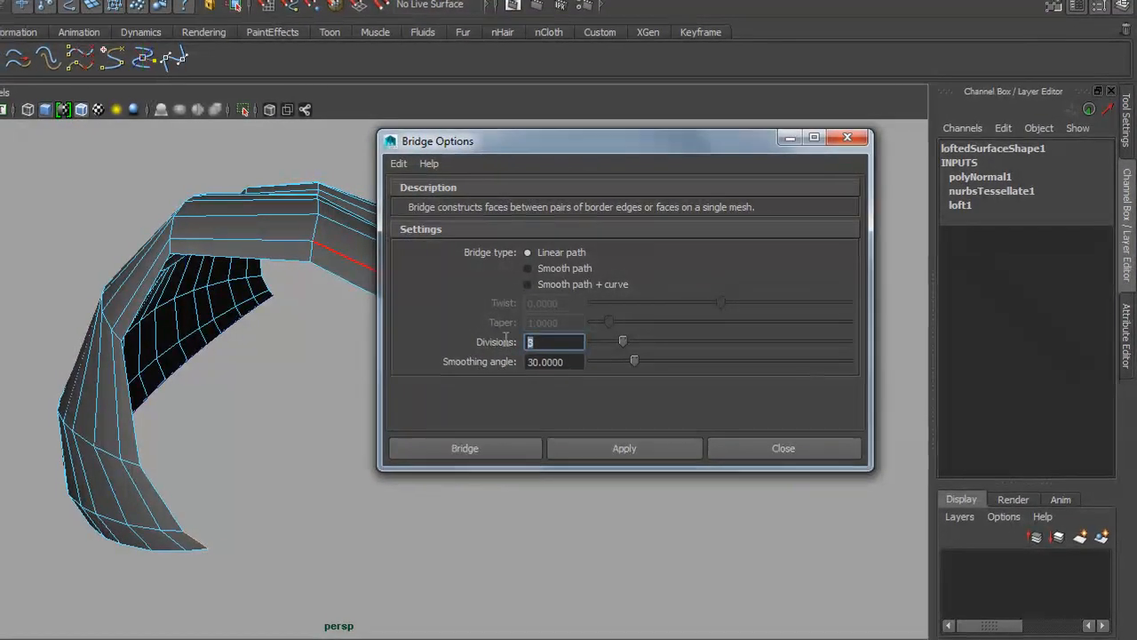
double_click(533, 343)
text(1)
click(630, 396)
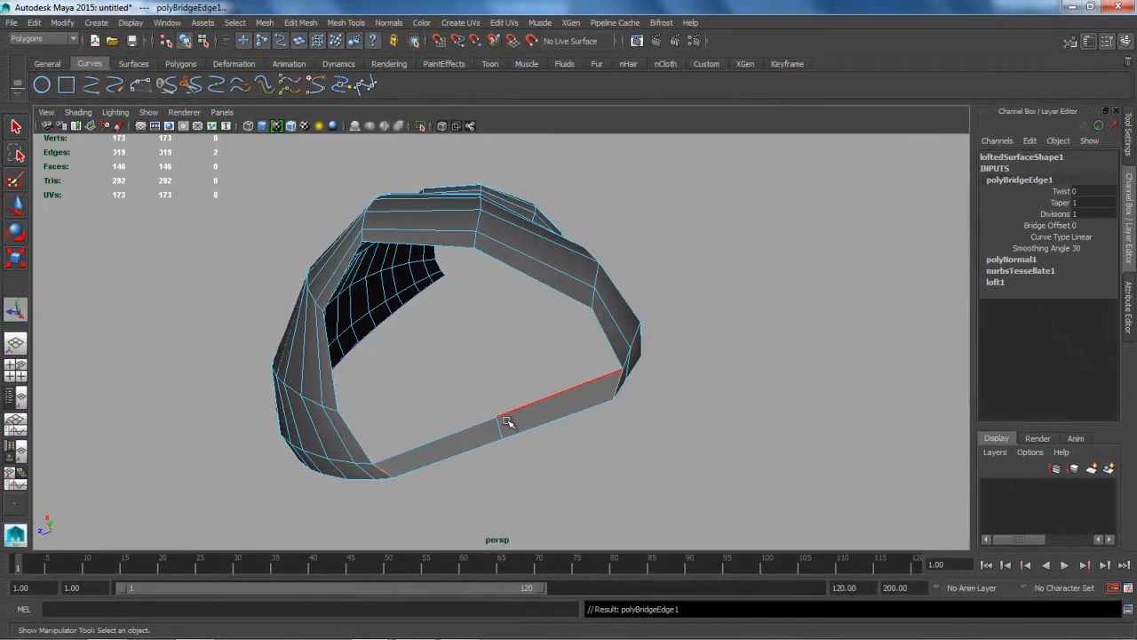
Step: Select the leg opening's border edge loop again and check its edge count and shape
alt+drag(551, 460, 536, 414)
click(533, 398)
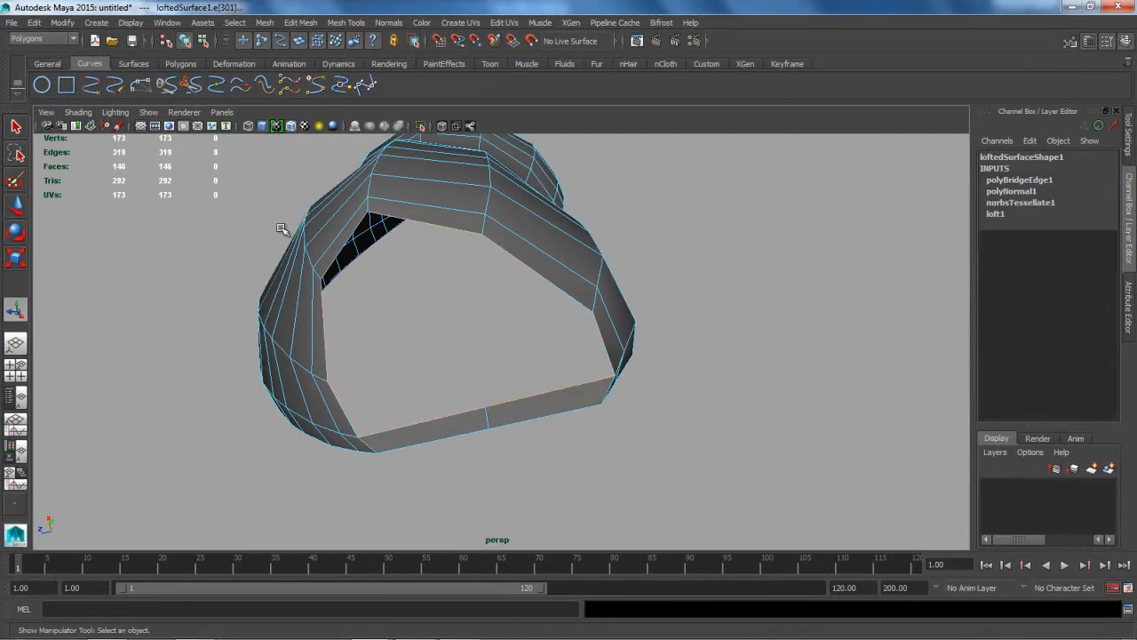
alt+drag(512, 358, 489, 296)
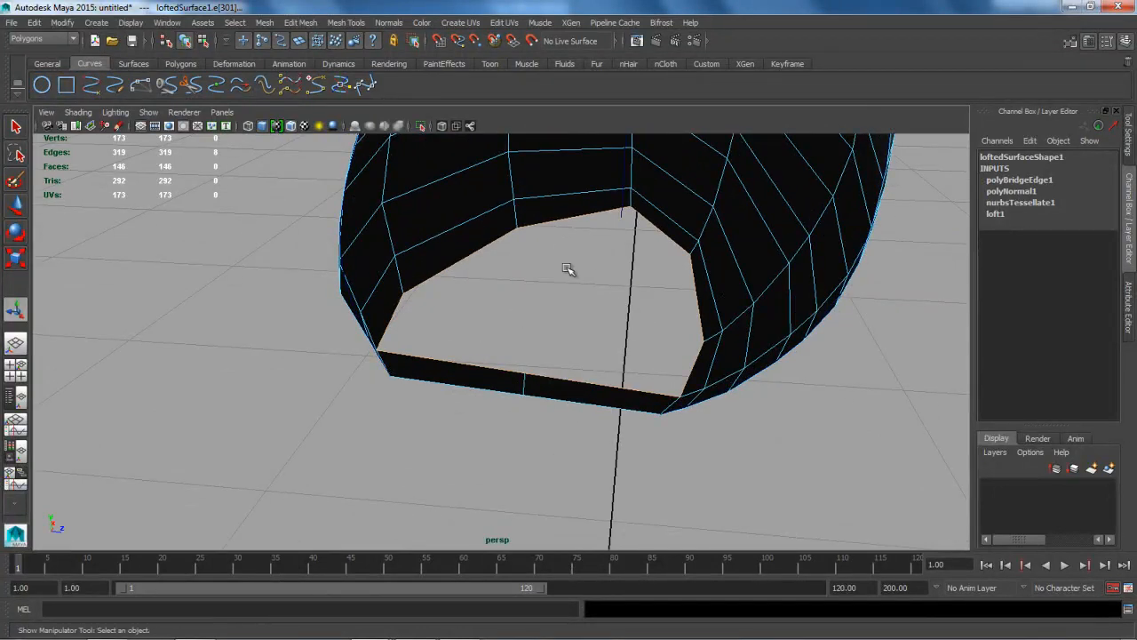
Step: Show two views side by side and set the orthographic one to the side view beside the perspective view
key(space)
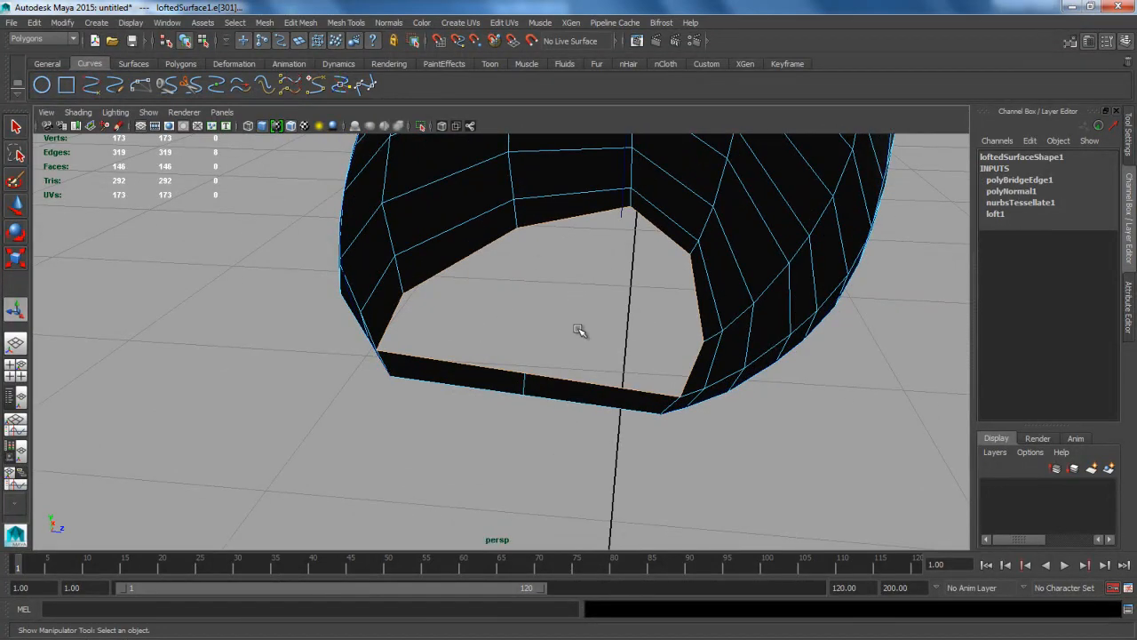
alt+middle_drag(369, 401, 368, 211)
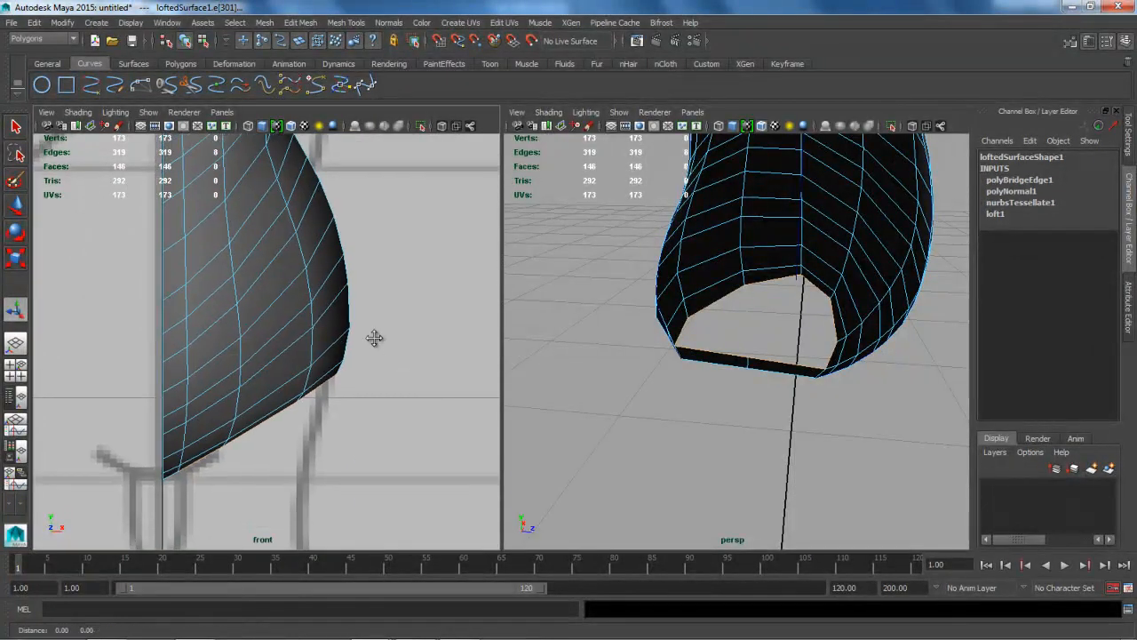
alt+middle_drag(378, 358, 373, 266)
click(93, 71)
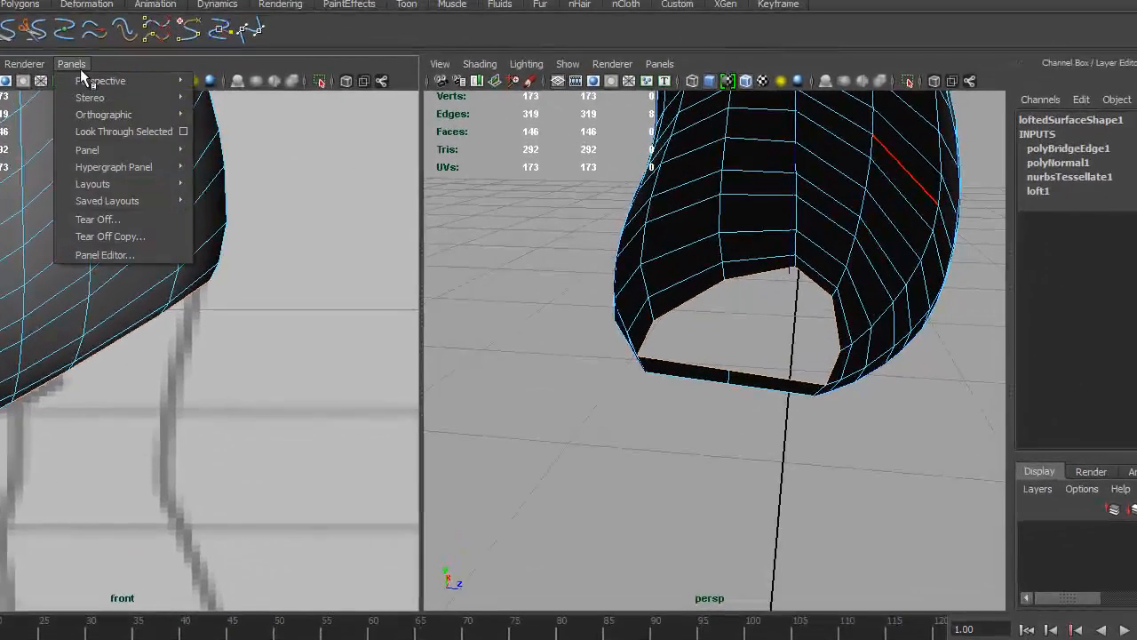
mouse_move(129, 114)
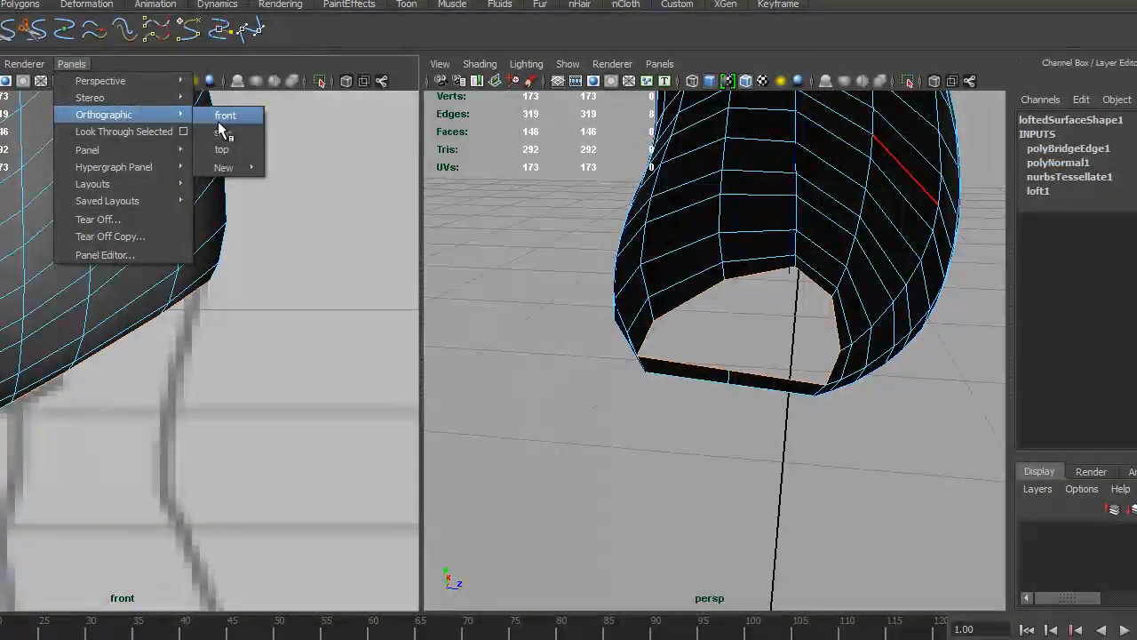
click(224, 132)
Step: In vertex mode, select the two vertices in the middle of the bridge and move them down in the side view
alt+middle_drag(231, 416, 165, 355)
right_drag(151, 301, 101, 303)
click(135, 365)
drag(138, 298, 204, 373)
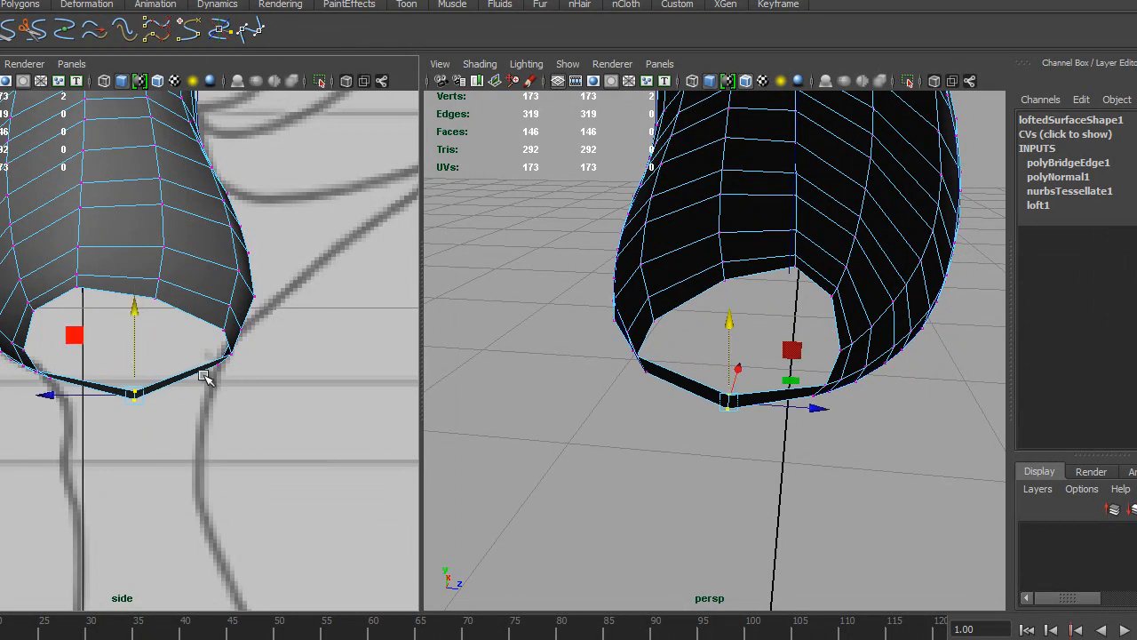
Step: Select the inner corner vertices at both bridge ends, scale them closer together along Z and lower them slightly
alt+drag(639, 418, 635, 331)
click(636, 336)
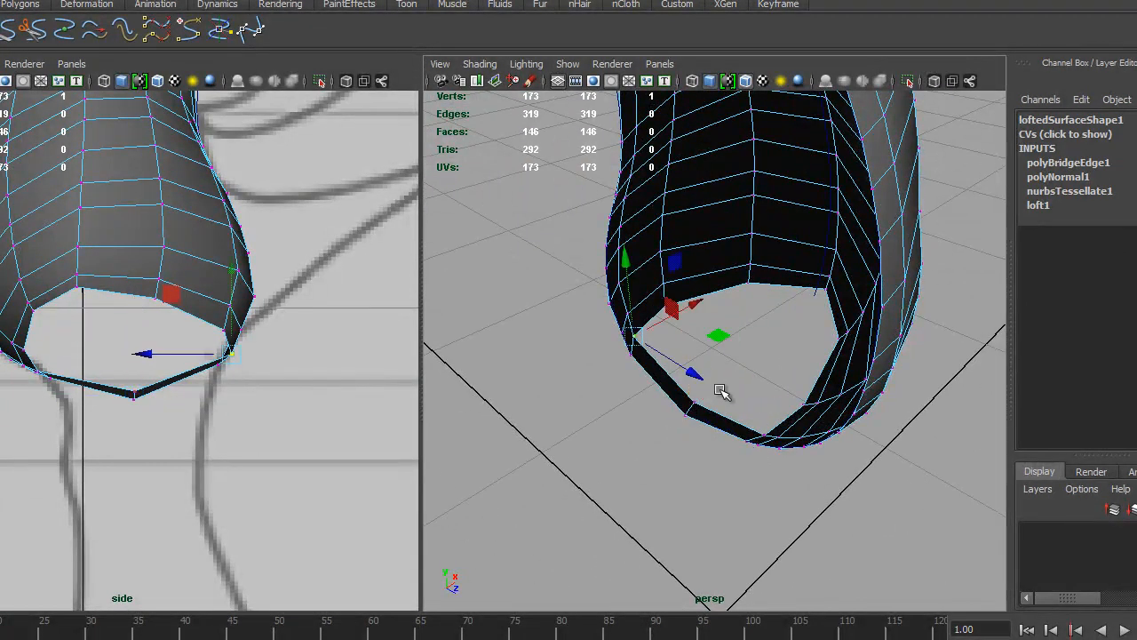
shift+click(762, 437)
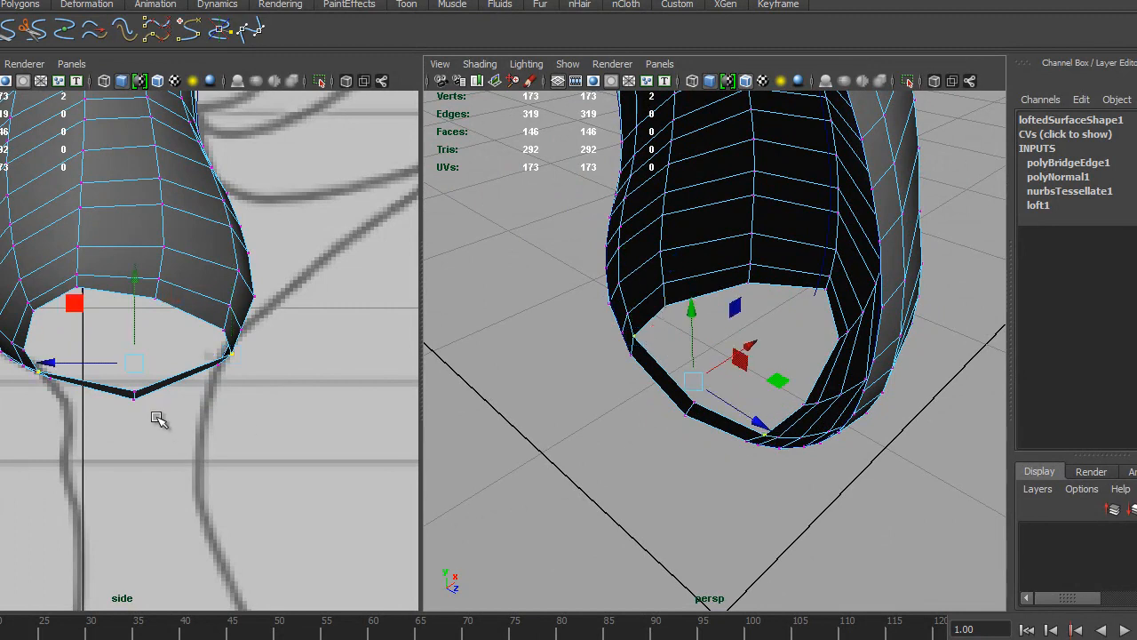
key(r)
drag(50, 357, 81, 365)
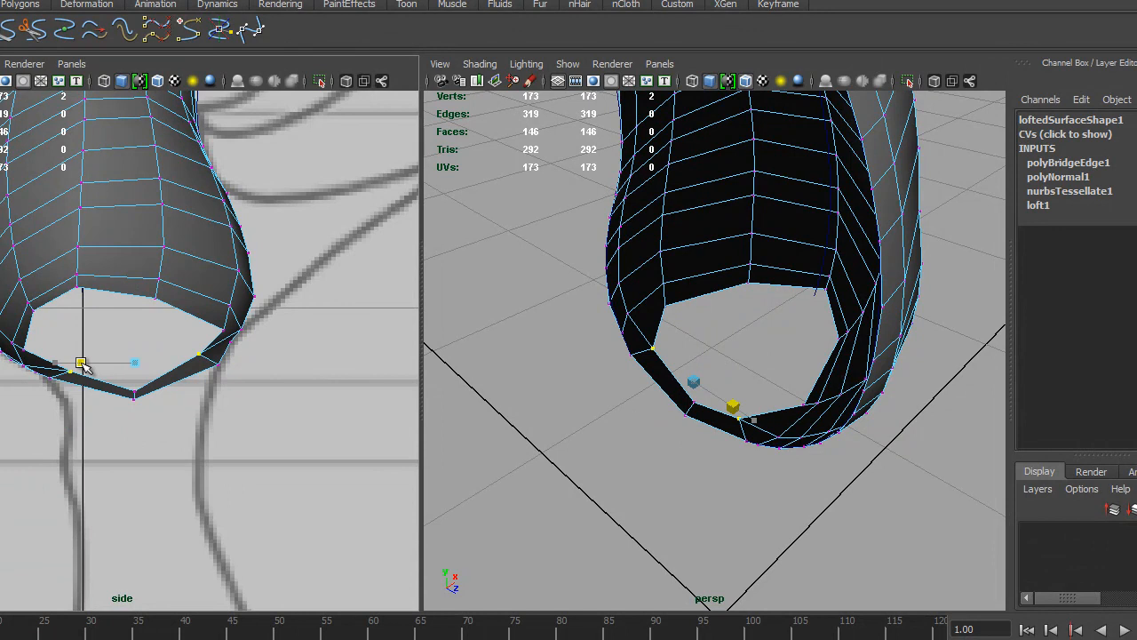
key(w)
drag(131, 276, 131, 282)
Step: Move the two inner bridge-corner vertices outward from the centreline along X and fine-tune their position in the front view
alt+drag(787, 452, 769, 353)
key(q)
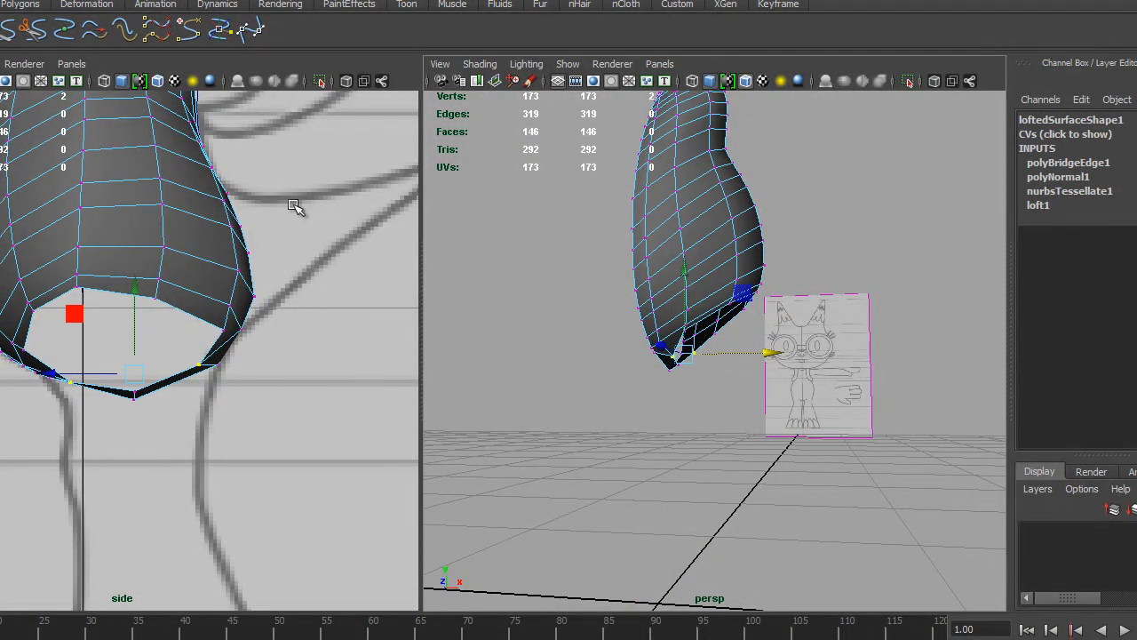
key(space)
drag(298, 227, 299, 269)
mouse_move(106, 343)
mouse_down()
mouse_move(96, 339)
mouse_move(106, 334)
mouse_move(108, 352)
mouse_move(98, 351)
mouse_up()
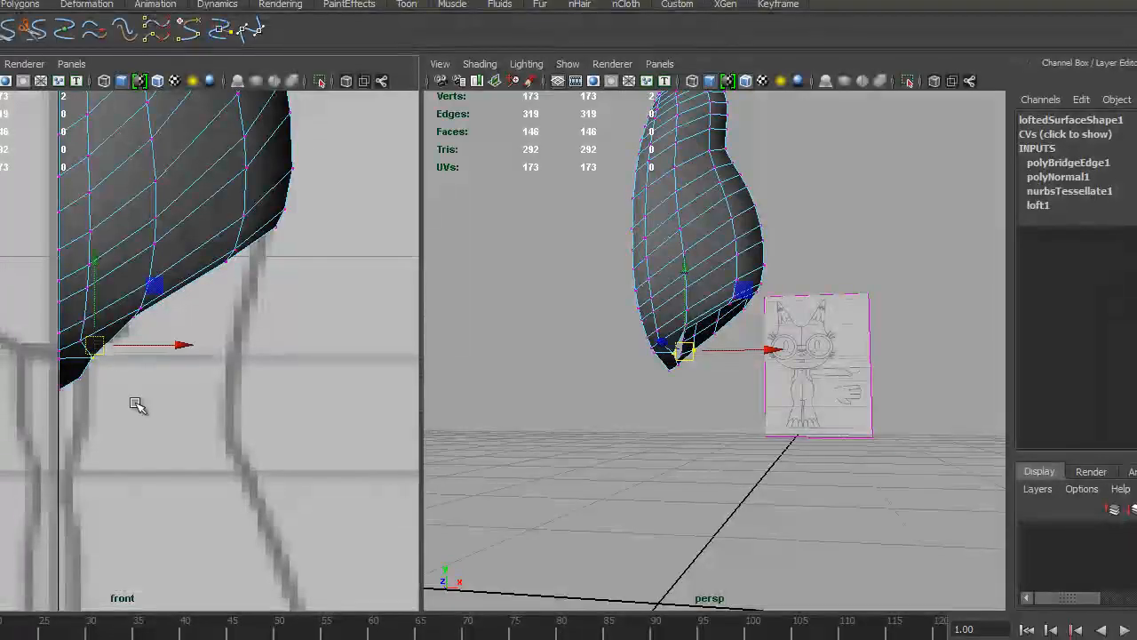
Step: In the front view, select the bridge's two middle vertices at the crotch and raise them toward the reference's crotch line
scroll(228, 350, down, 5)
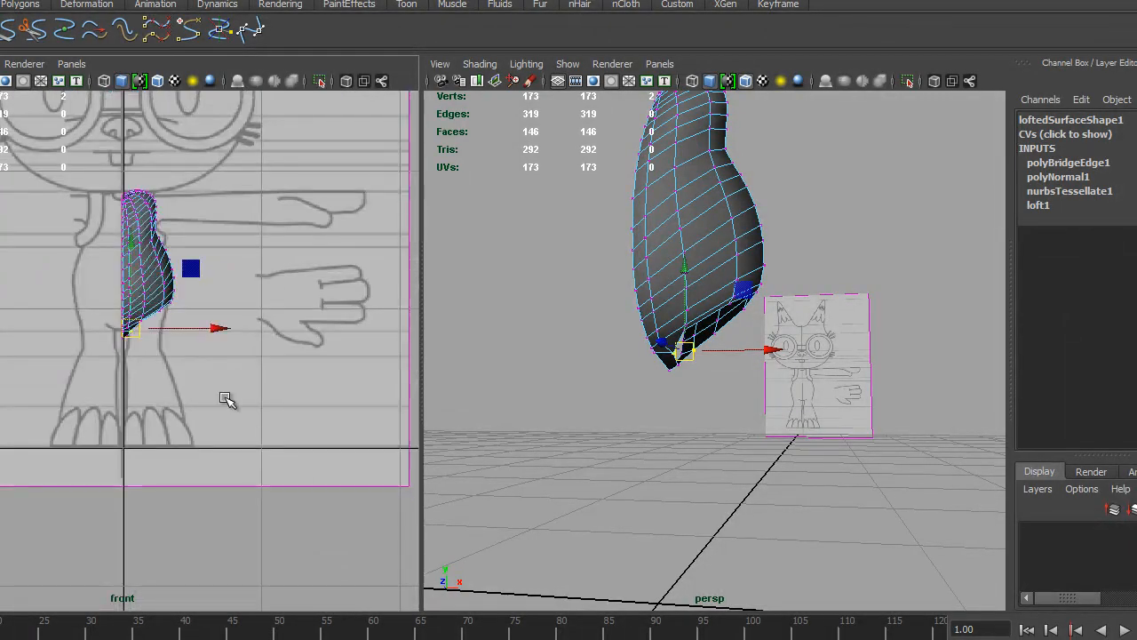
scroll(244, 413, up, 5)
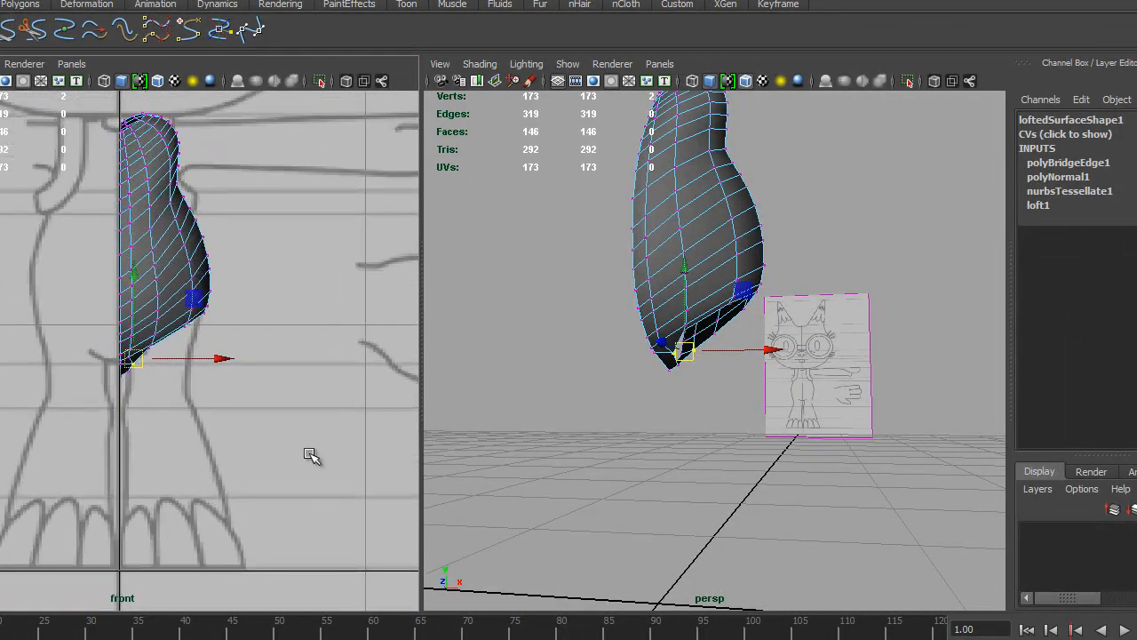
alt+drag(226, 441, 249, 444)
alt+right_drag(248, 444, 461, 537)
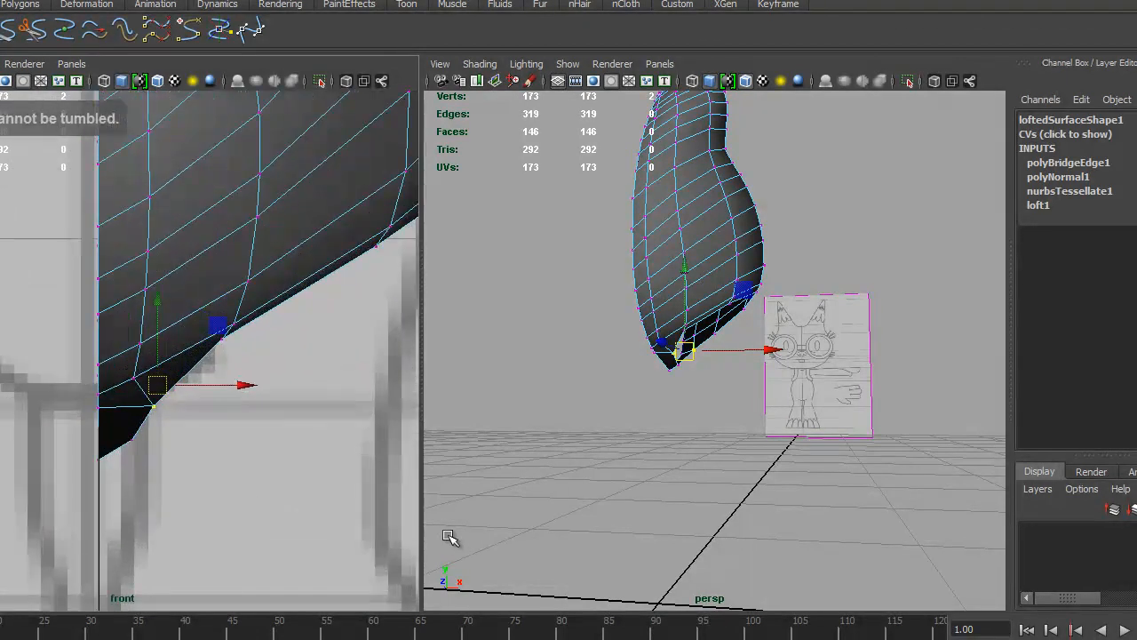
drag(152, 478, 155, 479)
drag(116, 372, 116, 332)
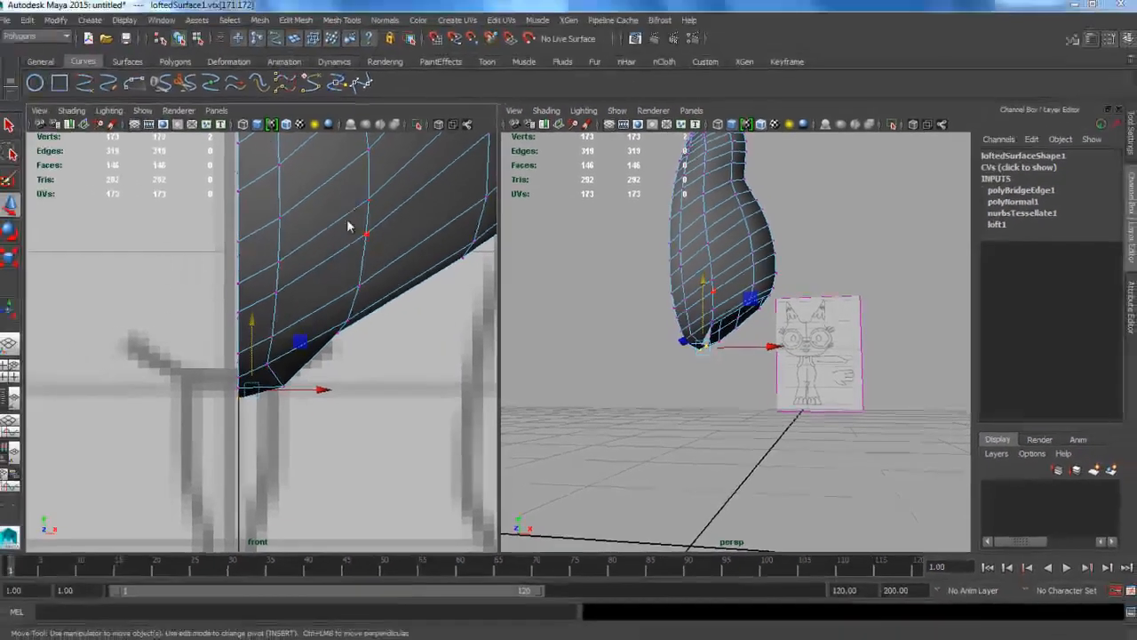
Step: In the side view, lower the bridge's inner middle vertex slightly and shift the tail-side corner vertex to round the crotch strip
key(space)
drag(351, 229, 417, 224)
click(350, 409)
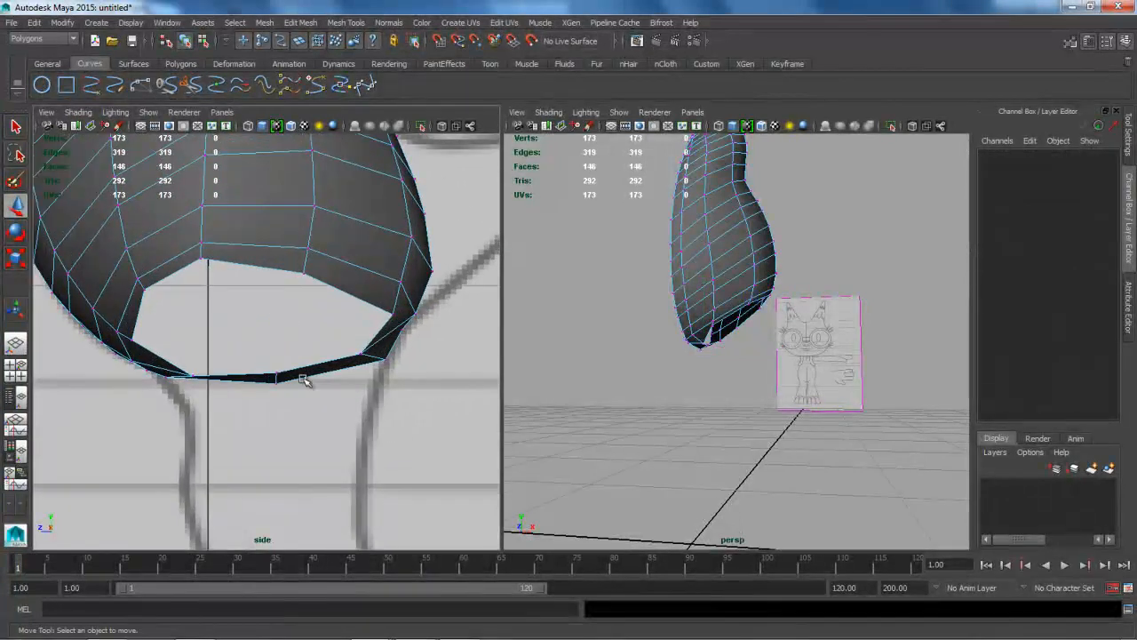
drag(285, 375, 285, 374)
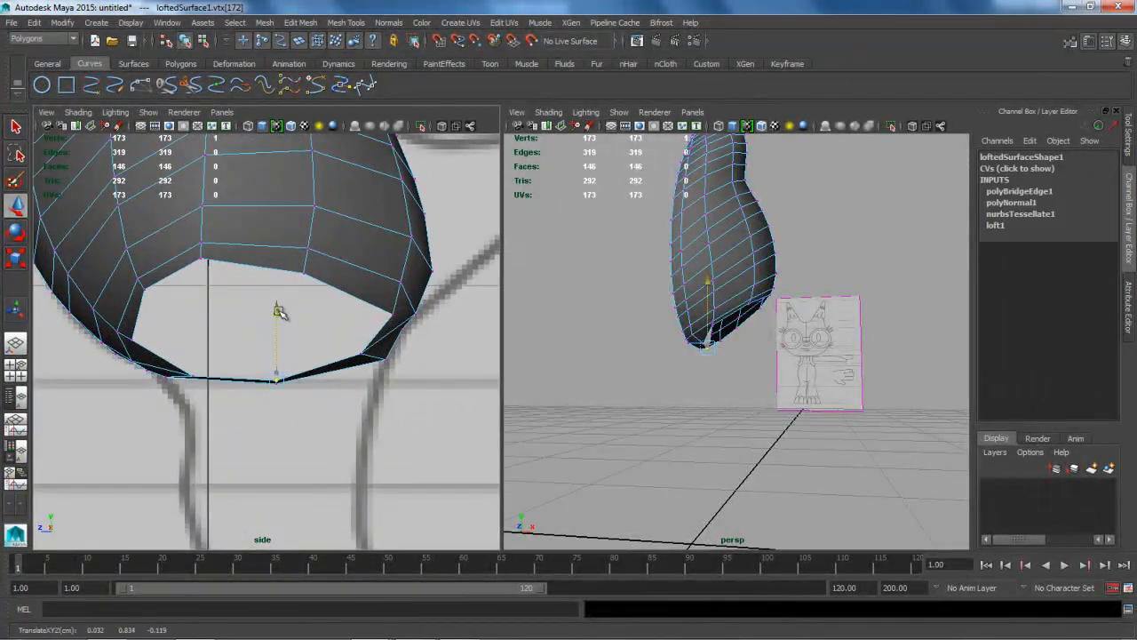
click(386, 360)
drag(336, 310, 330, 305)
click(160, 373)
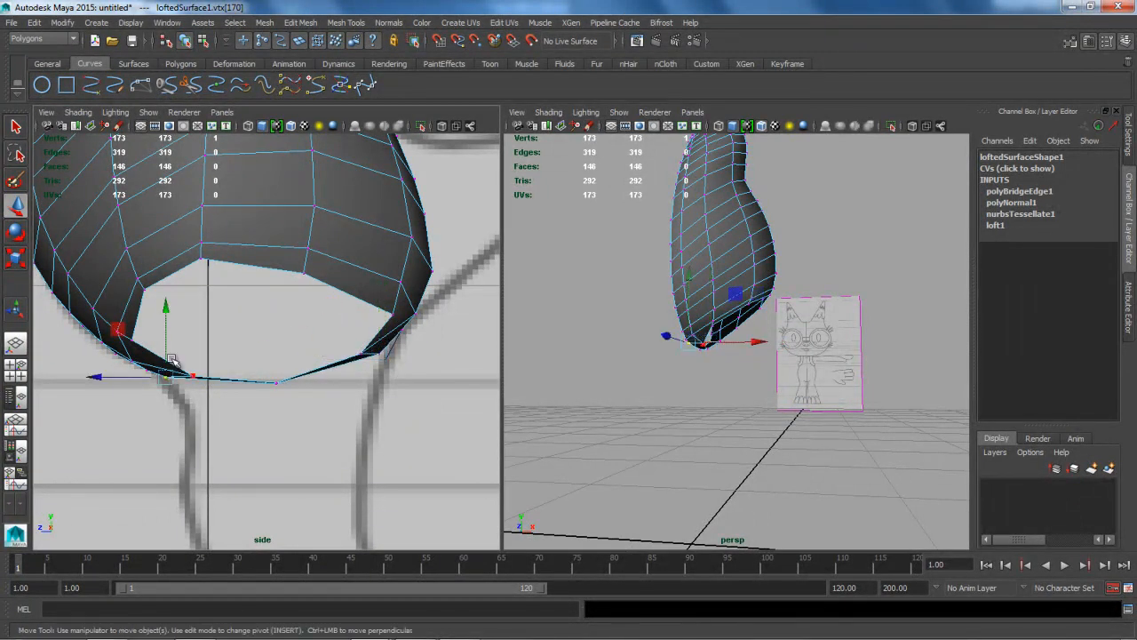
Step: In the front view, move the leg-opening rim vertex beside the crotch onto the end of the reference's drawn crotch line
key(space)
drag(317, 208, 264, 249)
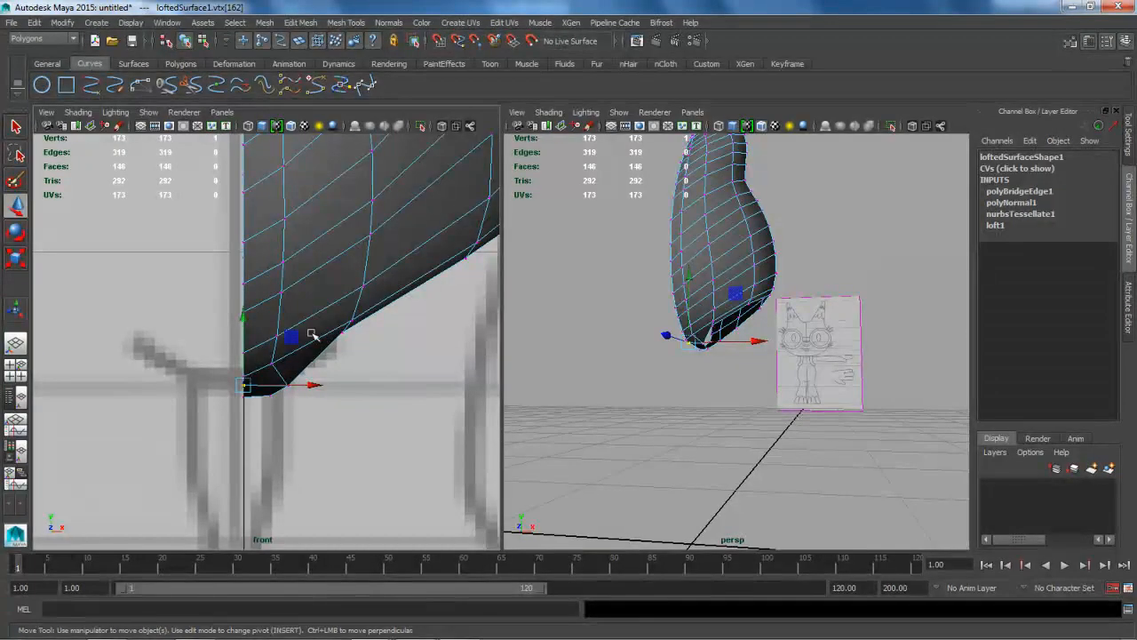
drag(339, 341, 346, 346)
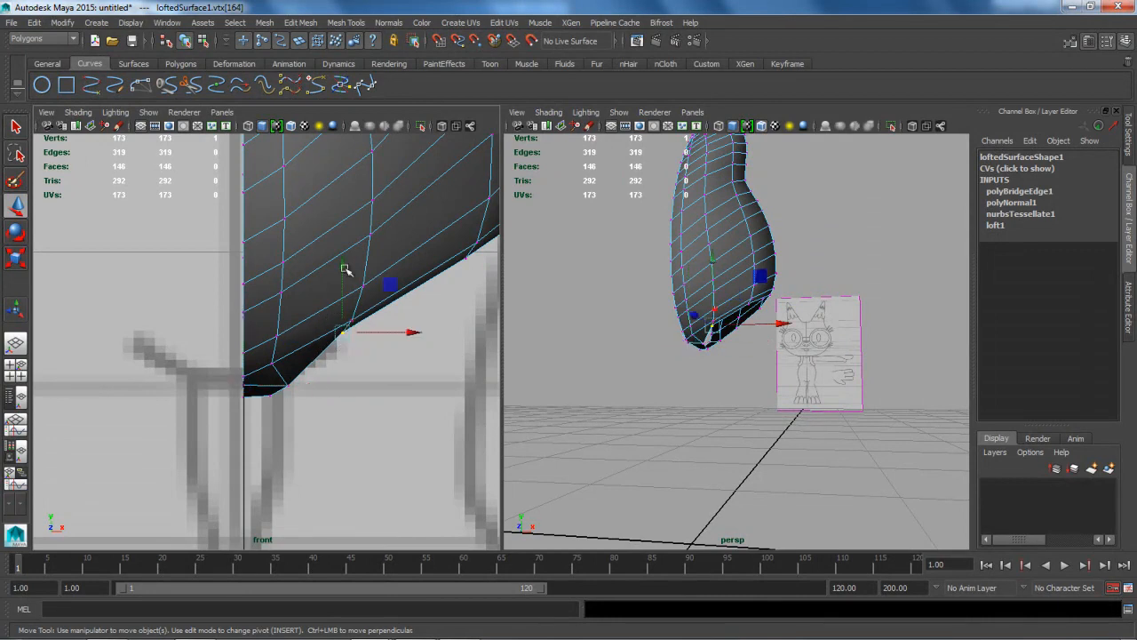
click(388, 286)
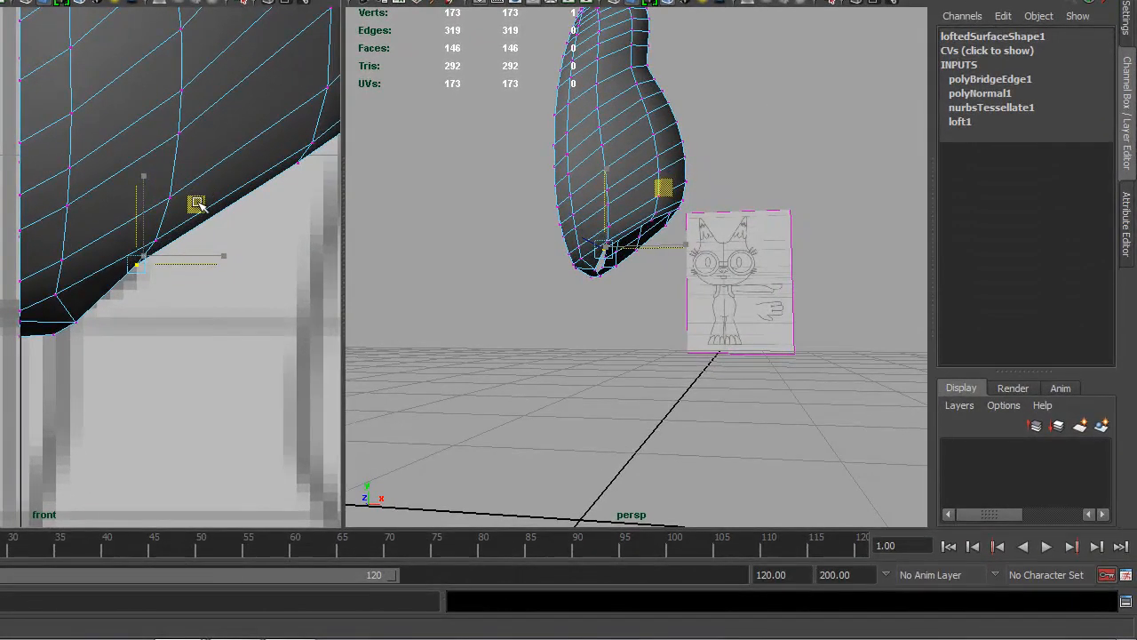
drag(199, 202, 204, 208)
Step: In the front view, shift the next leg-opening rim vertex beyond the crotch corner slightly inward and down to smooth the rim
key(4)
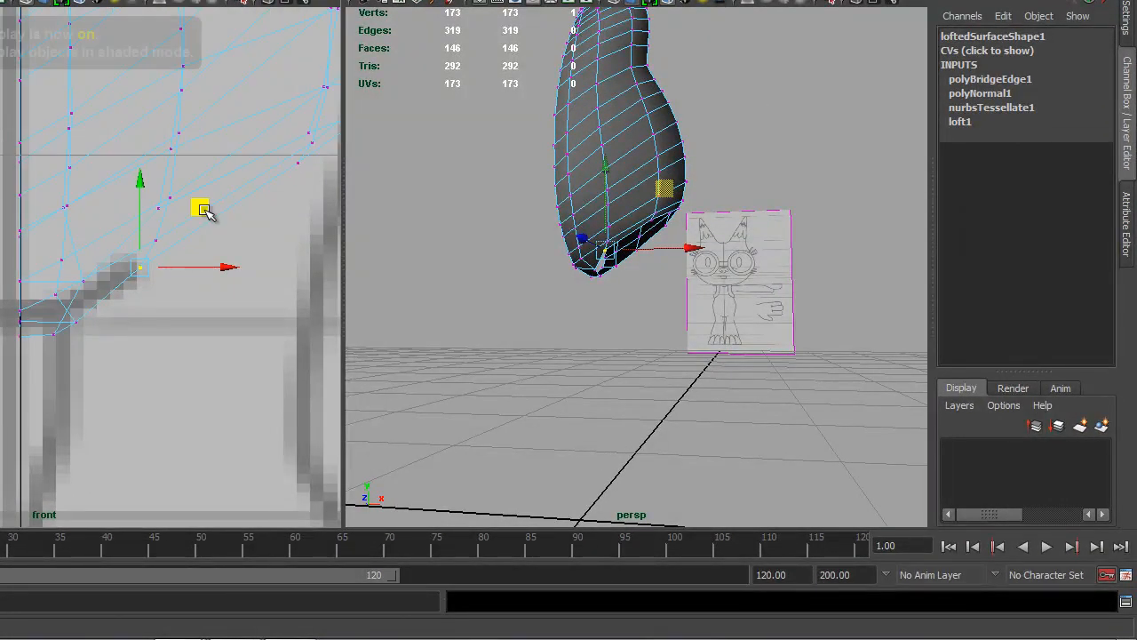
alt+middle_drag(209, 274, 134, 322)
click(89, 249)
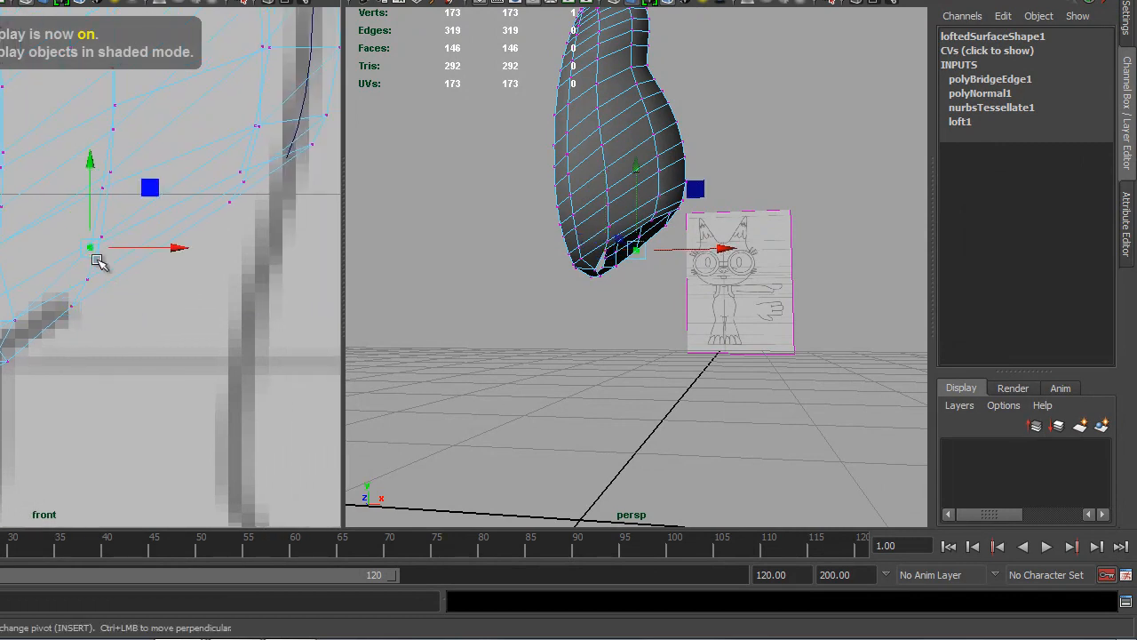
drag(149, 188, 159, 199)
alt+drag(579, 228, 654, 234)
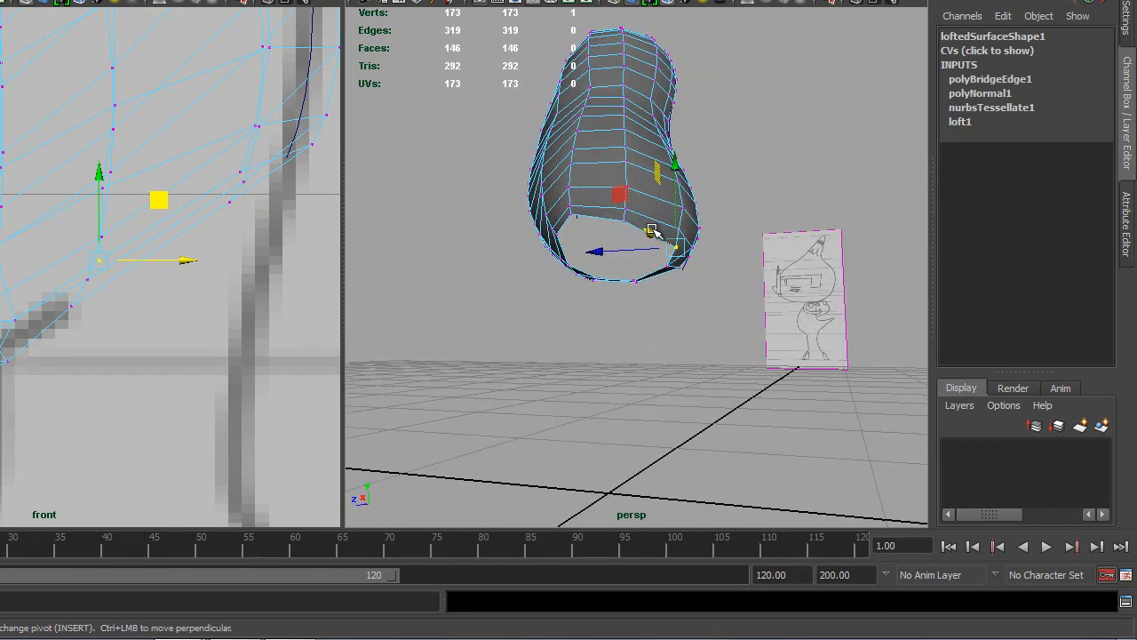
drag(162, 204, 143, 209)
alt+drag(655, 246, 770, 332)
key(1)
alt+drag(622, 294, 495, 243)
key(1)
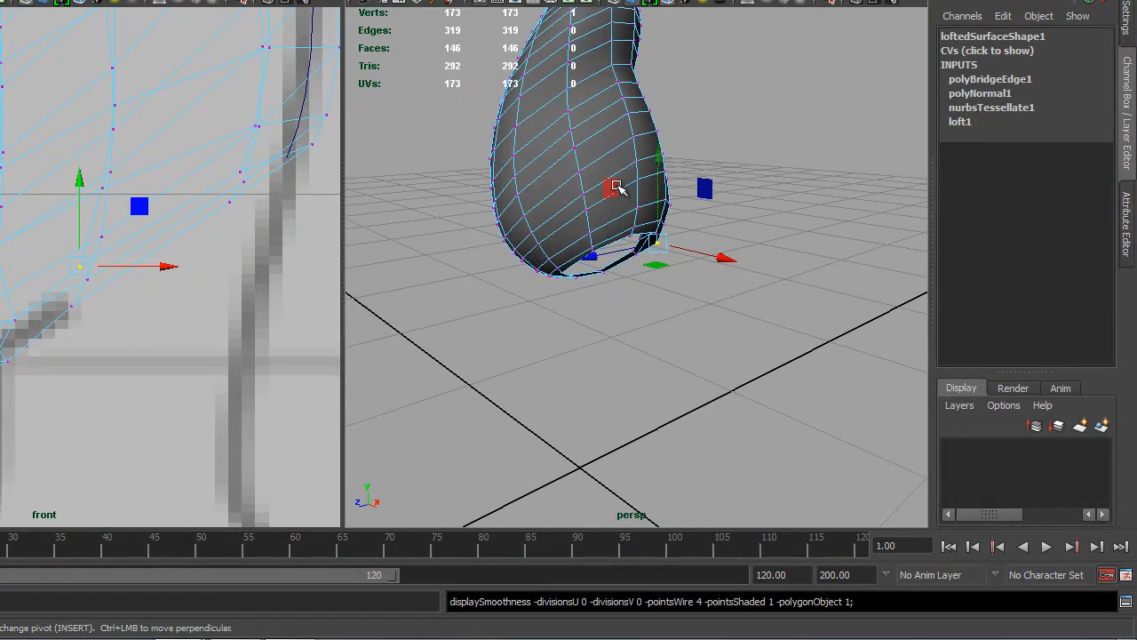
Step: Leave vertex editing and examine the whole body mesh in perspective and against the side reference drawing
right_drag(570, 126, 592, 83)
alt+drag(652, 329, 574, 388)
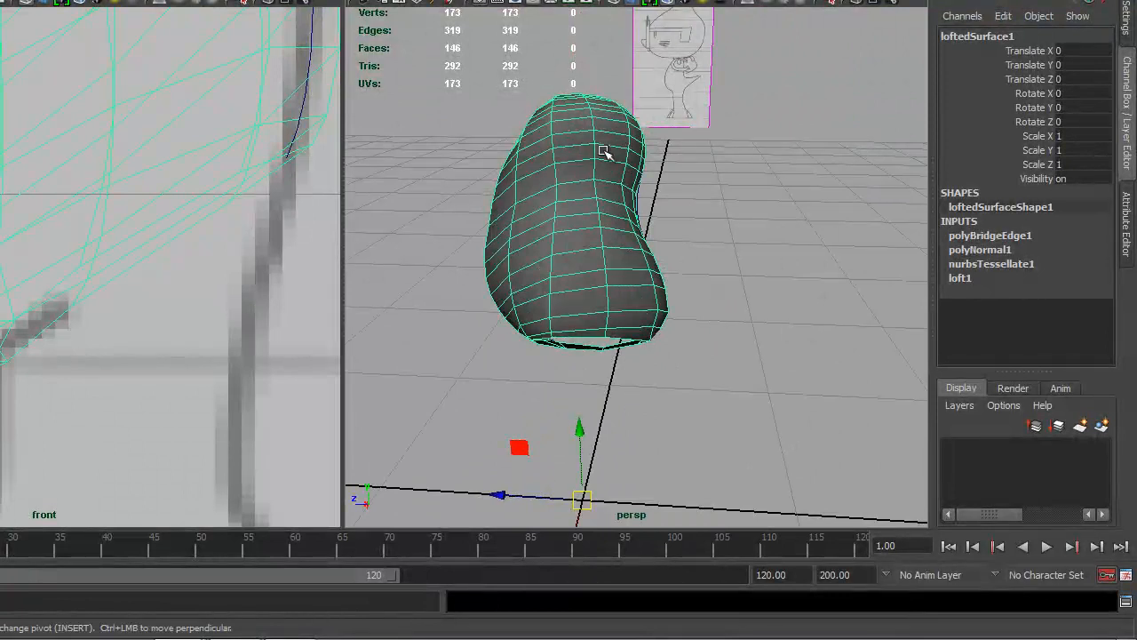
alt+drag(535, 330, 553, 414)
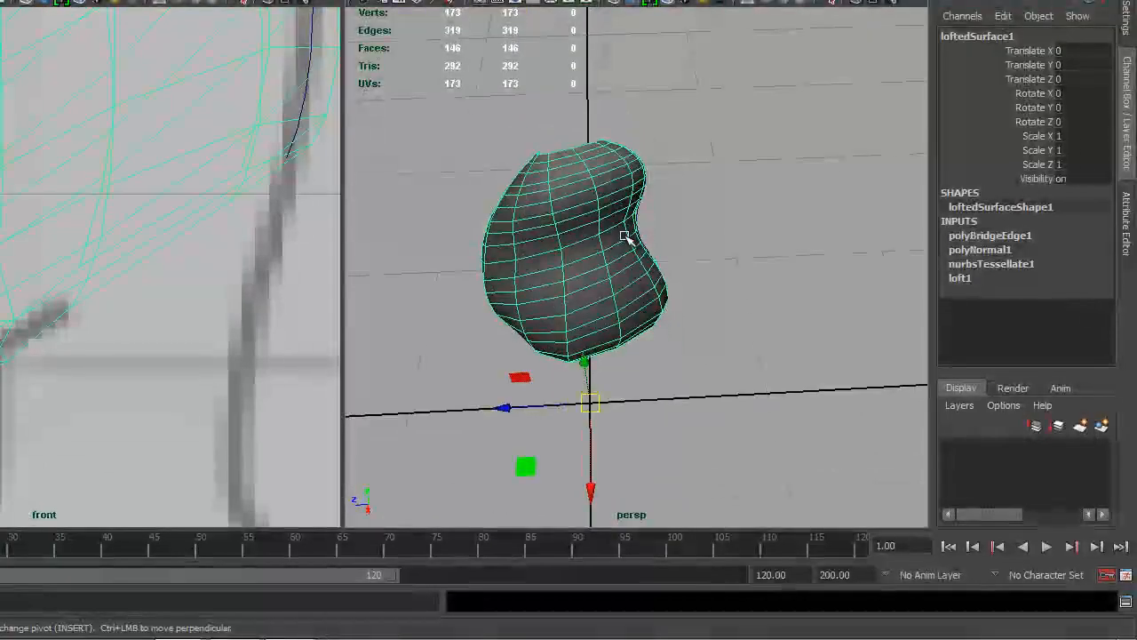
alt+drag(609, 293, 562, 139)
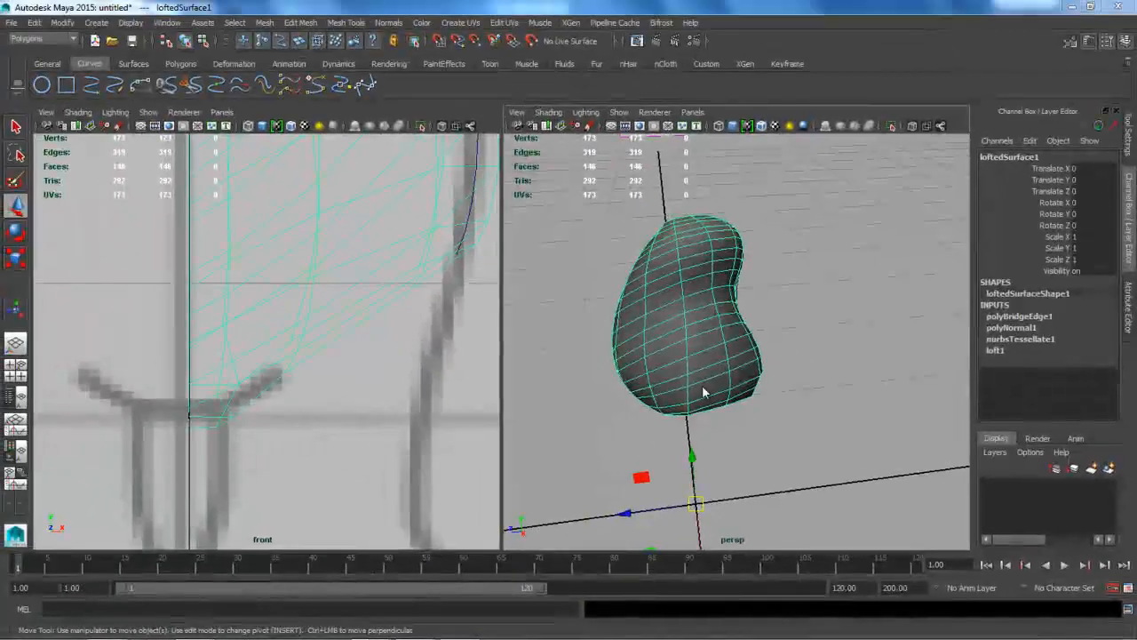
key(space)
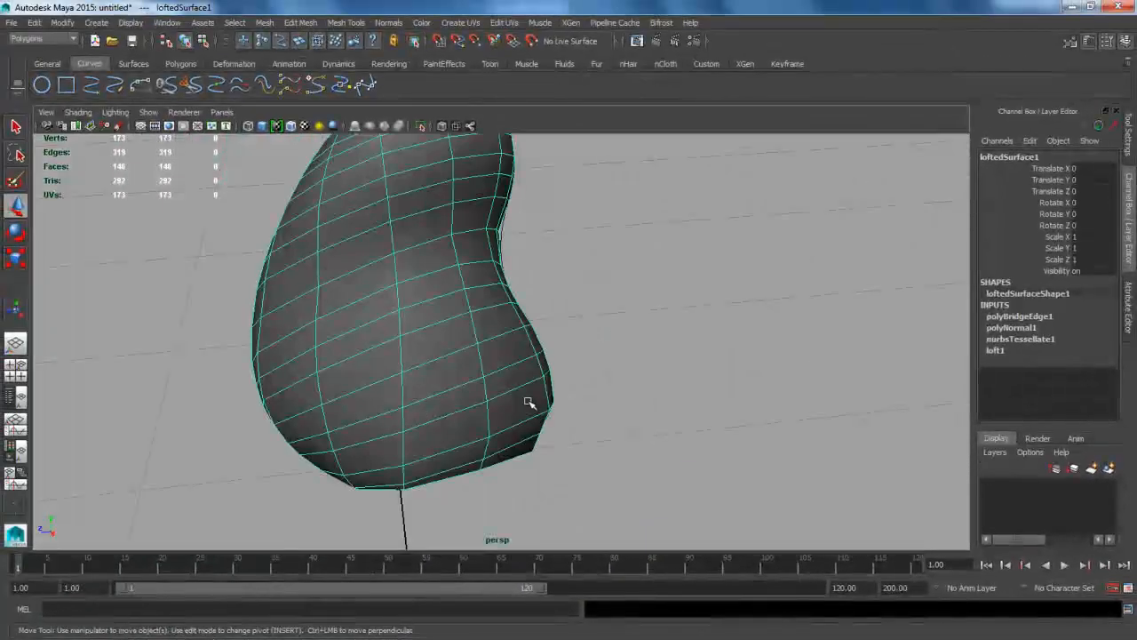
key(space)
key(space)
drag(353, 388, 400, 386)
scroll(391, 362, down, 10)
scroll(277, 263, up, 5)
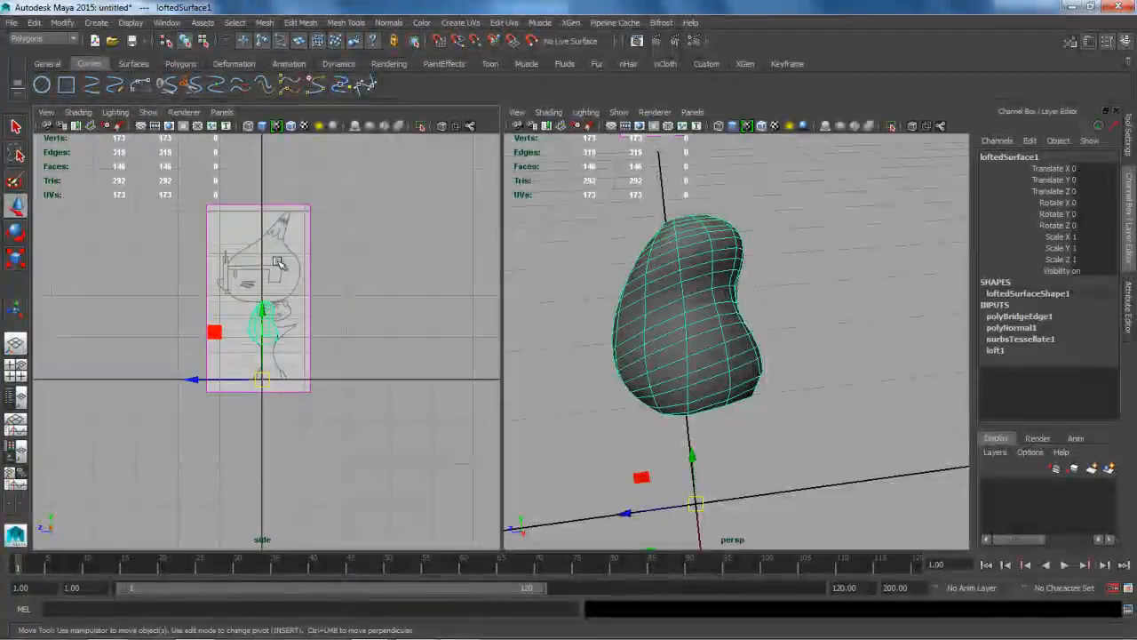
scroll(277, 263, up, 10)
scroll(307, 401, down, 5)
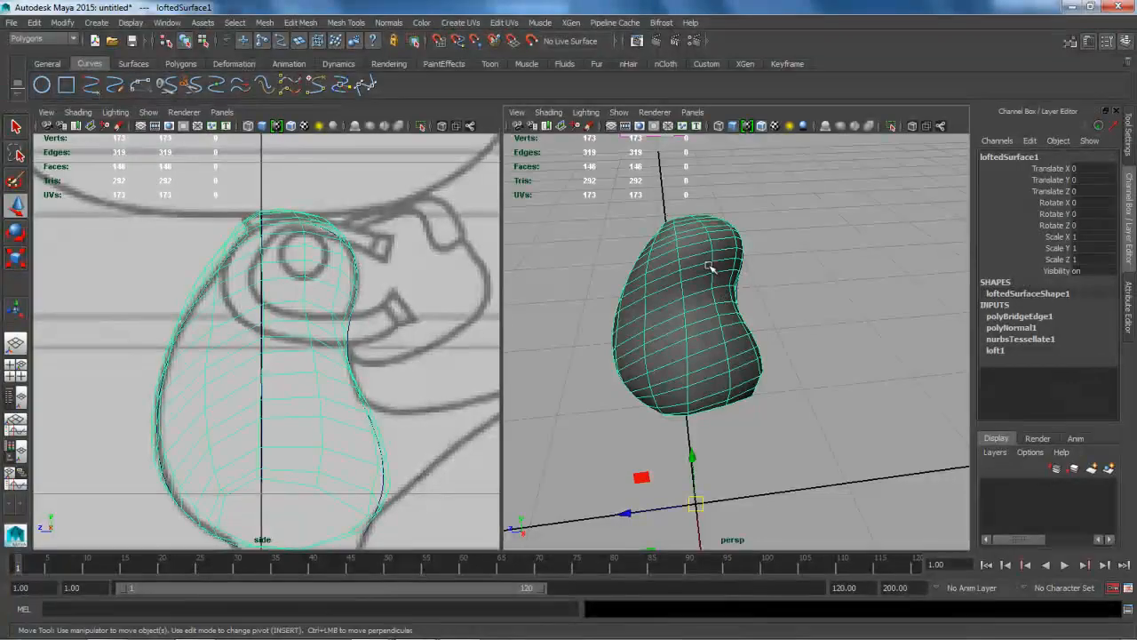
alt+drag(661, 321, 733, 381)
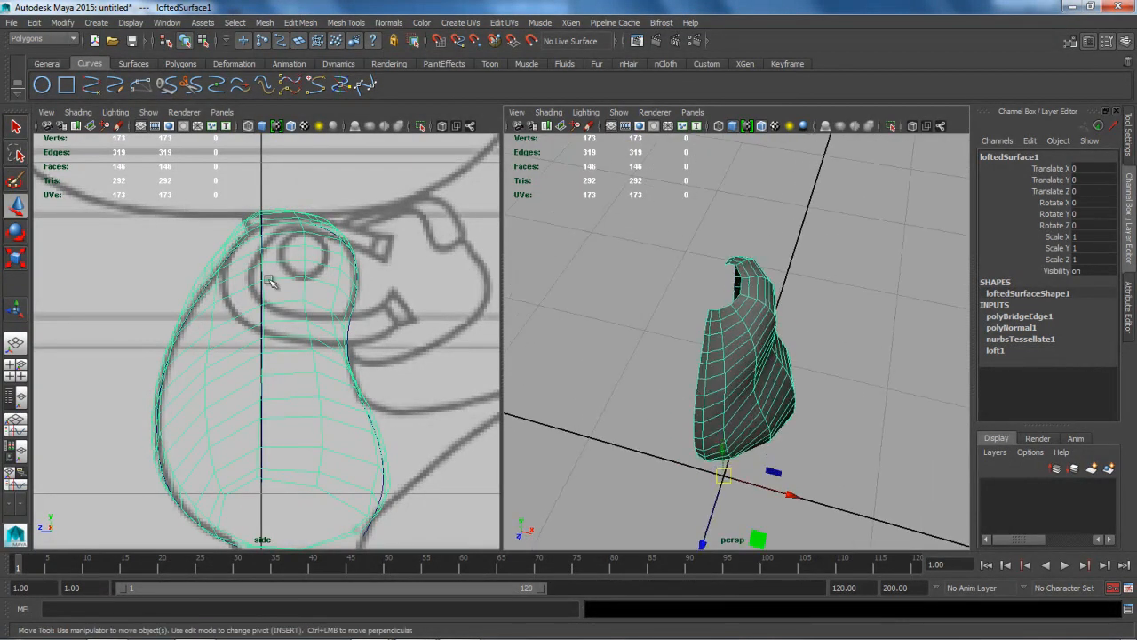
alt+drag(734, 339, 877, 378)
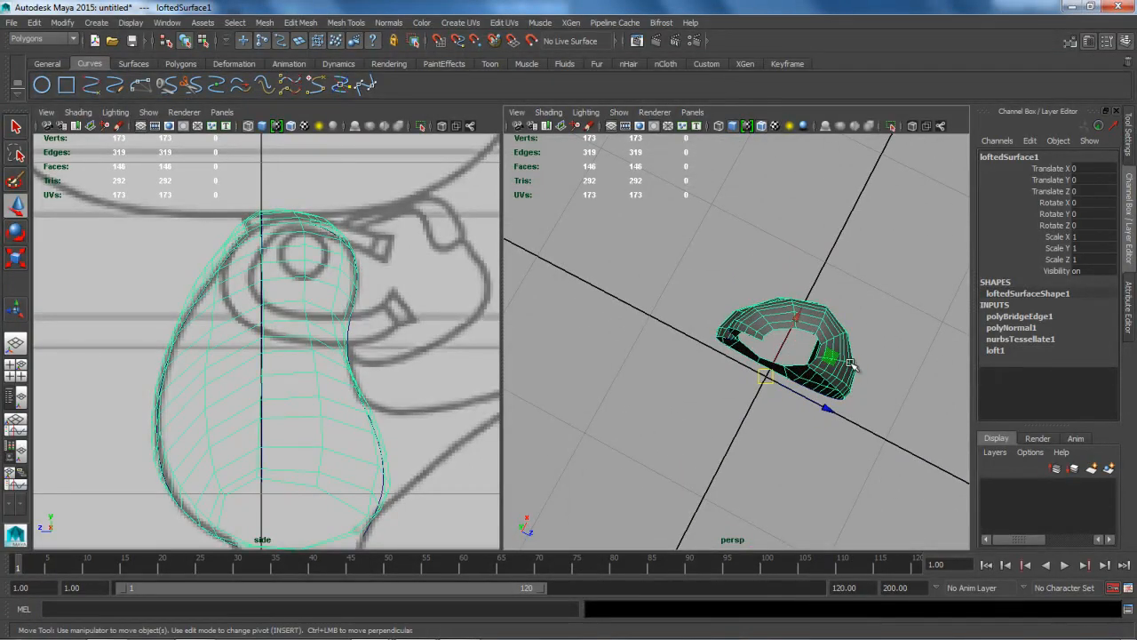
alt+drag(730, 345, 659, 281)
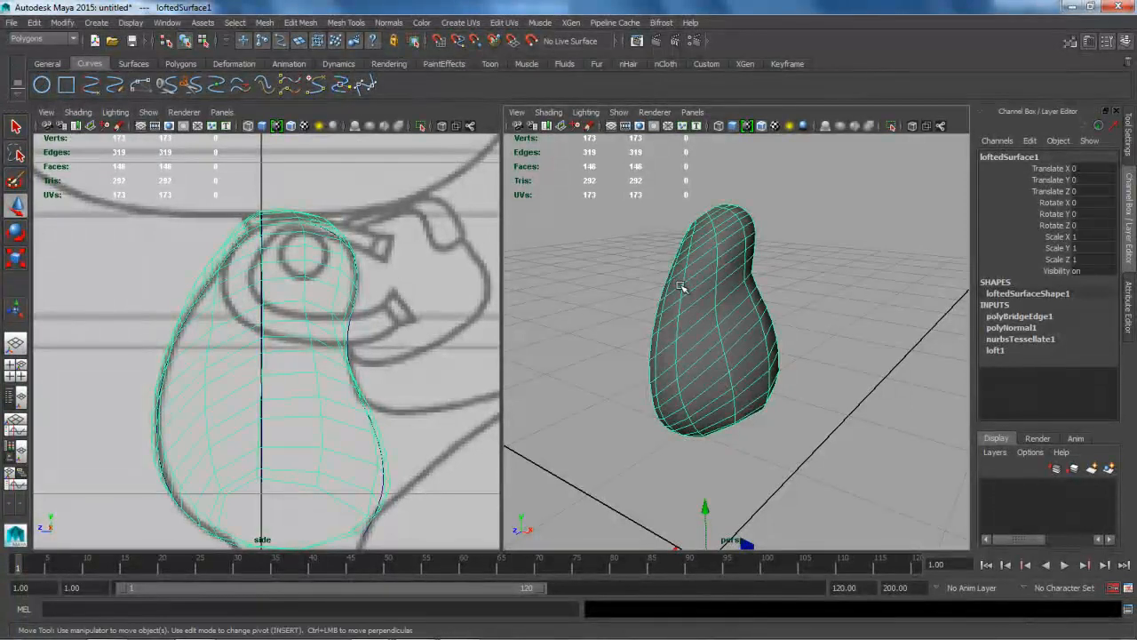
Step: Show the attributes of the body mesh's loft1 construction history
click(996, 351)
drag(1107, 350, 1107, 355)
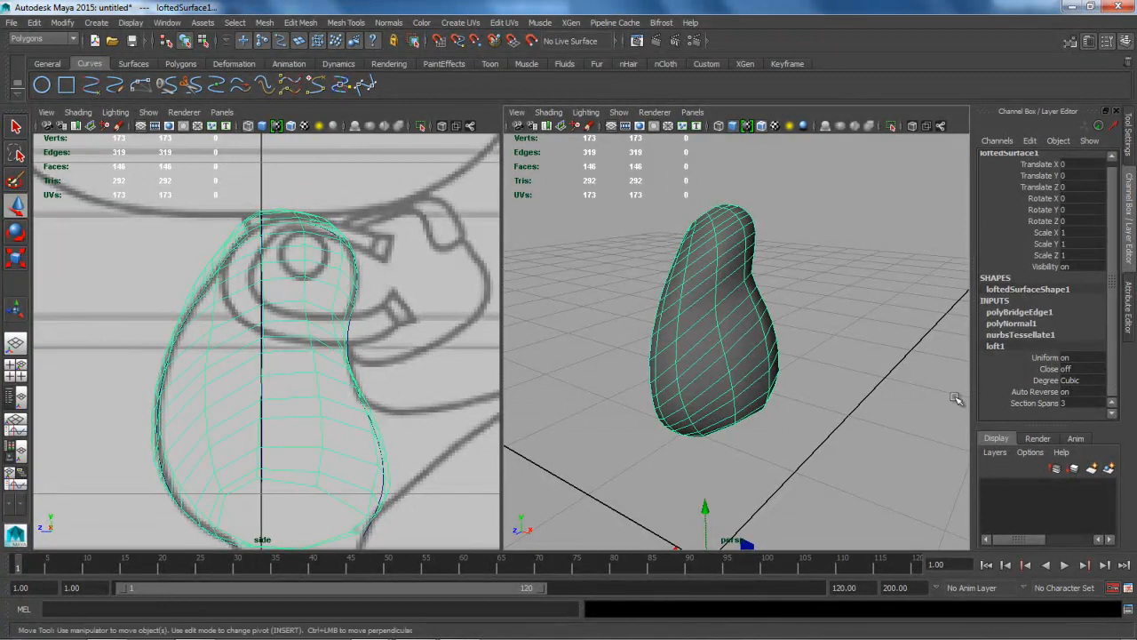
alt+drag(775, 446, 711, 354)
alt+drag(662, 275, 702, 307)
Step: Select the vertex on the upper chest contour of the body mesh and enable Soft Select for the Move tool
right_drag(702, 302, 661, 304)
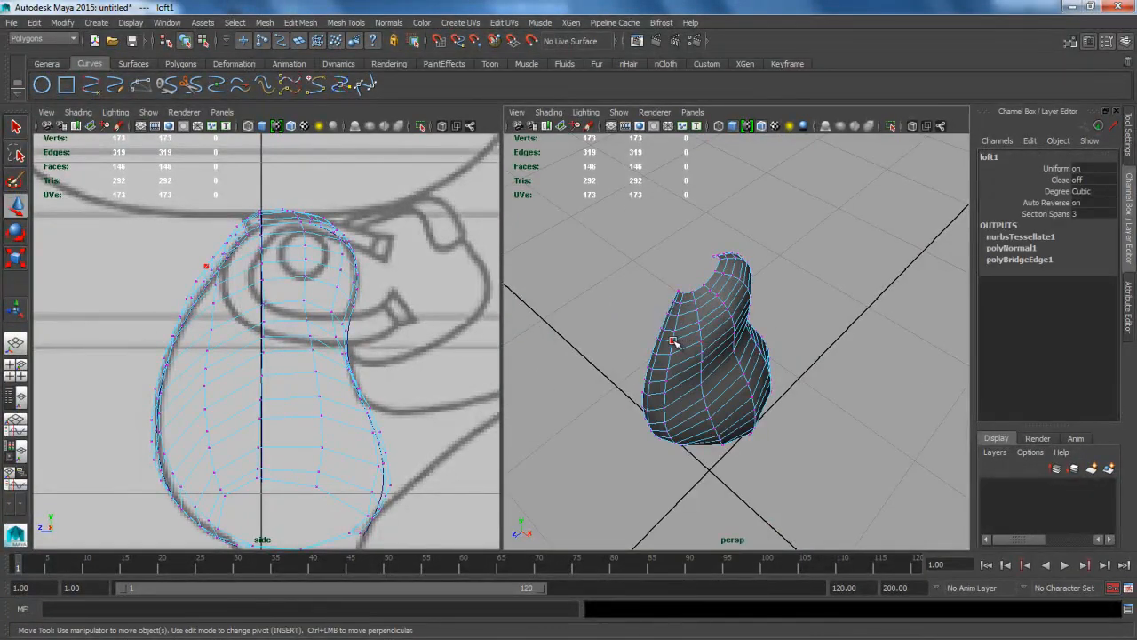
click(673, 342)
mouse_move(668, 394)
alt+mouse_down()
mouse_move(728, 399)
mouse_move(672, 377)
alt+mouse_up()
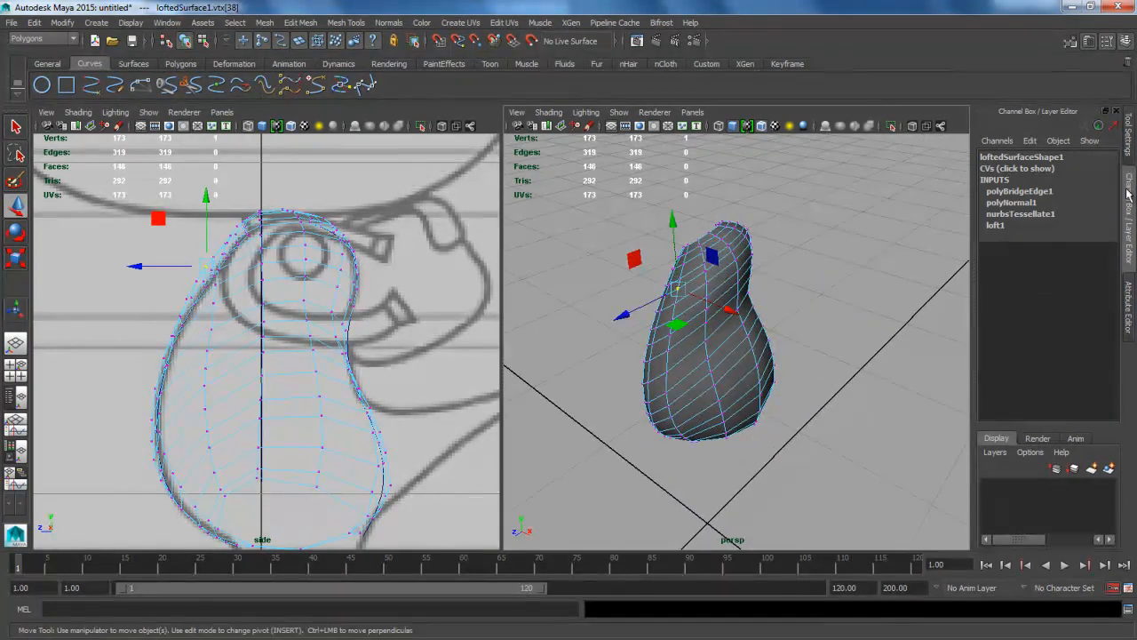
click(1129, 135)
scroll(1049, 402, down, 5)
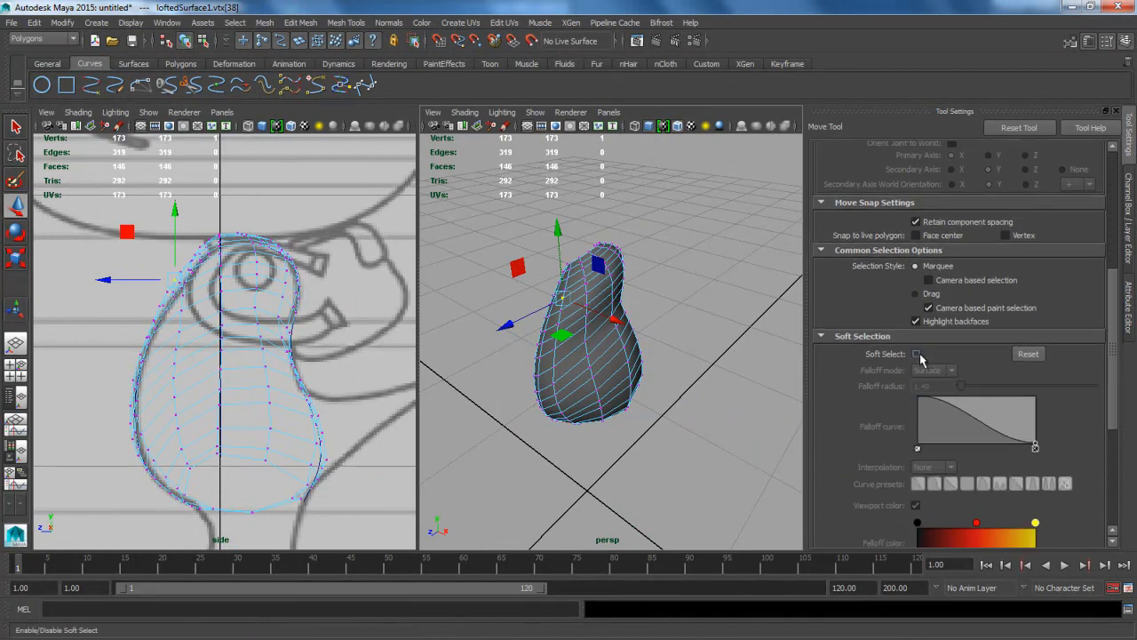
click(916, 354)
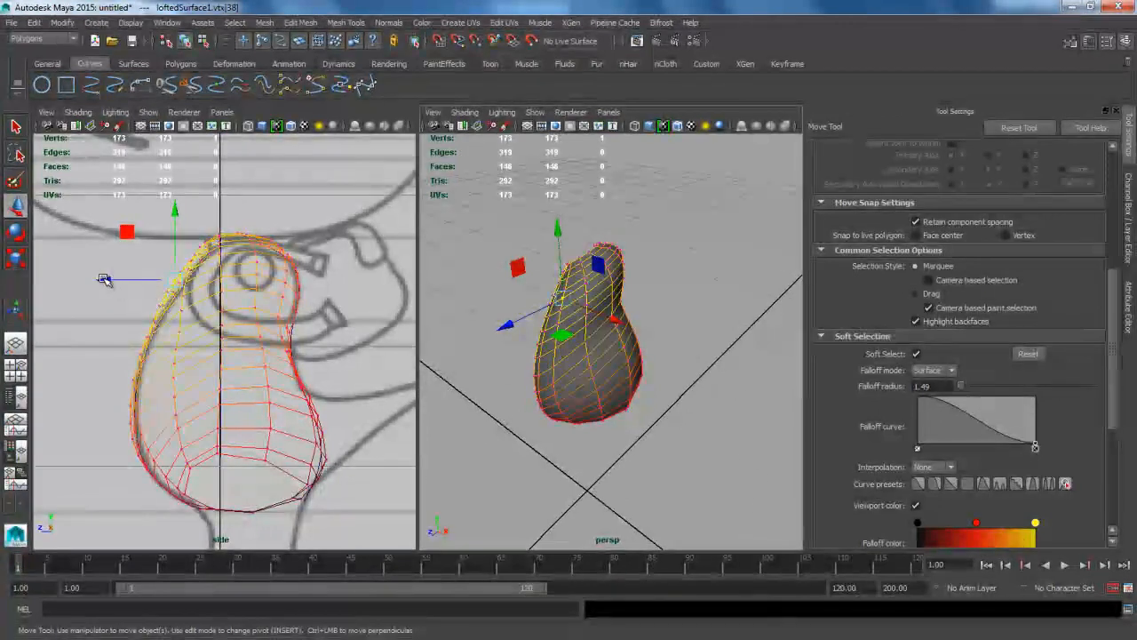
Step: Test-move the chest vertex along Z, undo the move, and reduce the soft selection's falloff radius to 0.25
drag(104, 279, 169, 285)
key(ctrl+z)
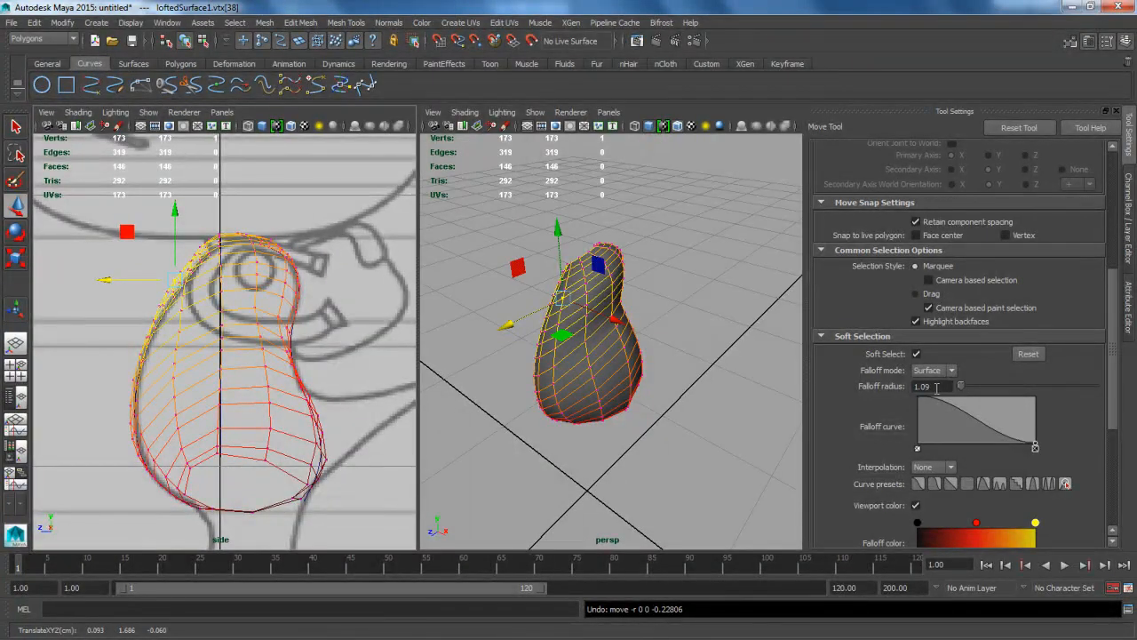
click(931, 386)
text(0.39)
key(Return)
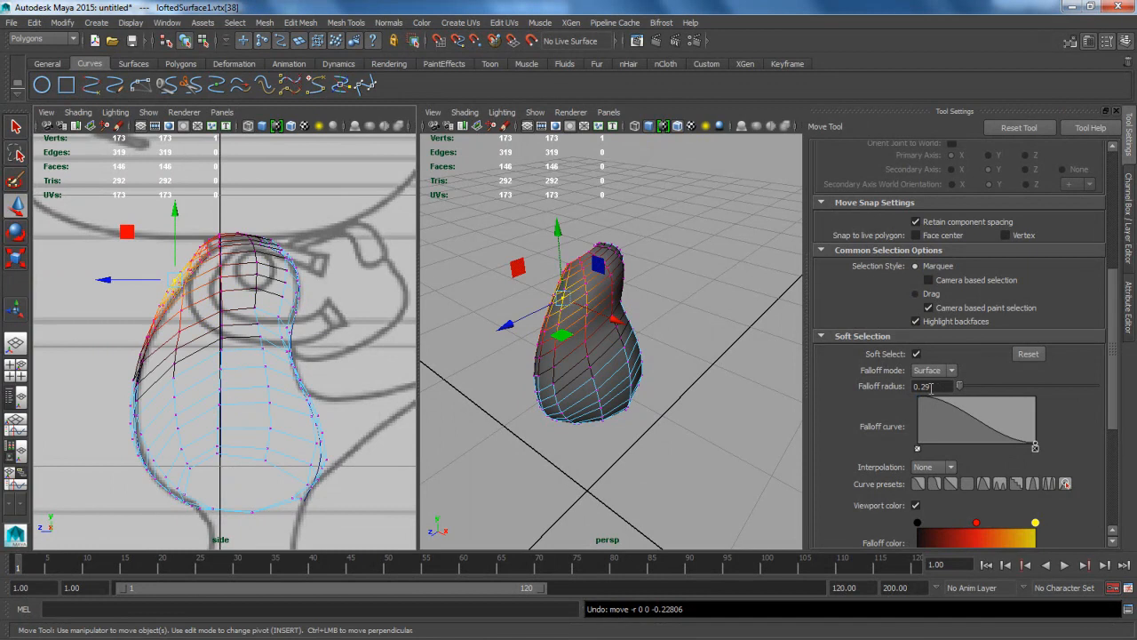
key(Return)
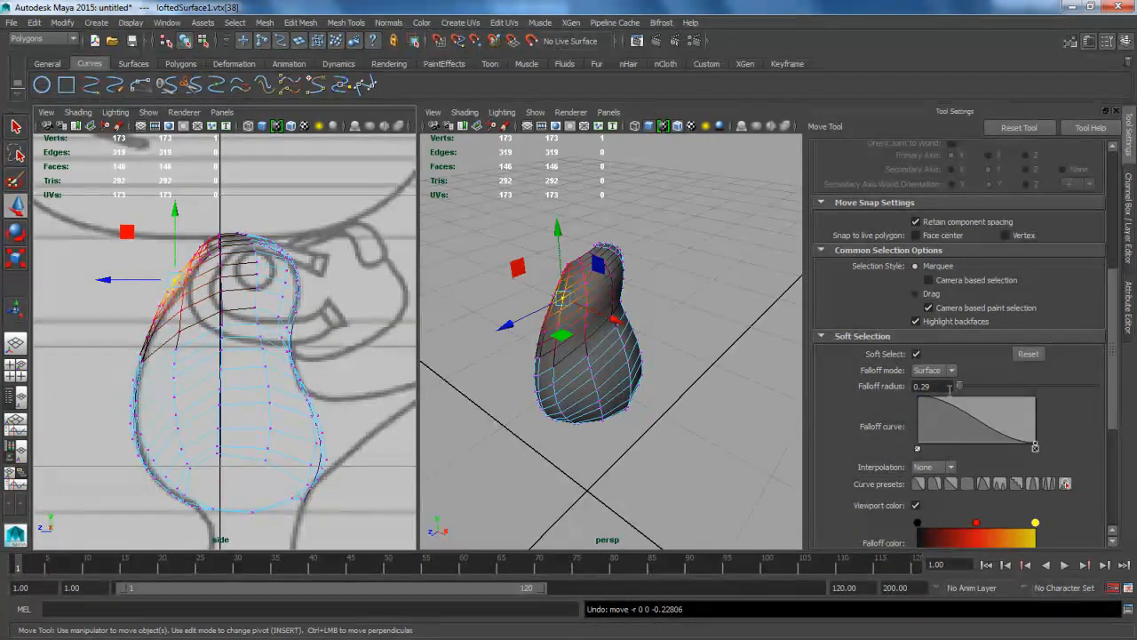
key(Return)
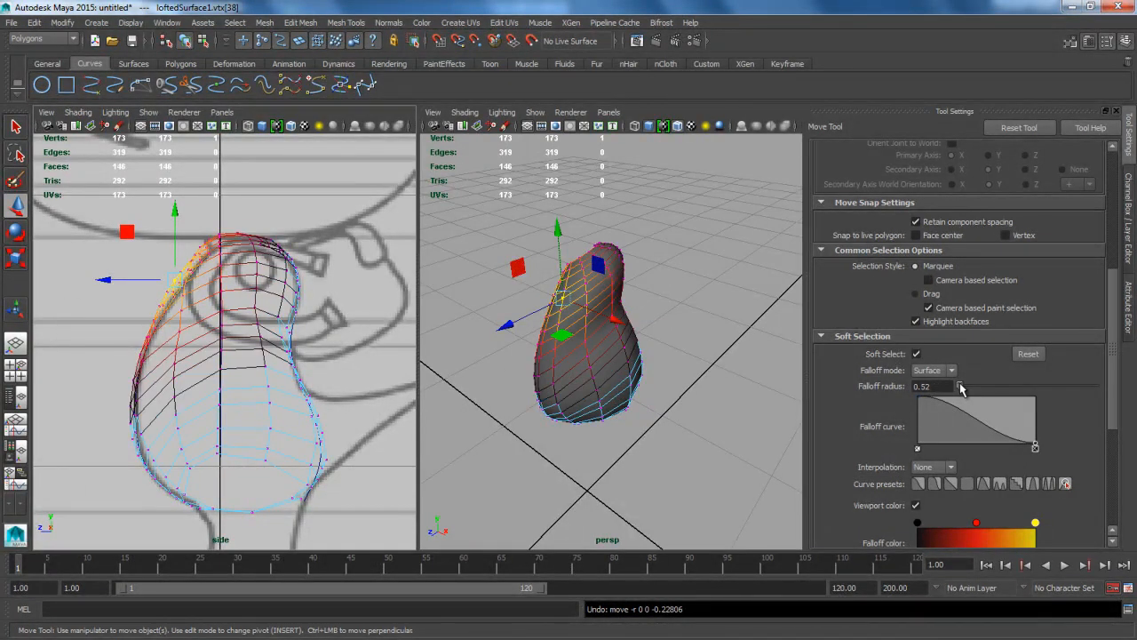
key(Return)
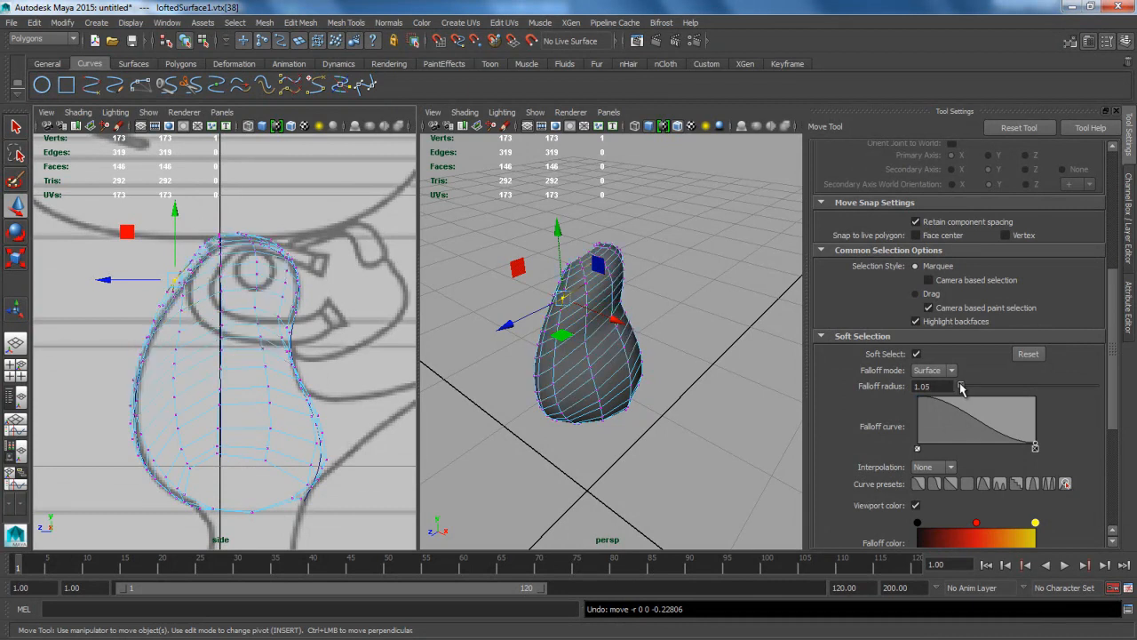
drag(959, 383, 960, 383)
key(Return)
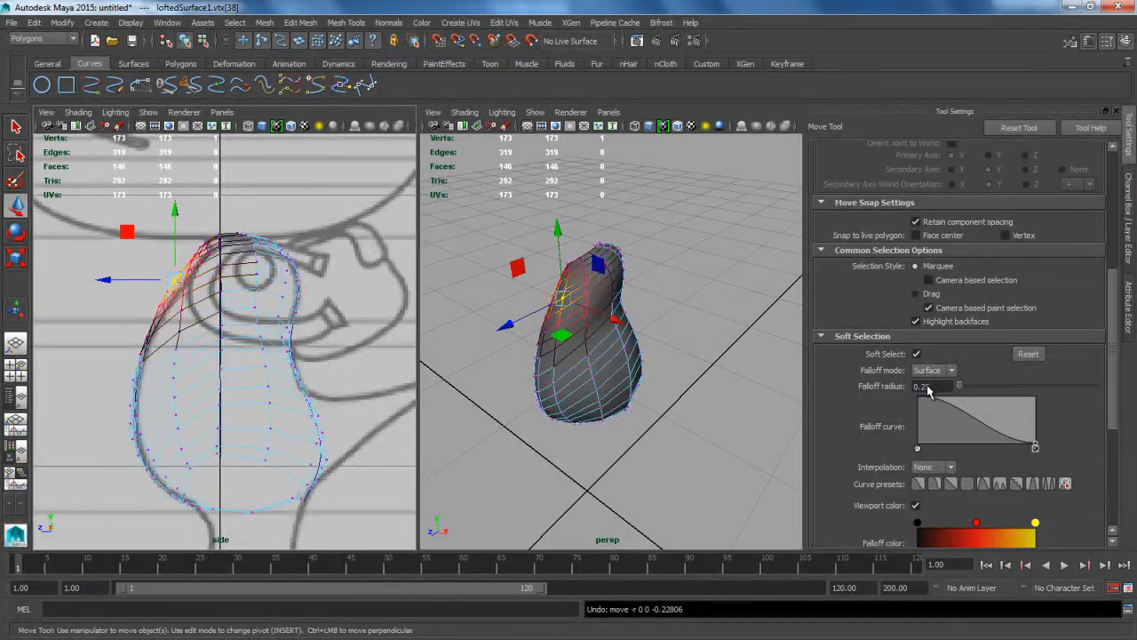
Step: In the side view, pull the upper chest vertex and the vertex near the neck inward onto the reference's outline
drag(111, 280, 150, 270)
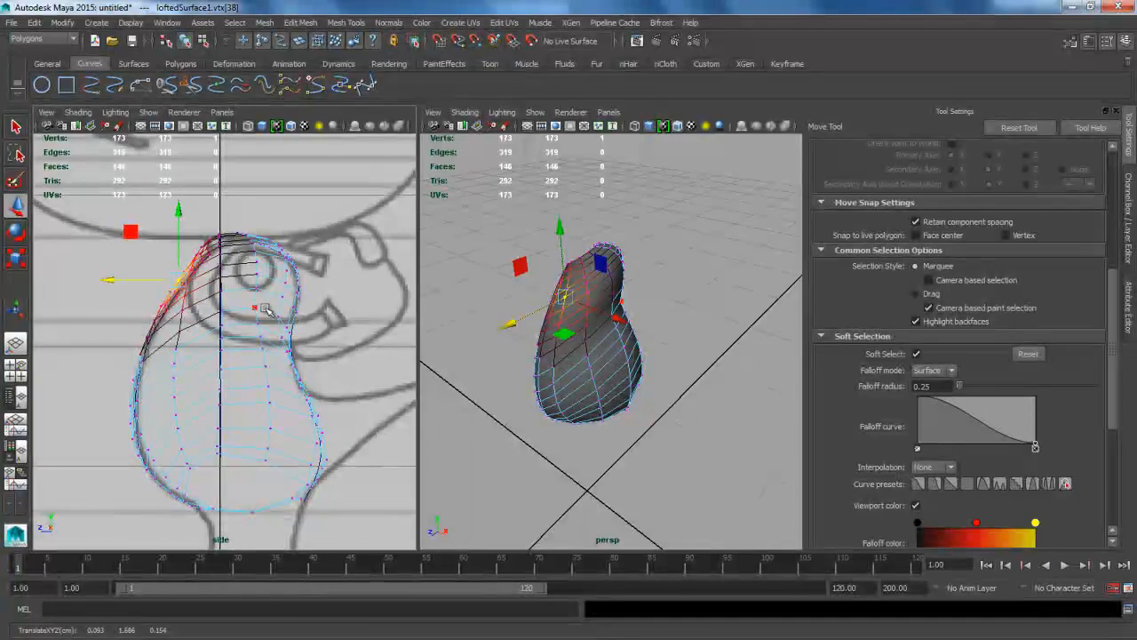
scroll(297, 302, up, 2)
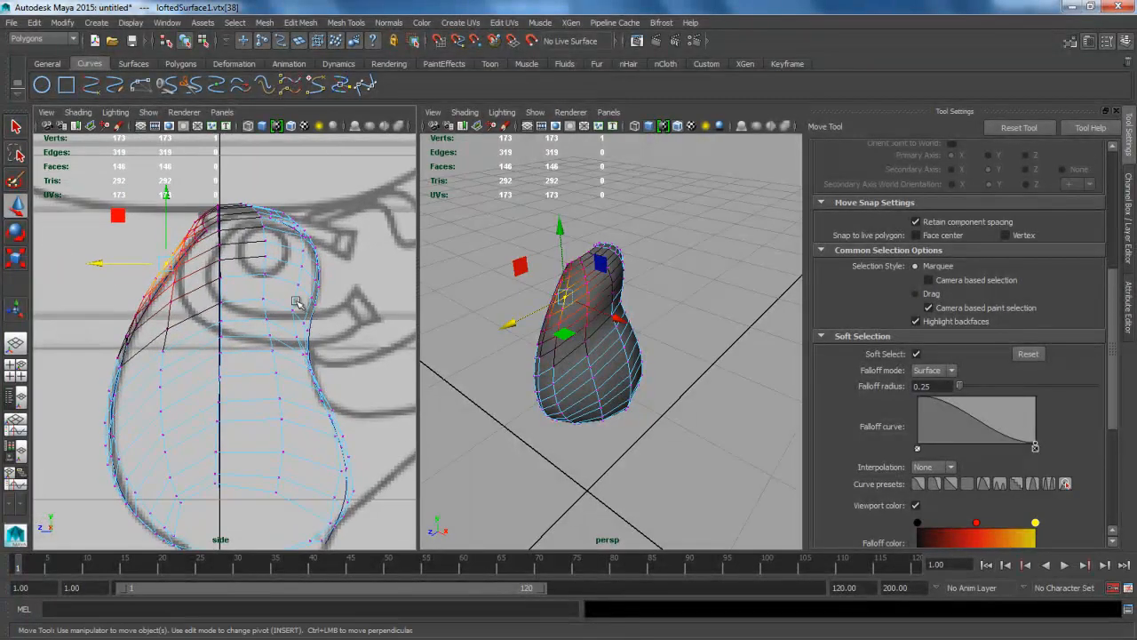
click(586, 270)
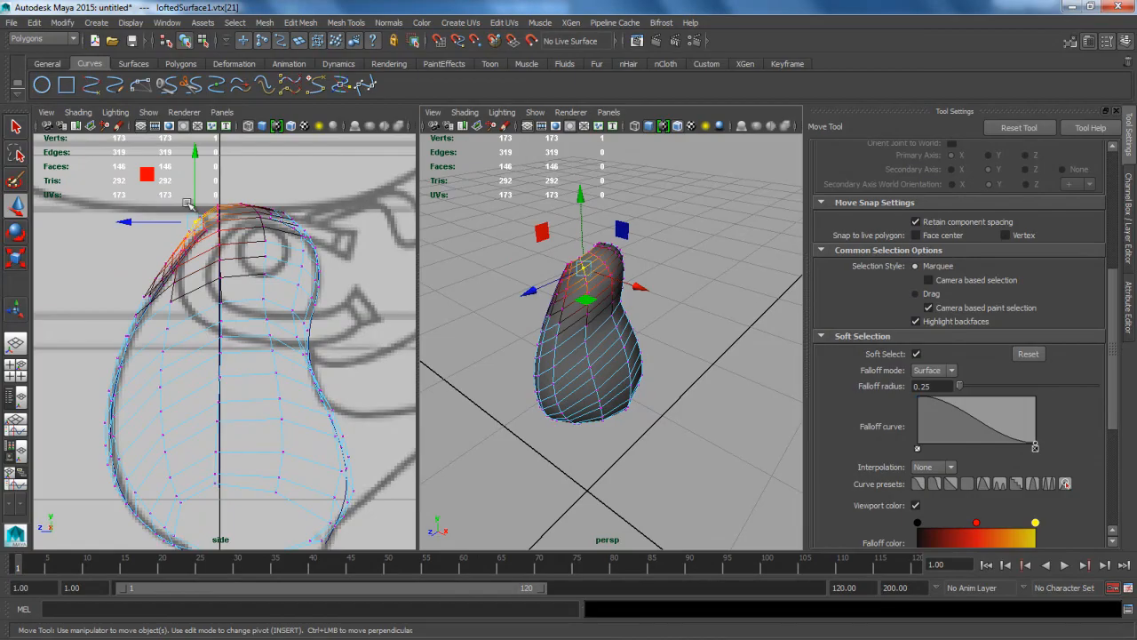
drag(146, 172, 153, 185)
Step: In the side view, adjust three soft-selected vertices down the chest and belly contour to follow the reference's front outline
click(136, 317)
drag(94, 275, 107, 281)
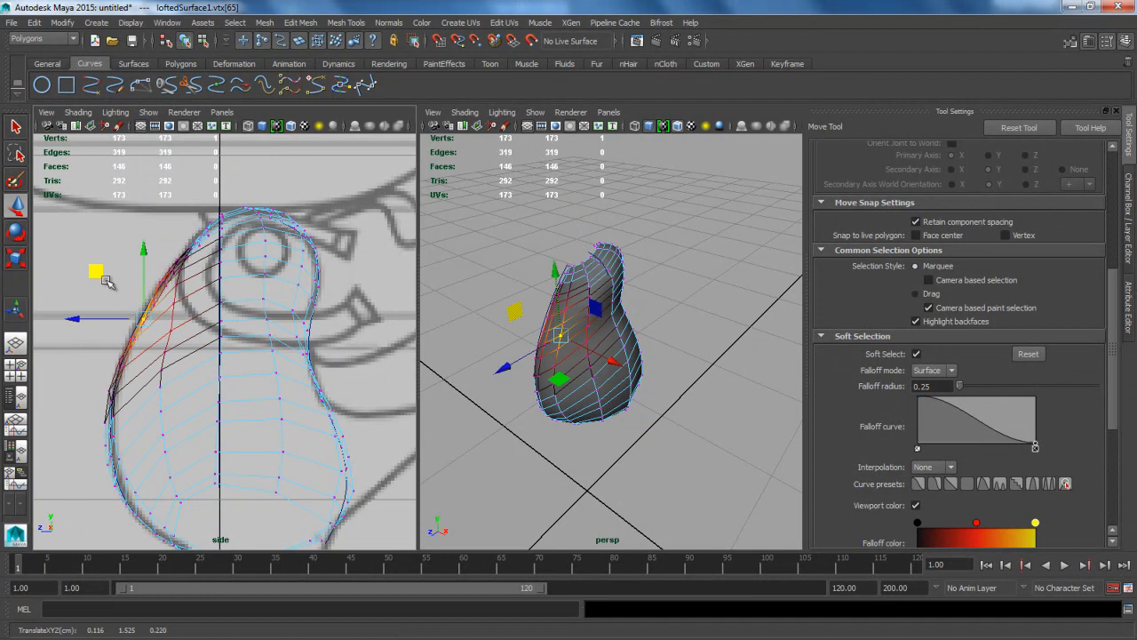
click(112, 391)
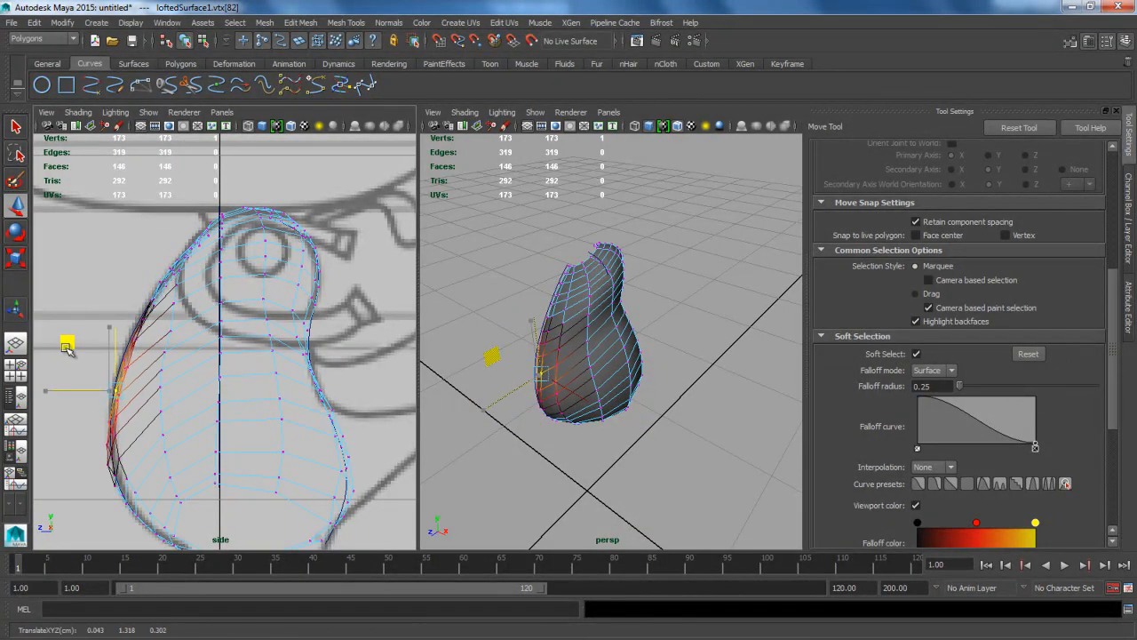
drag(66, 347, 67, 360)
click(125, 481)
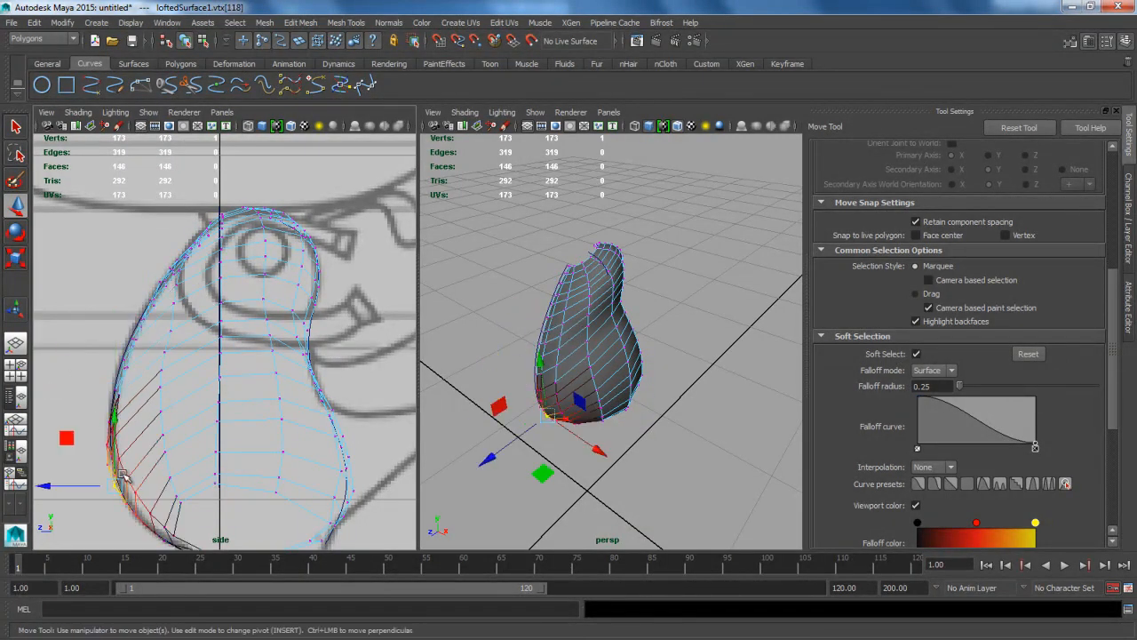
drag(71, 439, 79, 444)
Step: Turn on the smooth mesh preview and move the neck opening's front centreline vertex forward along Z
alt+drag(643, 434, 722, 482)
alt+right_drag(722, 483, 714, 492)
alt+middle_drag(713, 491, 700, 459)
alt+drag(700, 459, 514, 413)
key(3)
click(514, 192)
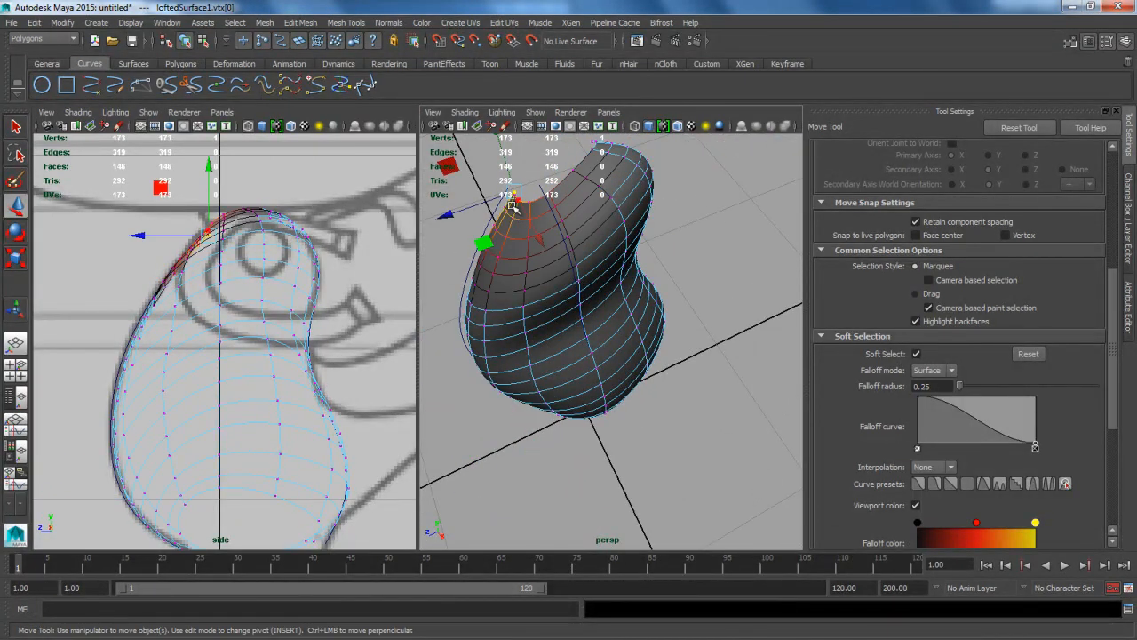
drag(465, 210, 457, 210)
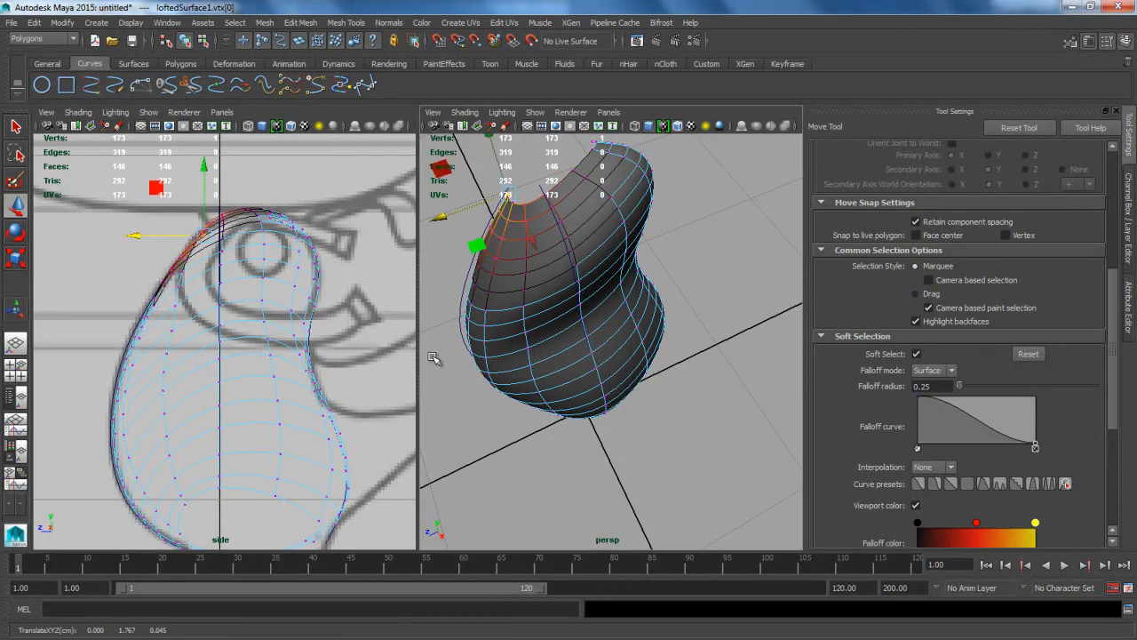
Step: Nudge the chest contour vertex below the neck opening slightly along Z
click(473, 281)
drag(430, 299, 432, 300)
alt+drag(458, 343, 530, 363)
click(471, 343)
click(743, 353)
Step: Reselect the neck opening's front centreline vertex, move it slightly further forward along Z, and check the body's shape
alt+middle_drag(555, 318, 601, 398)
alt+right_drag(561, 255, 641, 332)
alt+middle_drag(668, 311, 678, 413)
click(558, 227)
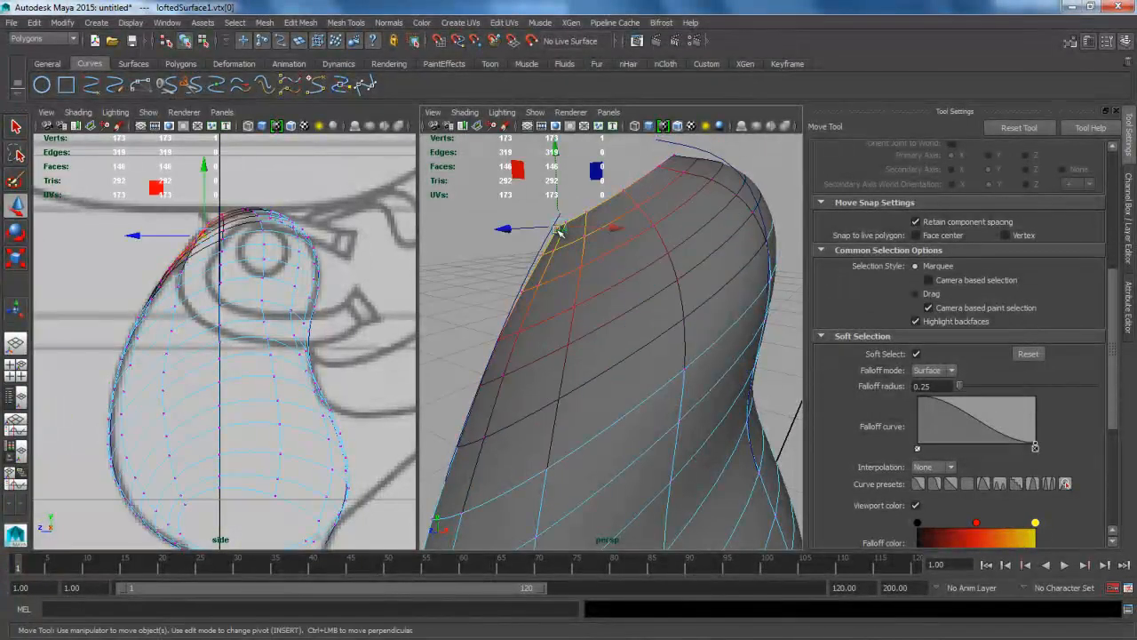
drag(513, 229, 509, 230)
alt+drag(496, 284, 457, 293)
alt+right_drag(544, 325, 616, 310)
alt+drag(616, 310, 666, 325)
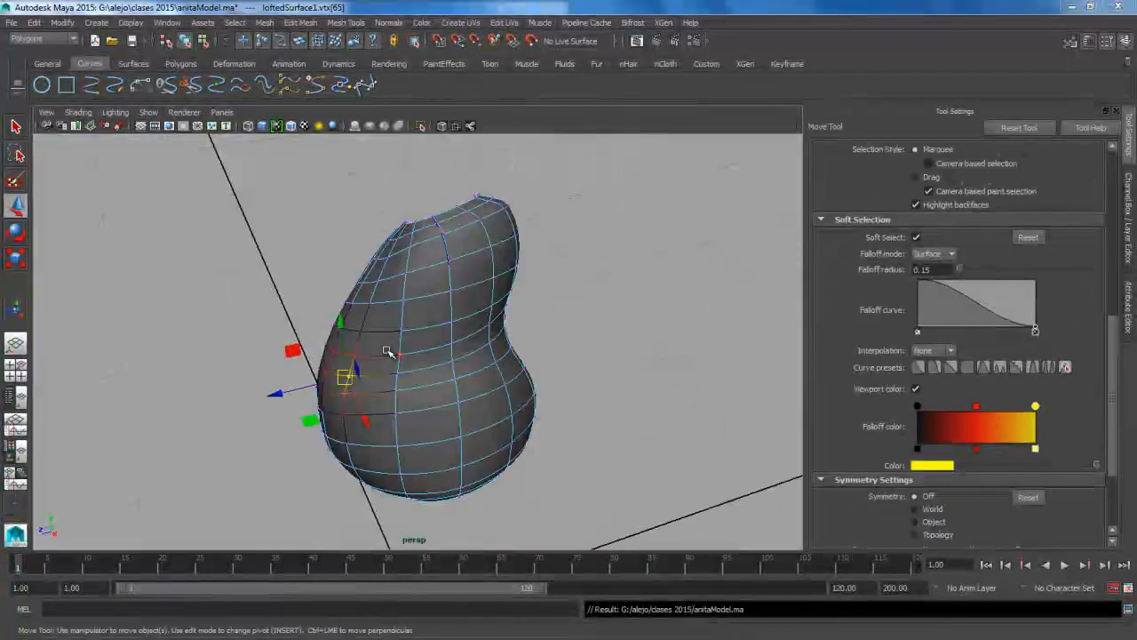
alt+drag(406, 317, 386, 432)
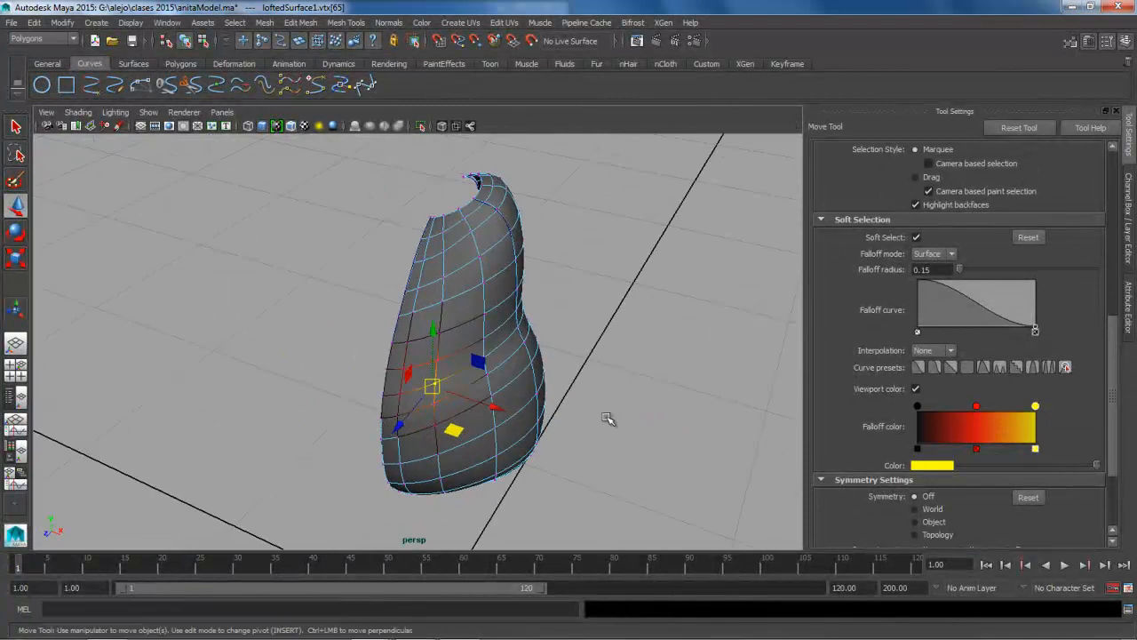
Step: Select a vertex on the upper chest and enlarge the soft selection falloff radius to 0.22
alt+drag(565, 325, 484, 335)
click(398, 298)
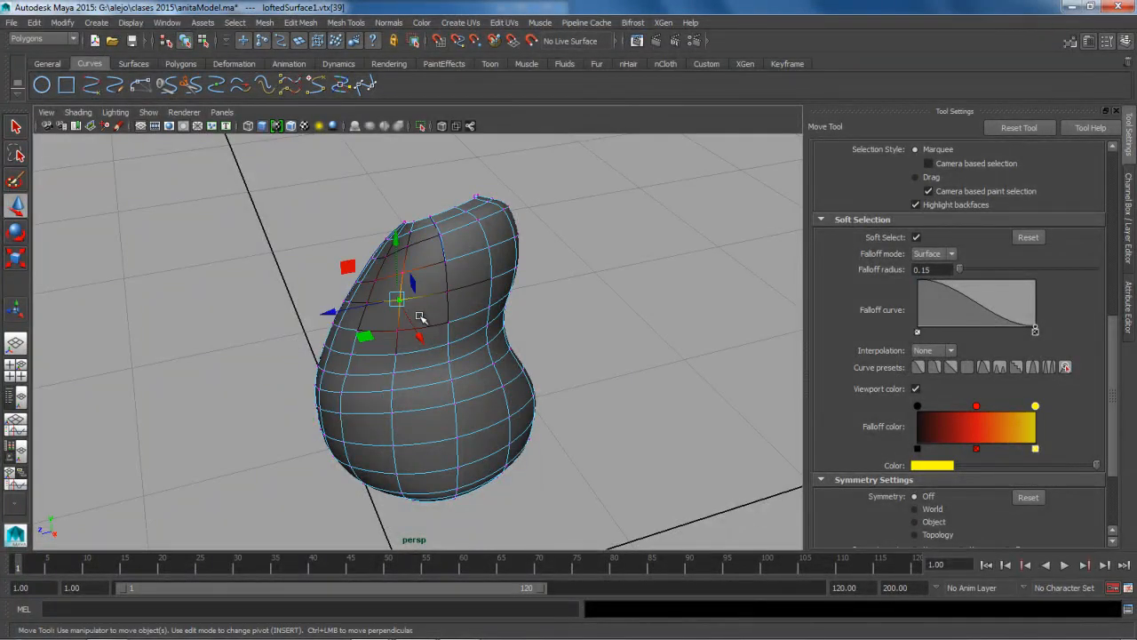
key(b)
drag(399, 300, 432, 358)
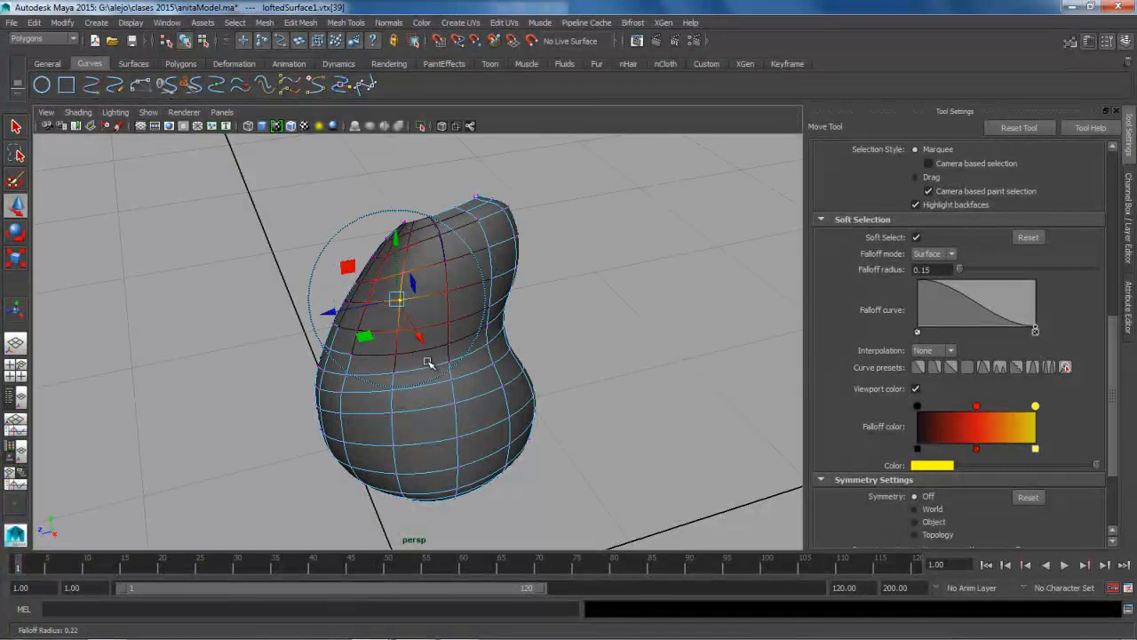
Step: Nudge a soft-selected vertex near the front of the torso slightly along Z, and return the mesh to object mode
alt+drag(371, 339, 404, 392)
drag(426, 451, 437, 362)
click(397, 297)
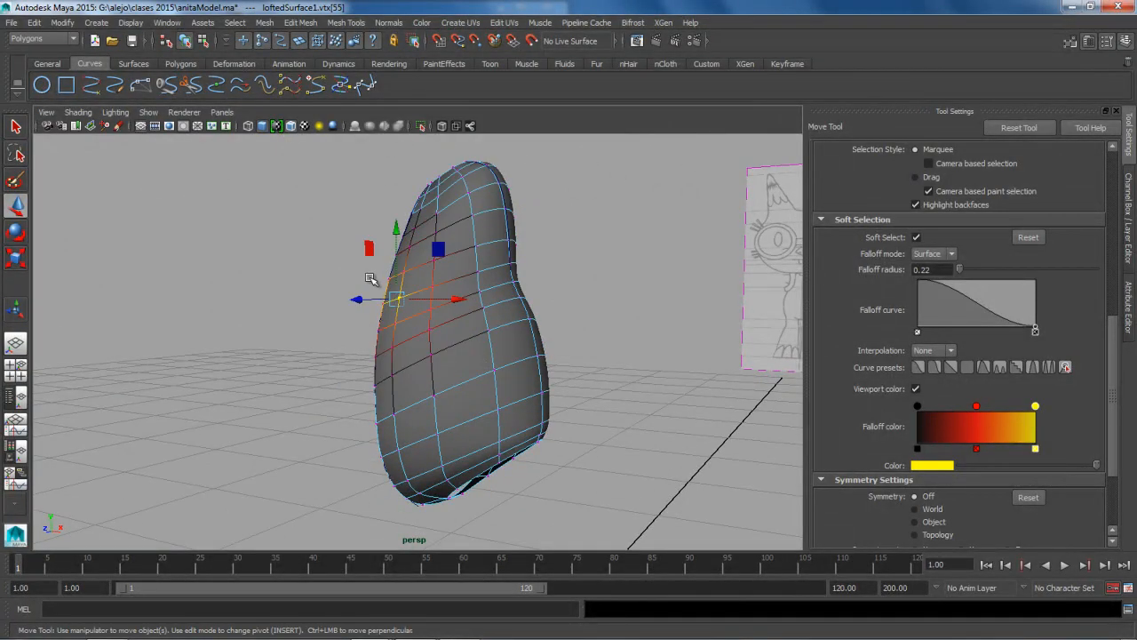
drag(356, 301, 358, 301)
alt+drag(432, 322, 472, 338)
right_drag(471, 301, 486, 252)
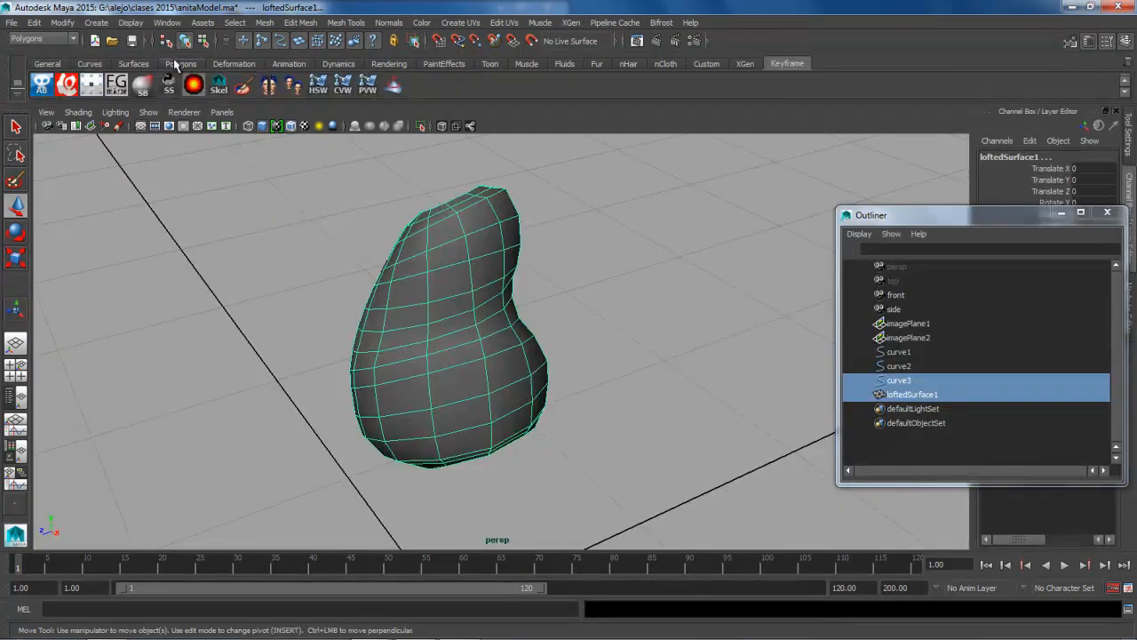
Step: Activate the Sculpt Geometry Tool with the Relax operation and shrink the brush's upper radius to 0.1255
click(180, 63)
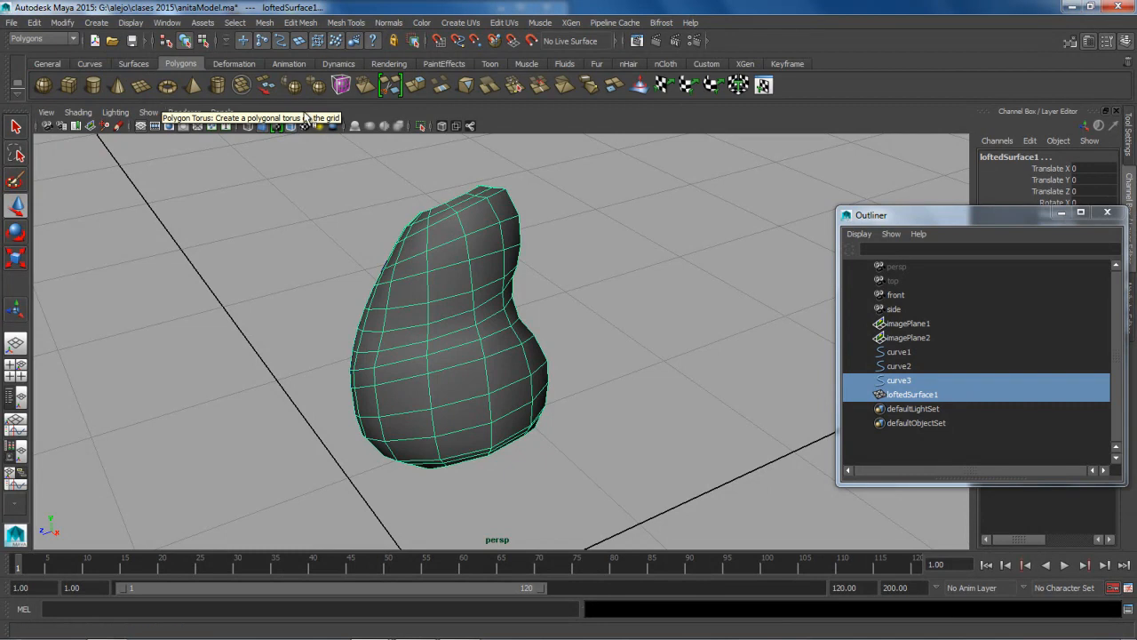
drag(958, 216, 787, 229)
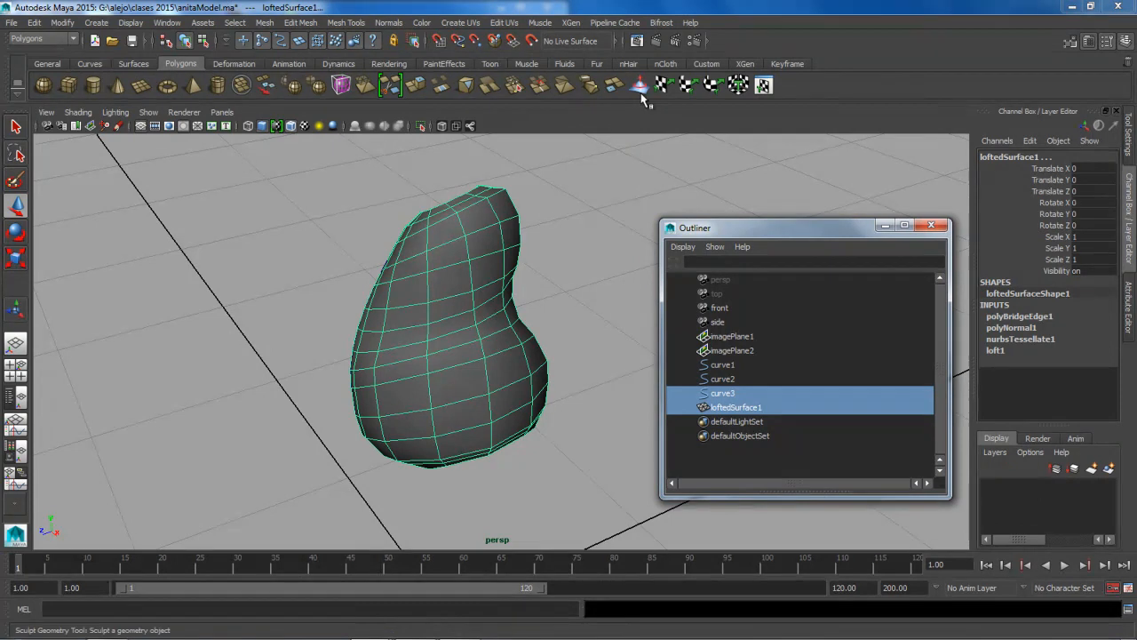
click(293, 23)
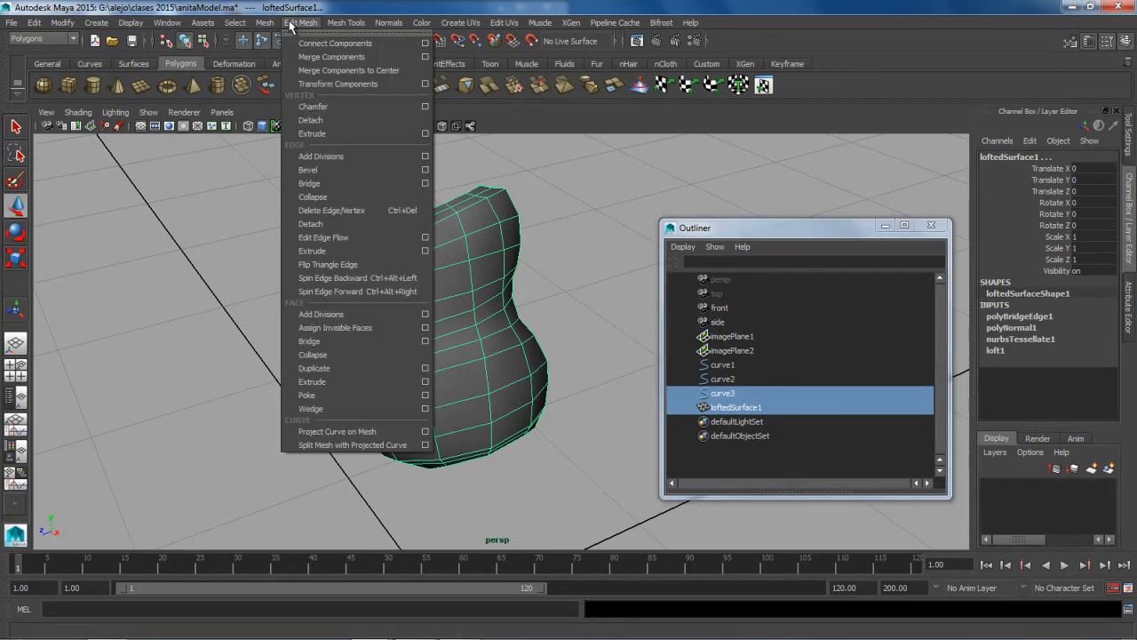
mouse_move(275, 27)
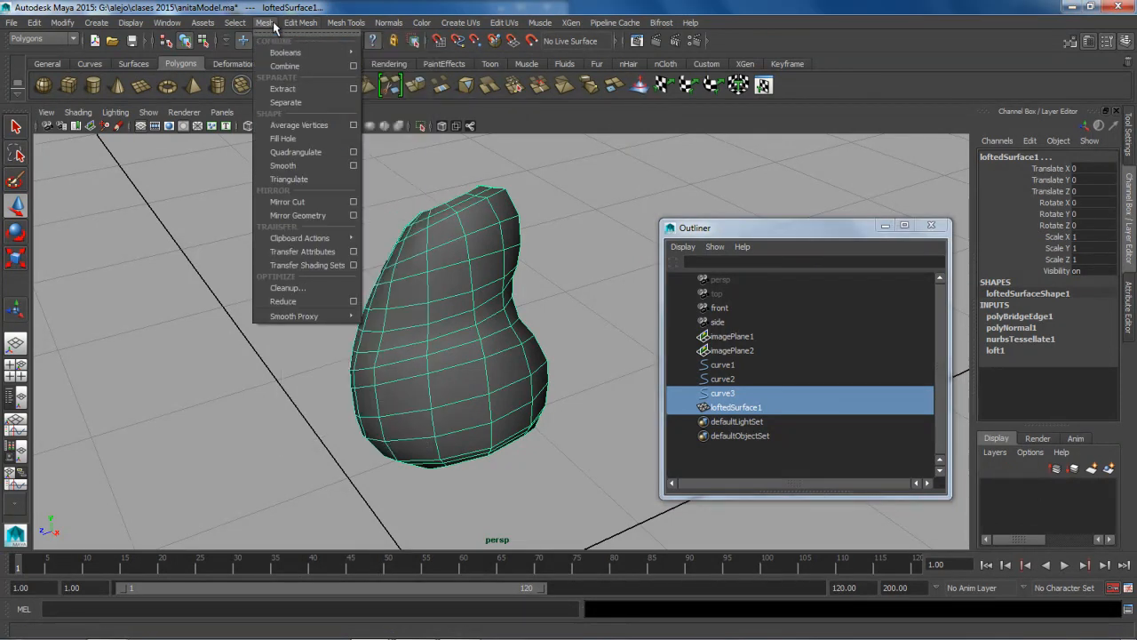
mouse_move(352, 25)
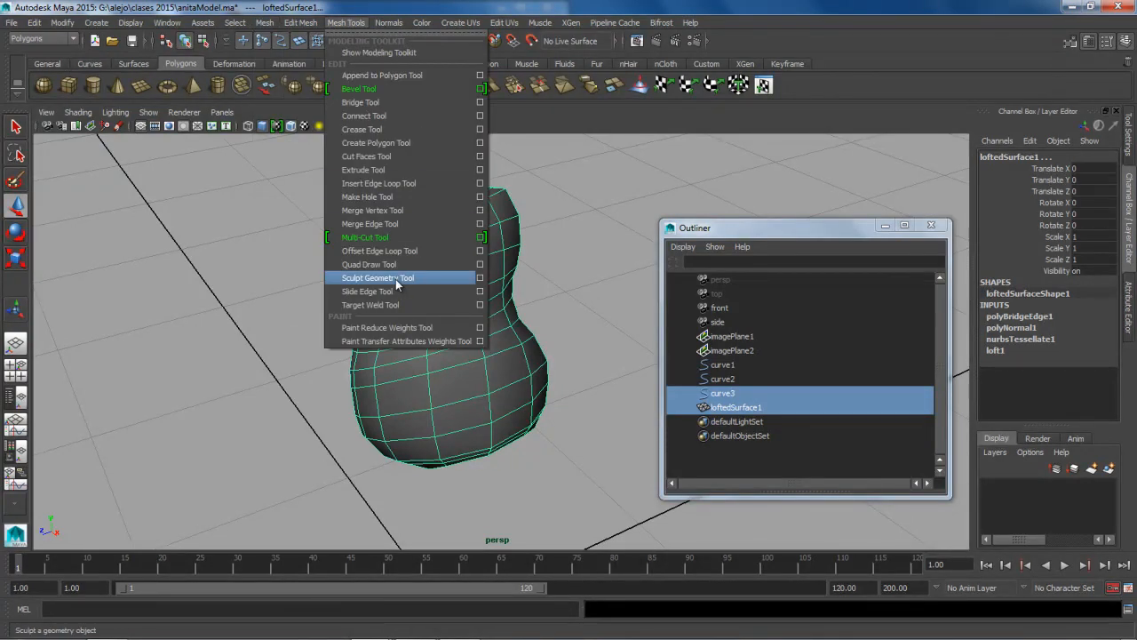
click(480, 281)
mouse_move(815, 232)
mouse_down()
mouse_move(652, 225)
mouse_move(612, 199)
mouse_up()
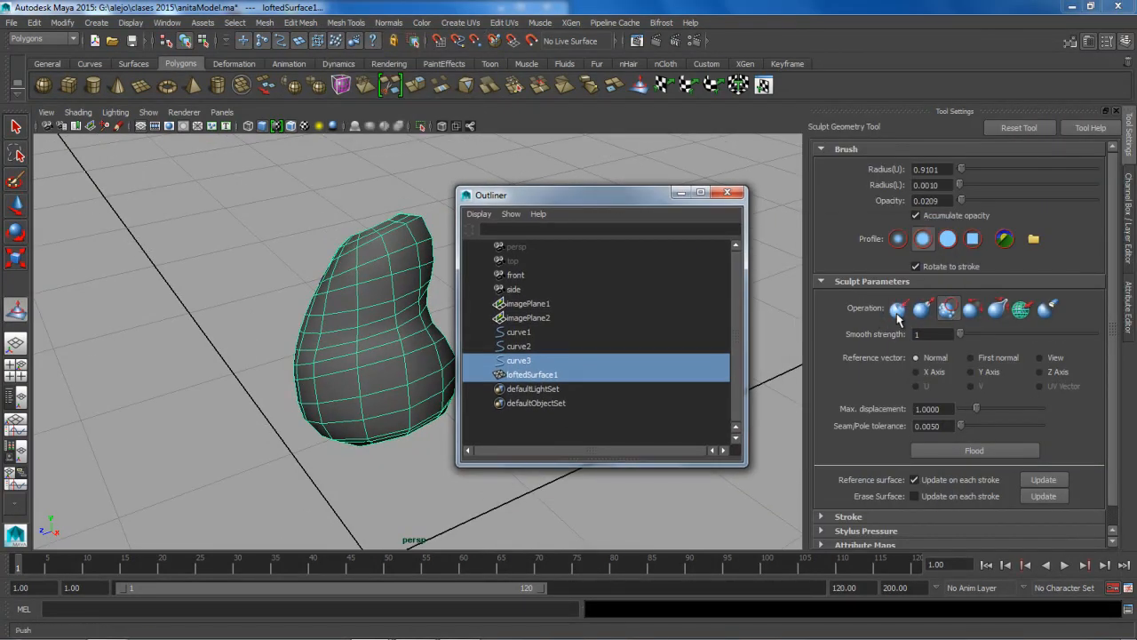
click(970, 313)
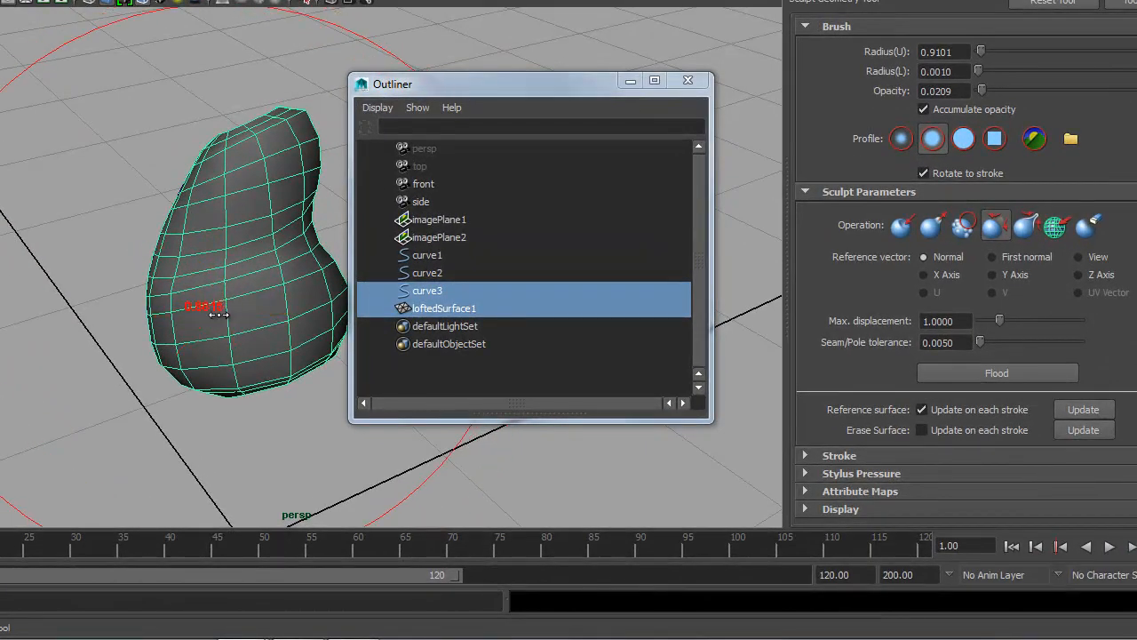
drag(218, 314, 53, 377)
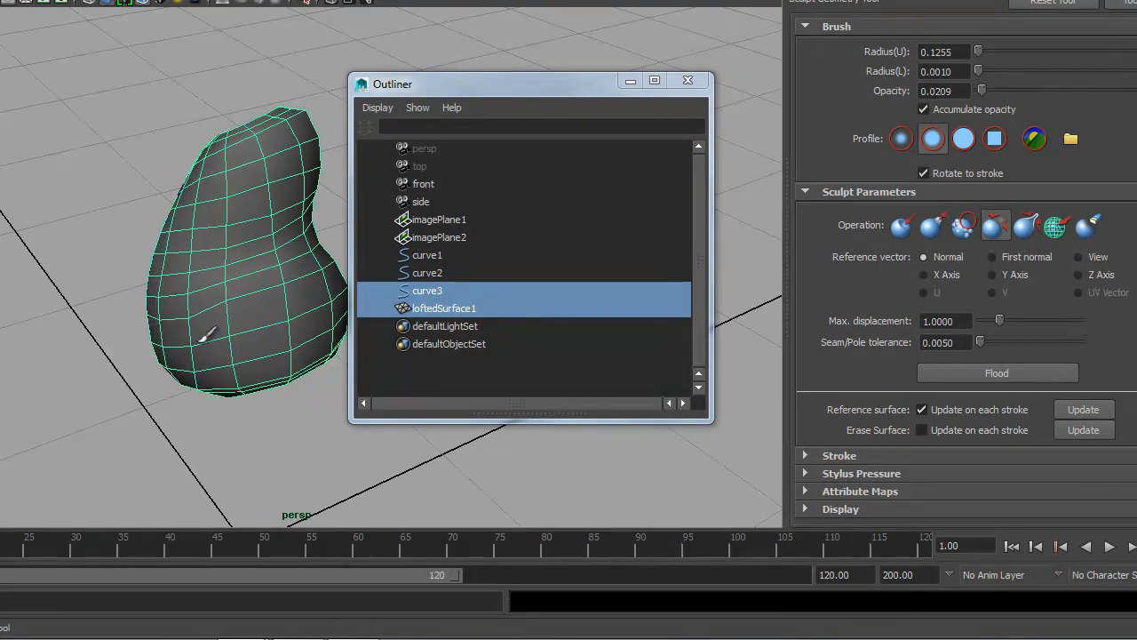
Step: Brush the Relax sculpt over the body's front, sides and back to even out the mesh, and save the scene
mouse_move(229, 133)
alt+mouse_down()
mouse_move(266, 222)
mouse_move(232, 229)
alt+mouse_up()
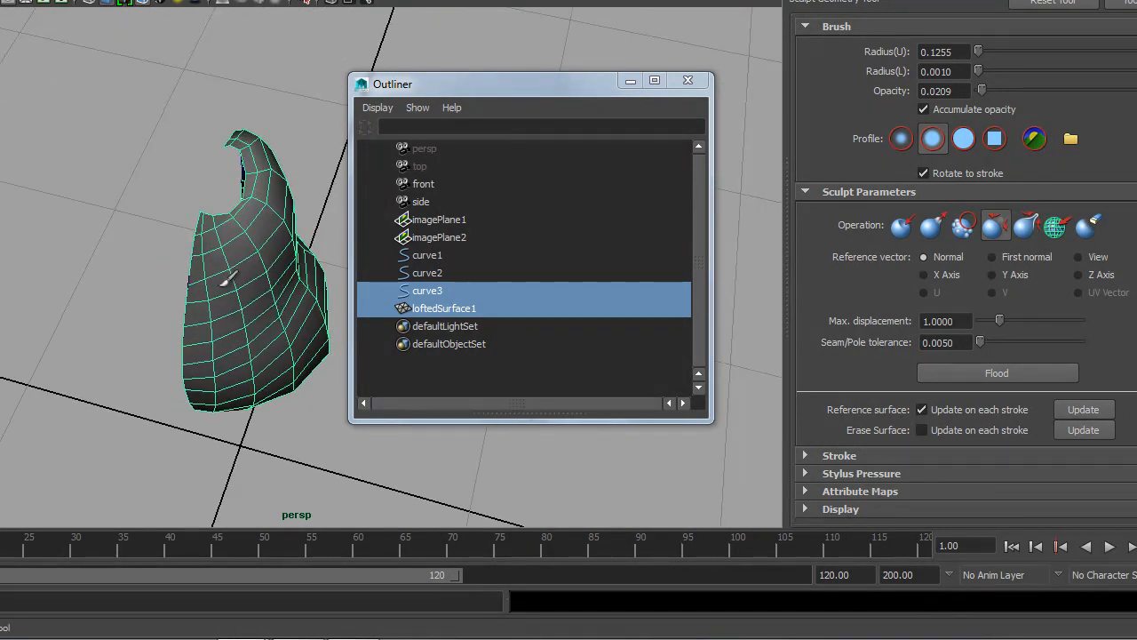
alt+drag(257, 263, 172, 257)
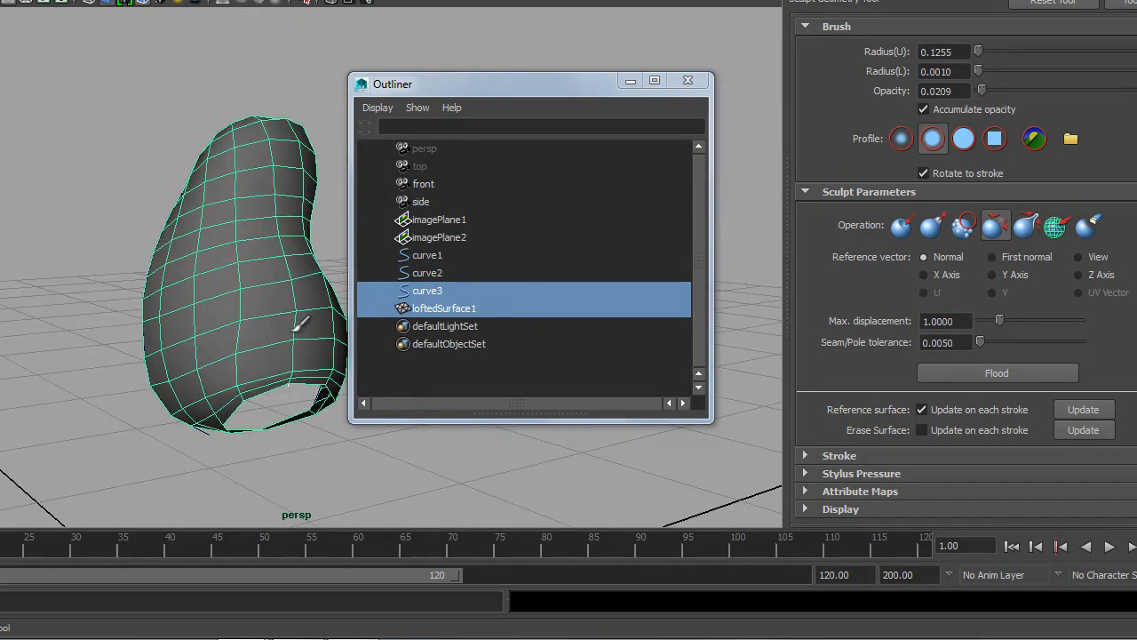
alt+drag(272, 292, 157, 243)
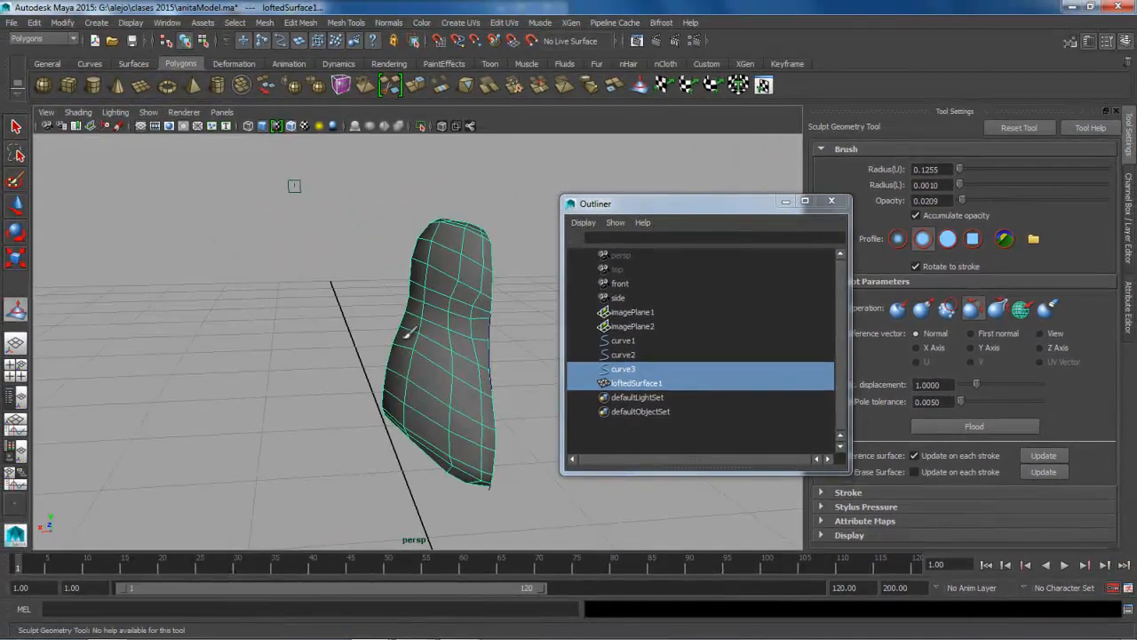
mouse_move(408, 332)
mouse_down()
mouse_move(437, 287)
mouse_move(418, 325)
mouse_move(470, 332)
mouse_move(480, 279)
mouse_move(469, 233)
mouse_move(486, 457)
mouse_move(465, 439)
mouse_move(471, 333)
mouse_move(491, 357)
mouse_up()
mouse_move(479, 235)
alt+mouse_down()
mouse_move(500, 314)
mouse_move(480, 275)
mouse_move(442, 245)
alt+mouse_up()
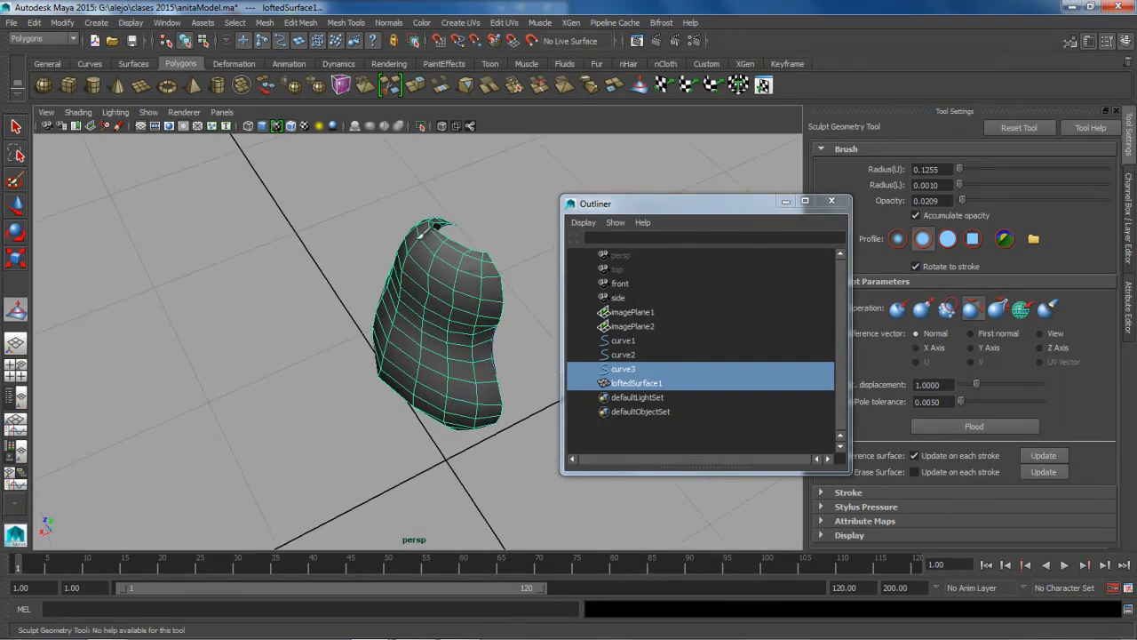
alt+drag(441, 286, 464, 279)
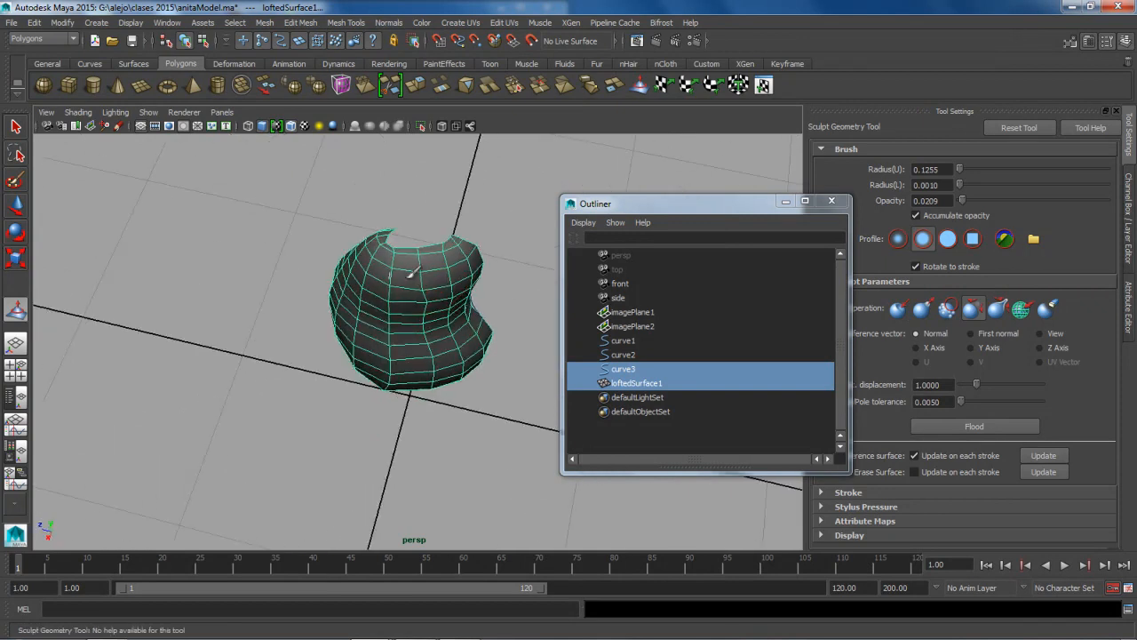
mouse_move(405, 302)
alt+mouse_down()
mouse_move(510, 269)
mouse_move(406, 272)
mouse_move(402, 302)
alt+mouse_up()
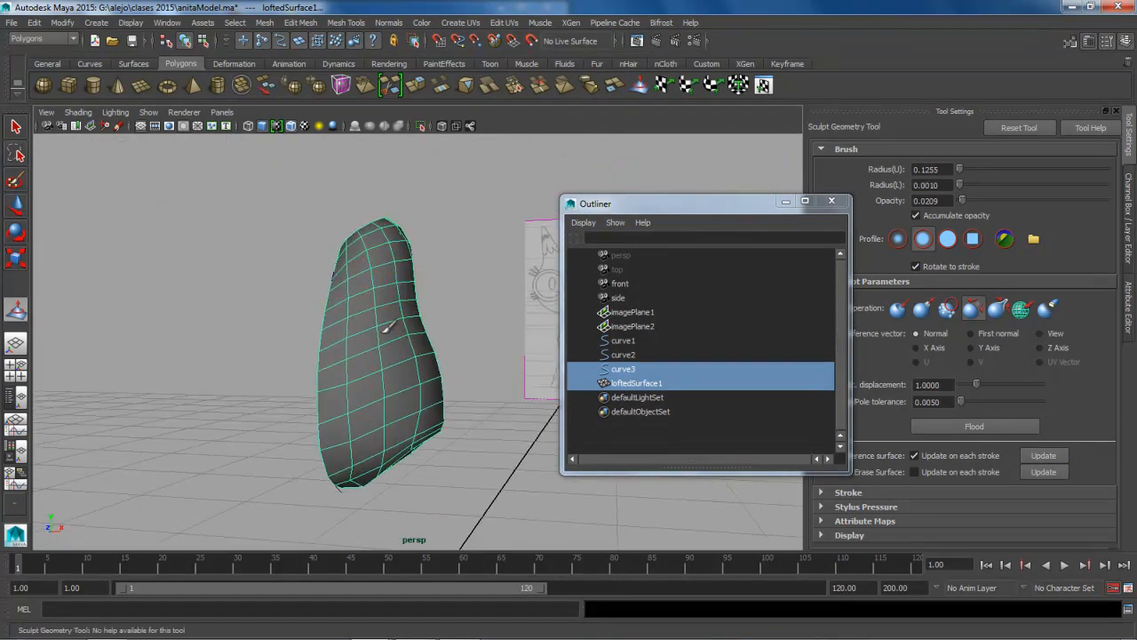
alt+drag(377, 262, 358, 396)
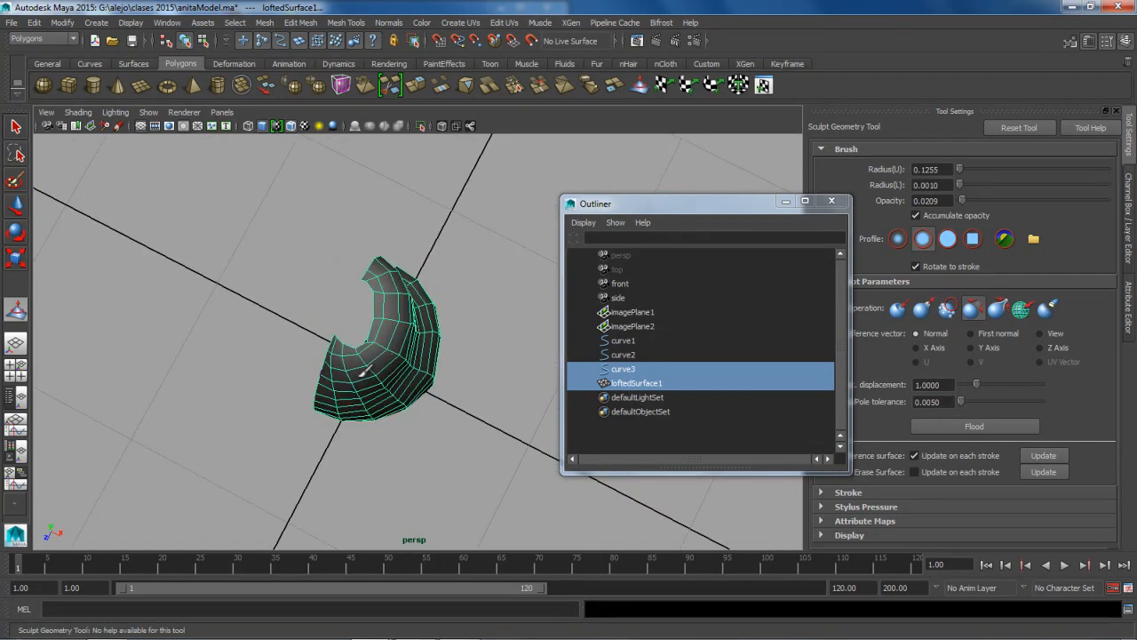
key(q)
key(ctrl+s)
Step: In vertex mode, select the neck opening's rim vertices from the front toward the shoulder and adjust their height along Y
alt+drag(356, 374, 399, 314)
right_drag(401, 303, 341, 302)
click(405, 311)
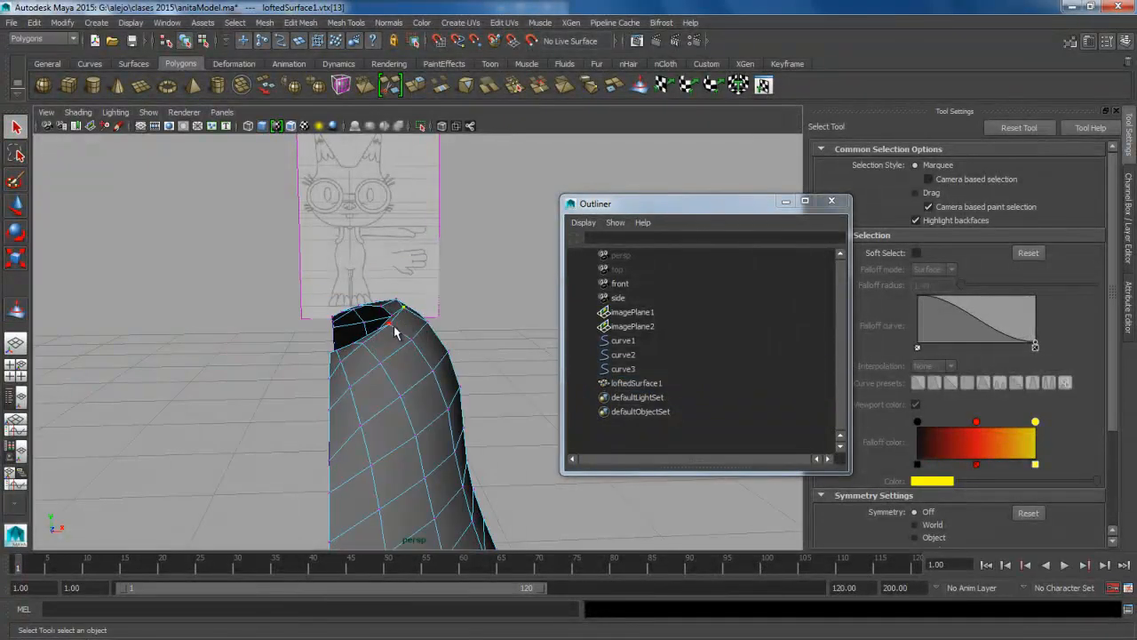
shift+click(364, 347)
mouse_move(364, 346)
alt+mouse_down()
mouse_move(431, 363)
mouse_move(414, 340)
mouse_move(373, 347)
mouse_move(360, 335)
alt+mouse_up()
shift+click(385, 327)
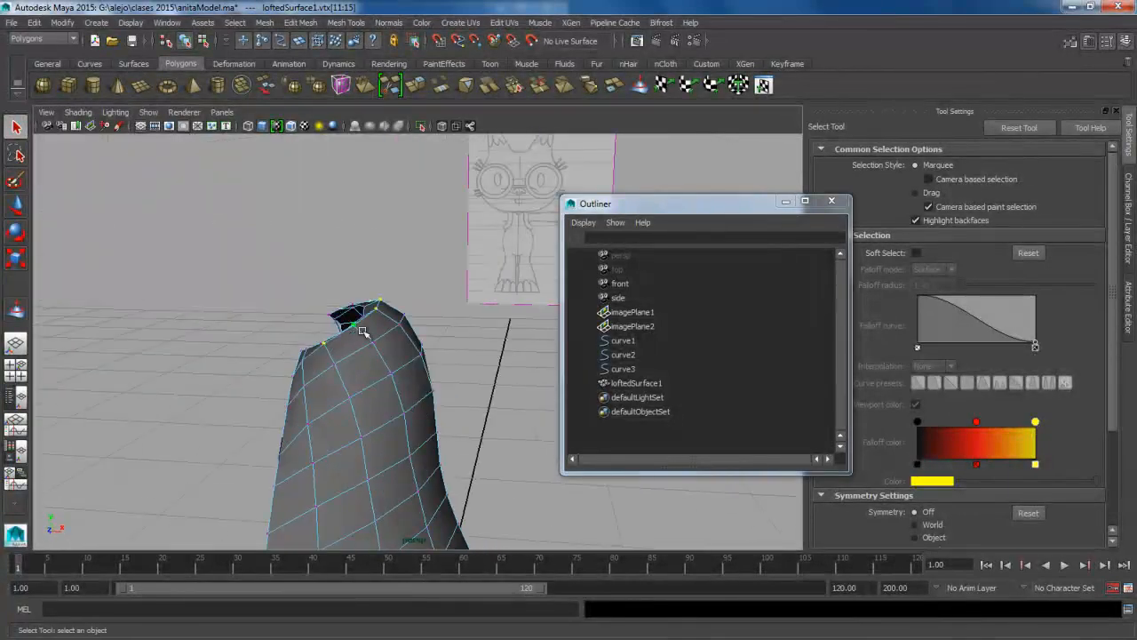
key(w)
alt+drag(394, 290, 380, 240)
alt+drag(444, 291, 453, 333)
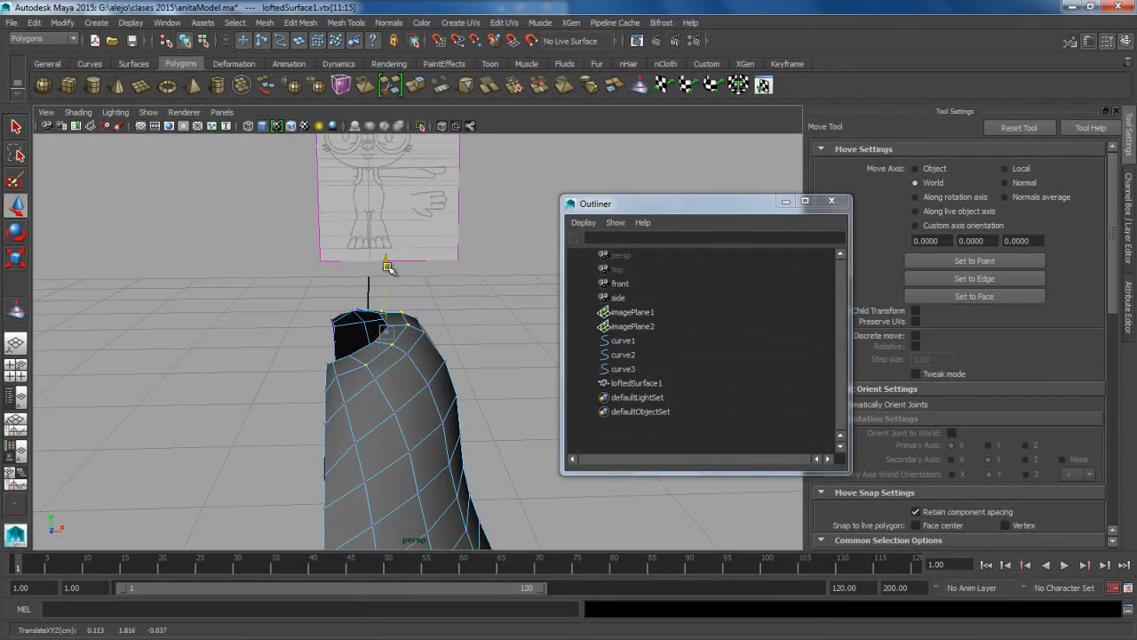
alt+drag(388, 274, 494, 266)
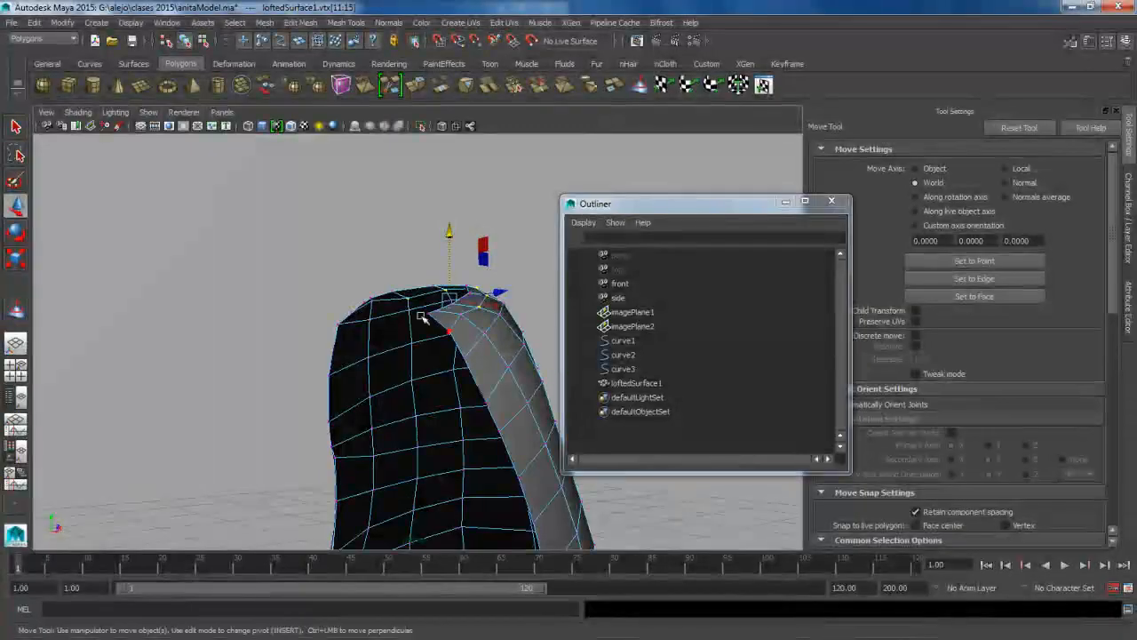
Step: Adjust the neck opening's remaining rim vertices one by one along Y to even out the rim
click(415, 306)
alt+drag(461, 314, 328, 340)
click(451, 329)
drag(369, 270, 372, 260)
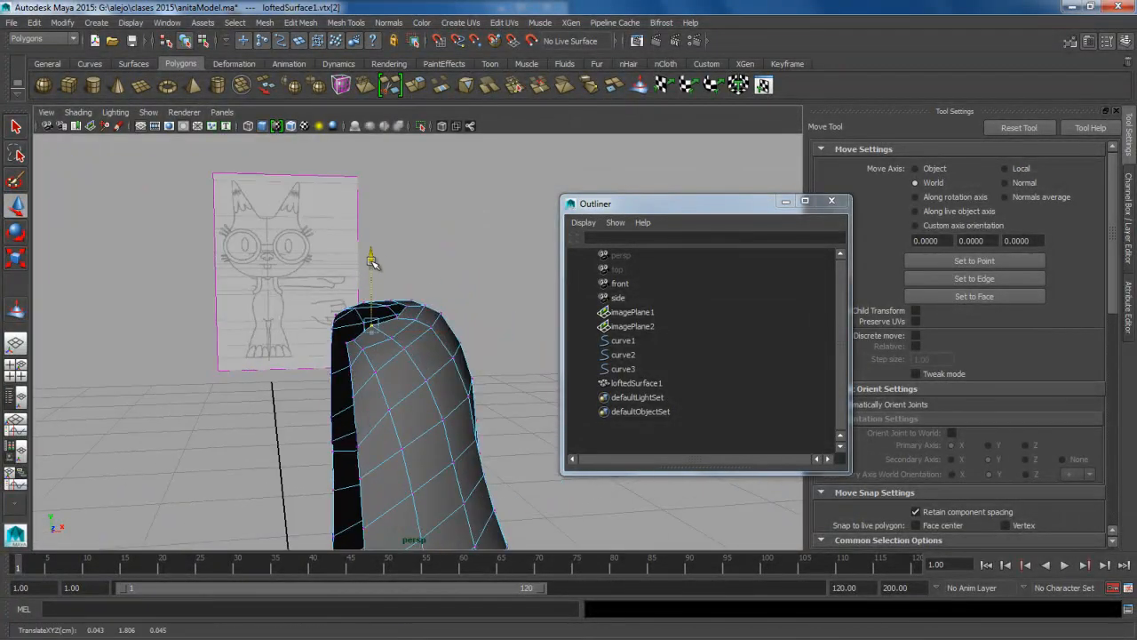
click(355, 318)
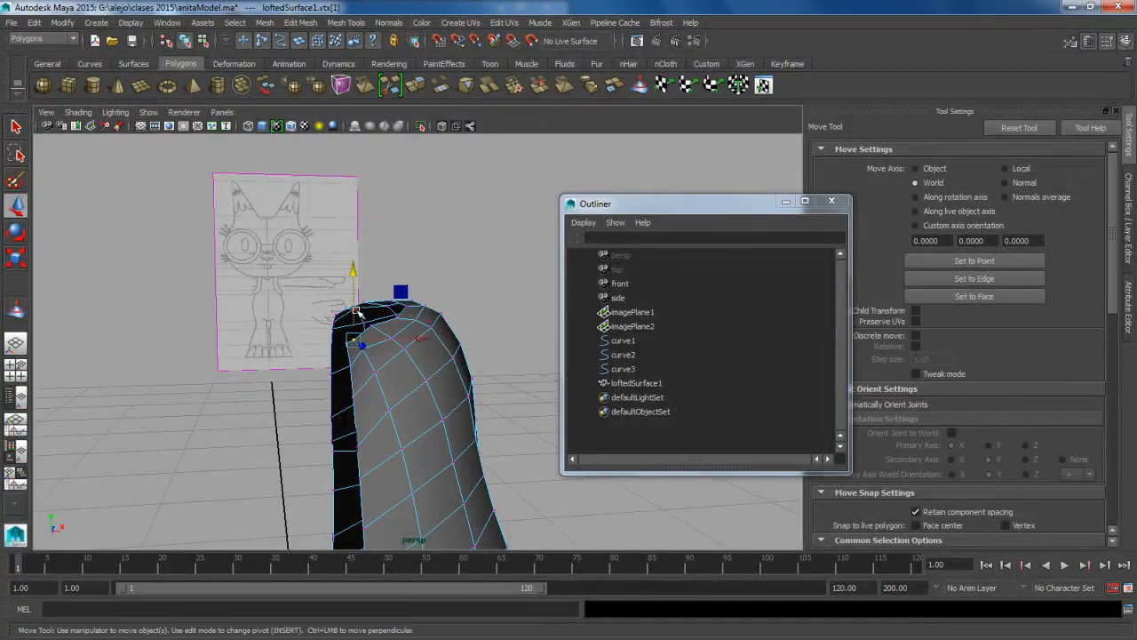
drag(353, 278, 353, 275)
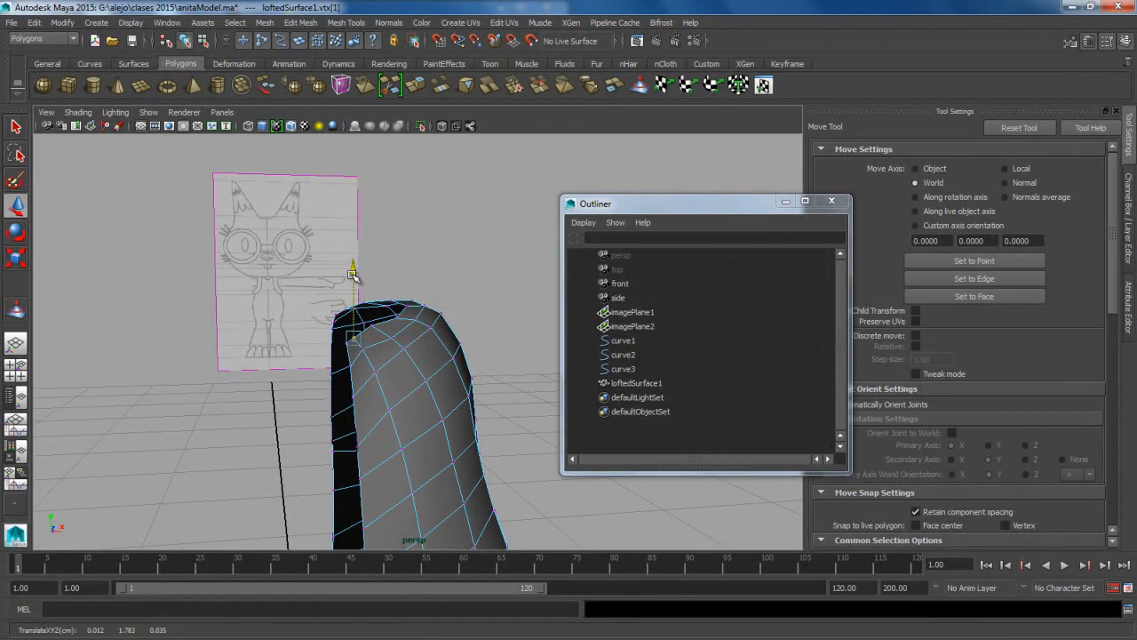
alt+drag(398, 322, 403, 352)
click(395, 342)
drag(395, 278, 396, 279)
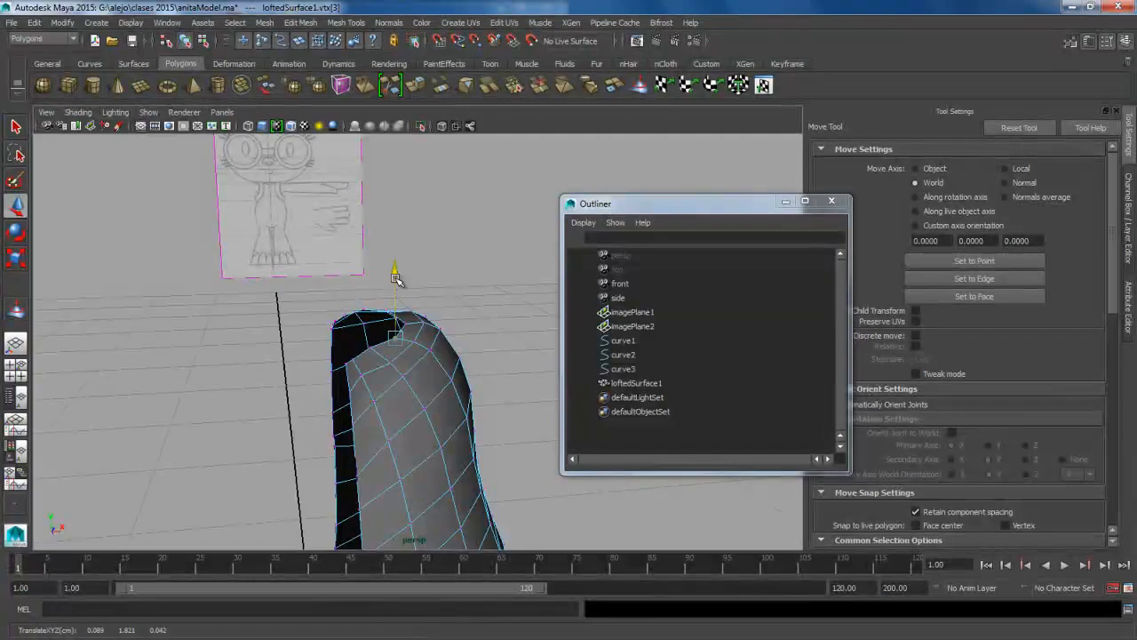
Step: Shift individual vertices around and just below the neck opening along X, and return the mesh to object mode
click(362, 380)
drag(423, 373, 423, 374)
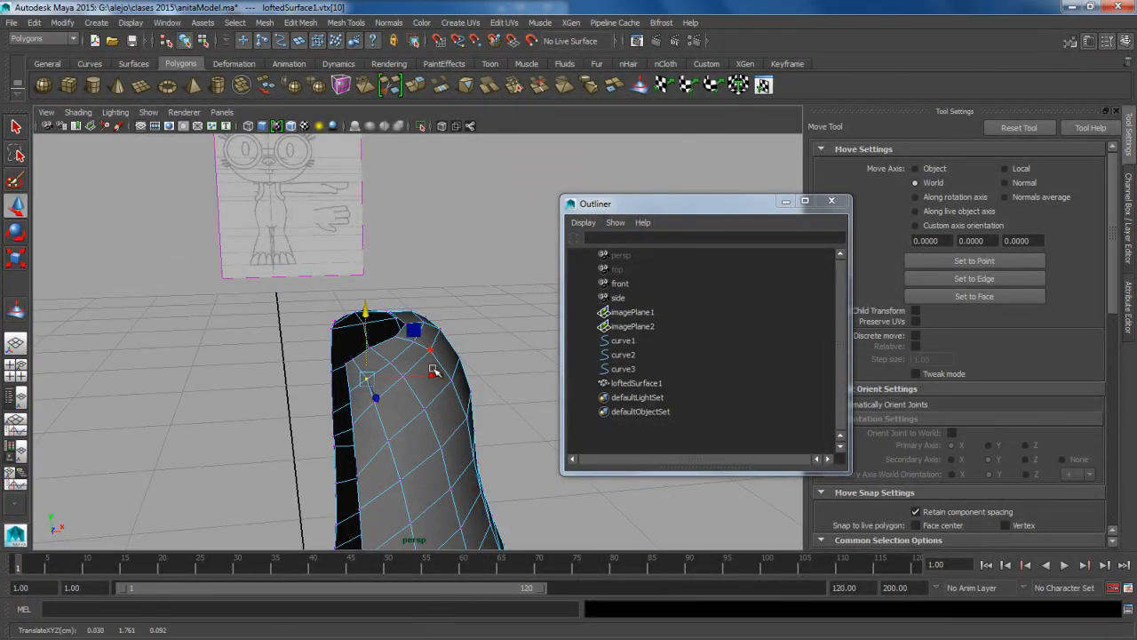
drag(435, 377, 434, 378)
click(371, 347)
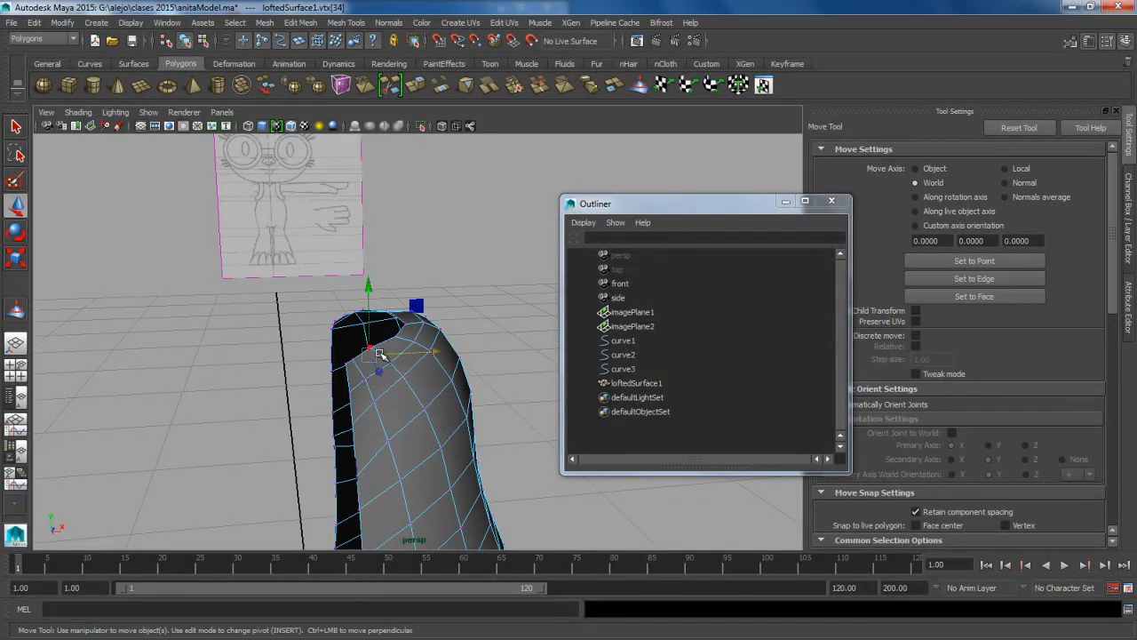
alt+drag(269, 376, 318, 384)
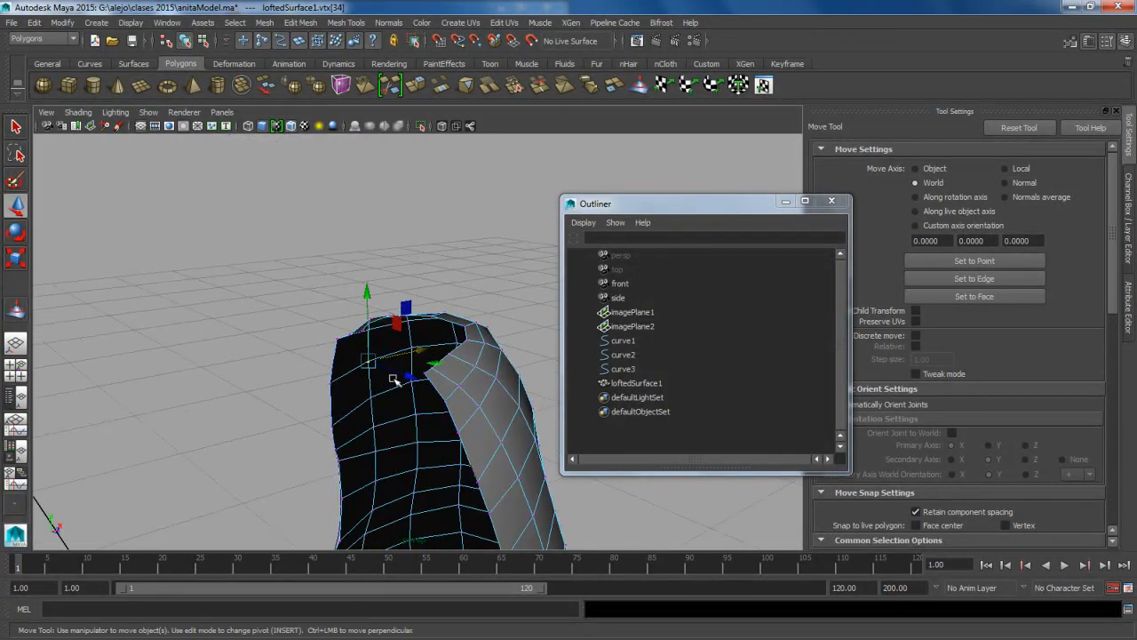
click(450, 353)
drag(495, 366, 440, 213)
drag(365, 278, 409, 313)
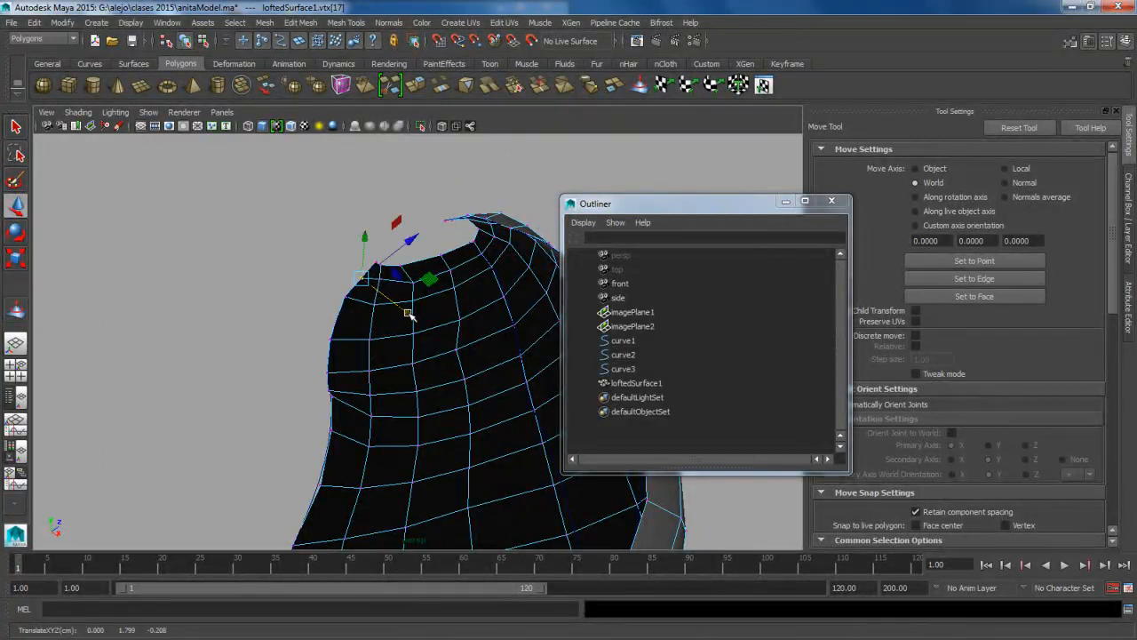
alt+drag(371, 237, 368, 263)
right_drag(369, 263, 399, 249)
Step: Examine the half-body's overall shape from several angles against the reference drawing
alt+drag(400, 249, 406, 401)
alt+right_drag(406, 400, 355, 391)
alt+drag(355, 391, 377, 377)
alt+right_drag(378, 412, 355, 395)
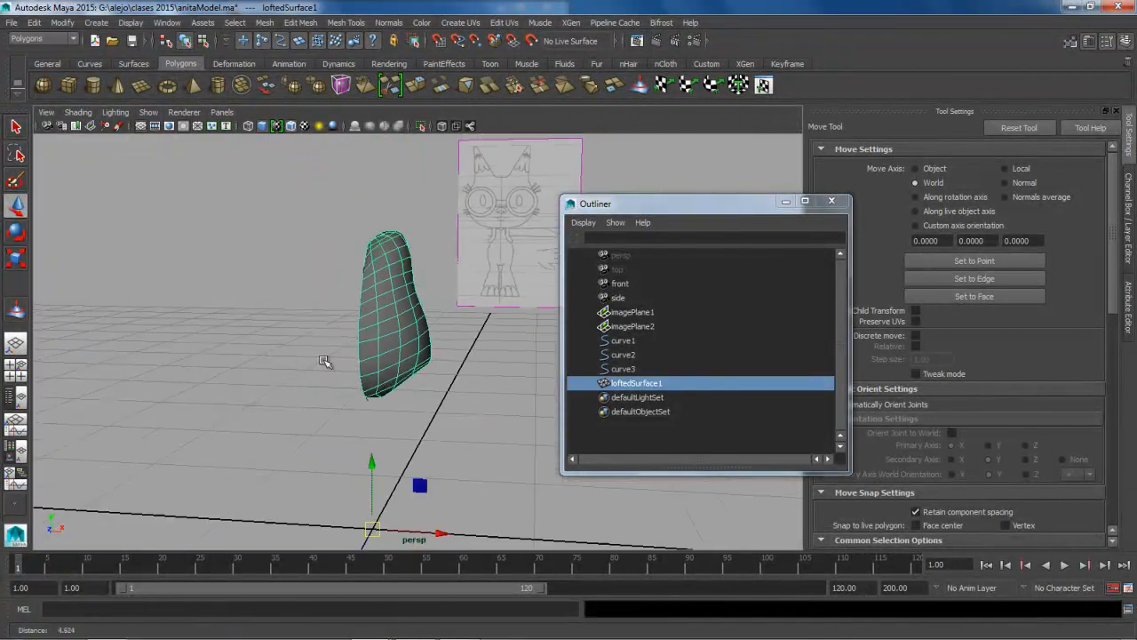
alt+middle_drag(356, 395, 401, 318)
alt+right_drag(421, 342, 373, 348)
drag(649, 206, 719, 205)
alt+drag(570, 301, 491, 354)
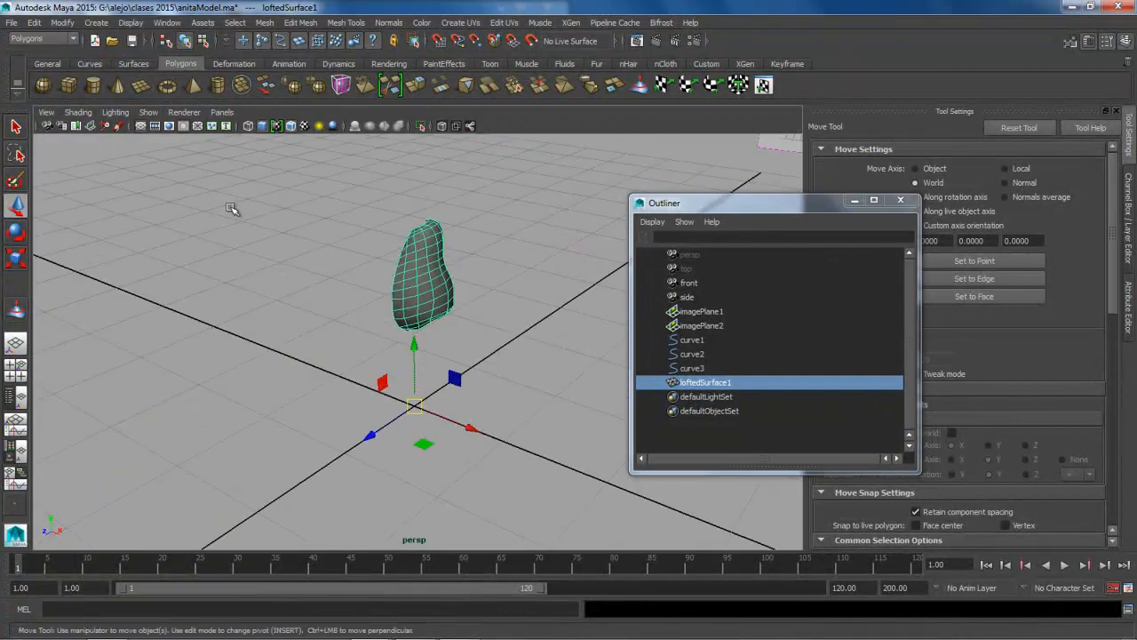
Step: Draw a polygon cylinder on the ground beneath the body, centred at about X 0.24, Y 0.37, Z -0.24, and show its channel attributes
click(93, 86)
drag(447, 399, 466, 325)
alt+drag(427, 382, 466, 326)
alt+right_drag(480, 391, 530, 432)
alt+drag(530, 431, 494, 444)
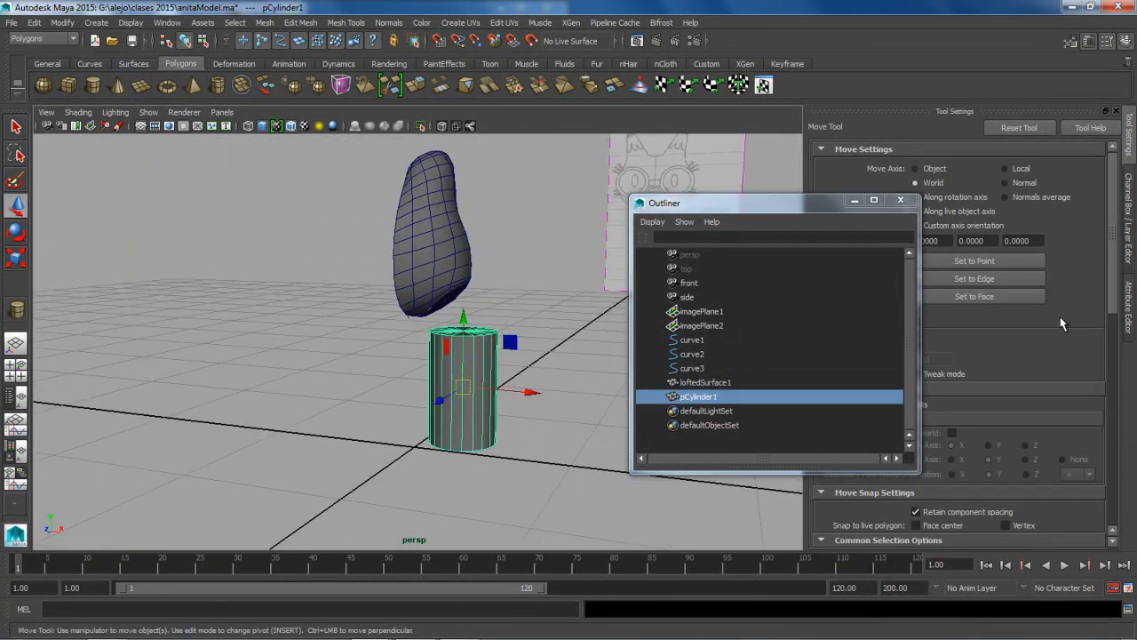
click(1130, 244)
click(854, 201)
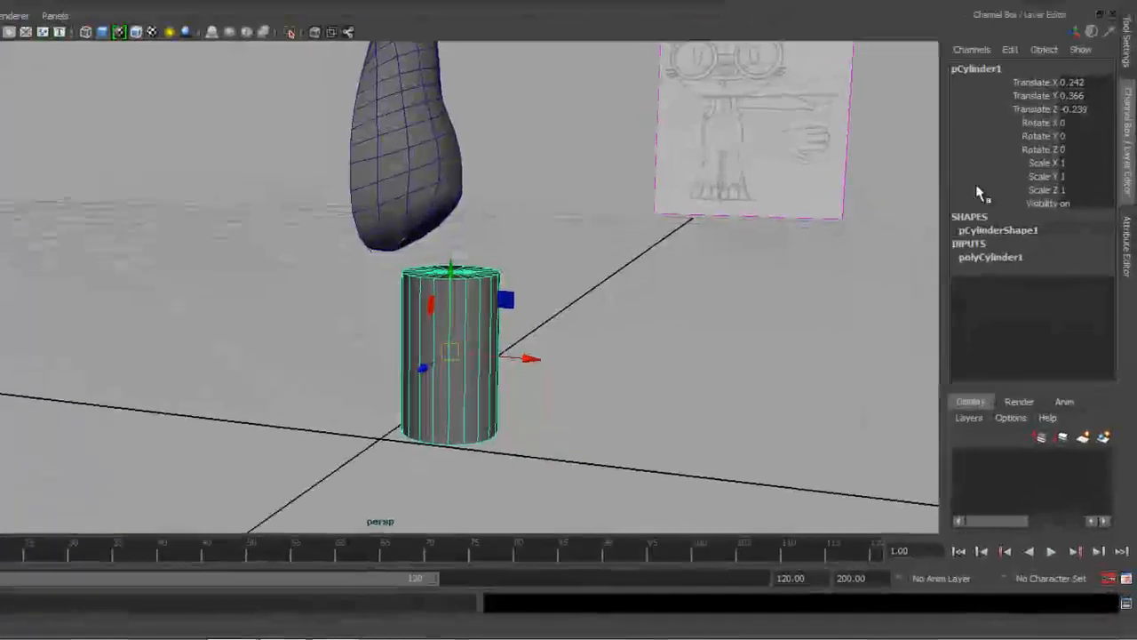
Step: Set the cylinder's cap subdivisions to 0, axis subdivisions to 8 and height subdivisions to 3
click(993, 258)
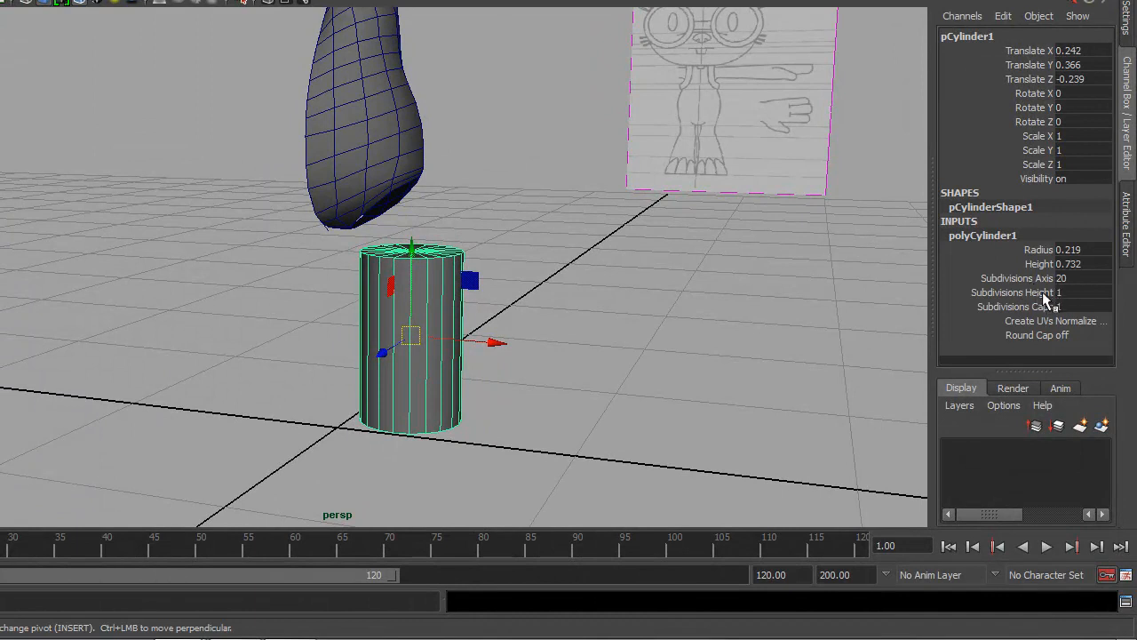
alt+drag(540, 299, 413, 260)
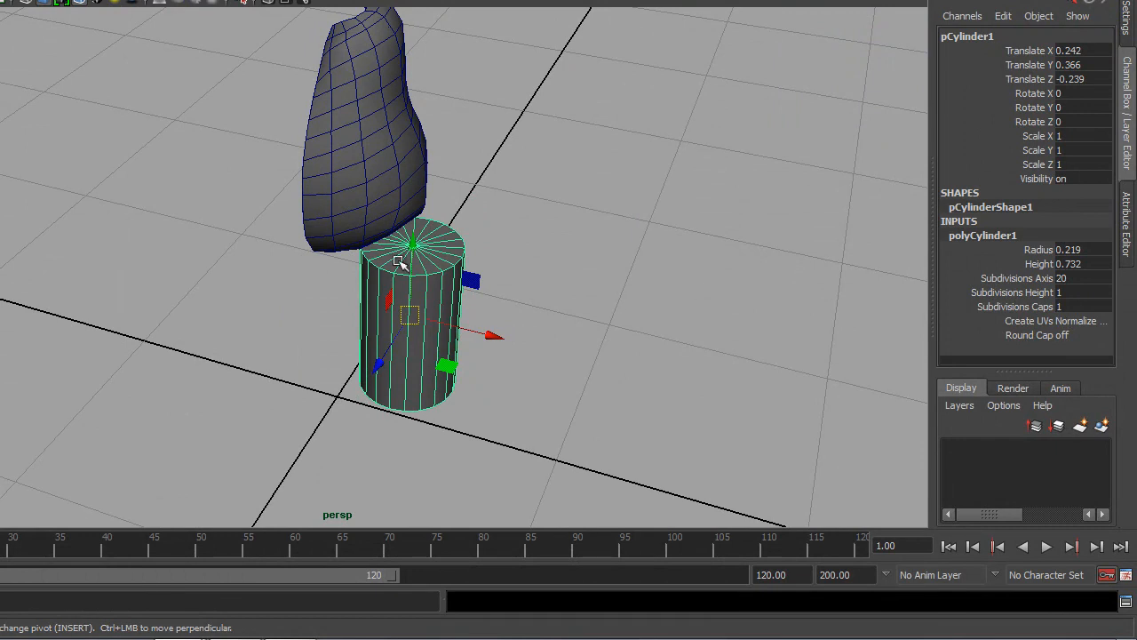
click(1077, 306)
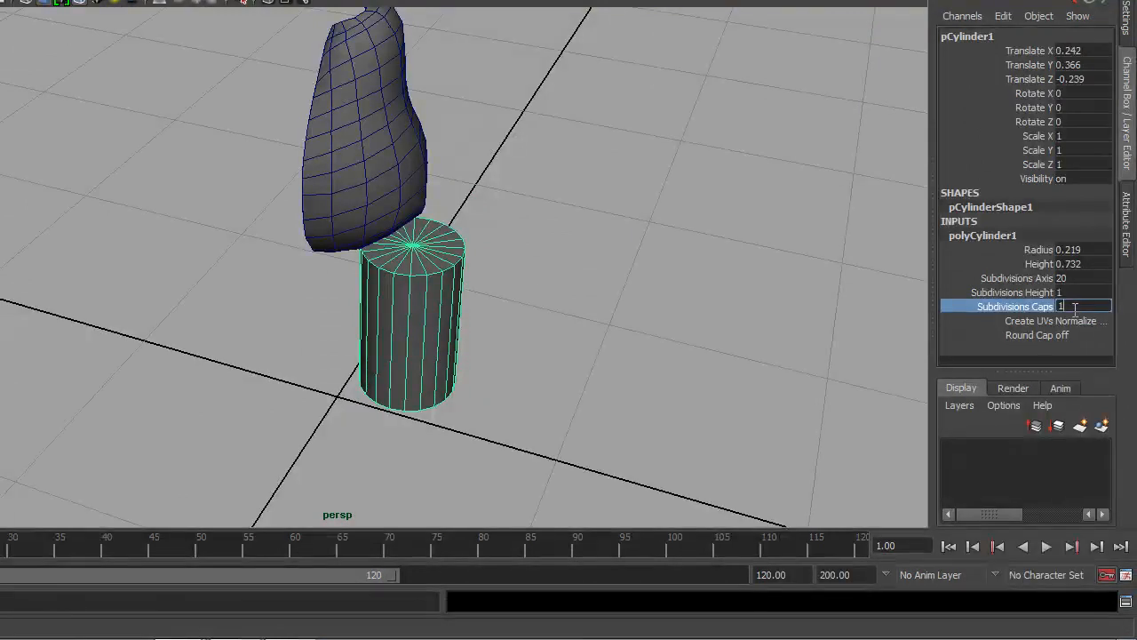
text(0)
key(Return)
click(1065, 280)
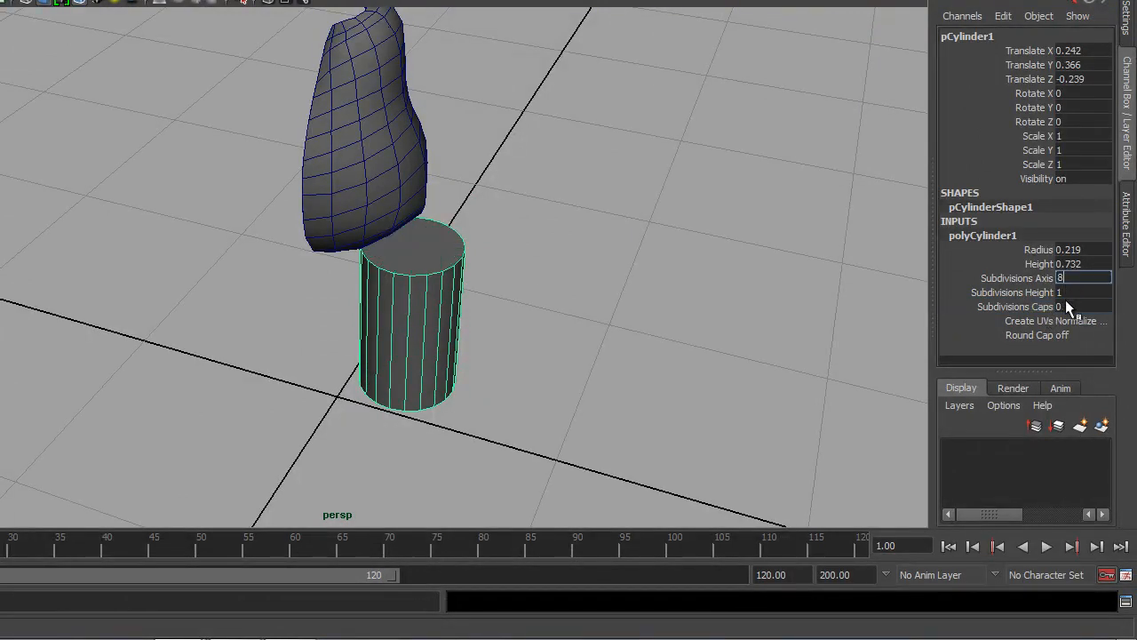
key(Return)
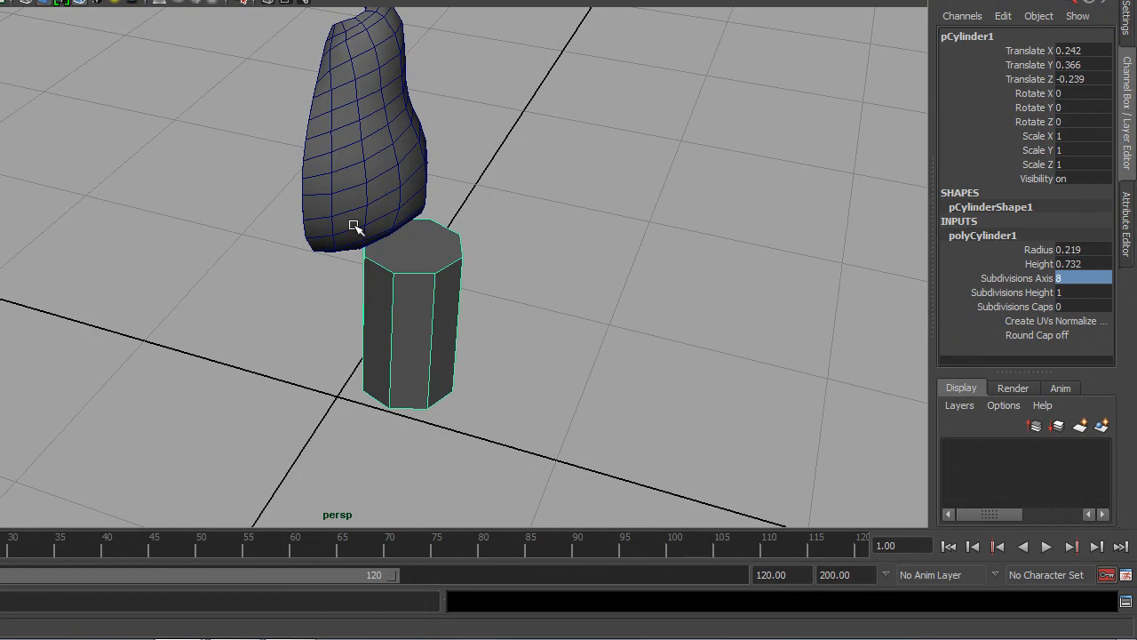
click(1071, 294)
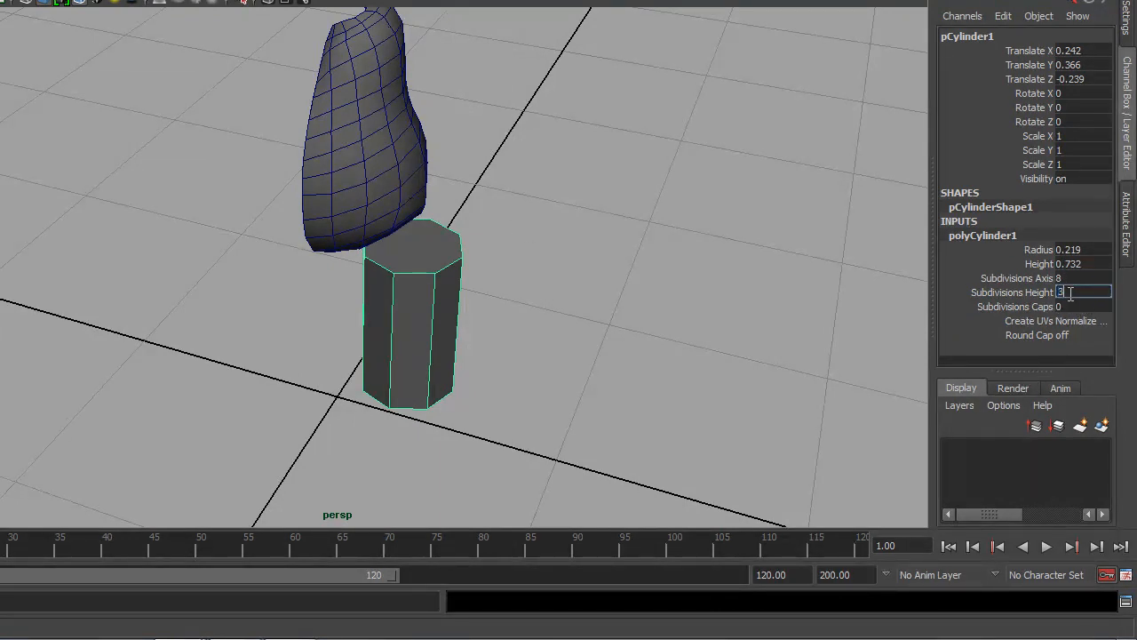
key(Return)
Step: Delete the cylinder's top and bottom cap faces, and return it to object mode
alt+drag(460, 353, 414, 314)
right_drag(418, 218, 429, 271)
click(429, 271)
key(Delete)
alt+drag(444, 406, 485, 263)
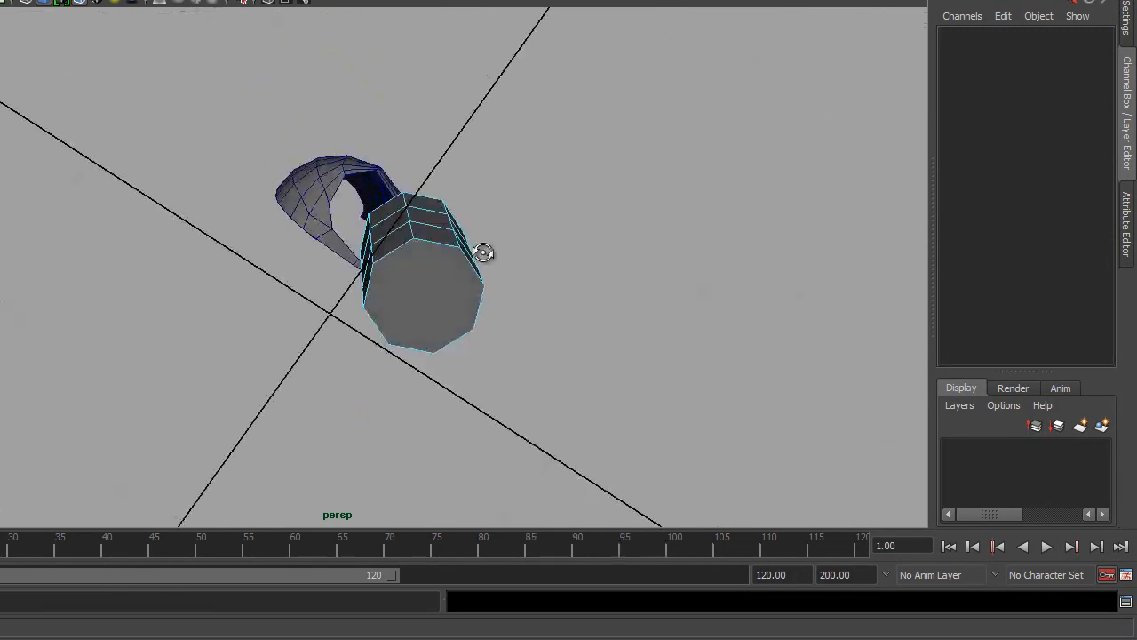
alt+drag(400, 249, 453, 305)
right_drag(452, 219, 522, 197)
click(437, 264)
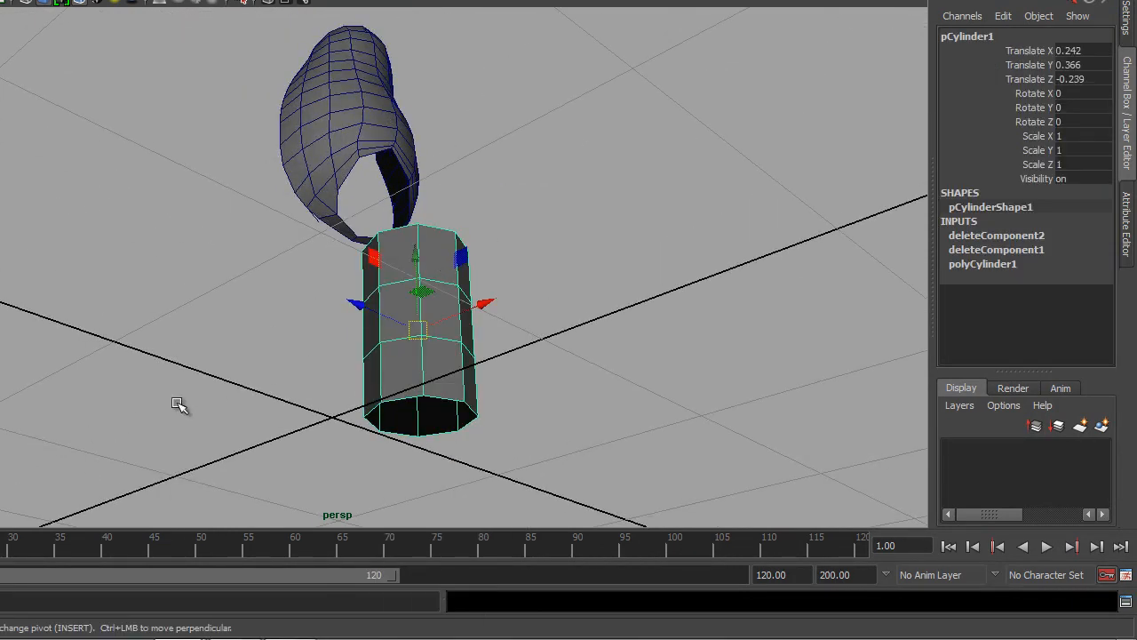
Step: Scale the open cylinder uniformly to about 0.698 and raise it to about Y 0.586 over the leg in the front reference
key(space)
alt+right_drag(145, 429, 41, 365)
alt+middle_drag(95, 399, 111, 335)
alt+right_drag(125, 382, 266, 501)
alt+middle_drag(169, 396, 170, 500)
alt+right_drag(169, 497, 281, 548)
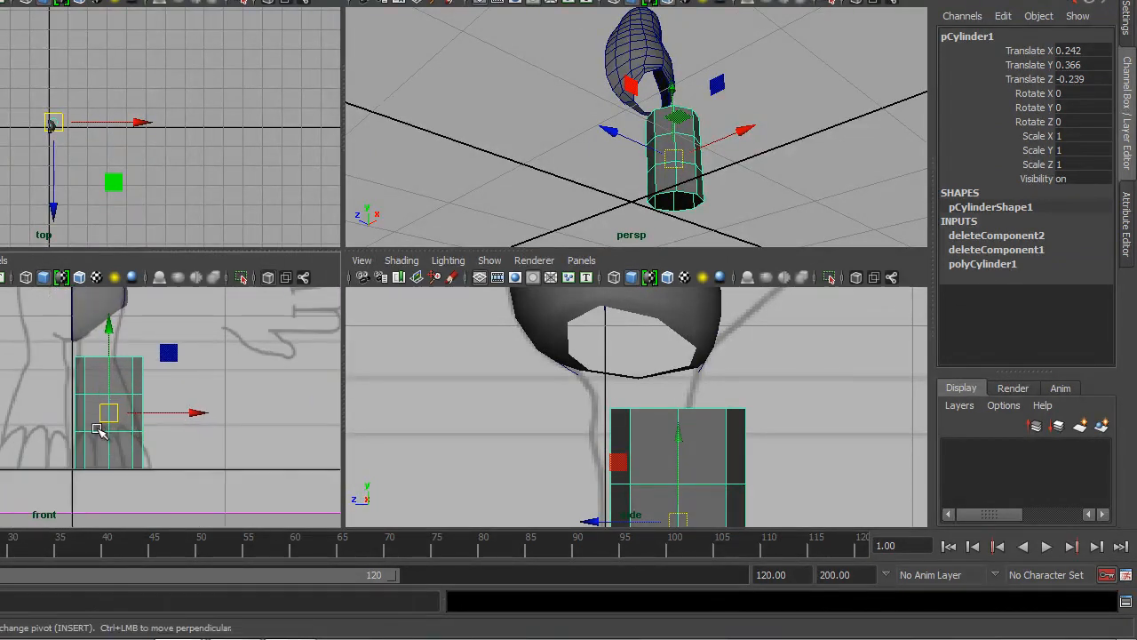
drag(110, 409, 86, 407)
key(r)
key(w)
key(Insert)
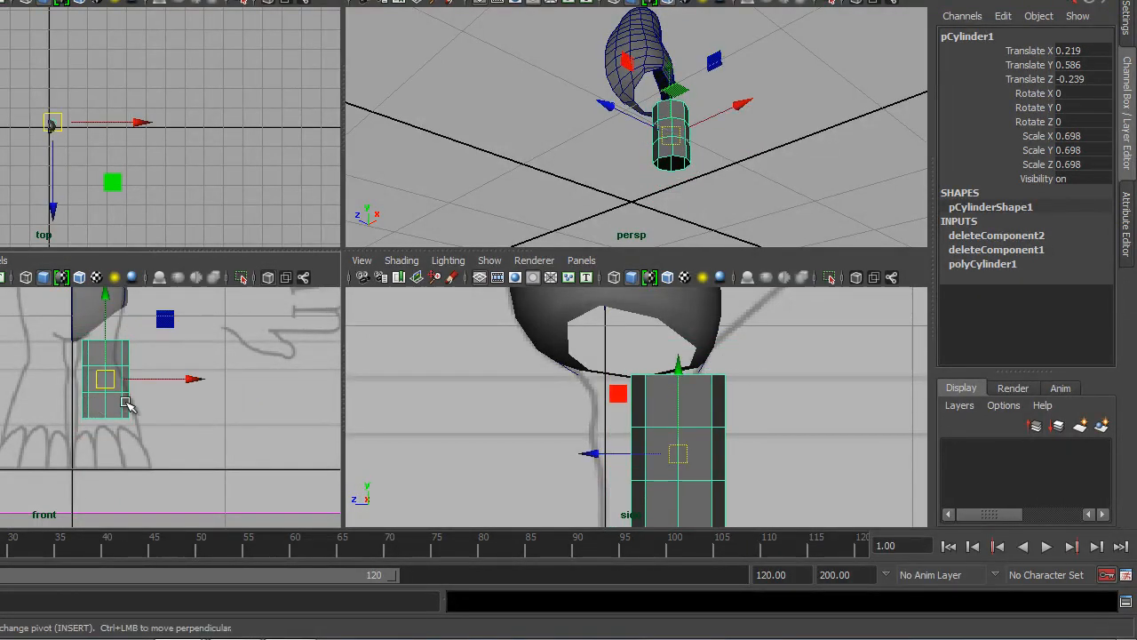
Step: Shift the cylinder along X to about 0.184 to align it with the drawn leg, and save the scene
key(Insert)
mouse_move(195, 388)
mouse_down()
mouse_move(188, 382)
mouse_move(182, 396)
mouse_up()
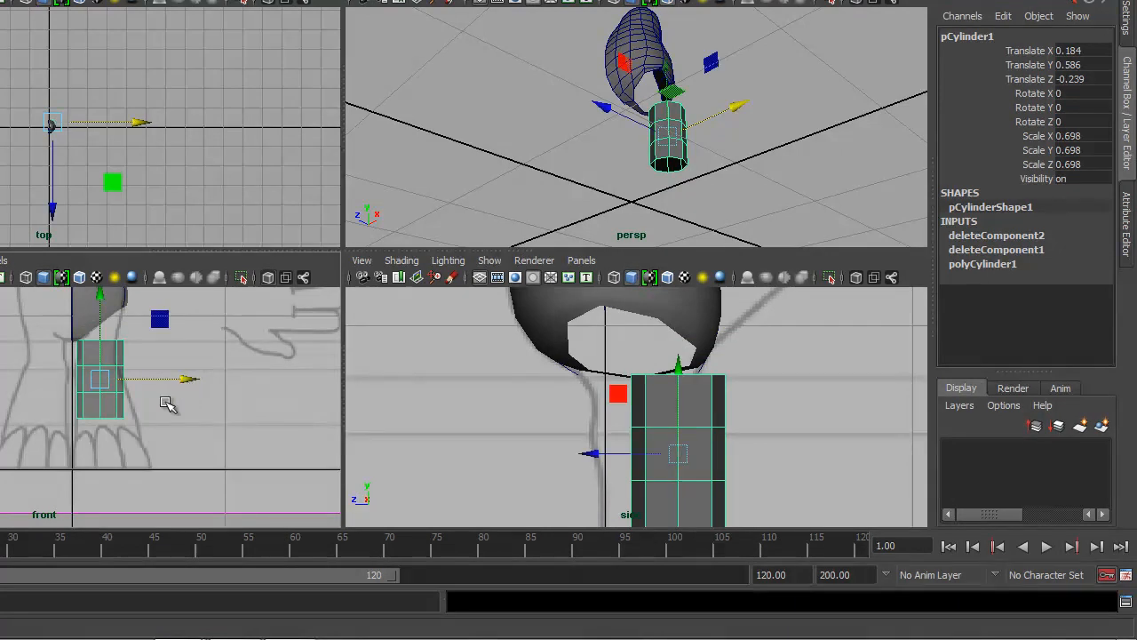
scroll(218, 470, up, 4)
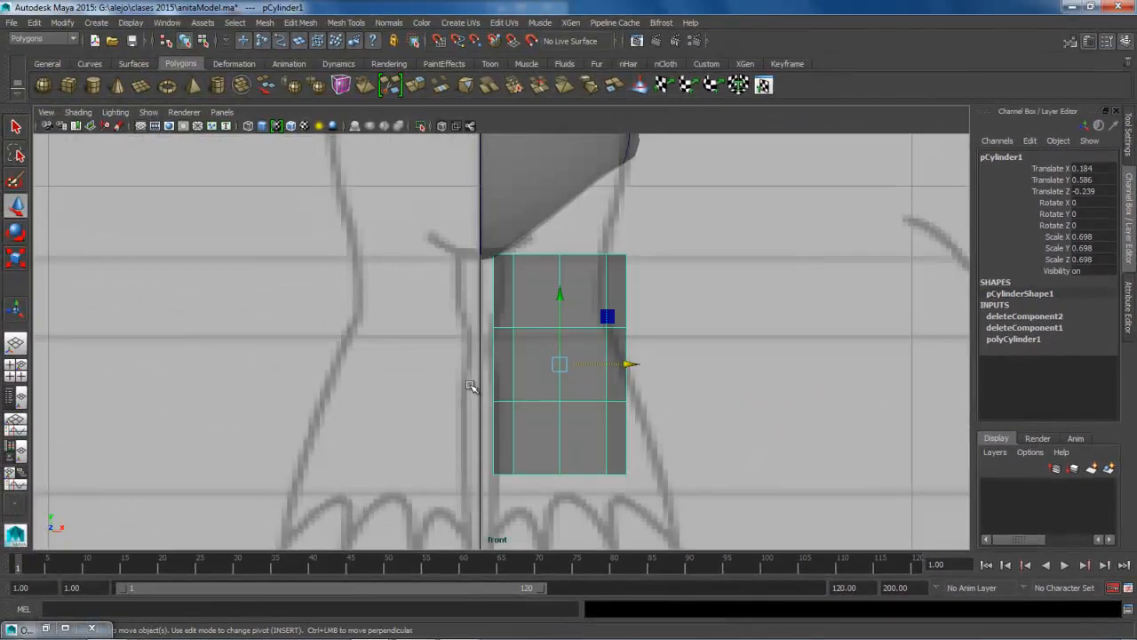
key(ctrl+s)
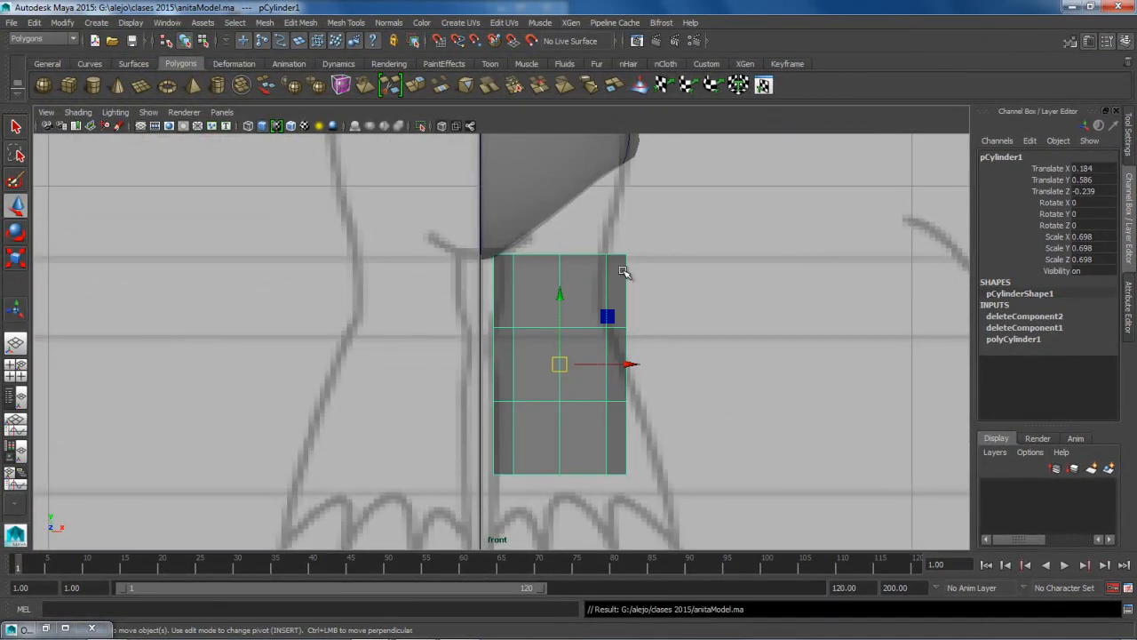
Step: Move the cylinder's outer vertex columns inward along X to narrow the leg, and pull the top outer vertex out to the outline
right_click(623, 271)
click(565, 271)
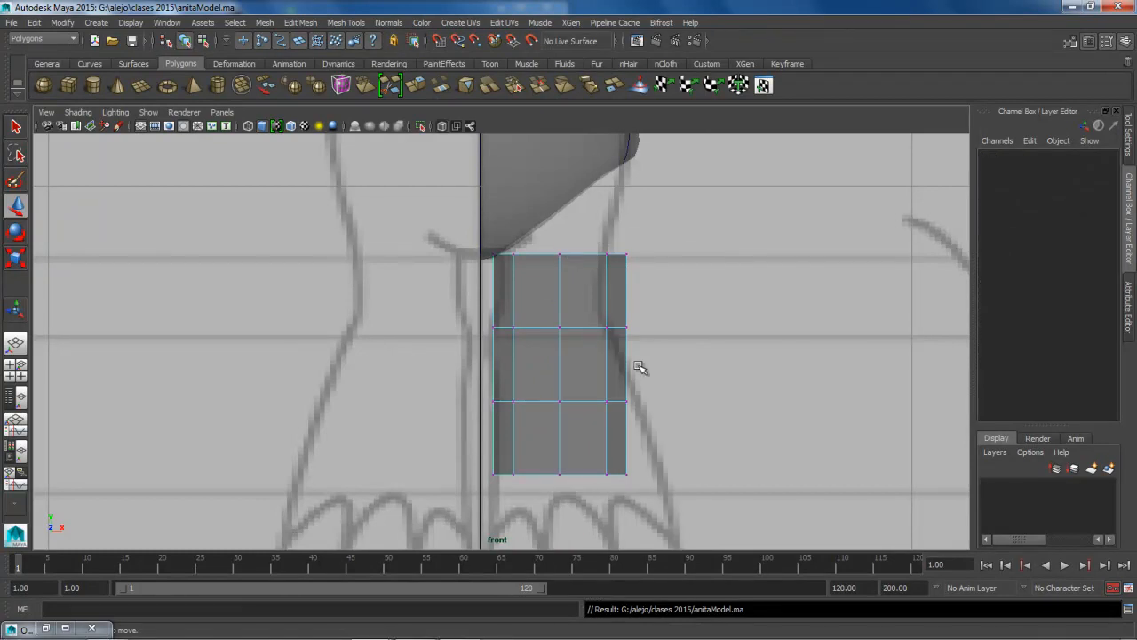
drag(550, 245, 673, 502)
drag(664, 365, 651, 367)
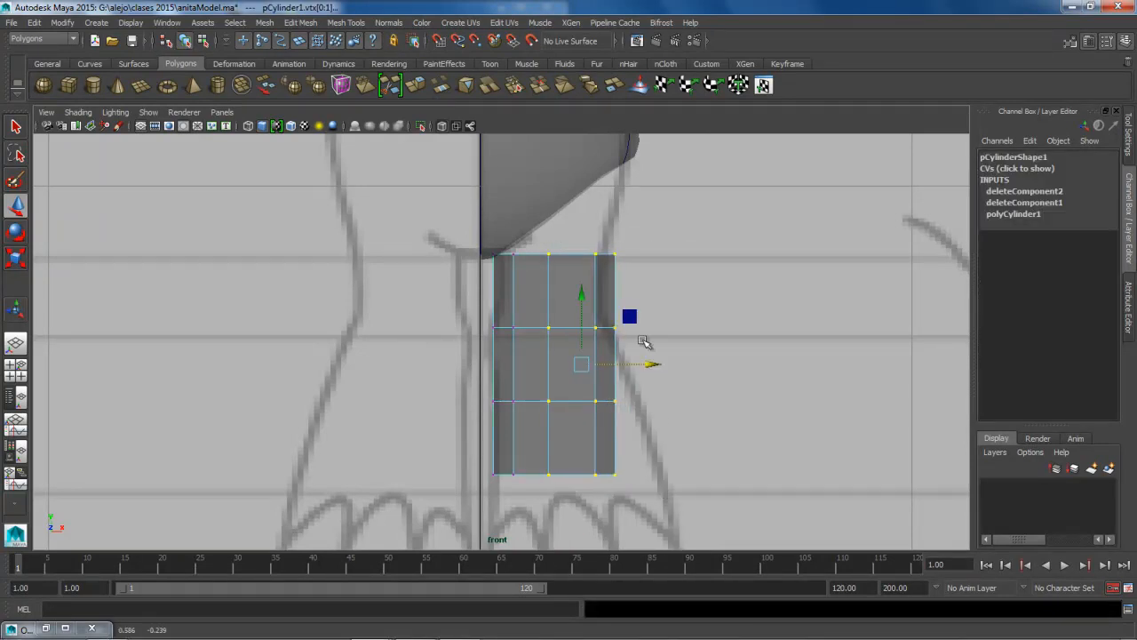
drag(585, 249, 635, 490)
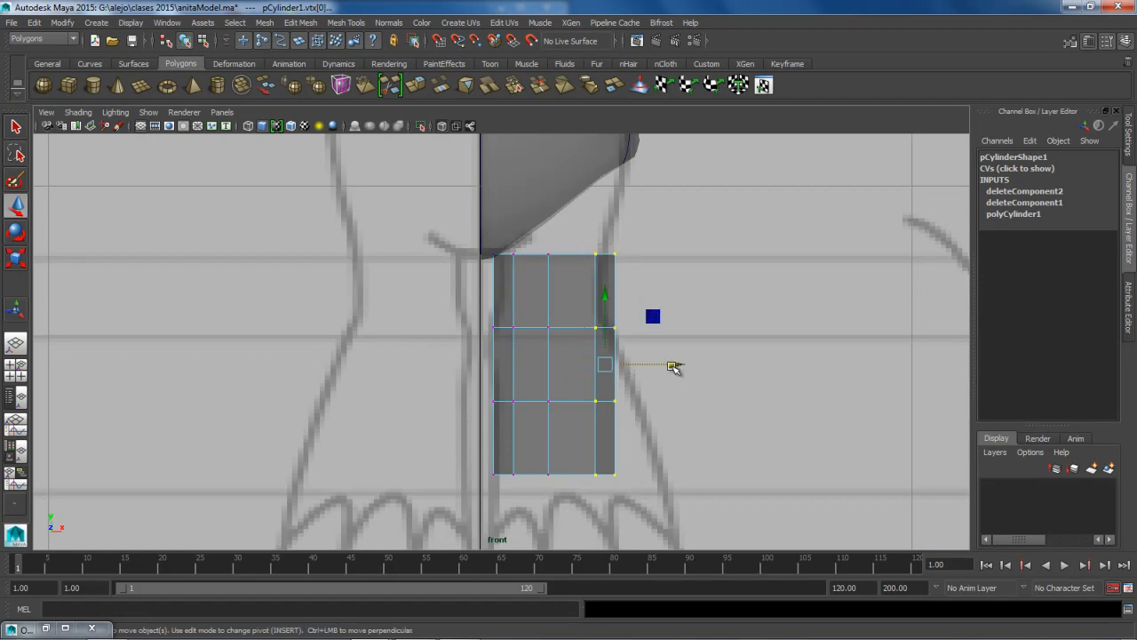
drag(672, 367, 655, 367)
click(595, 252)
drag(640, 257, 656, 253)
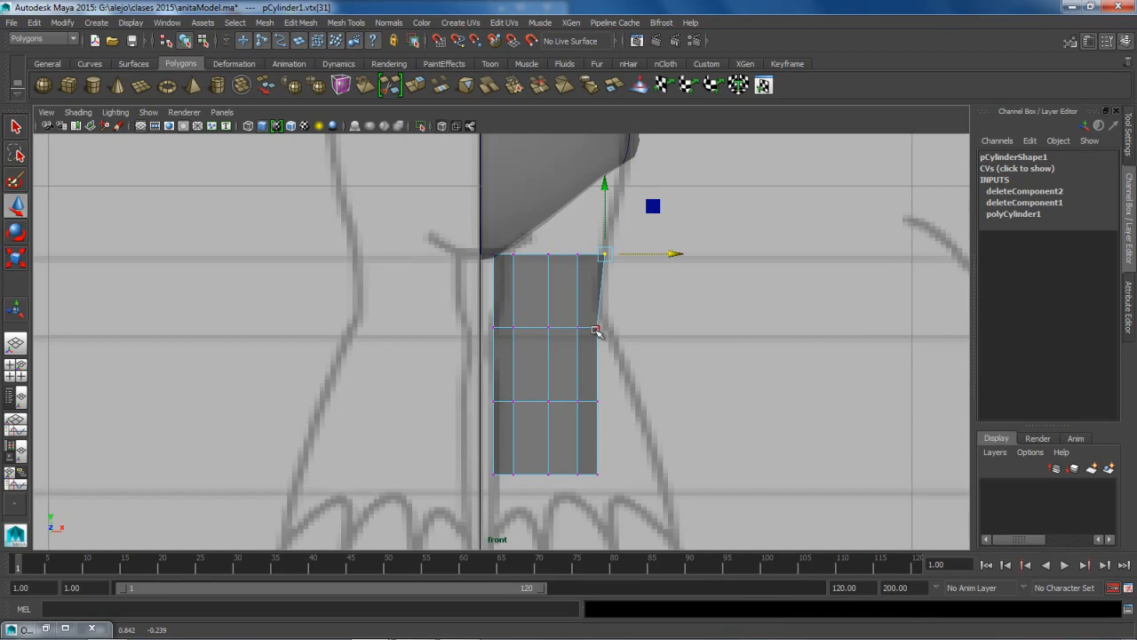
Step: Raise the two middle vertex rows towards the knee and lower the bottom row to just above the toes
drag(458, 309, 615, 341)
drag(546, 266, 546, 256)
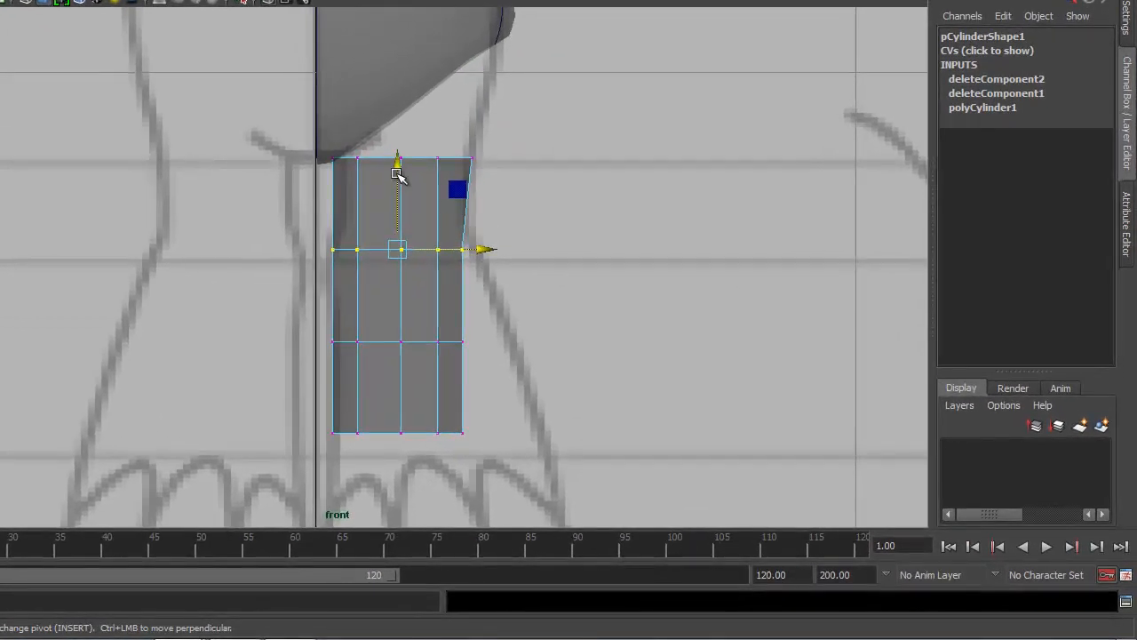
drag(397, 160, 399, 145)
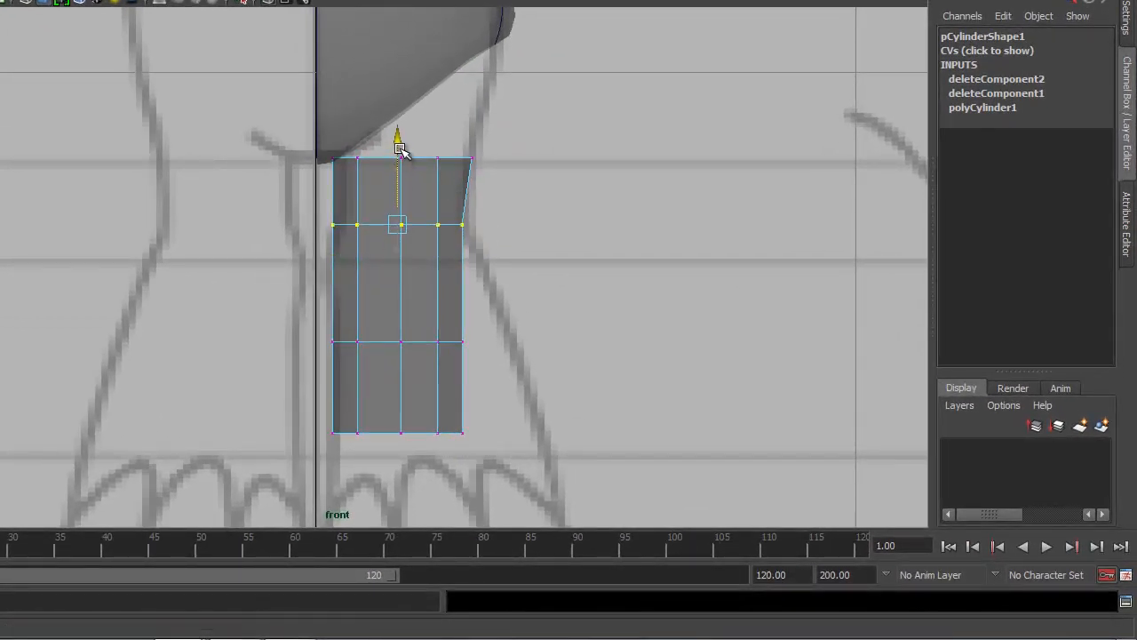
drag(285, 319, 526, 357)
drag(383, 256, 400, 203)
drag(328, 412, 489, 451)
drag(402, 344, 404, 370)
Step: Spread the bottom row's vertices along X so that the lower leg flares to the drawn outline
click(500, 418)
drag(456, 432, 496, 469)
drag(542, 433, 634, 446)
drag(423, 439, 577, 449)
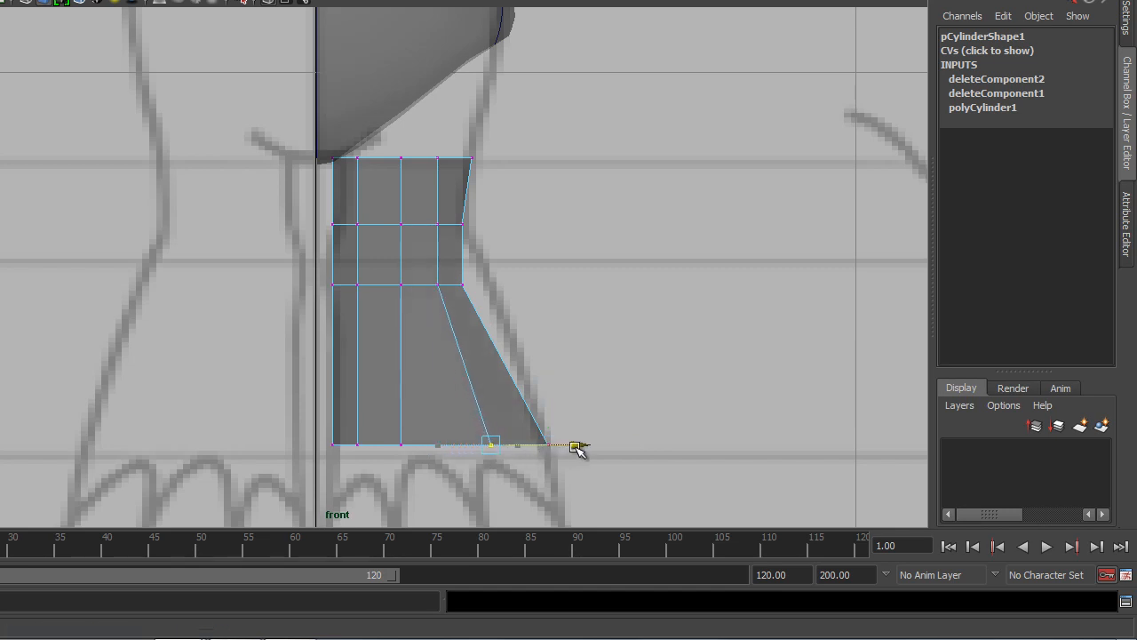
click(399, 447)
drag(474, 447, 511, 447)
drag(343, 428, 369, 458)
drag(439, 446, 448, 446)
drag(324, 426, 341, 451)
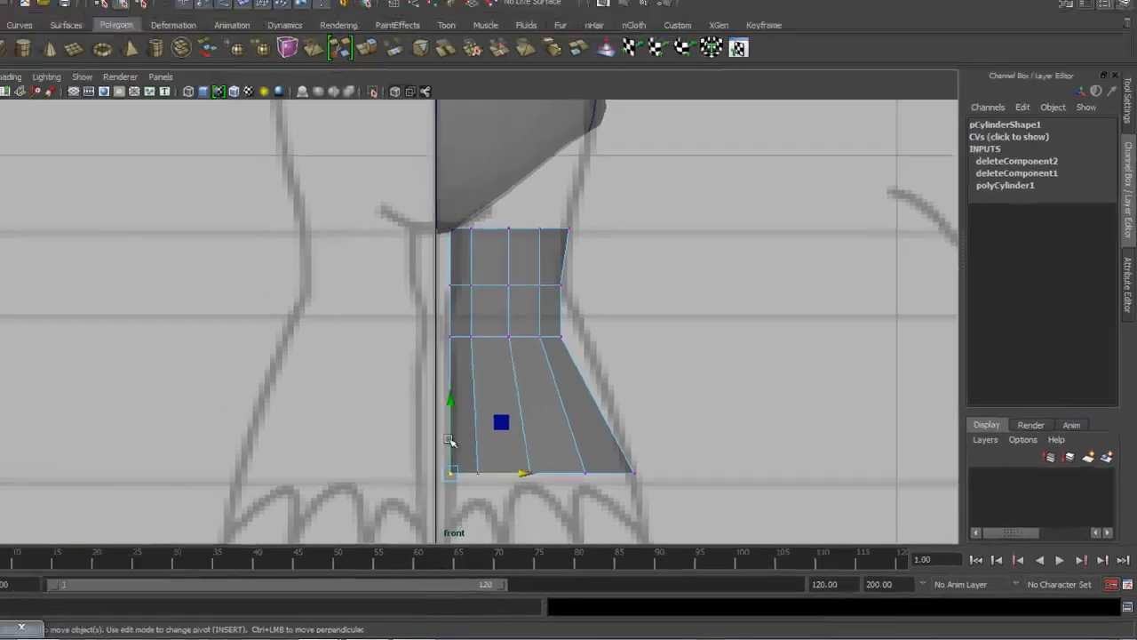
drag(551, 484, 551, 482)
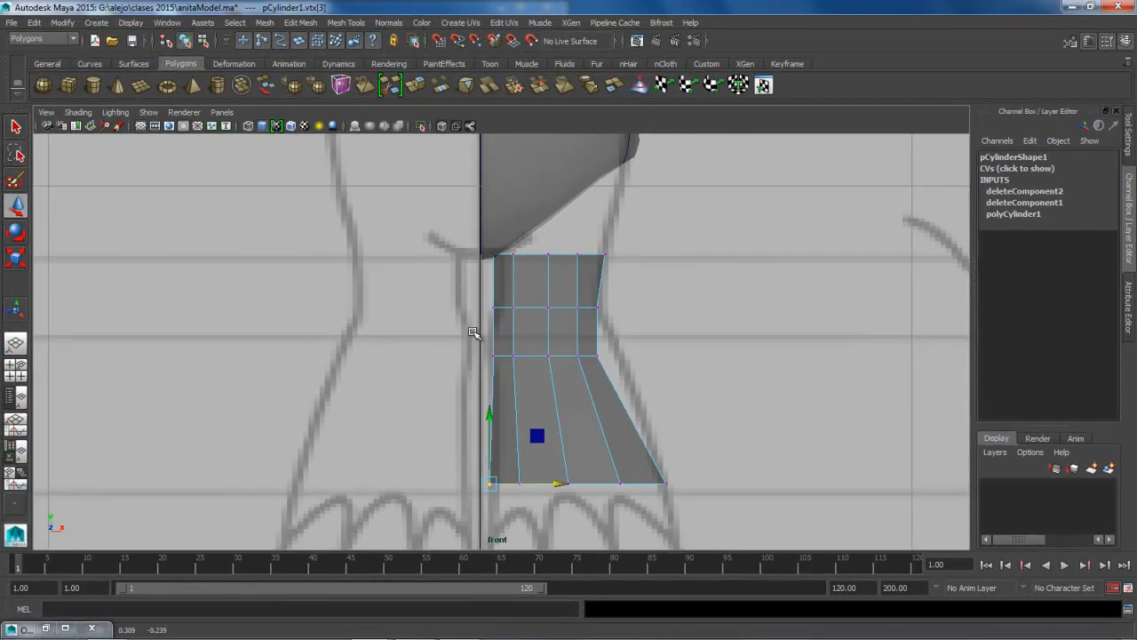
Step: Reposition the top rim's vertices one by one so the rim slopes up from the crotch to the outer hip
drag(478, 250, 503, 264)
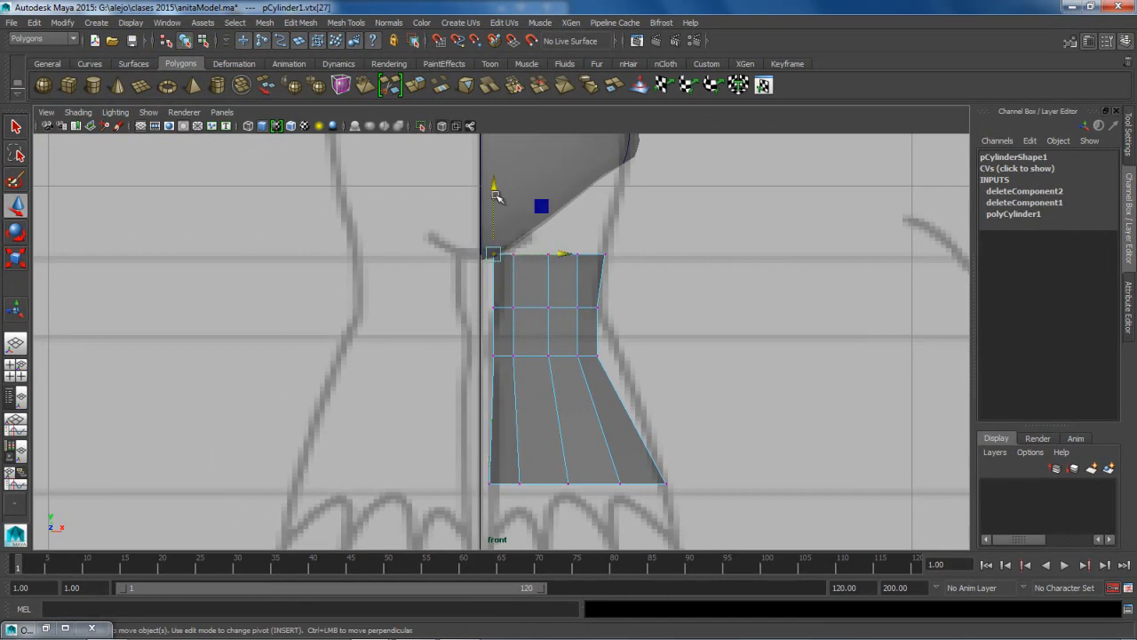
drag(550, 214, 547, 219)
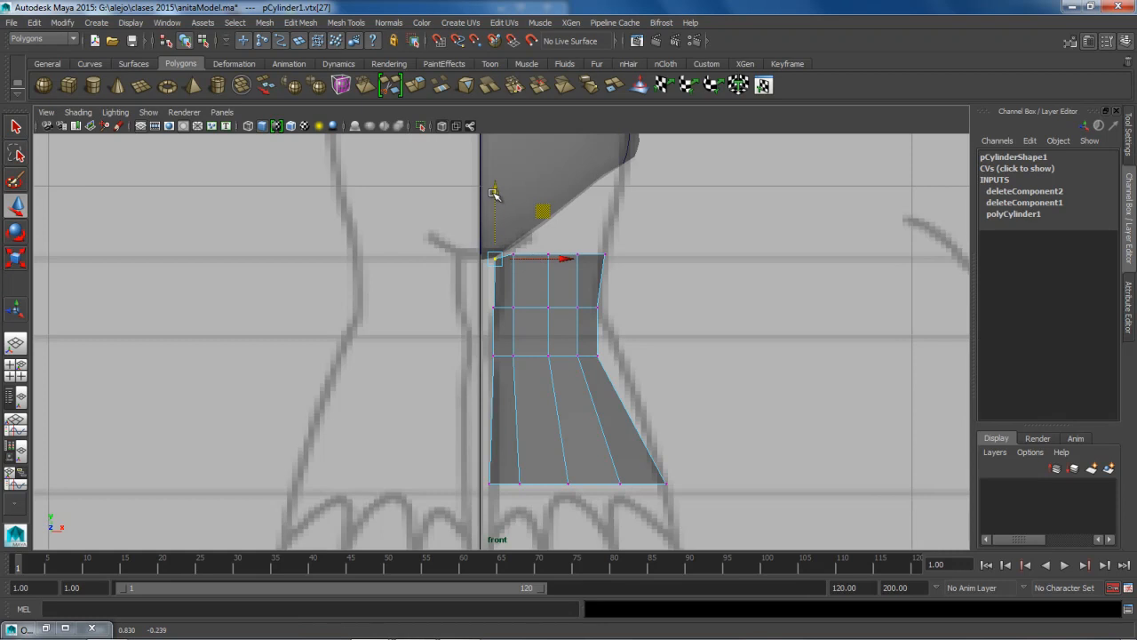
drag(508, 222, 521, 266)
drag(516, 182, 515, 188)
drag(546, 228, 556, 269)
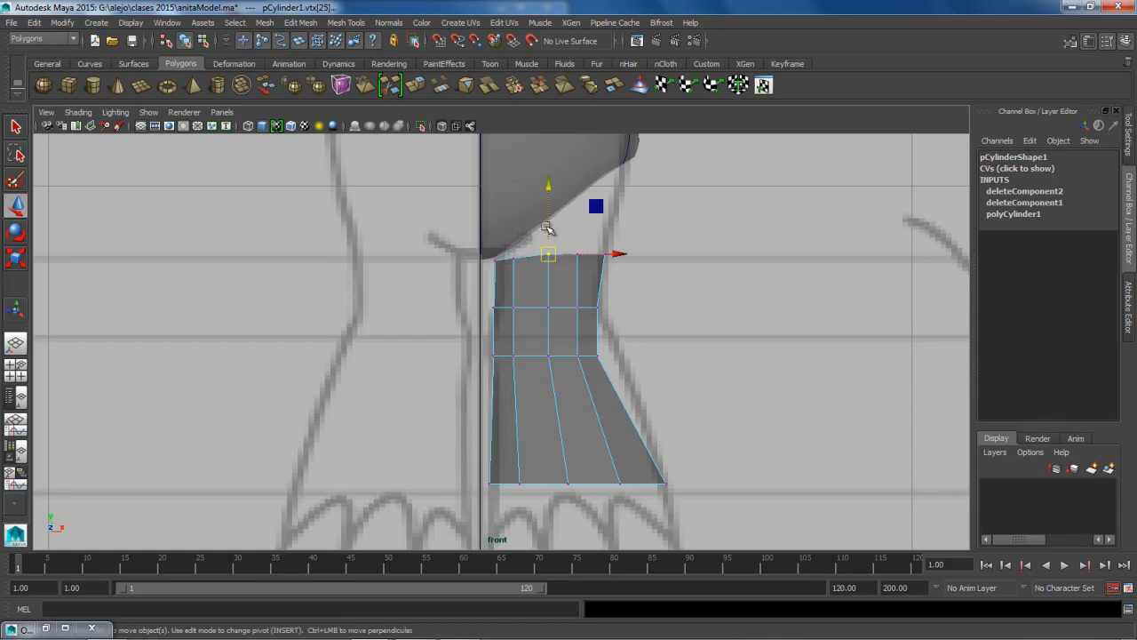
drag(547, 197, 549, 191)
drag(576, 229, 588, 269)
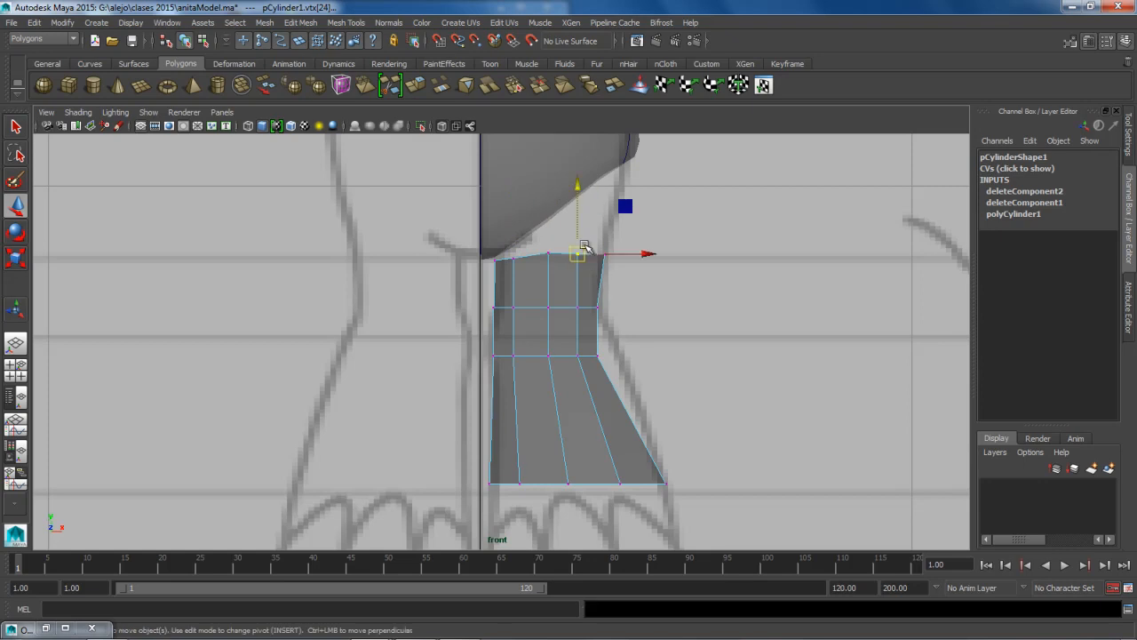
drag(577, 215, 577, 203)
drag(610, 238, 627, 195)
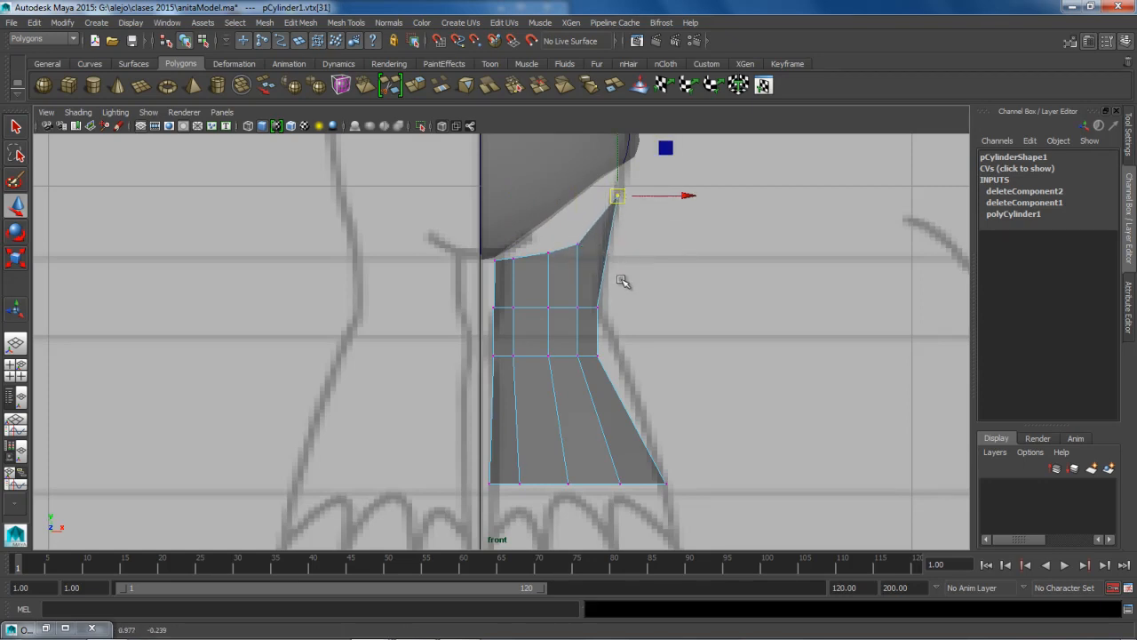
Step: Raise the upper middle row's outer vertex and reposition the lower middle row's vertices into a curve following the leg outline
drag(600, 311, 603, 297)
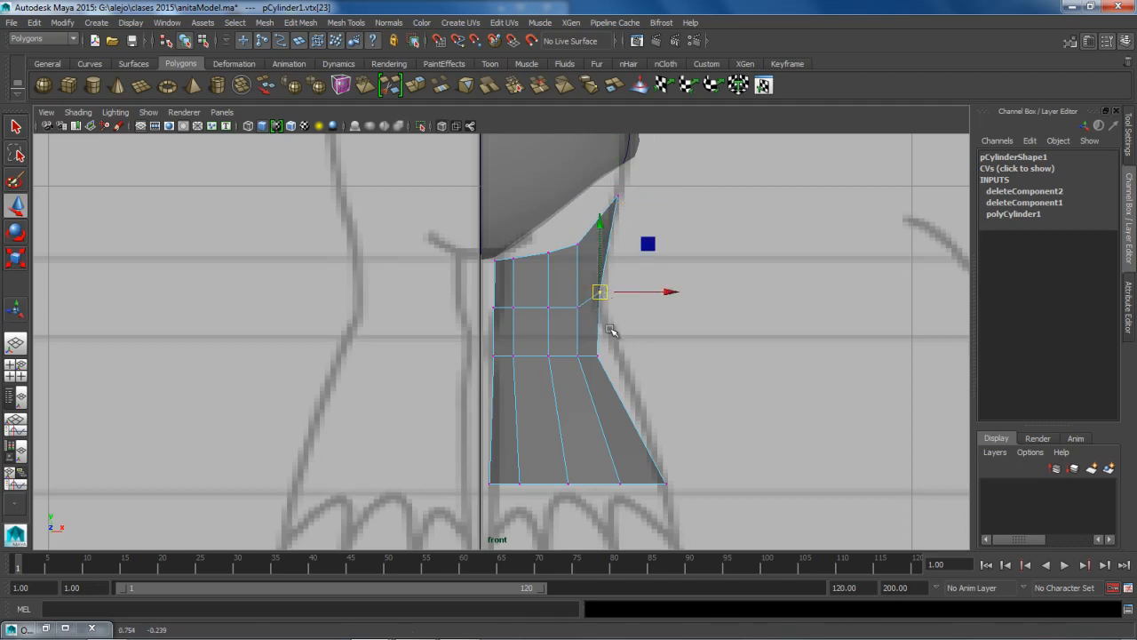
click(602, 358)
drag(601, 355, 579, 348)
click(584, 354)
click(548, 354)
drag(548, 355, 495, 355)
click(512, 350)
click(624, 342)
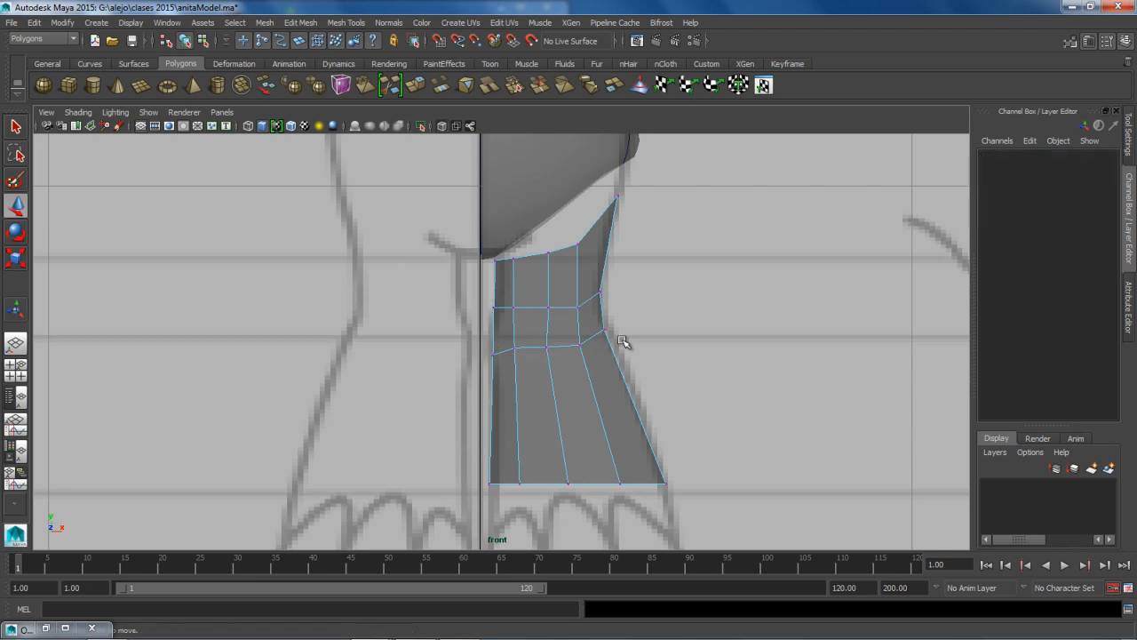
Step: Adjust the inner vertices of the upper middle row to curve it slightly downward, and save the scene
click(495, 305)
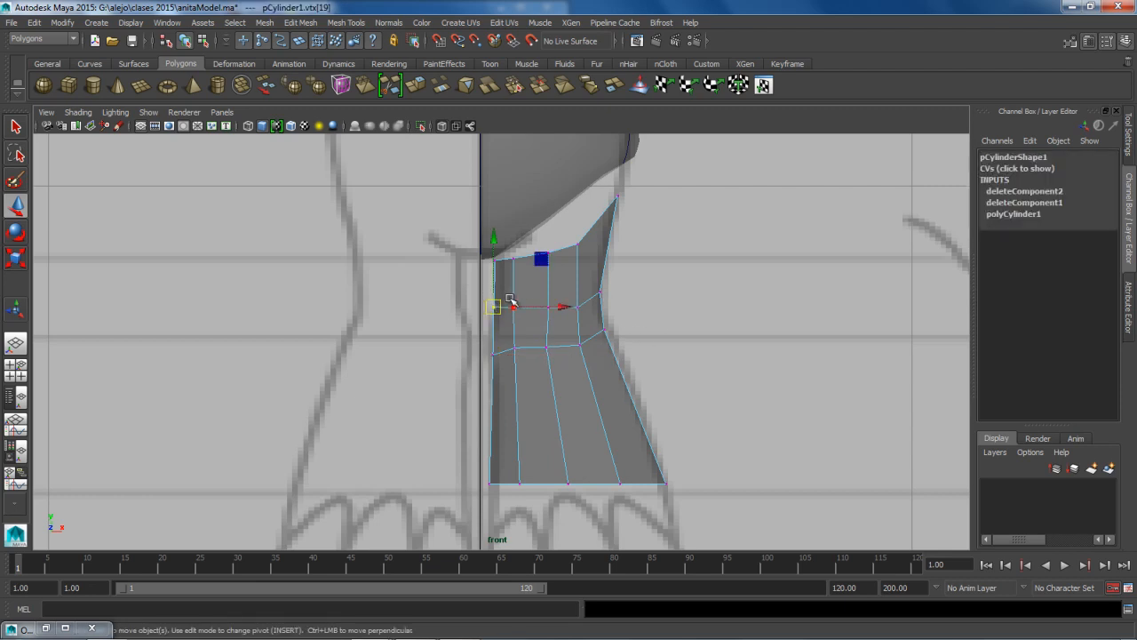
click(548, 311)
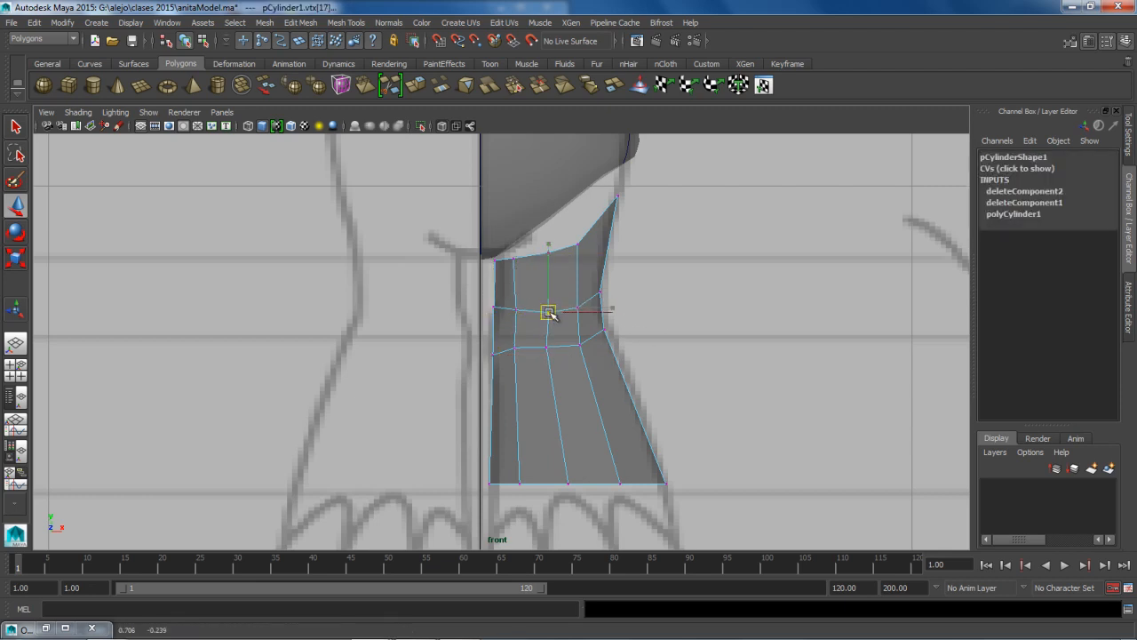
click(636, 303)
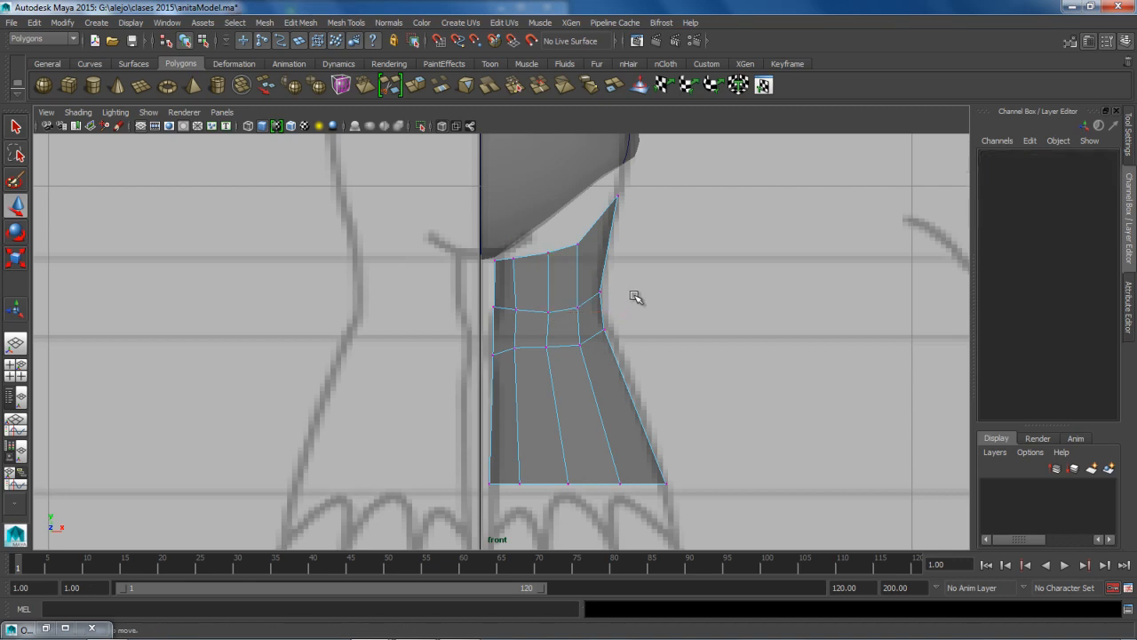
key(ctrl+s)
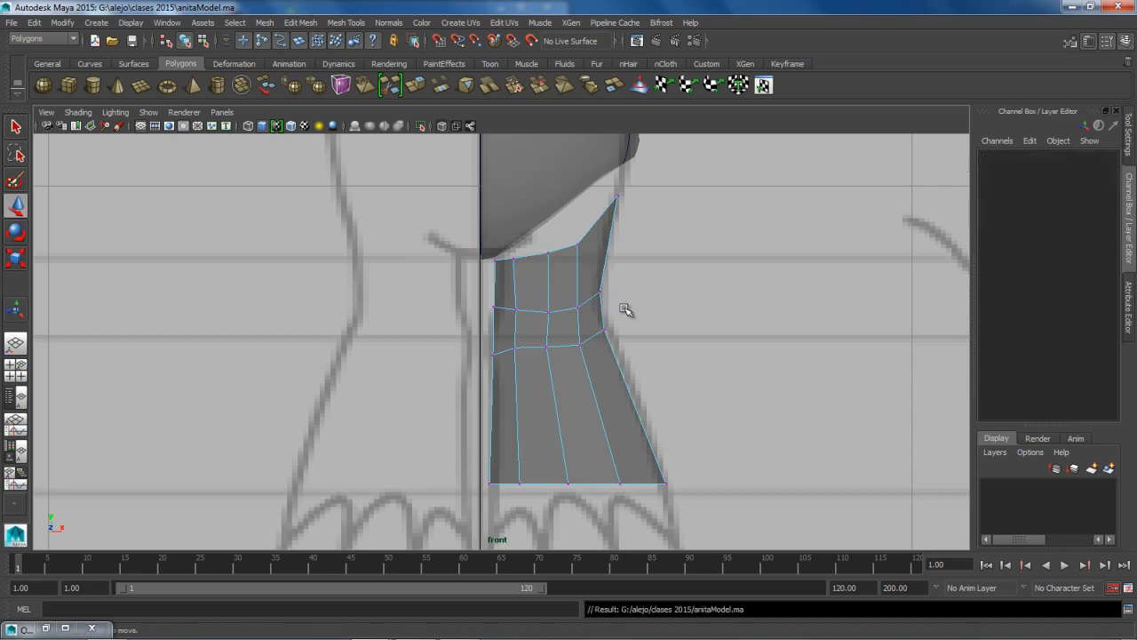
Step: In the side view, move the leg cylinder along Z to -0.108 over the drawn leg and turn on X-ray display
key(space)
key(space)
scroll(724, 443, down, 5)
scroll(663, 386, up, 5)
right_drag(588, 302, 647, 301)
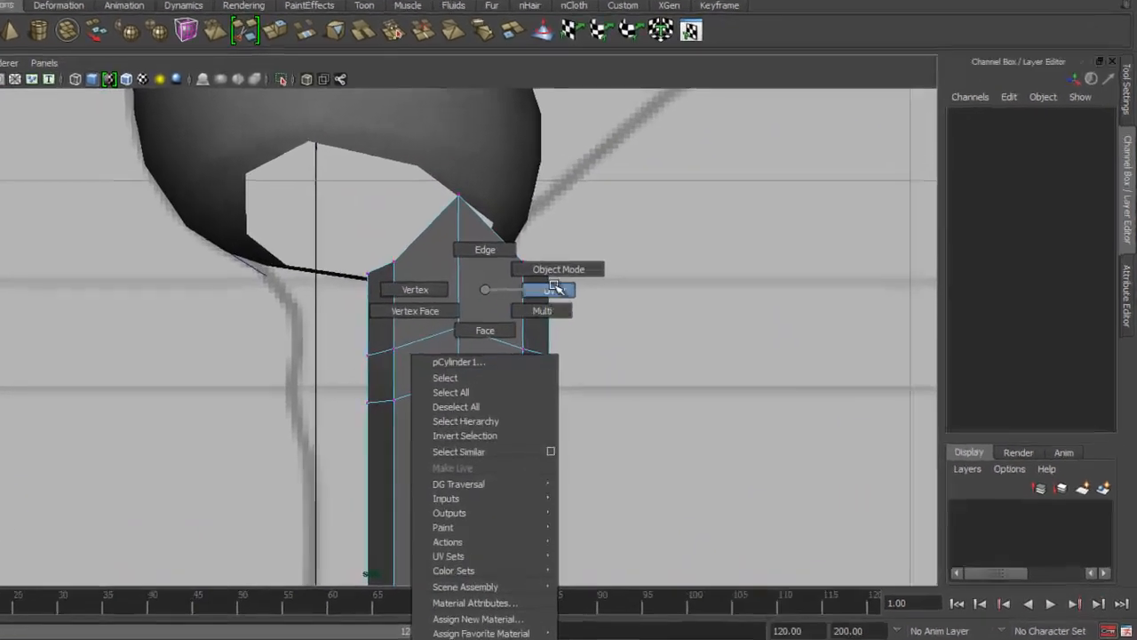
right_drag(554, 288, 556, 290)
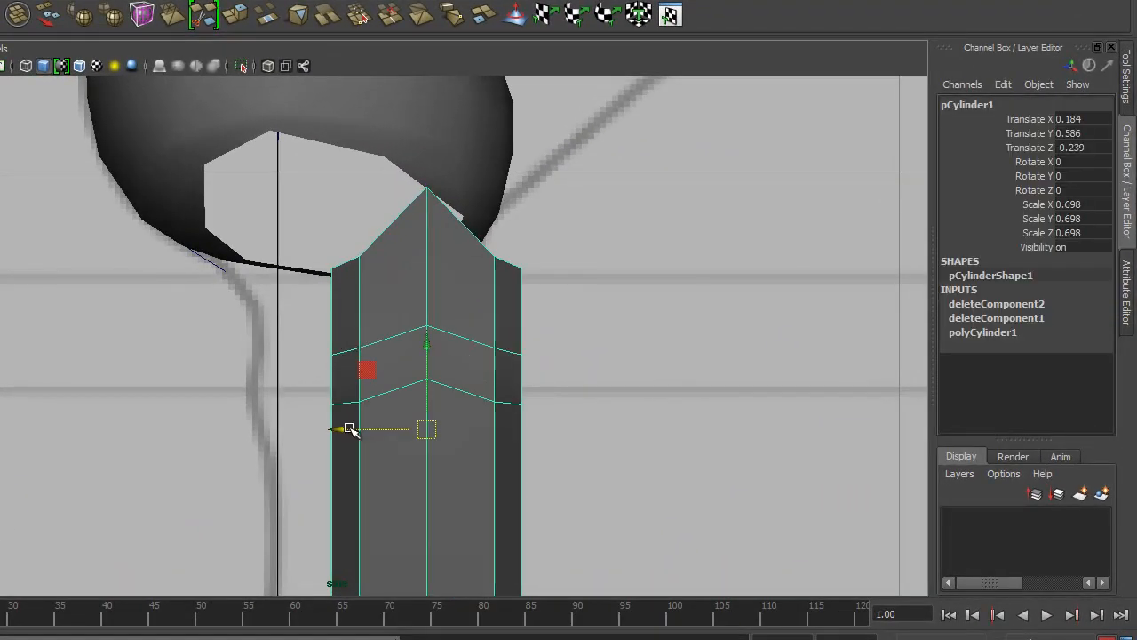
drag(348, 429, 267, 429)
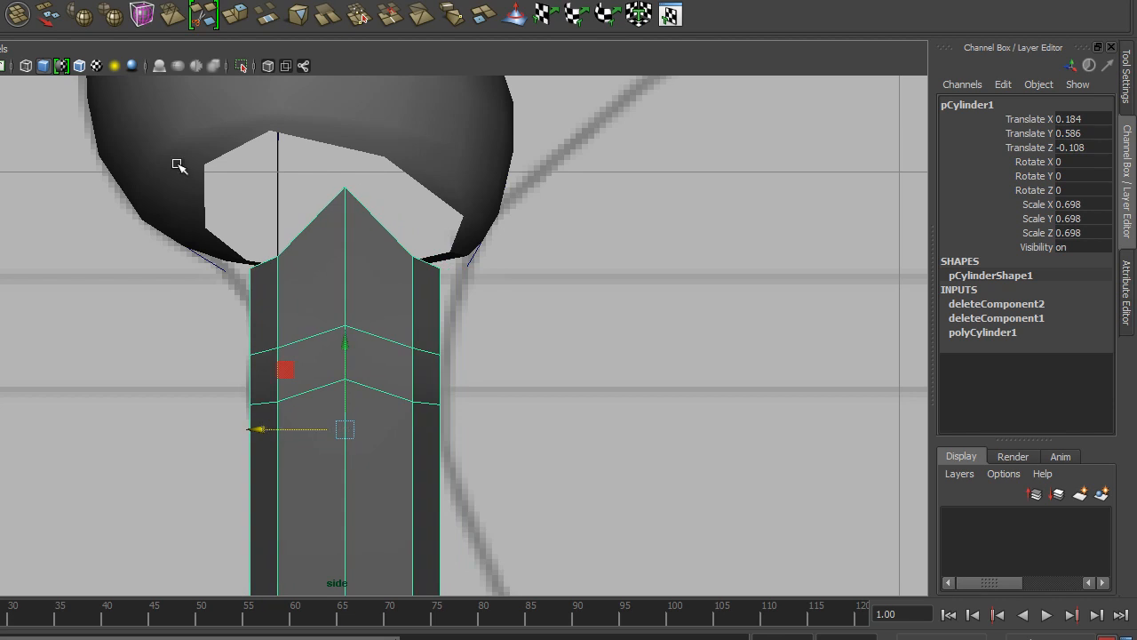
click(267, 66)
Step: Raise the two top-rim vertices beside the peak together to round the rim's slope in the side view
alt+middle_drag(470, 418, 488, 279)
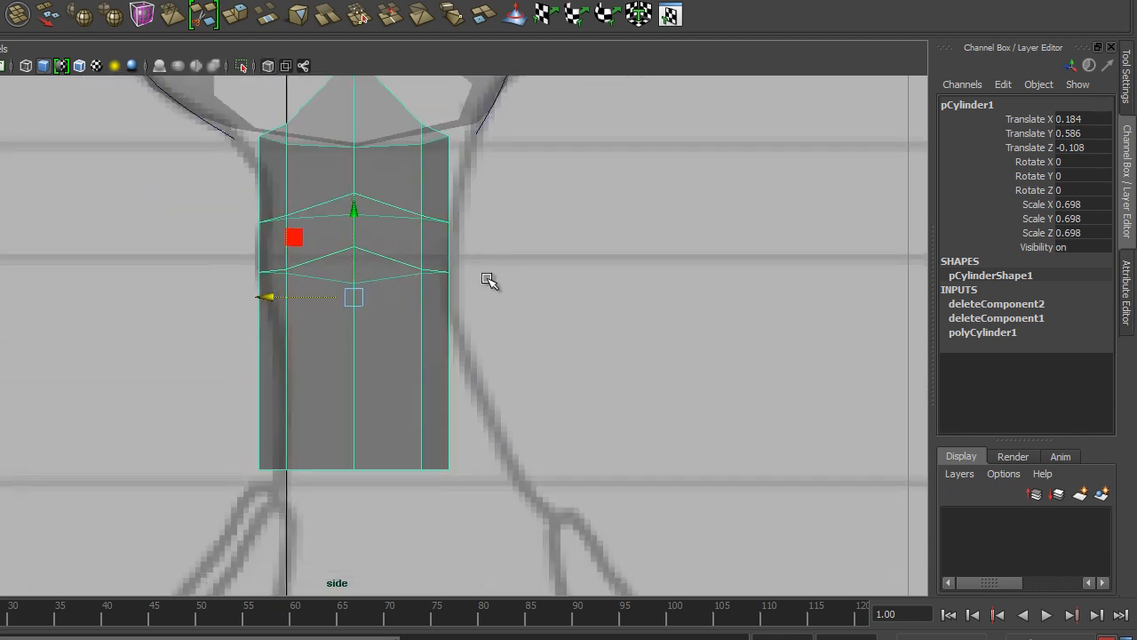
alt+middle_drag(388, 278, 388, 338)
right_drag(419, 244, 366, 242)
click(284, 183)
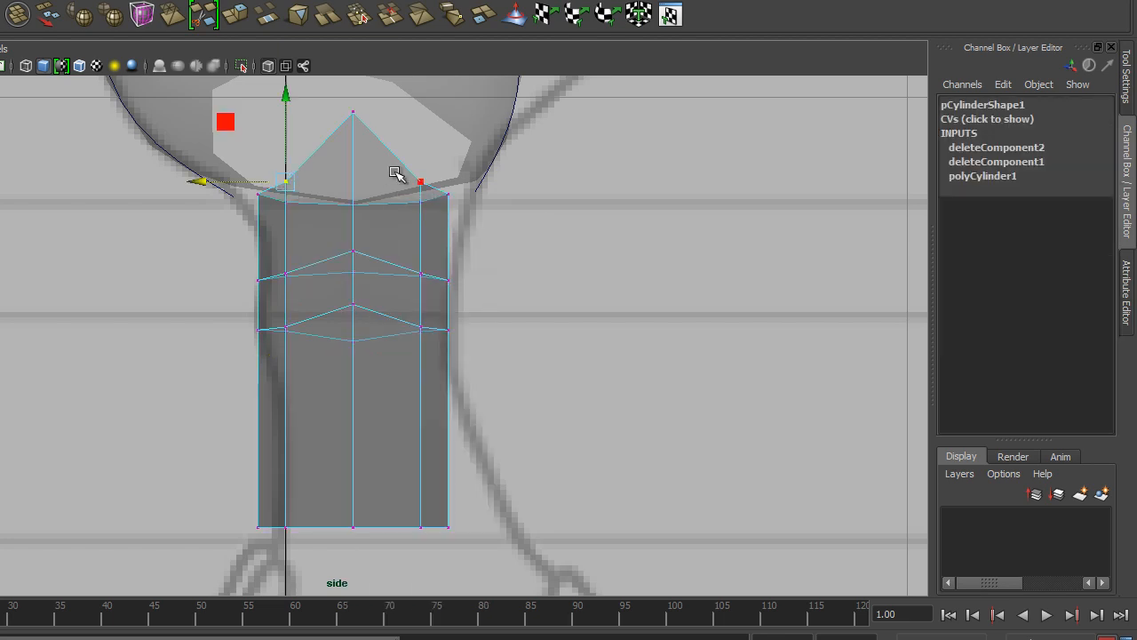
shift+drag(428, 189, 428, 190)
drag(358, 92, 368, 59)
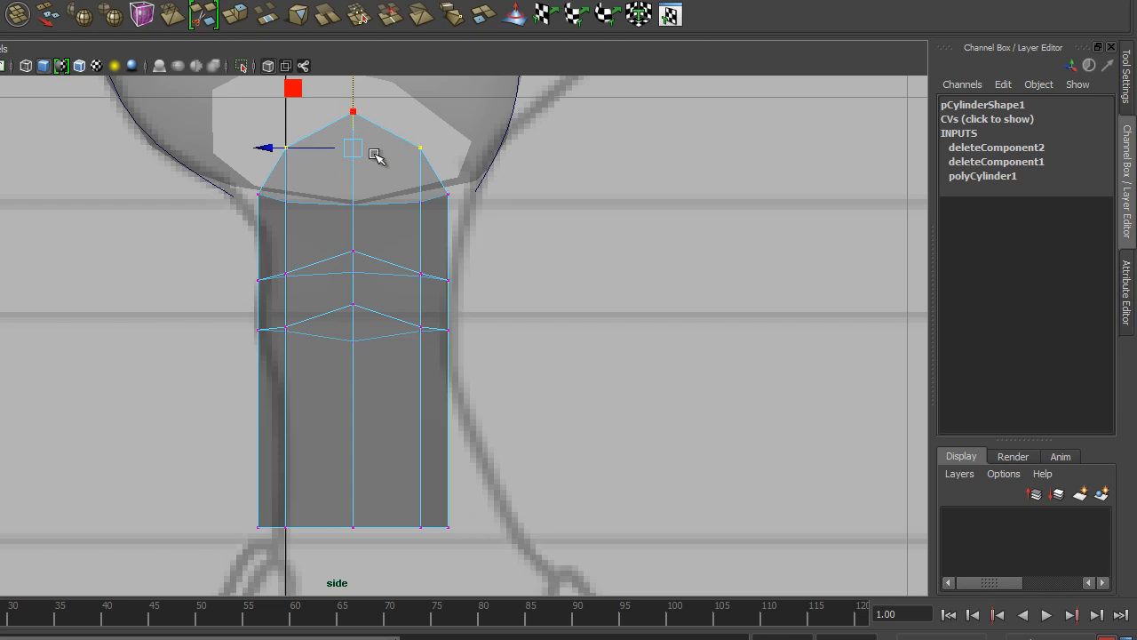
Step: Spread the top rim's front and back end vertices outward along Z to meet the body outline
click(435, 186)
drag(370, 191, 393, 194)
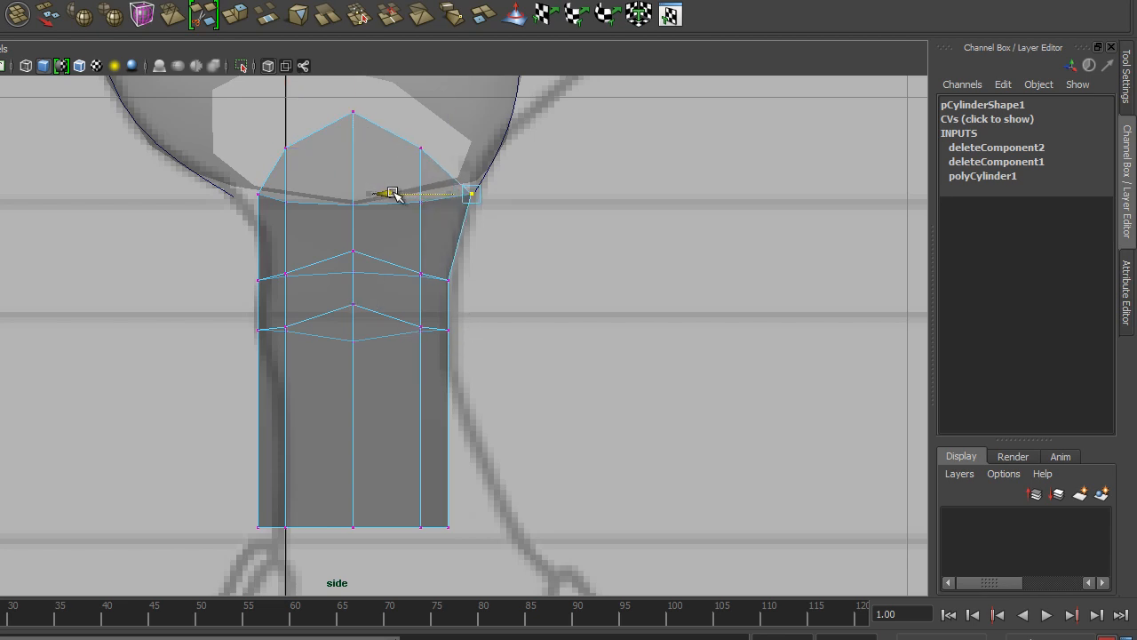
click(267, 204)
drag(174, 193, 142, 193)
Step: Reposition the front and back end vertices of the two middle rows to follow the side reference's leg outline
click(268, 293)
drag(168, 279, 266, 266)
click(263, 342)
click(265, 280)
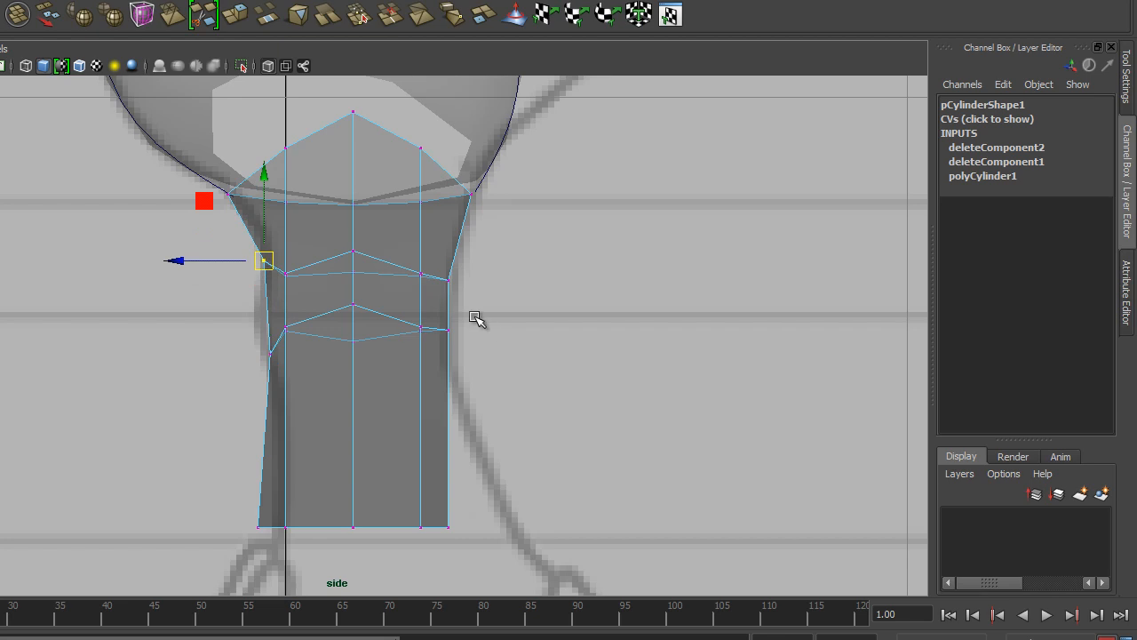
click(447, 279)
drag(448, 281, 447, 278)
click(449, 331)
drag(450, 332, 450, 337)
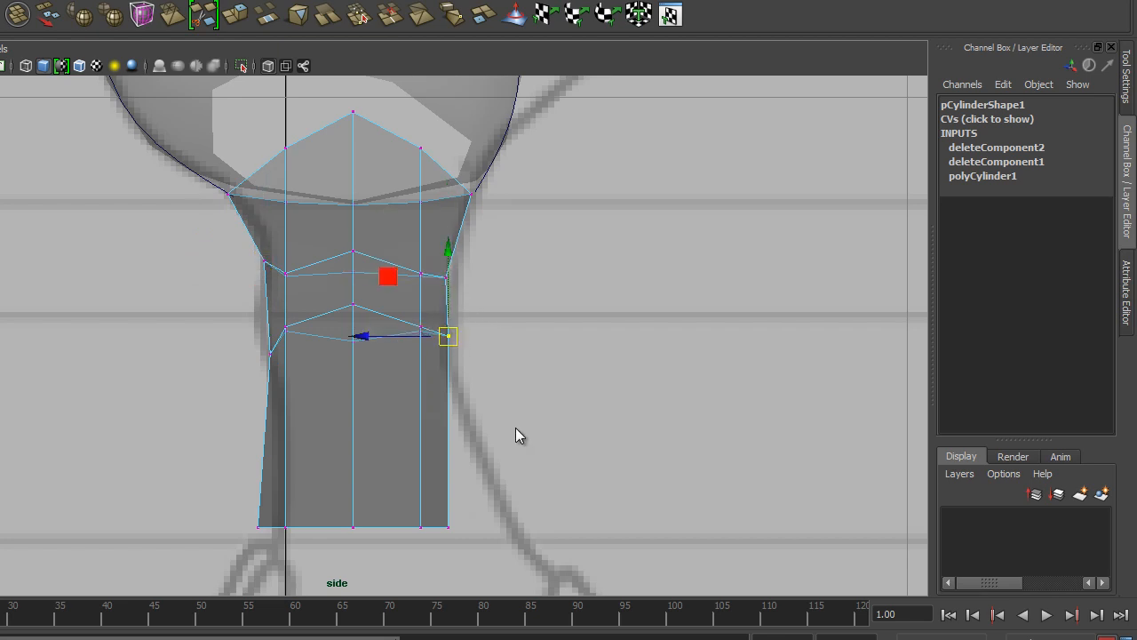
Step: Shift the bottom row's vertices along Z so the lower leg flares backward to the side outline
click(563, 453)
alt+middle_drag(564, 472, 524, 301)
drag(398, 345, 431, 384)
mouse_move(320, 355)
mouse_down()
mouse_move(388, 355)
mouse_move(404, 375)
mouse_move(297, 352)
mouse_move(332, 355)
mouse_move(331, 369)
mouse_up()
middle_drag(225, 355, 246, 350)
drag(234, 333, 256, 373)
drag(186, 358, 151, 356)
Step: In the perspective view, insert two edge loops across the lower leg with the Insert Edge Loop Tool
key(space)
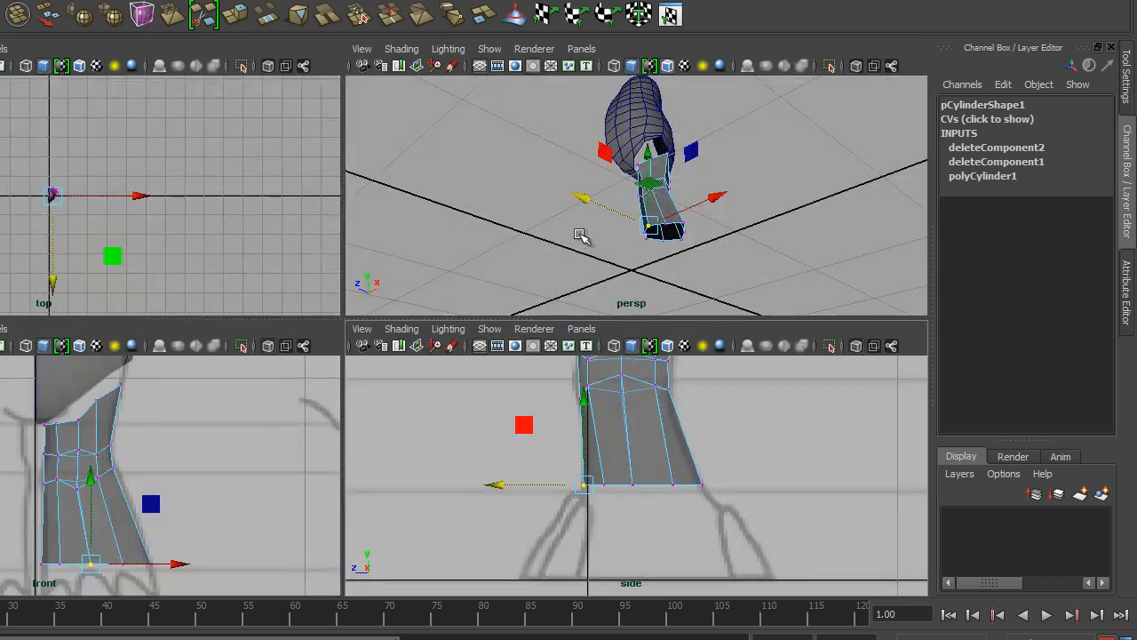
key(space)
alt+drag(435, 282, 477, 332)
alt+right_drag(477, 333, 475, 406)
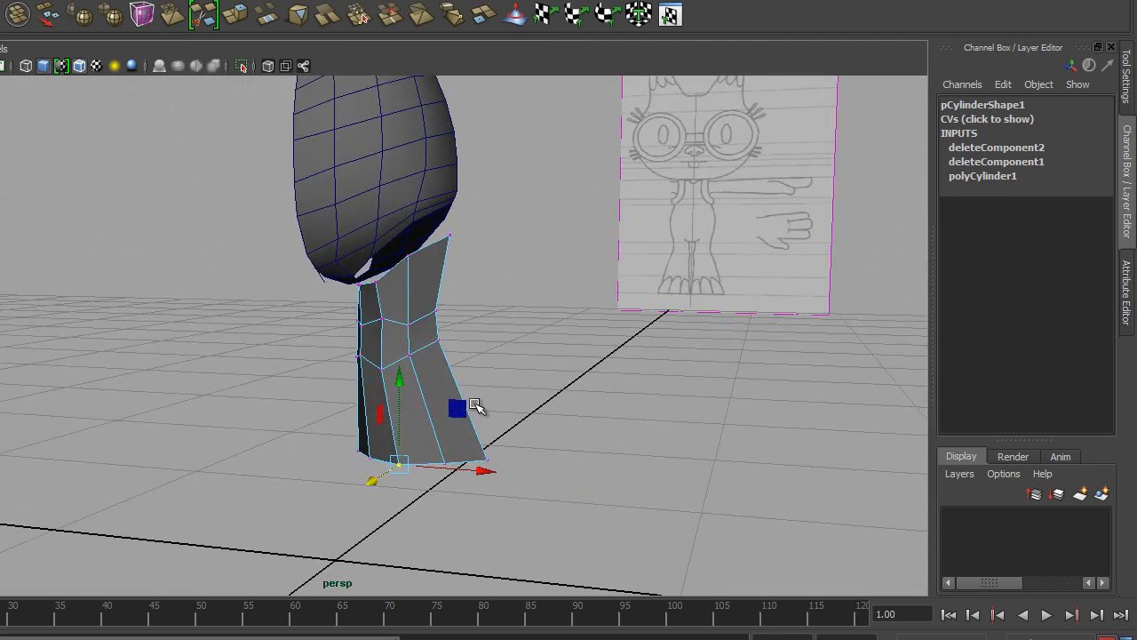
right_drag(436, 285, 494, 263)
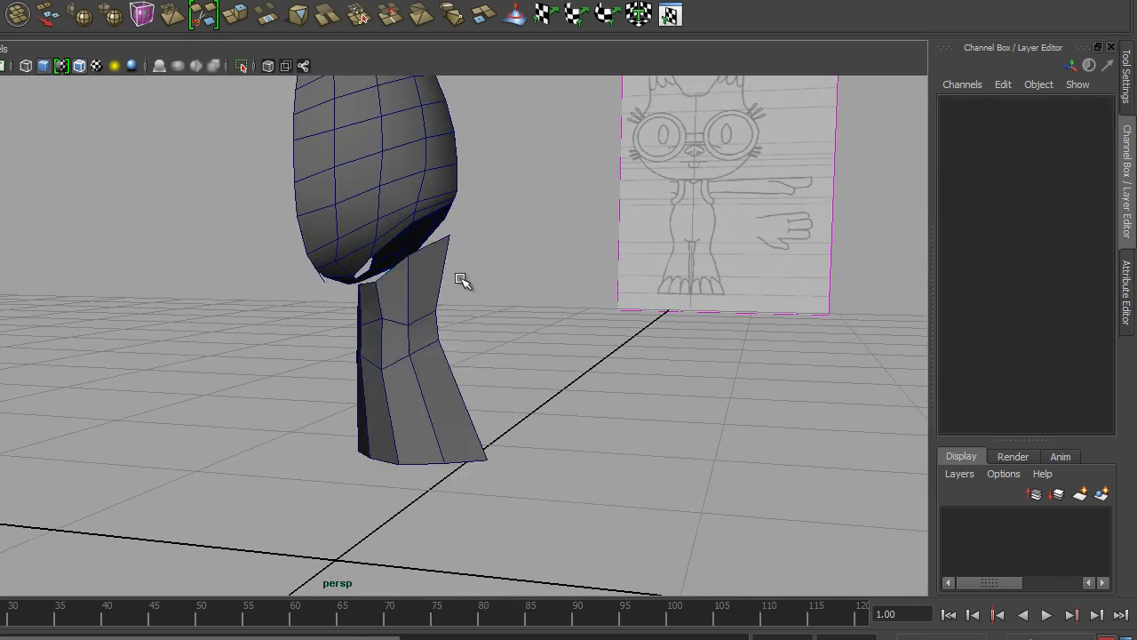
click(418, 282)
alt+drag(419, 283, 391, 400)
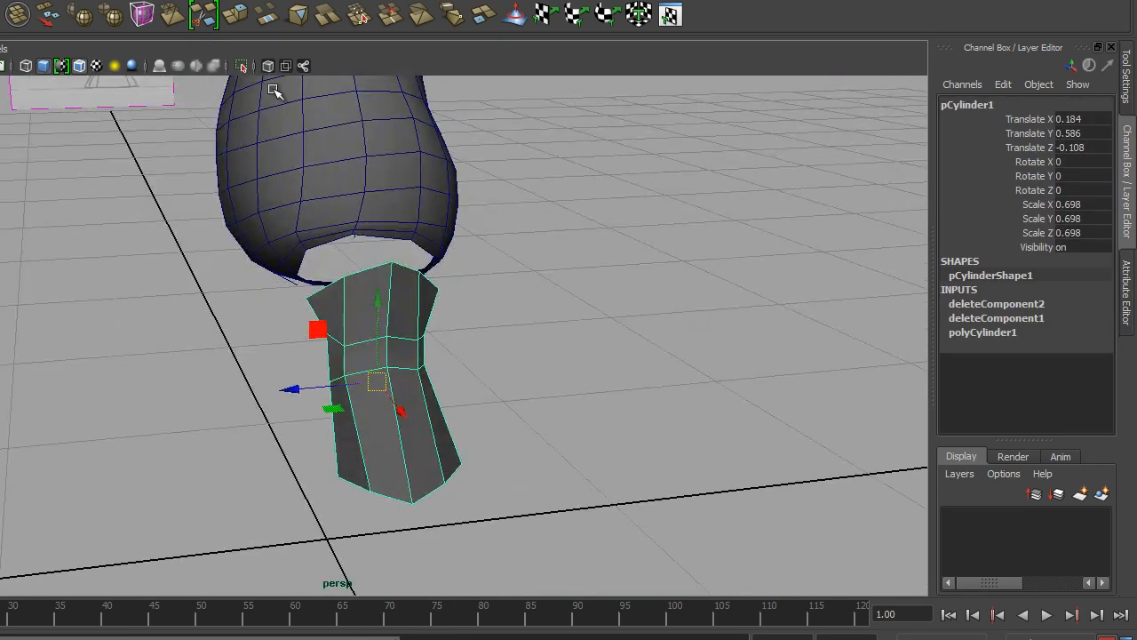
click(148, 0)
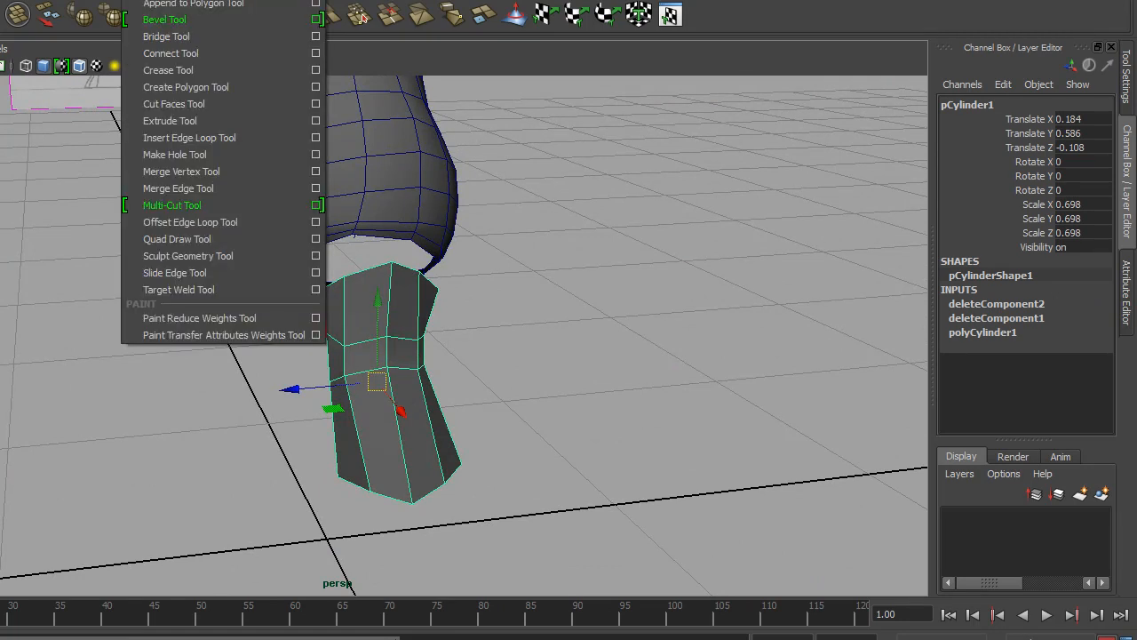
click(218, 142)
alt+drag(335, 342, 460, 325)
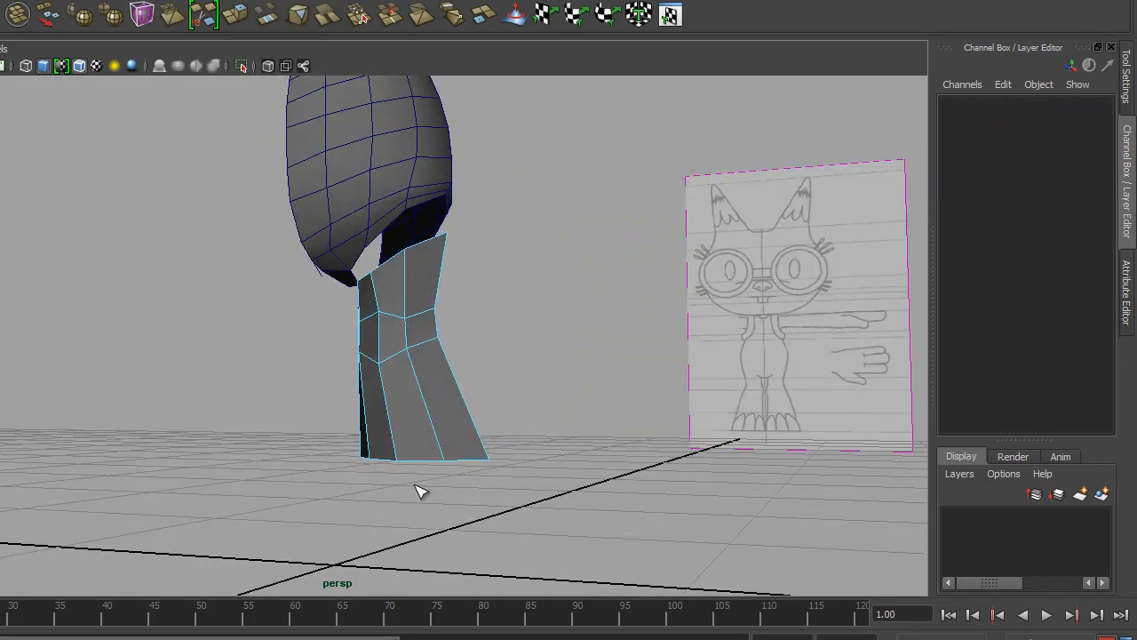
click(424, 389)
click(435, 427)
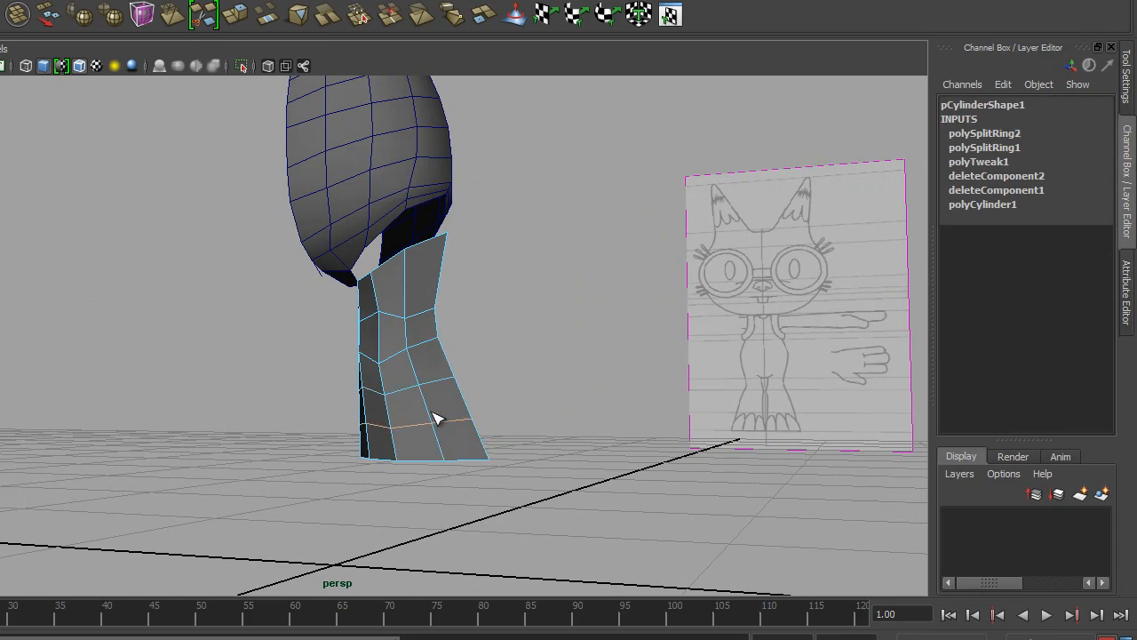
Step: Insert one edge loop between the two middle rows and two more across the upper leg
click(411, 334)
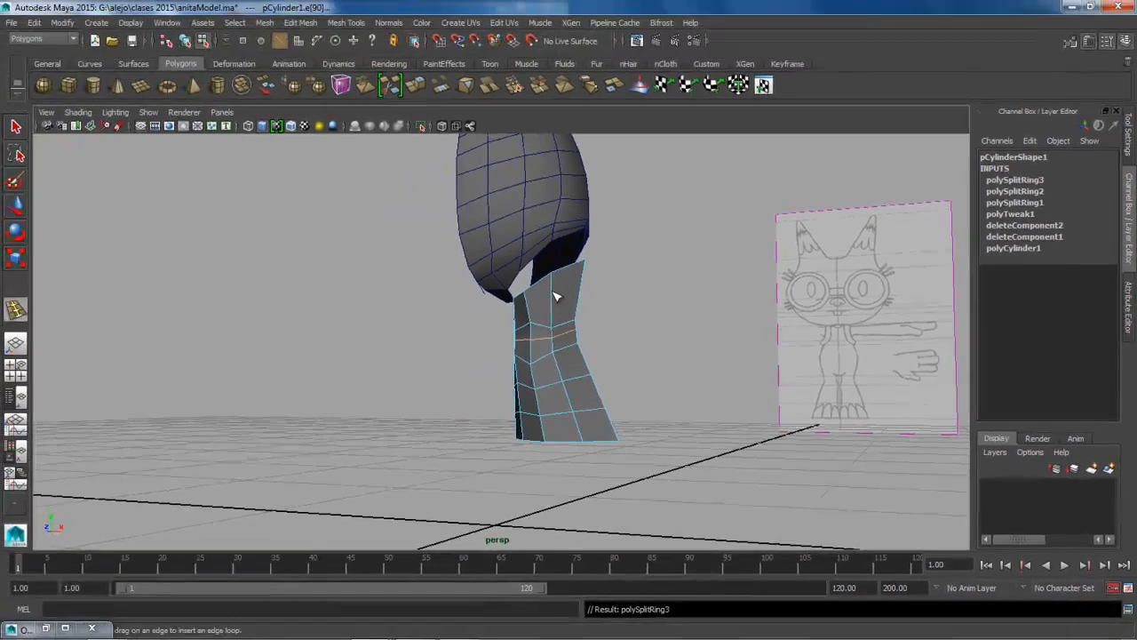
click(412, 290)
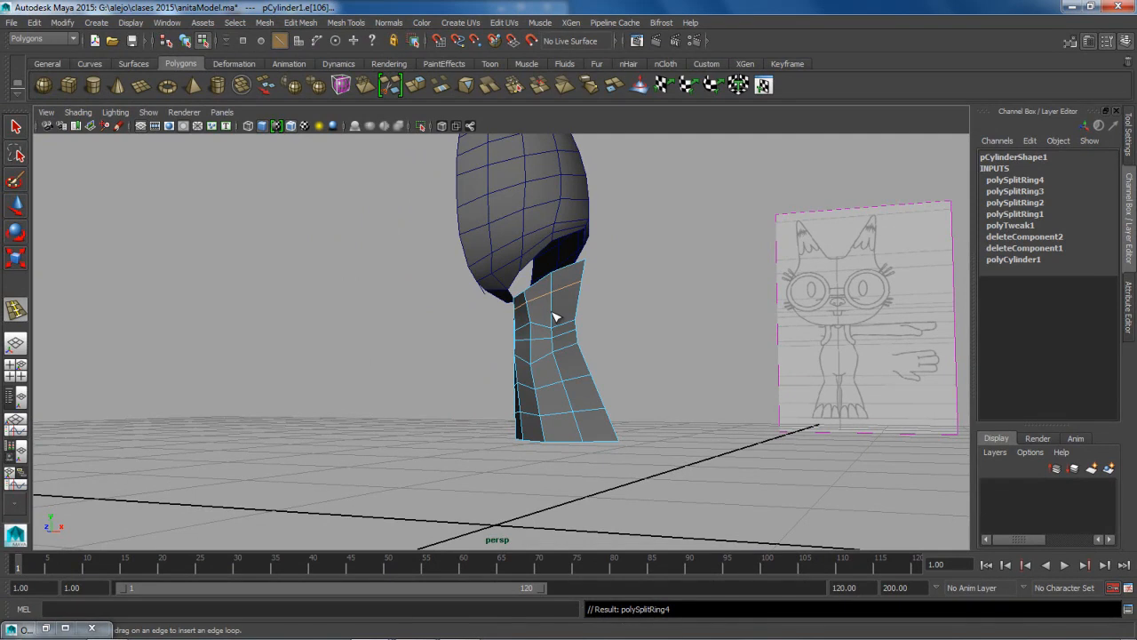
click(552, 317)
click(16, 127)
Step: In the front view, adjust the outer-edge vertices of the new upper-leg rows to follow the thigh outline
key(space)
key(space)
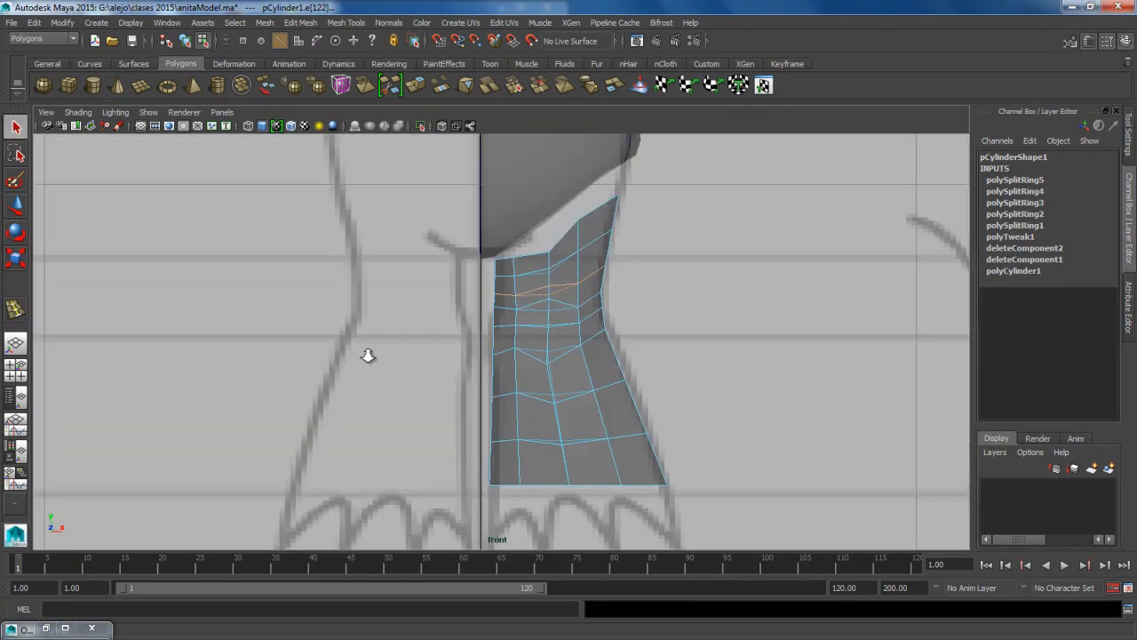
alt+right_drag(368, 356, 444, 360)
right_drag(592, 239, 560, 240)
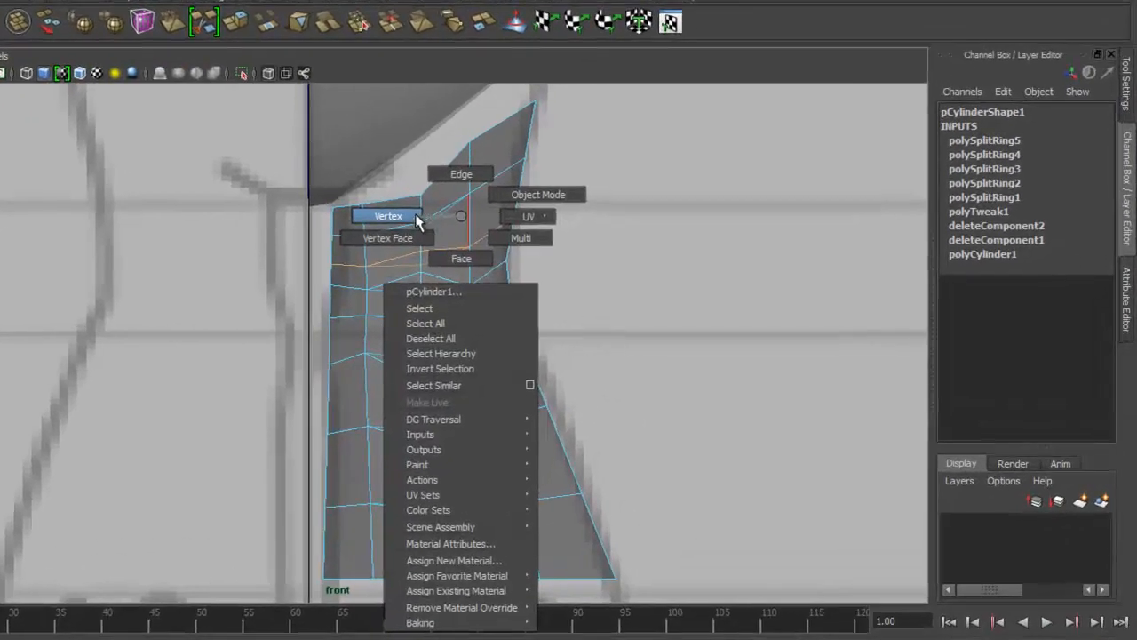
right_drag(425, 224, 425, 224)
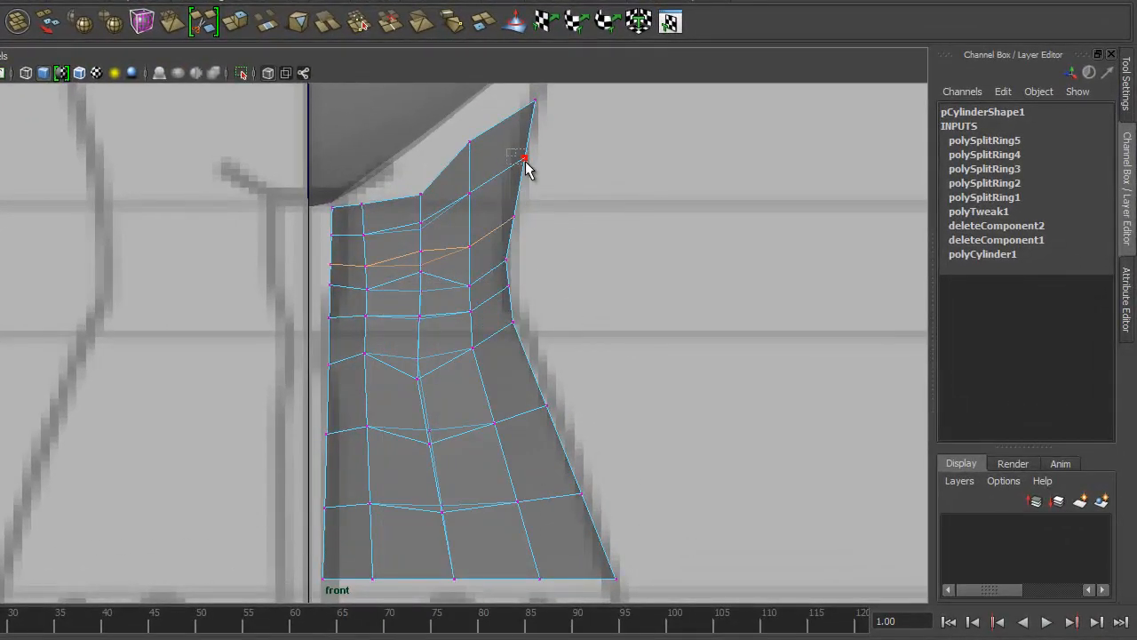
drag(525, 161, 526, 164)
key(w)
mouse_move(508, 211)
mouse_down()
mouse_move(521, 227)
mouse_move(512, 210)
mouse_up()
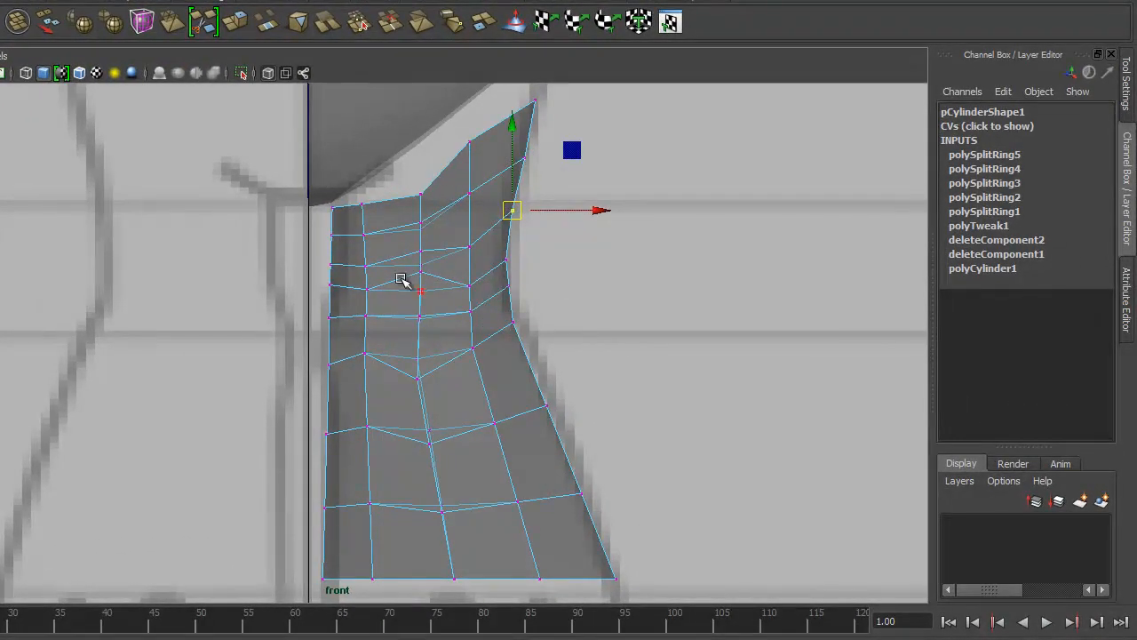
Step: Nudge the inner-edge vertices of the upper-leg and knee rows to follow the drawn inner leg line
drag(333, 267, 334, 267)
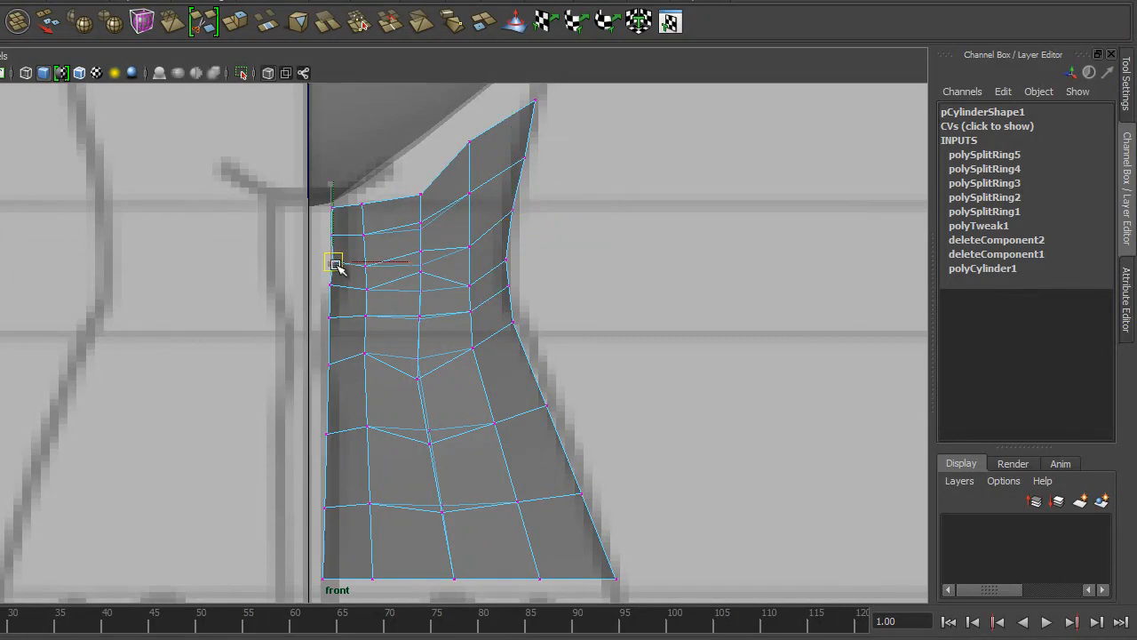
click(319, 233)
drag(332, 231, 332, 233)
alt+middle_drag(439, 373, 402, 273)
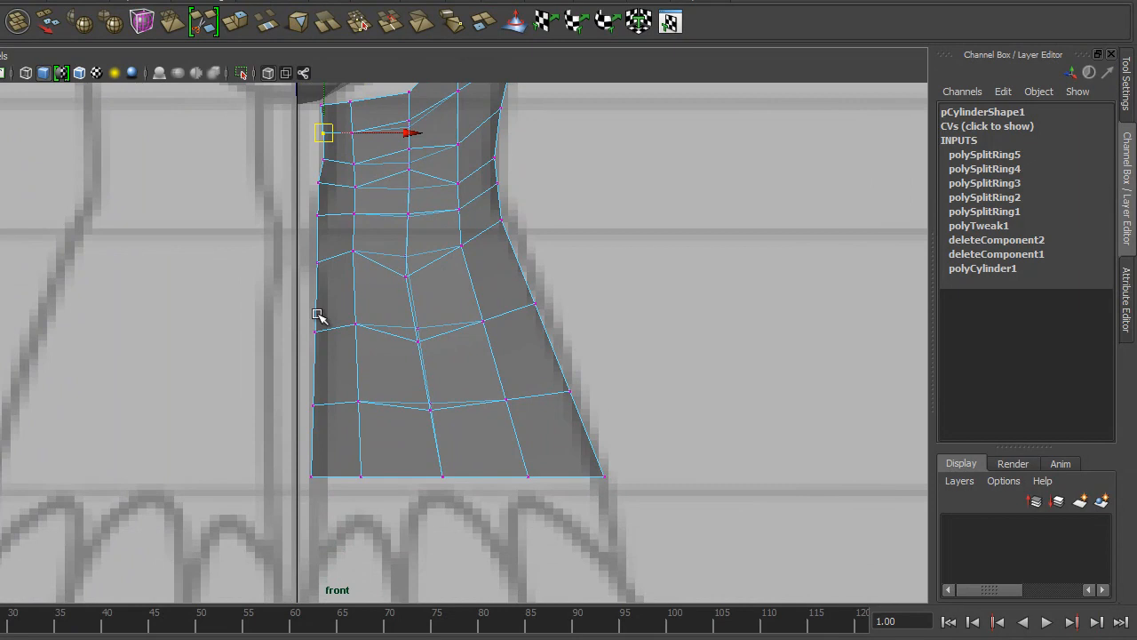
click(320, 262)
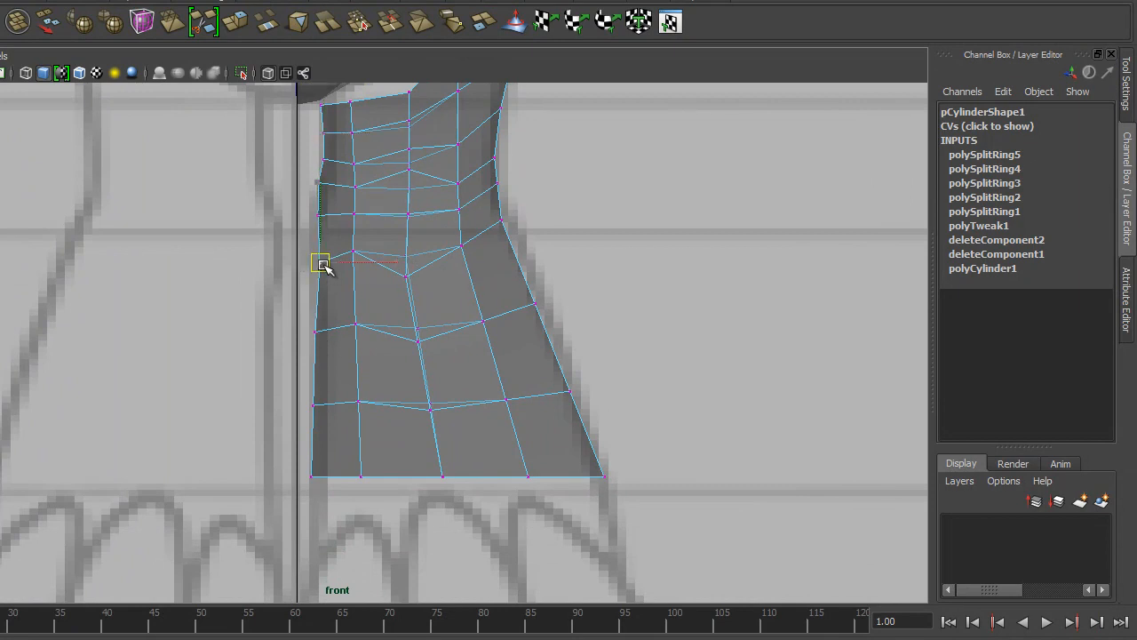
drag(321, 227, 320, 228)
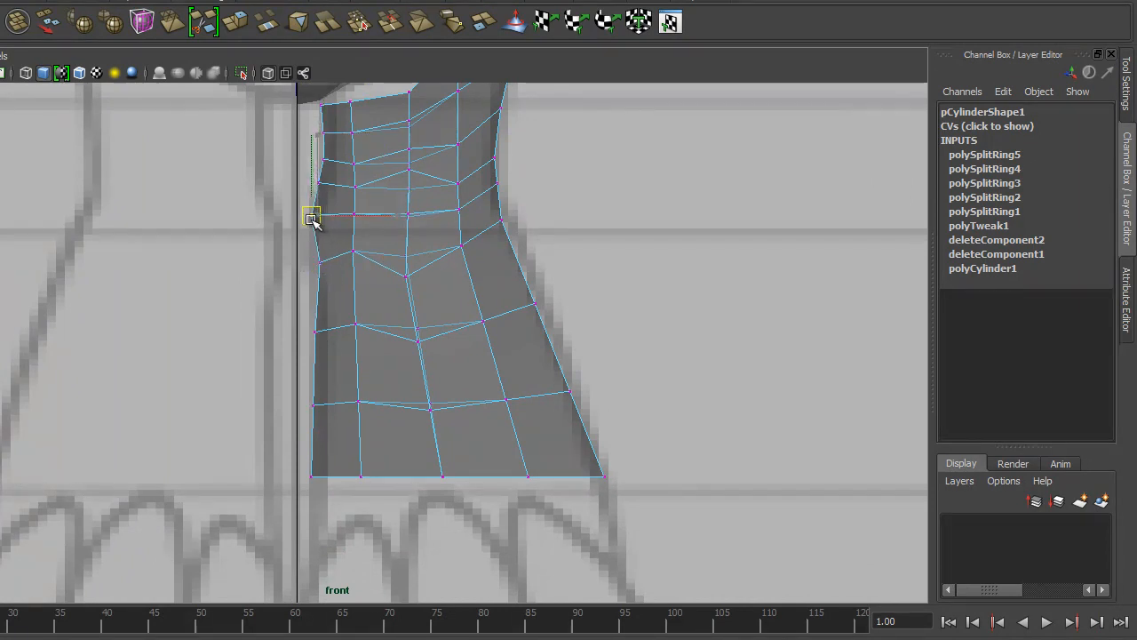
Step: Move the outer-edge vertices at the knee and on the two lower-leg rows toward the drawn outer outline
click(495, 182)
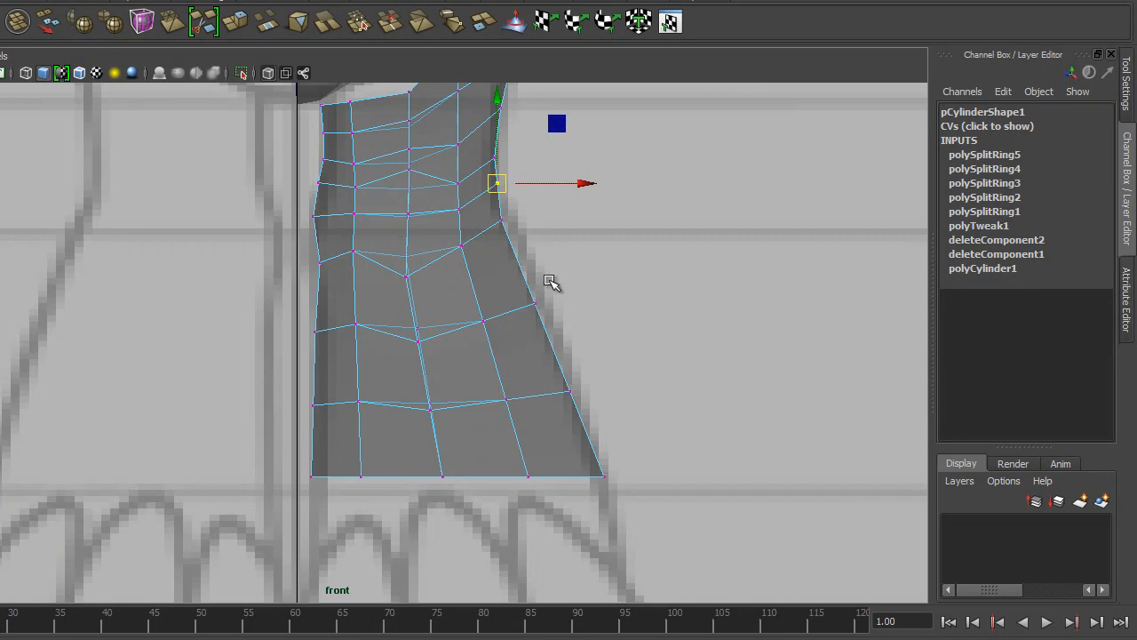
drag(551, 320, 551, 321)
drag(536, 303, 536, 278)
drag(539, 358, 586, 407)
drag(570, 391, 577, 387)
Step: Switch the leg to smooth mesh preview and move the upper leg's outer-edge vertices outward to the drawn outline
key(3)
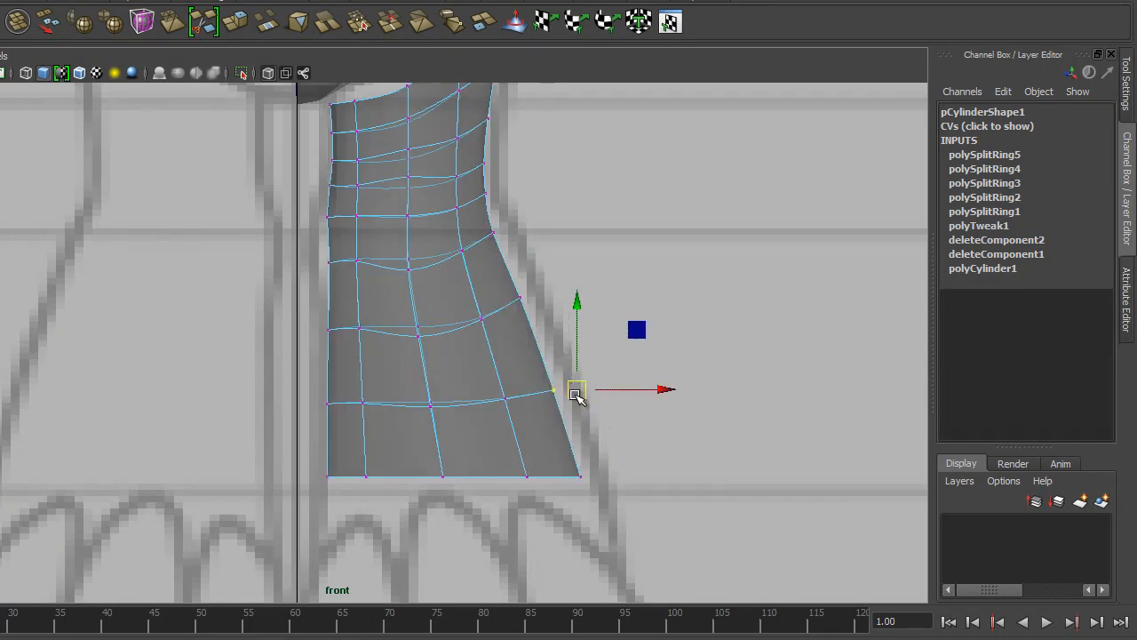
alt+middle_drag(499, 293, 434, 368)
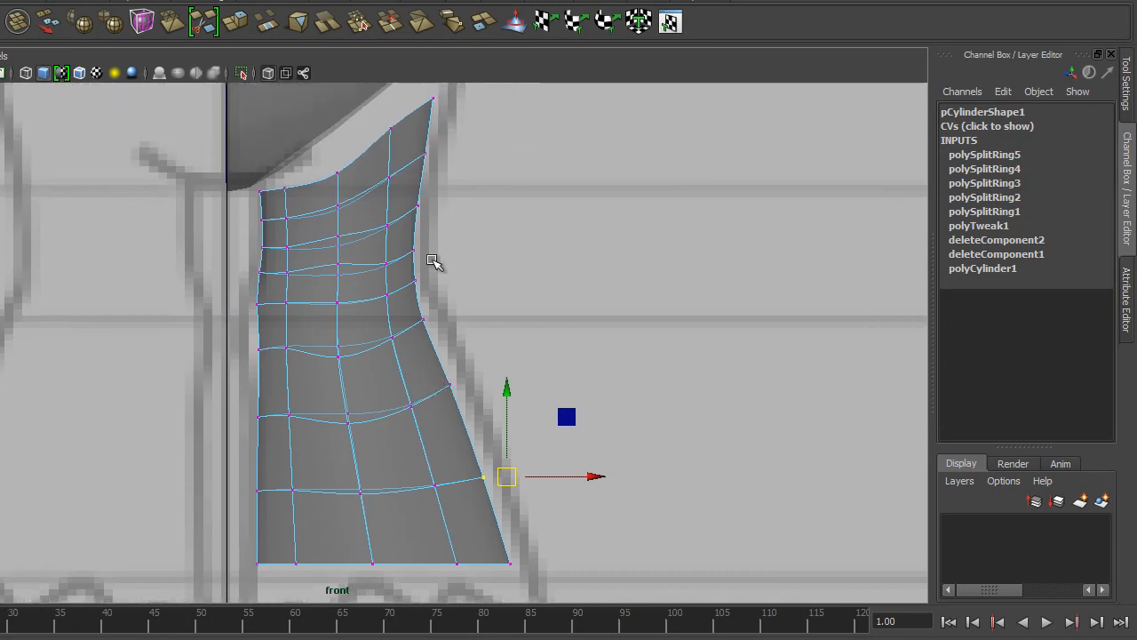
drag(441, 113, 441, 112)
alt+middle_drag(470, 148, 451, 209)
drag(438, 151, 449, 144)
click(409, 211)
click(399, 262)
click(411, 271)
click(400, 246)
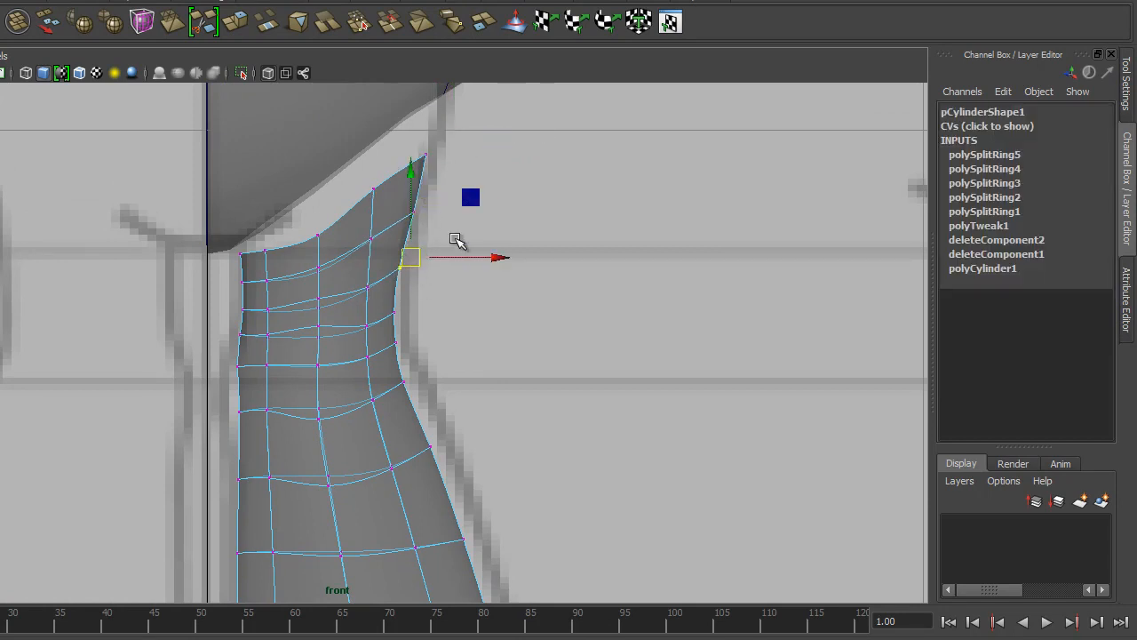
Step: Pull the outer-edge vertices of the knee, lower leg and bottom corner outward so the smoothed leg reaches the outline
drag(391, 303, 535, 576)
drag(515, 429, 539, 423)
alt+middle_drag(521, 414, 506, 263)
drag(464, 451, 495, 491)
drag(544, 474, 593, 473)
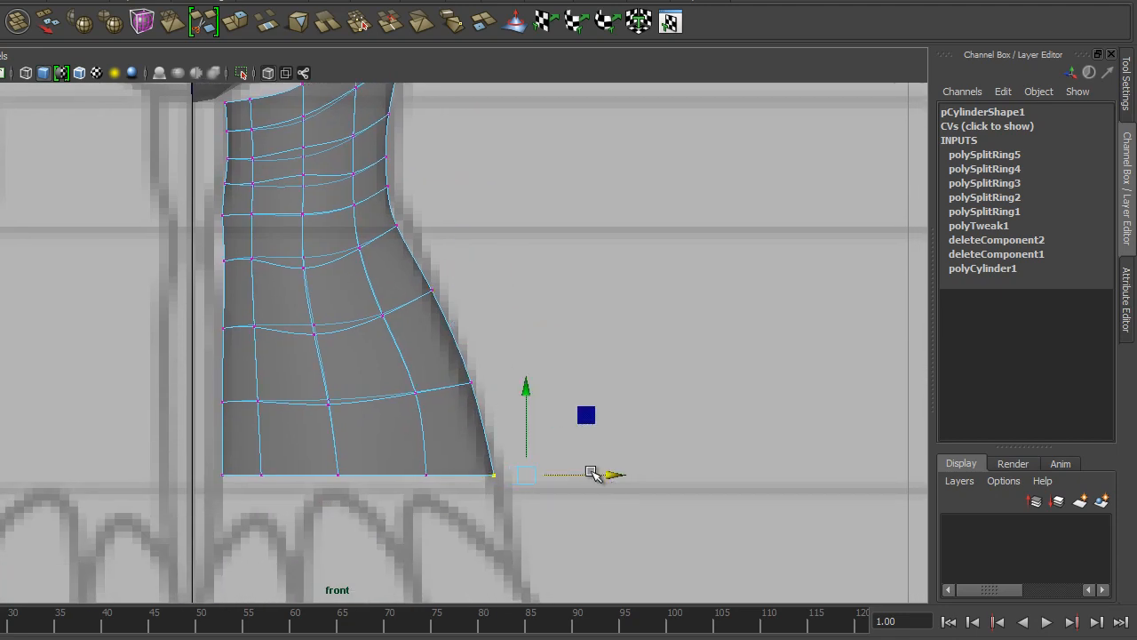
click(394, 194)
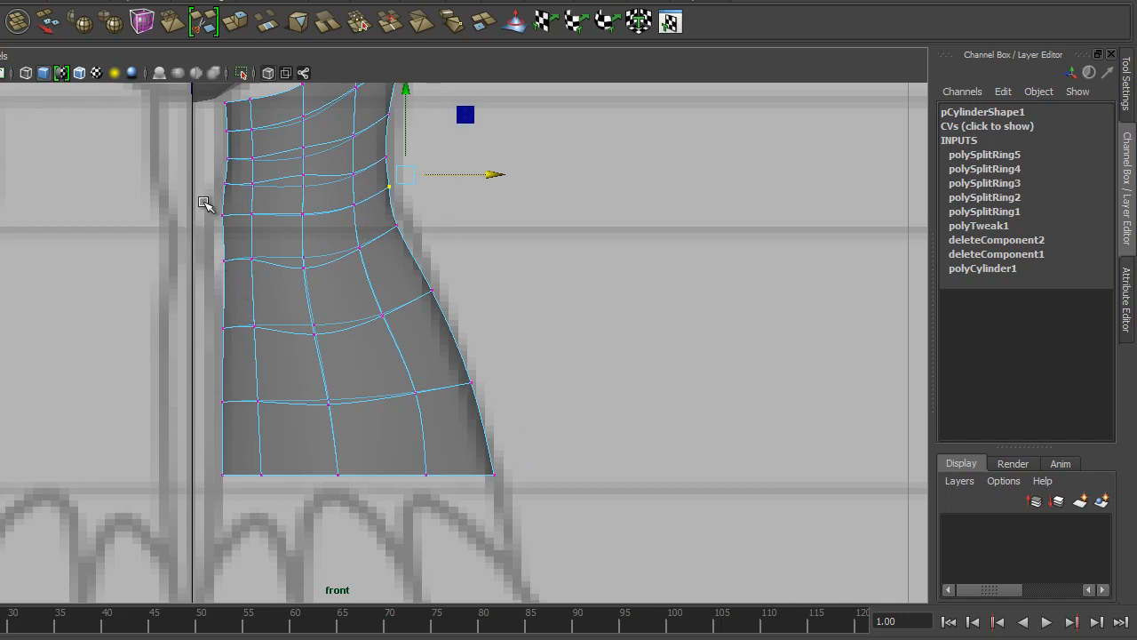
Step: Move the inner-edge vertices around the knee toward the center line to match the drawn inner contour
drag(229, 229, 238, 237)
drag(270, 156, 258, 232)
click(217, 260)
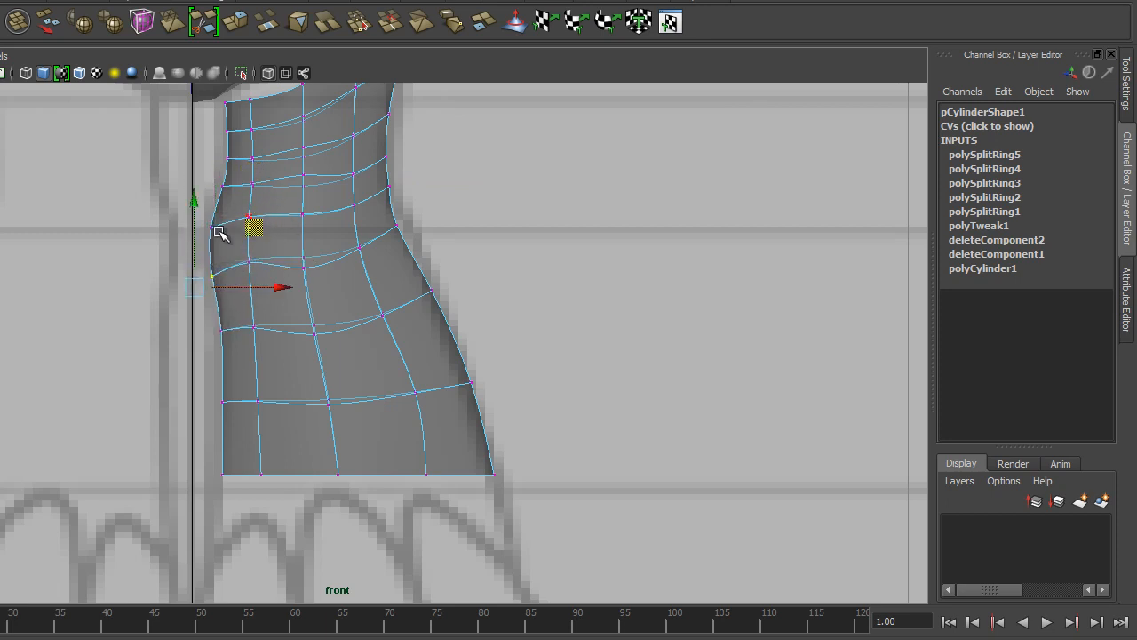
drag(228, 195, 232, 197)
drag(281, 117, 277, 116)
Step: Shift the top three inner-edge vertices and the bottom inner corner vertex along X toward the center line
drag(207, 86, 296, 128)
key(ctrl+z)
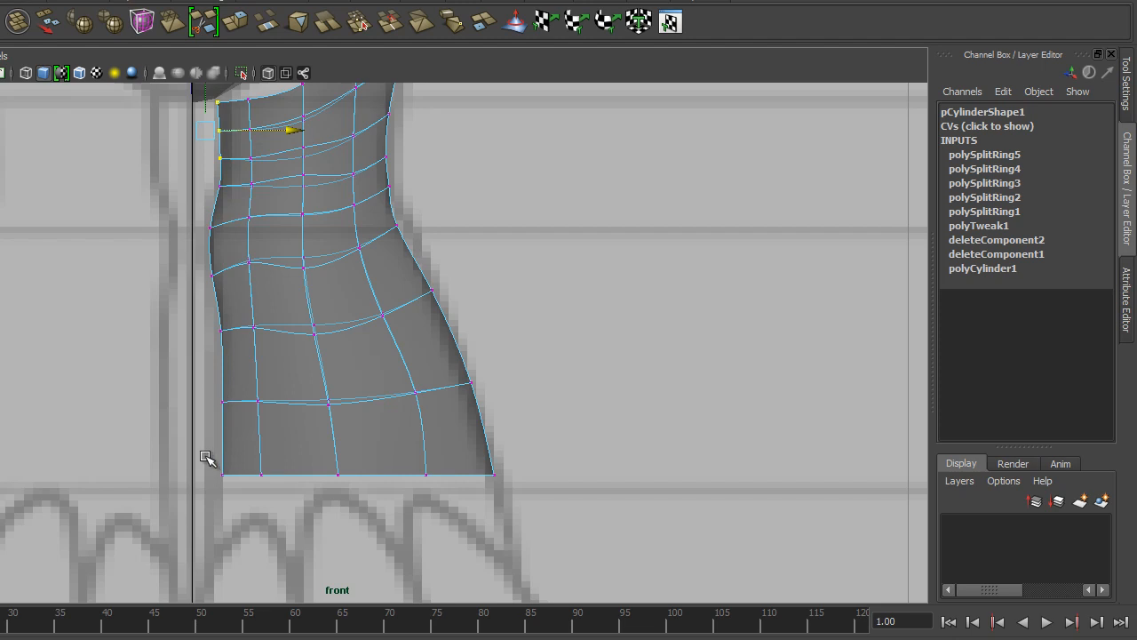
drag(210, 459, 232, 484)
drag(302, 477, 288, 476)
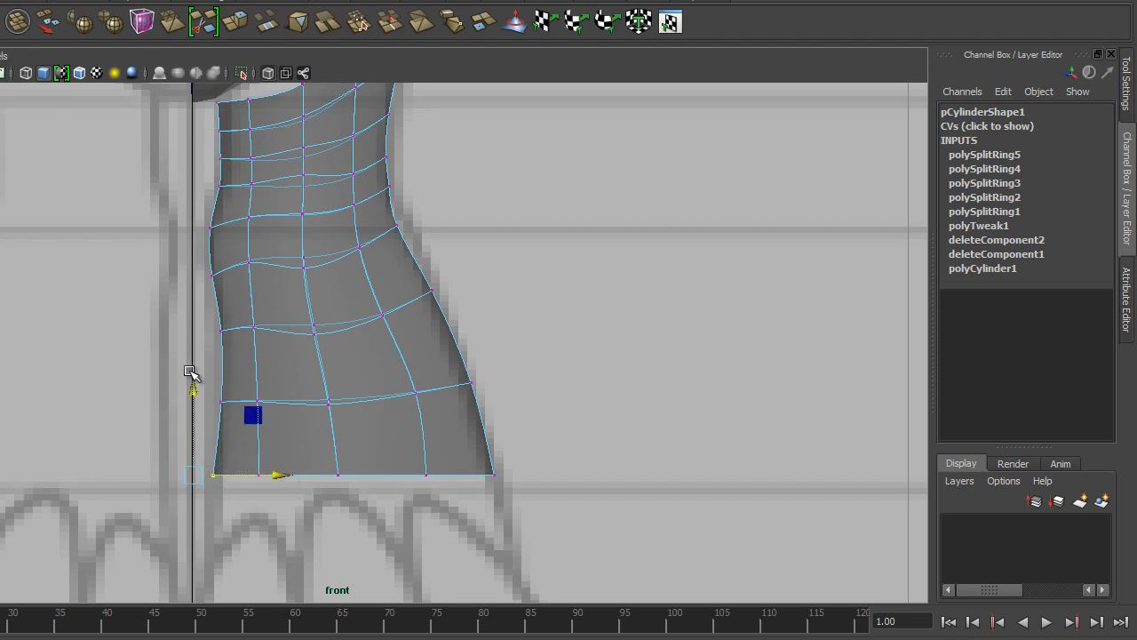
Step: Move the lower and middle inner-edge vertices of the leg along X to follow the drawn inner contour
drag(207, 321, 235, 410)
drag(298, 364, 285, 364)
alt+middle_drag(219, 135, 239, 232)
drag(219, 308, 251, 394)
drag(297, 353, 302, 362)
drag(224, 251, 303, 272)
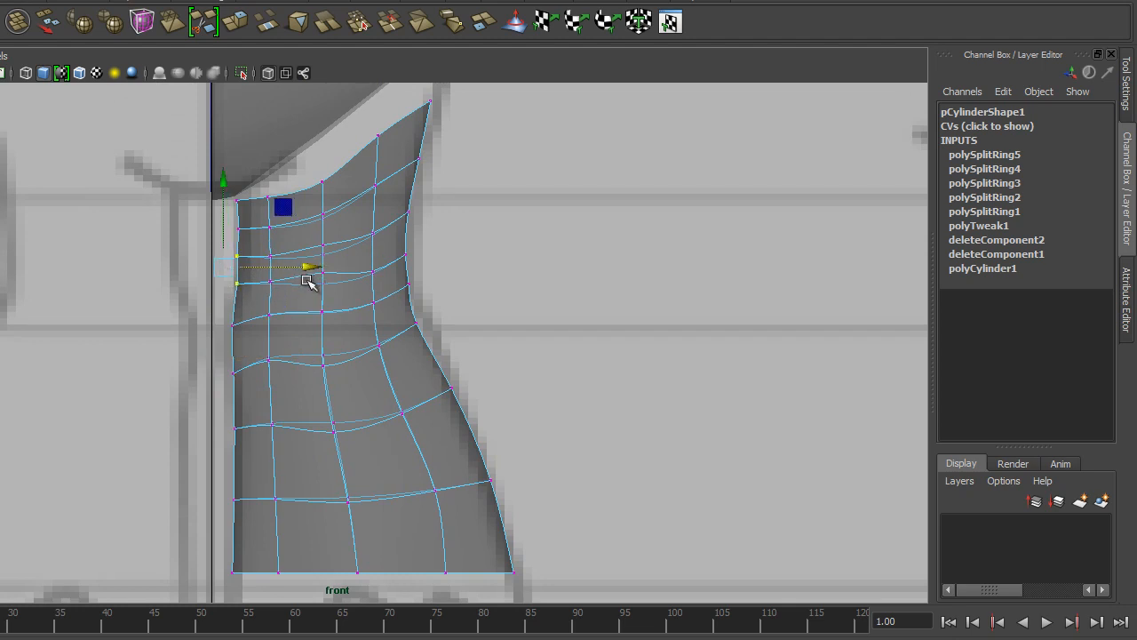
click(471, 278)
Step: In the side view, shift the leg's rear-edge vertices along Z toward the drawn outline, then adjust the upper four vertices again
key(space)
key(space)
alt+middle_drag(560, 396, 573, 483)
alt+right_drag(573, 483, 614, 498)
alt+right_drag(453, 329, 432, 205)
drag(444, 181, 356, 432)
drag(307, 305, 317, 307)
click(436, 310)
drag(382, 190, 421, 260)
drag(315, 231, 320, 234)
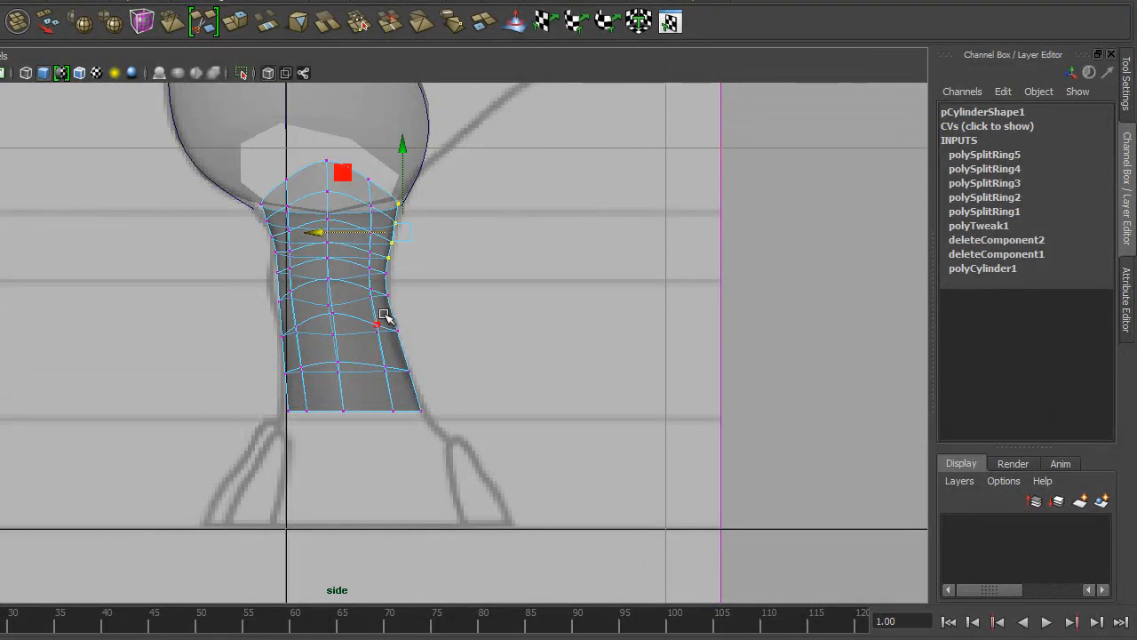
Step: Pull the rear knee and lower-leg vertices inward and the rear bottom corner outward to match the side outline
drag(409, 287, 322, 296)
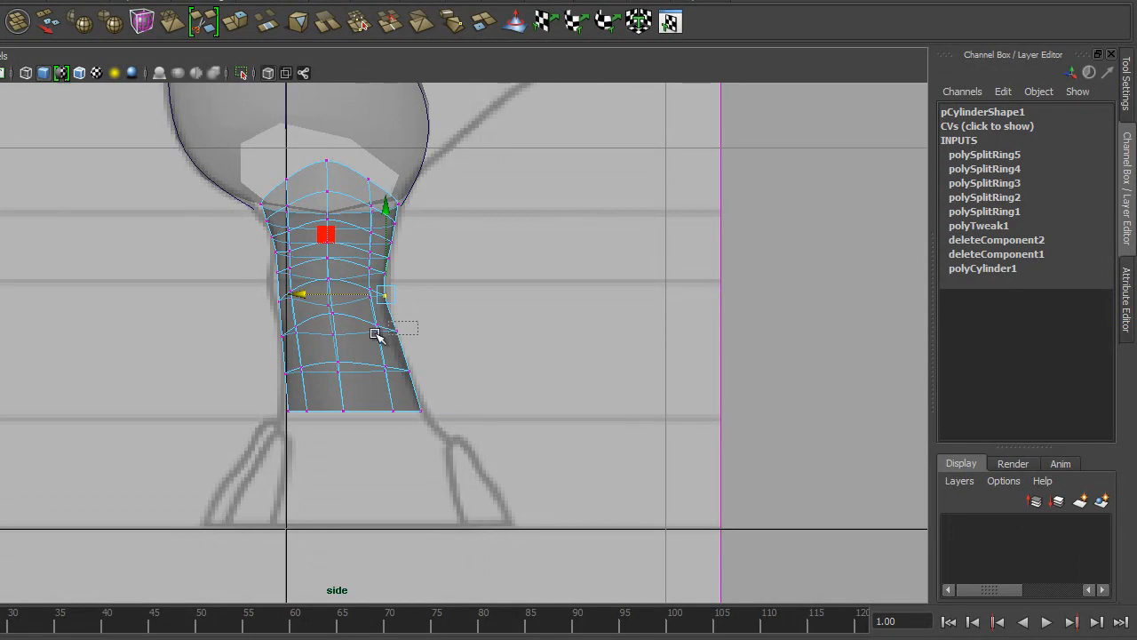
click(393, 329)
drag(307, 330, 301, 330)
drag(408, 401, 433, 421)
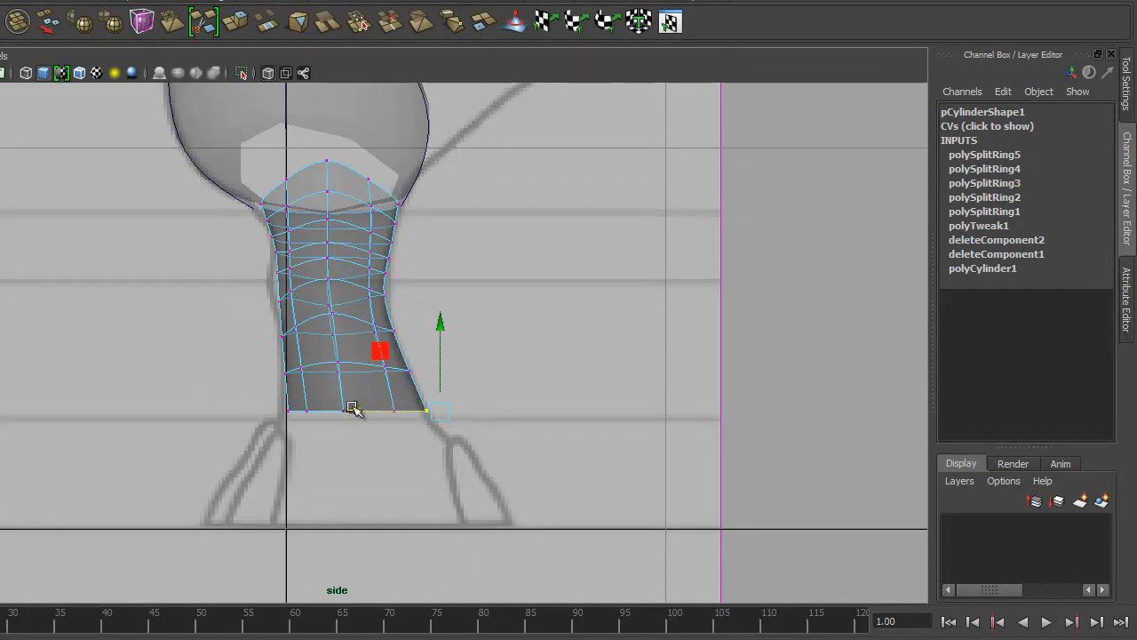
Step: Move the front-edge vertices of the knee and upper leg along Z onto the drawn front contour
click(278, 274)
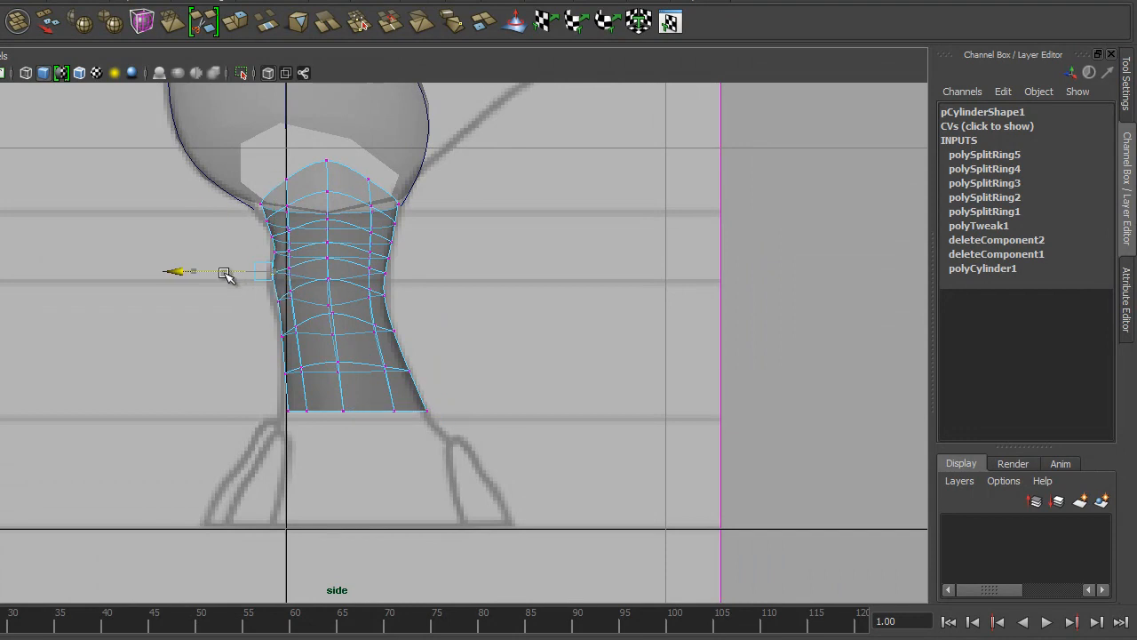
scroll(351, 348, up, 2)
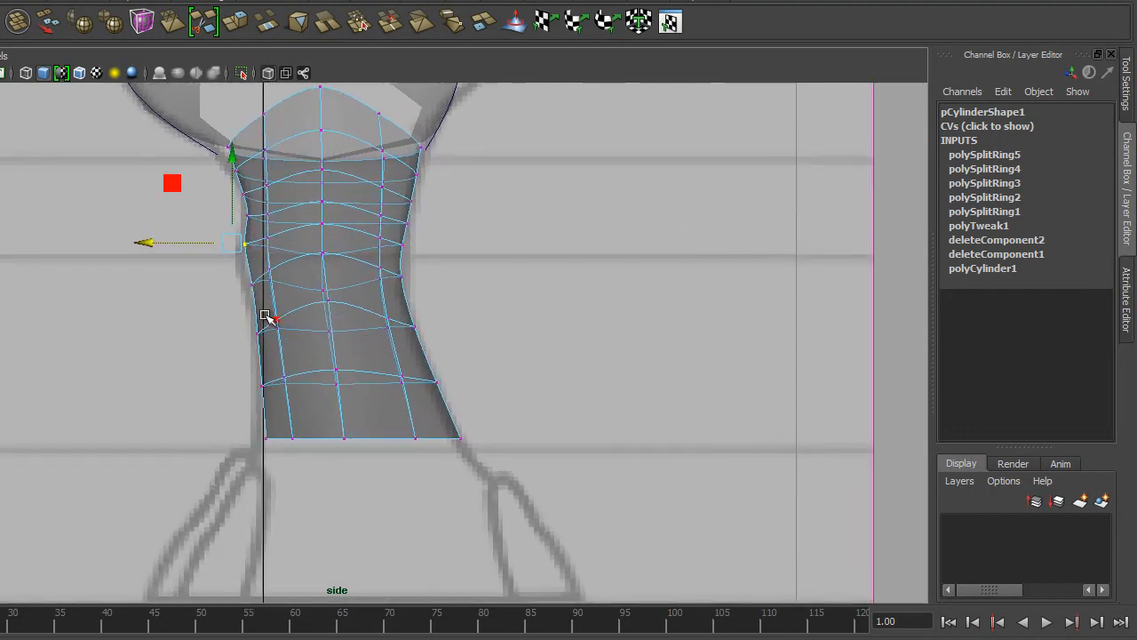
drag(262, 295, 261, 294)
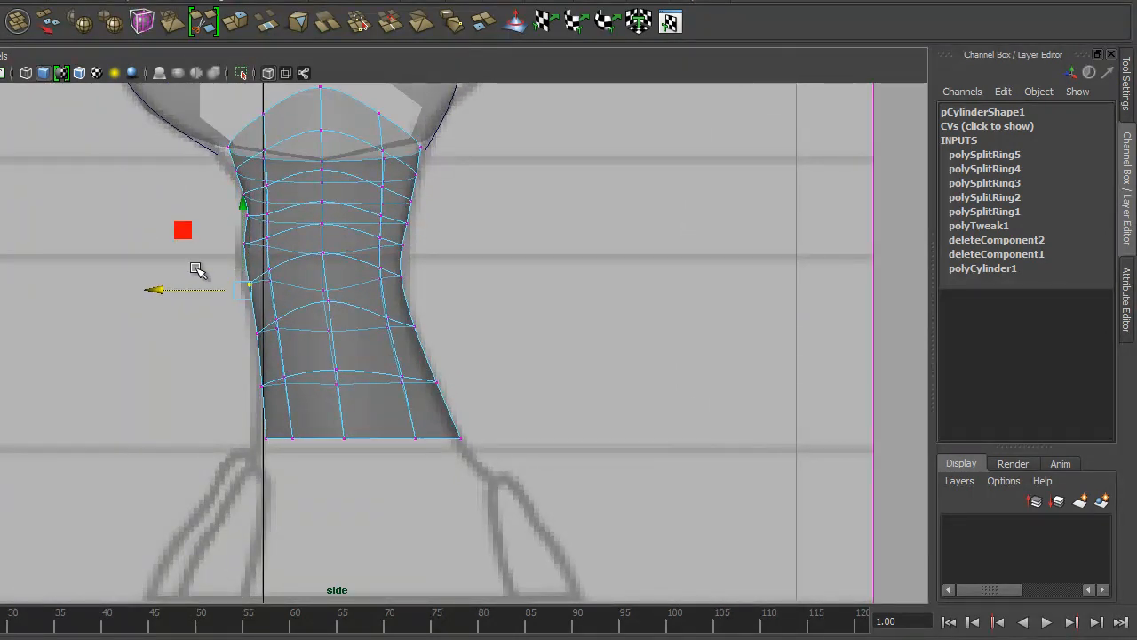
drag(255, 254, 219, 223)
drag(177, 172, 171, 171)
Step: Move the leg's front lower vertices forward to the outline and shift the front top corner vertex outward and down
drag(250, 423, 260, 448)
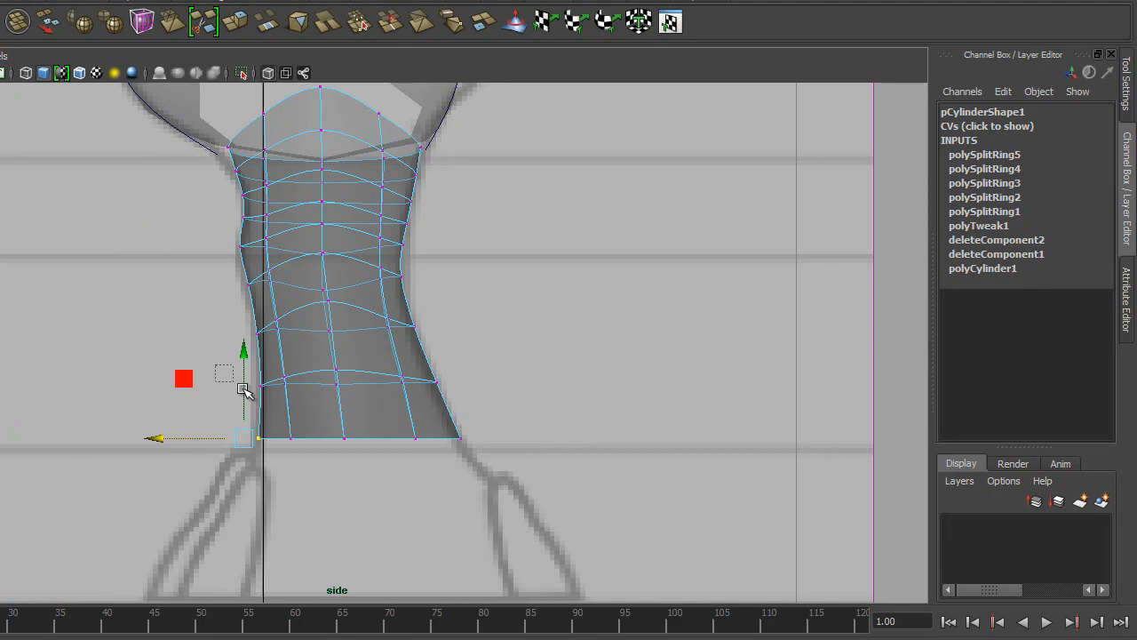
drag(215, 365, 265, 405)
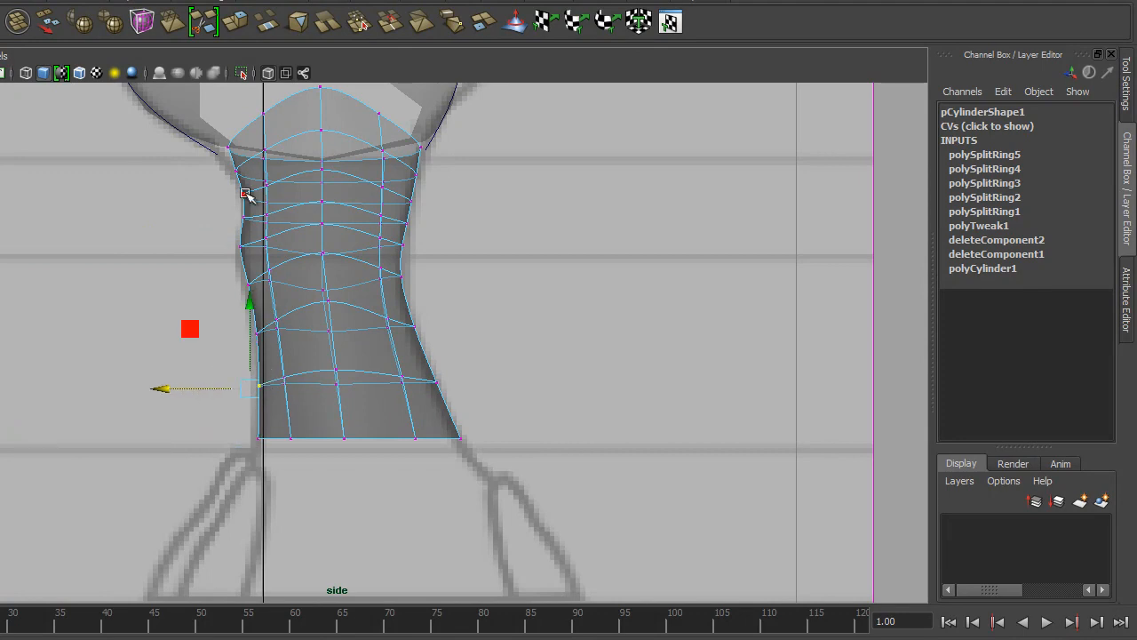
drag(233, 153, 216, 145)
middle_drag(154, 98, 144, 107)
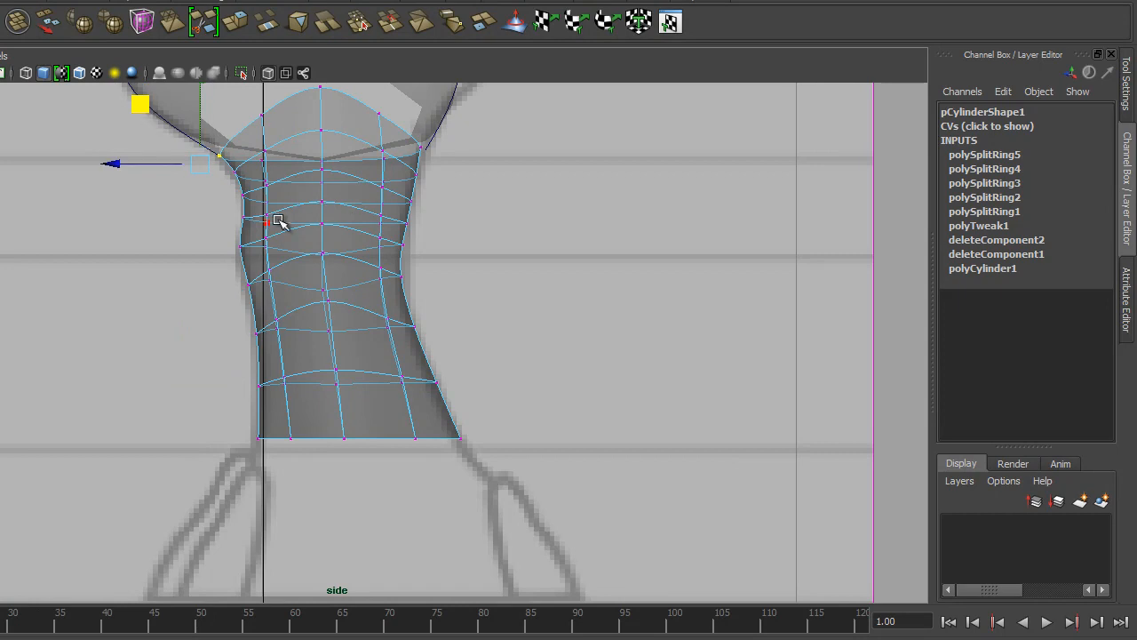
Step: Examine the smoothed leg in the perspective view from all sides, checking its cross-section and how it lines up with the body opening
key(space)
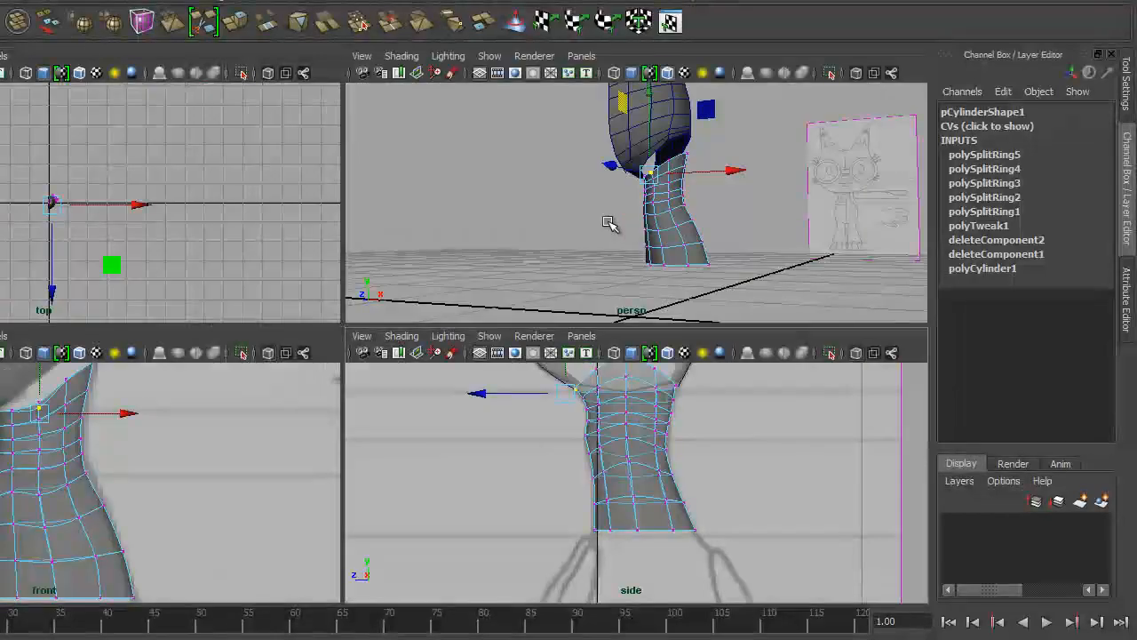
key(space)
alt+drag(320, 279, 351, 295)
click(414, 172)
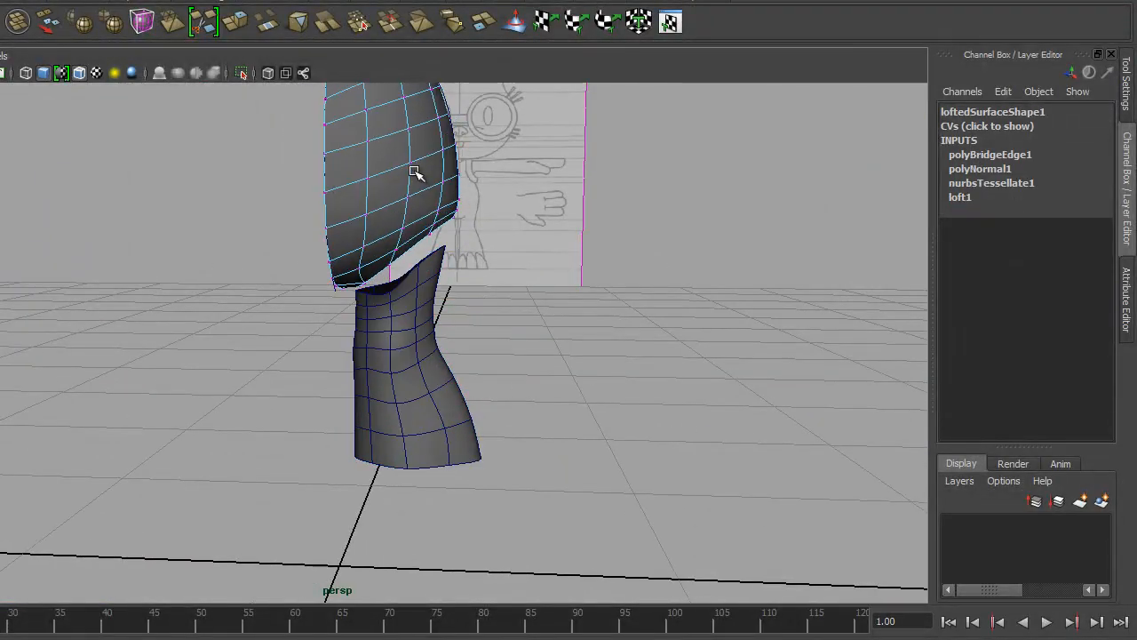
alt+drag(413, 172, 439, 338)
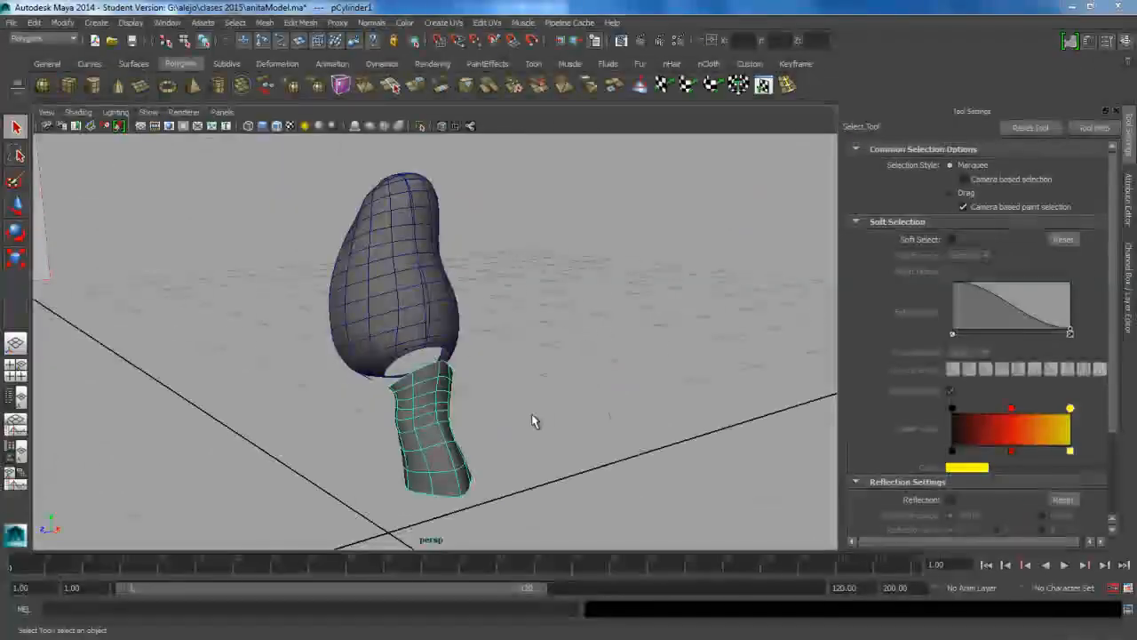
alt+drag(406, 456, 482, 418)
alt+right_drag(482, 419, 742, 539)
alt+drag(742, 539, 587, 430)
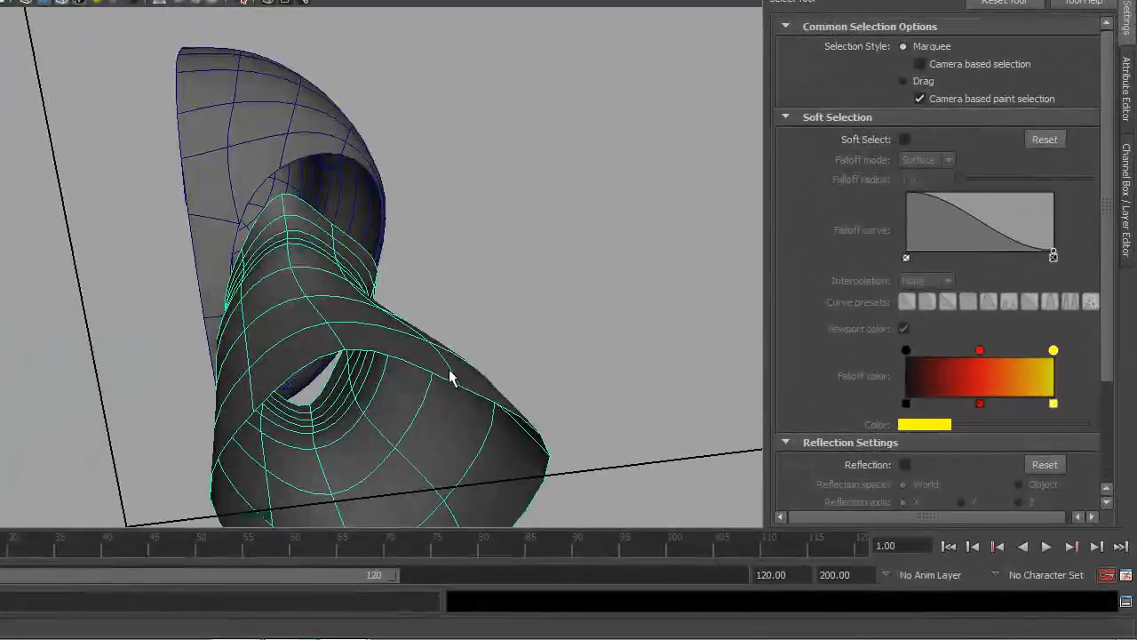
alt+drag(450, 378, 367, 399)
alt+middle_drag(368, 399, 362, 340)
alt+drag(362, 339, 360, 407)
alt+drag(300, 262, 304, 233)
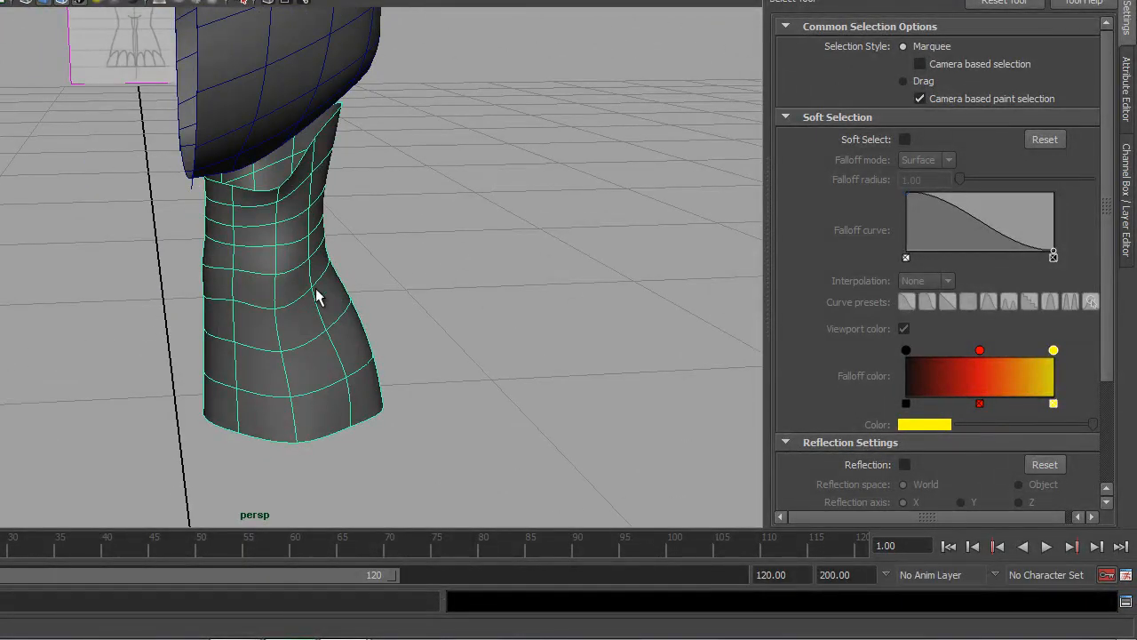
alt+drag(353, 373, 139, 264)
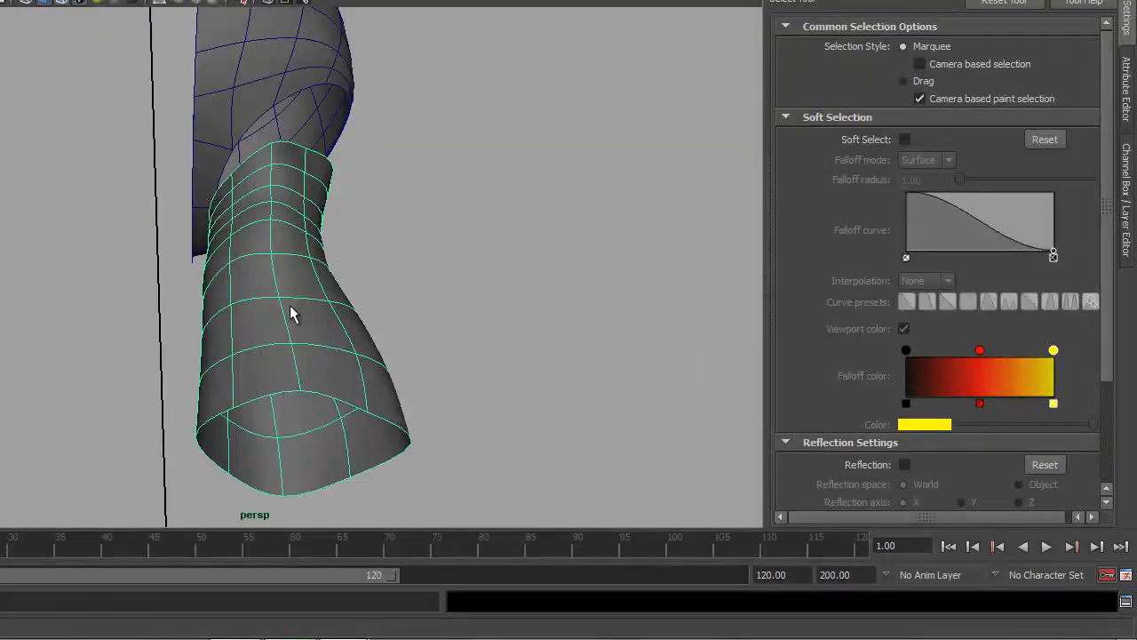
alt+drag(295, 334, 287, 423)
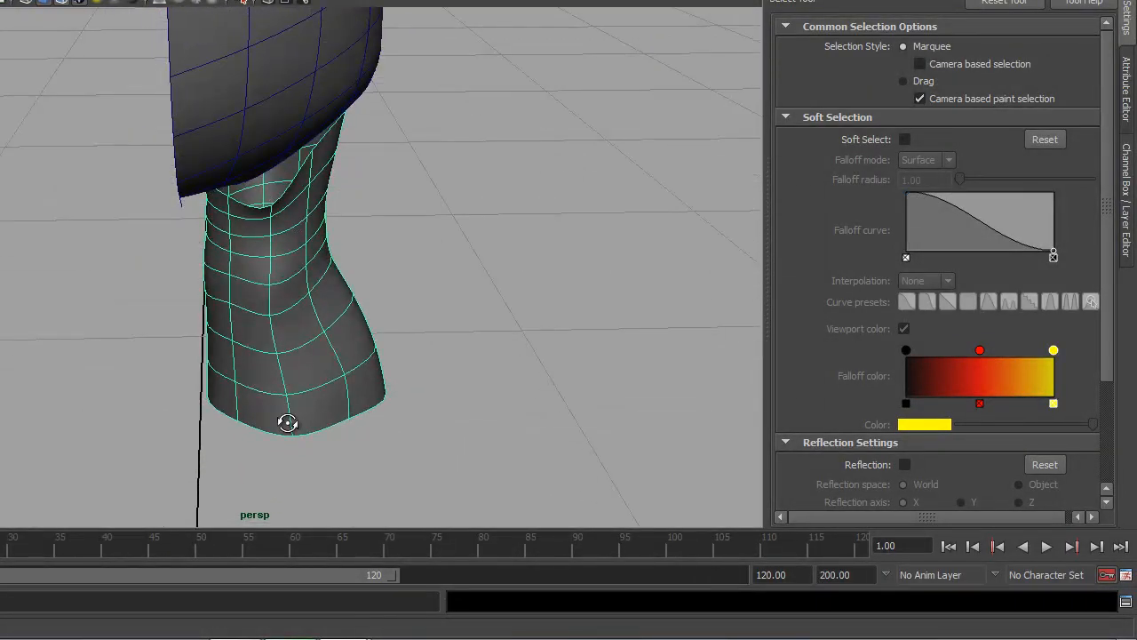
alt+drag(275, 350, 315, 384)
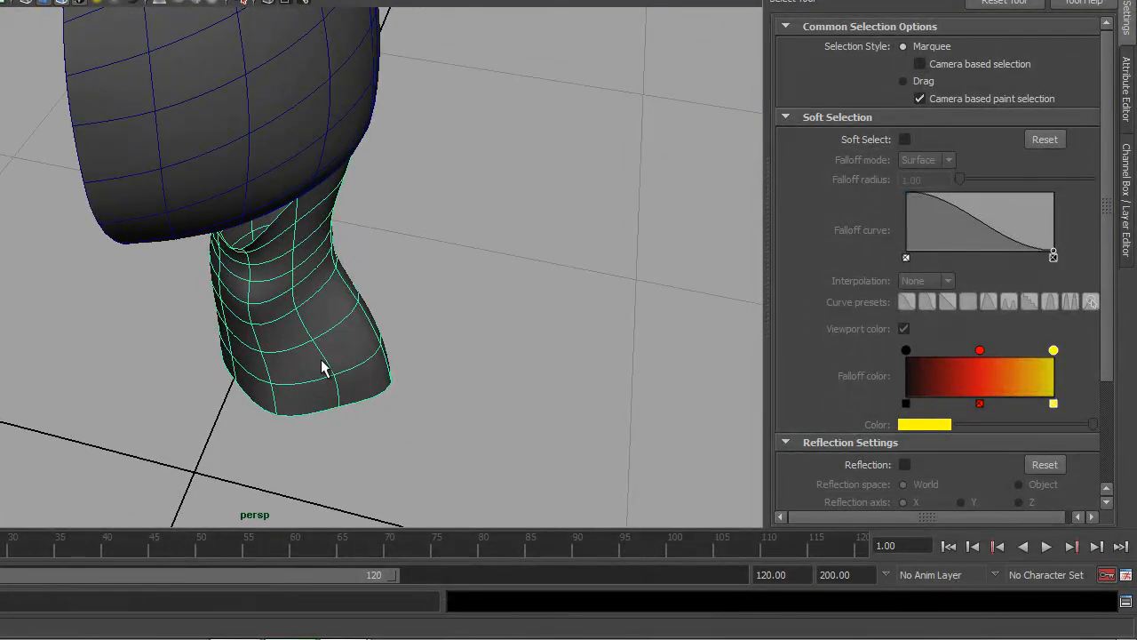
Step: Move the leg's front outer vertical edge loop along Z to round the leg's cross-section
right_click(322, 369)
click(334, 213)
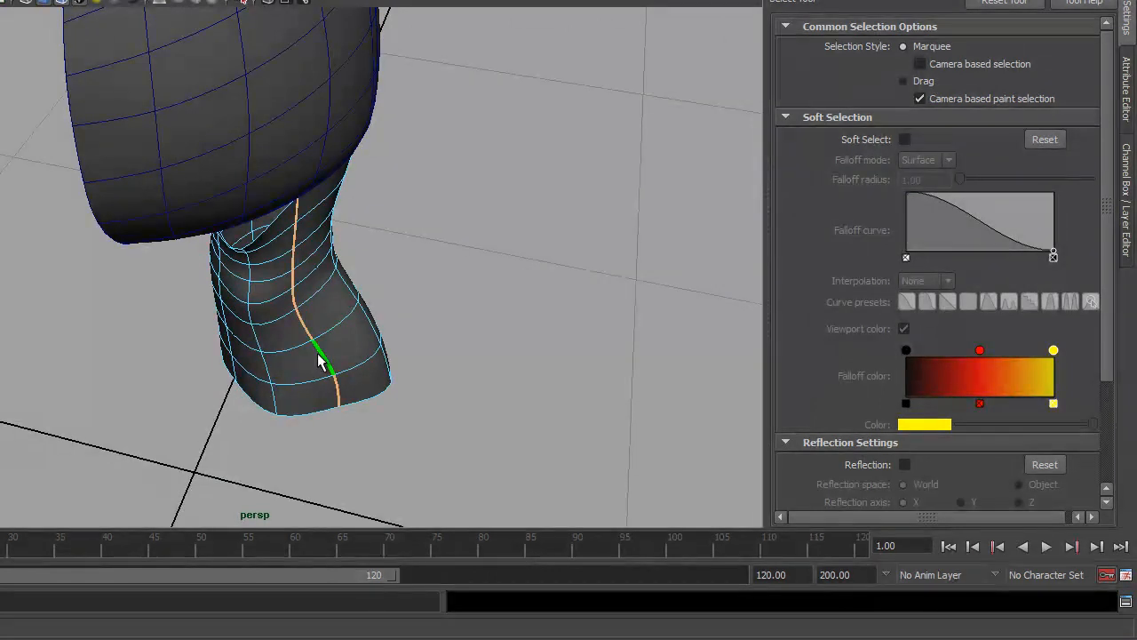
key(w)
alt+drag(320, 356, 292, 429)
drag(262, 373, 339, 421)
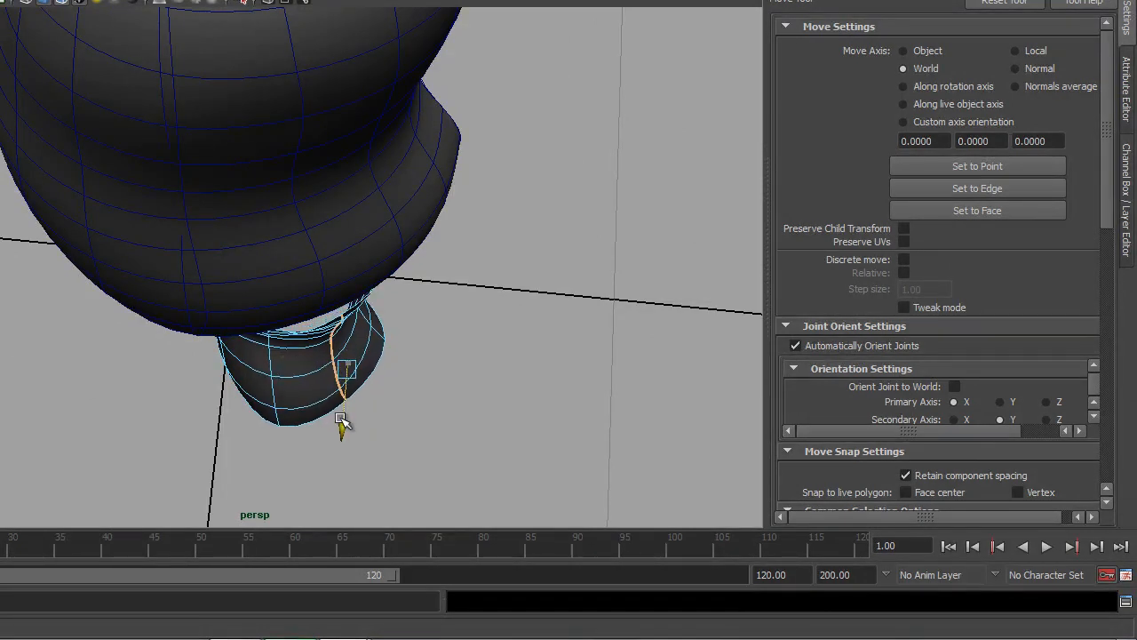
Step: Adjust the leg's rear inner vertical edge loop along Z and return the leg to object mode
alt+drag(399, 397, 213, 356)
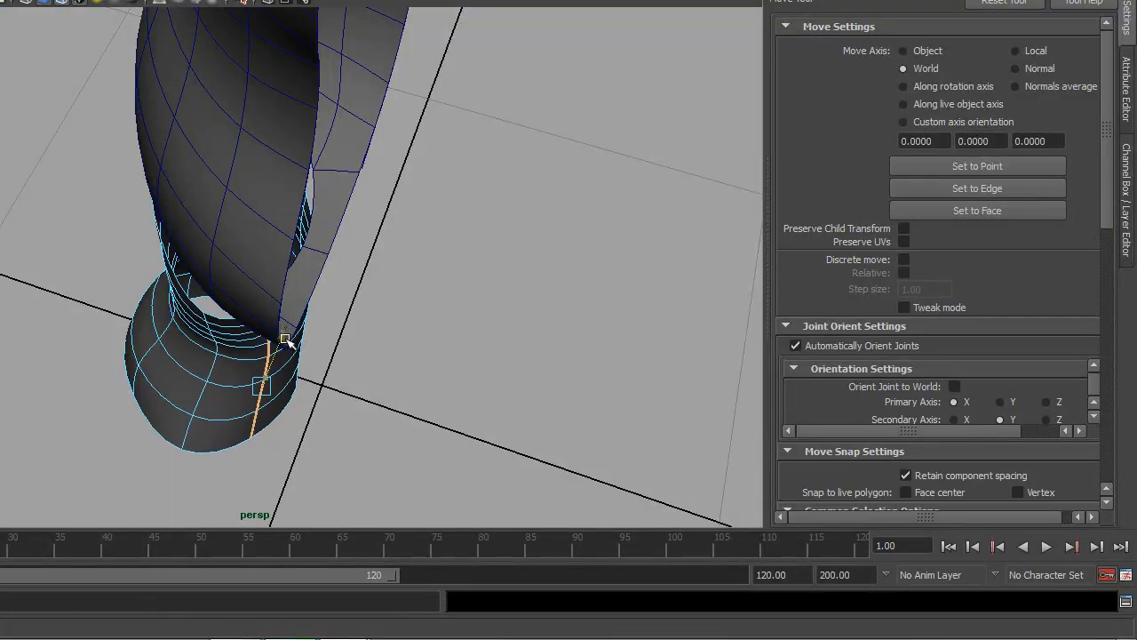
alt+drag(286, 345, 342, 331)
drag(294, 259, 294, 269)
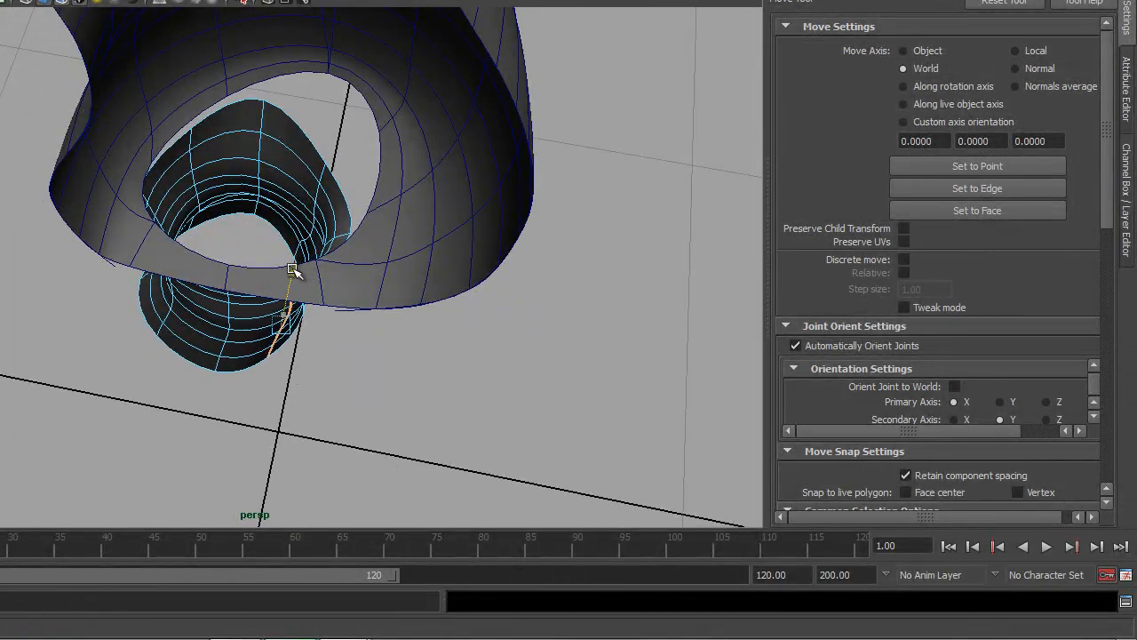
alt+drag(343, 323, 254, 236)
right_drag(256, 234, 308, 213)
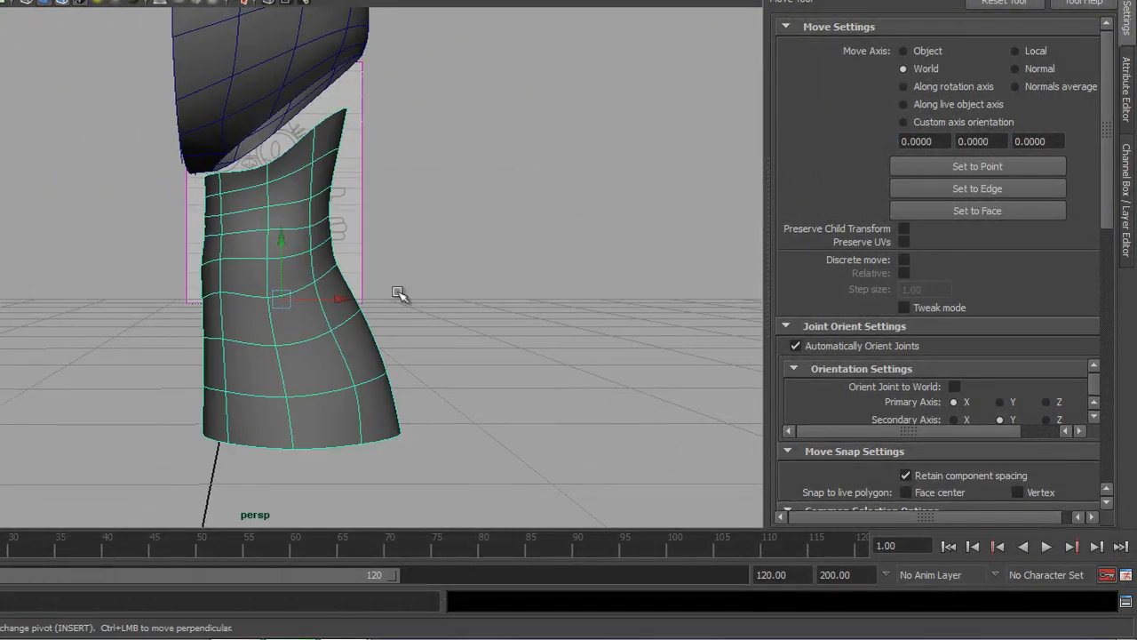
Step: Delete the construction history of the body mesh
scroll(322, 253, down, 5)
alt+drag(358, 262, 259, 339)
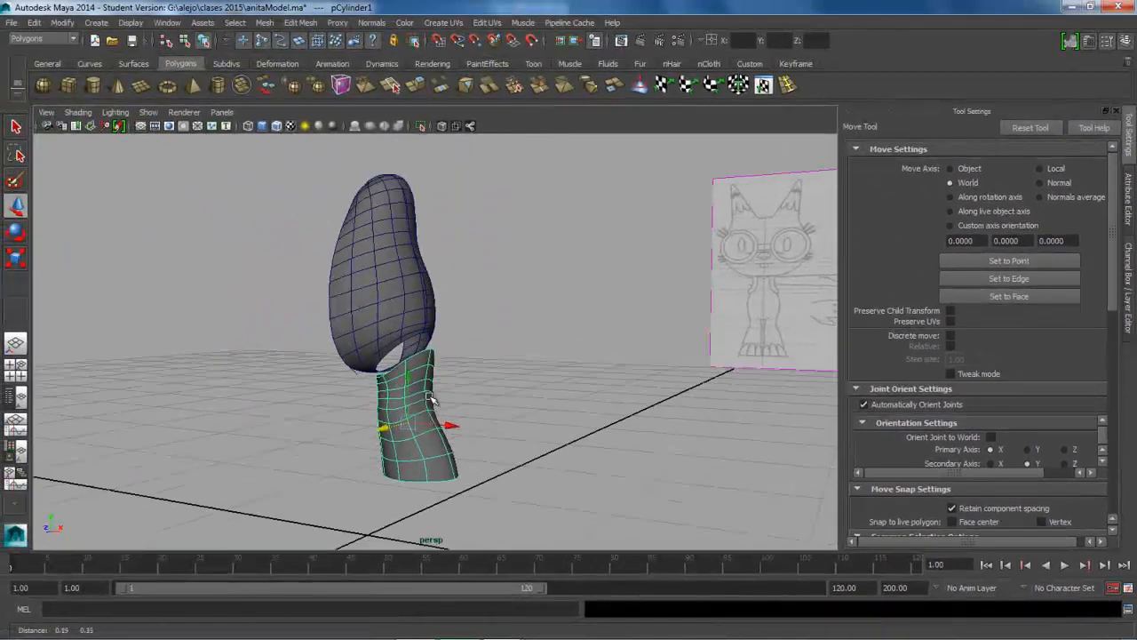
alt+drag(429, 399, 406, 287)
click(406, 287)
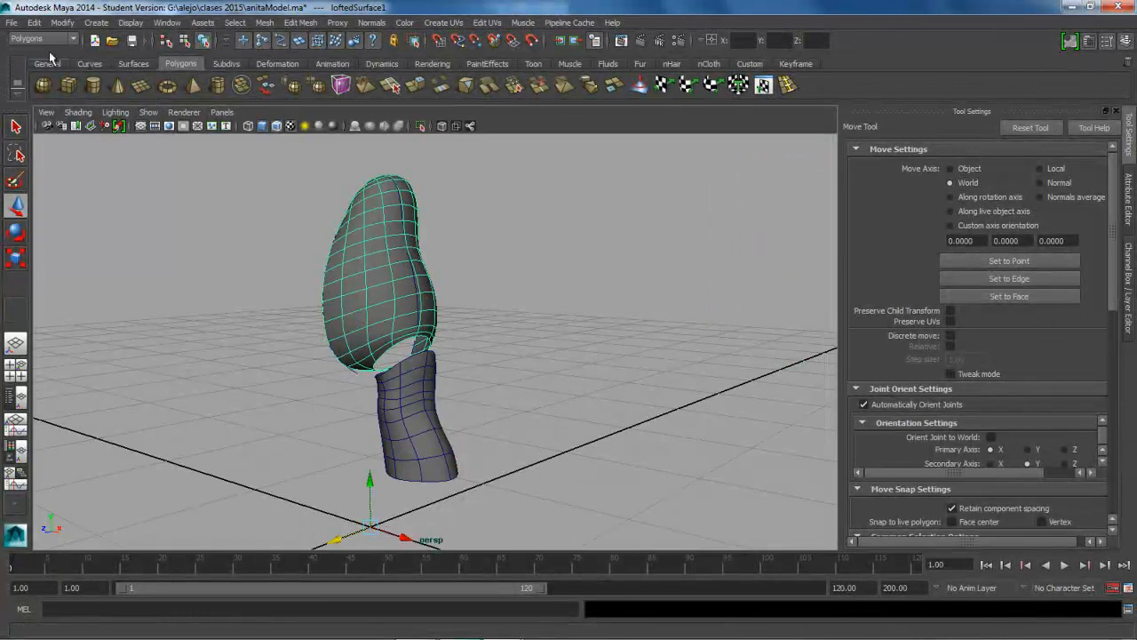
click(34, 23)
mouse_move(88, 169)
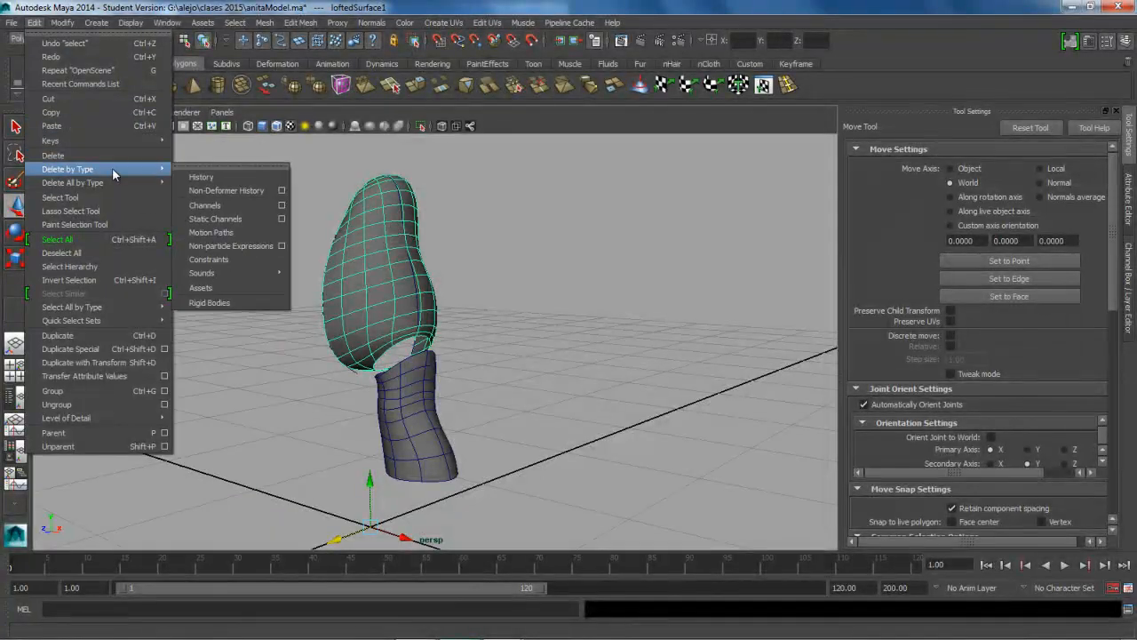
click(199, 177)
click(463, 290)
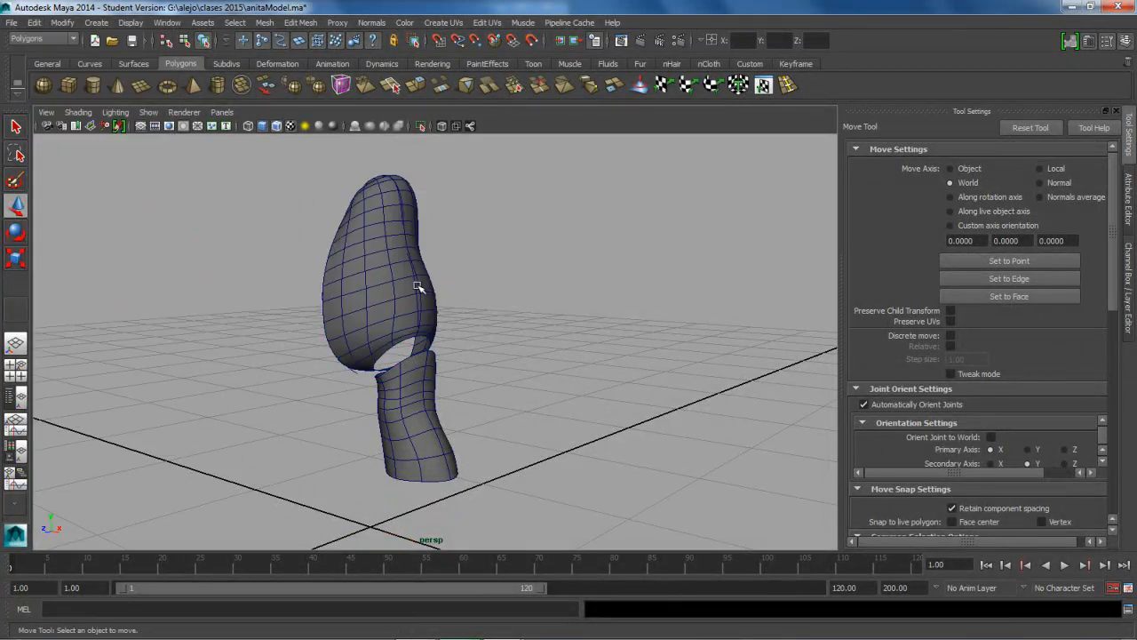
Step: Combine the body and the leg into a single polygon mesh
click(417, 287)
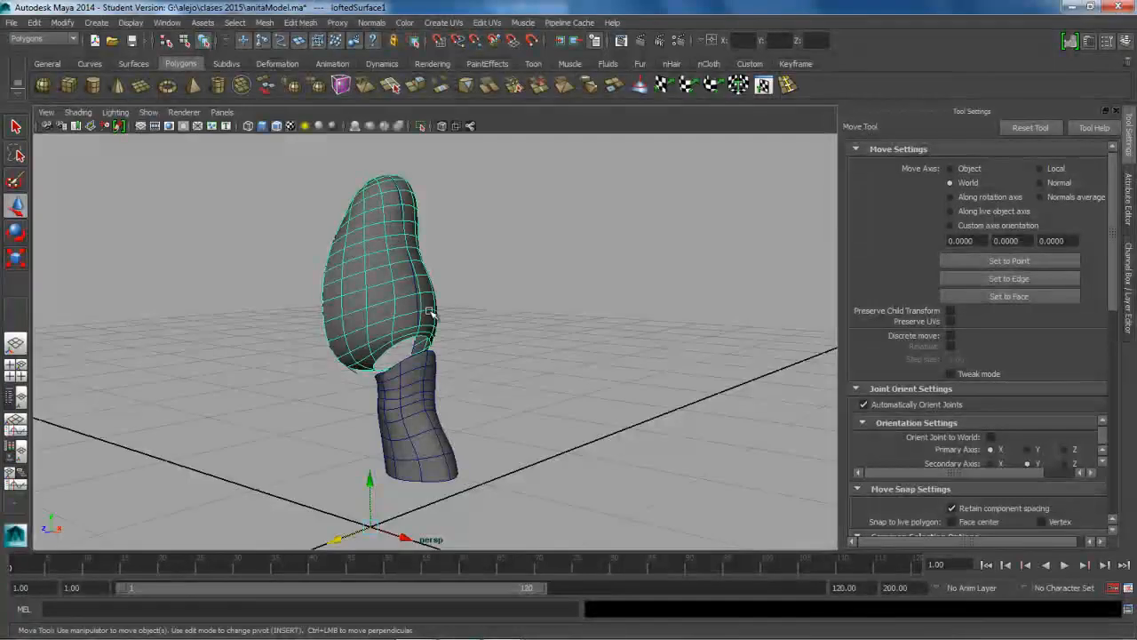
click(414, 385)
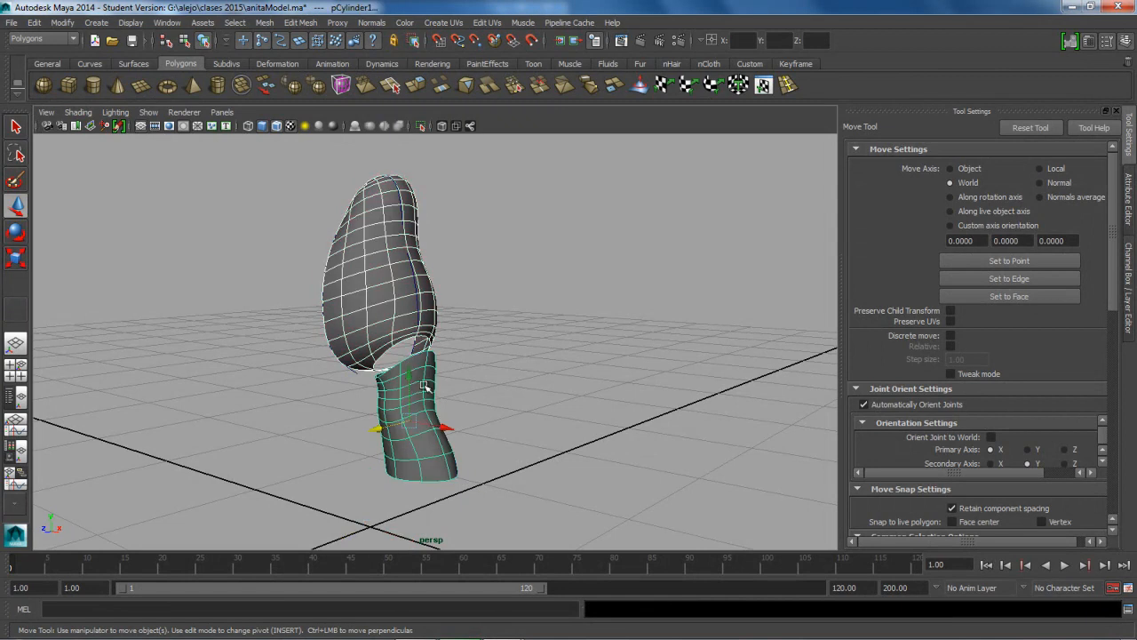
click(264, 23)
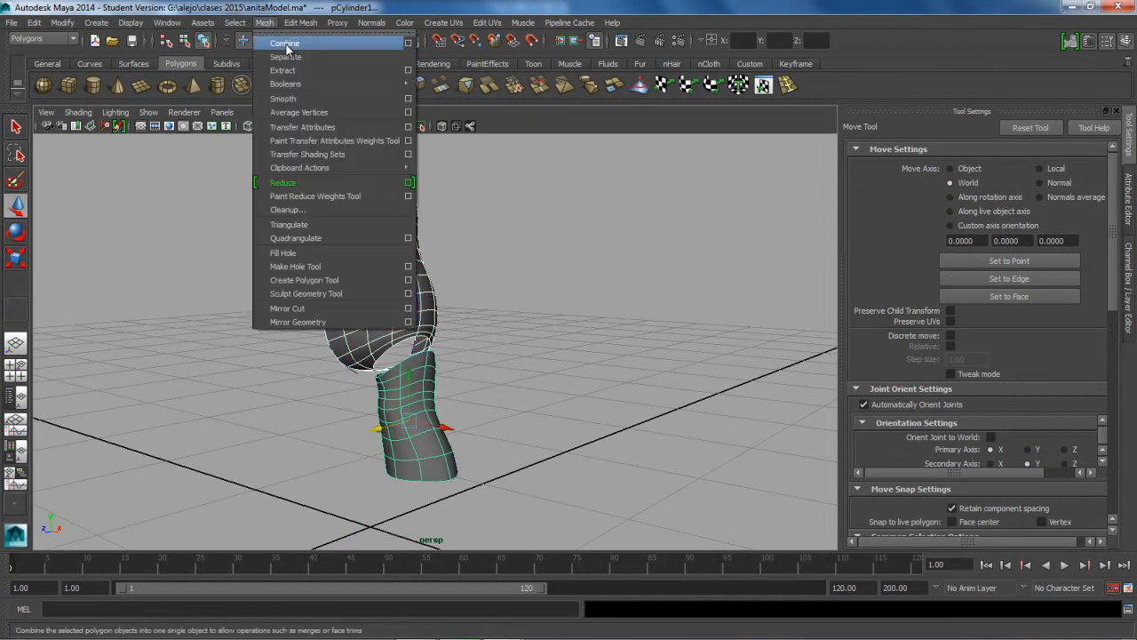
click(286, 48)
click(441, 266)
Step: Switch the combined mesh to edge mode and select the border loops of the body's leg opening and the leg's upper rim
alt+drag(343, 336, 398, 343)
alt+right_drag(398, 343, 453, 382)
alt+drag(373, 390, 570, 378)
alt+middle_drag(570, 379, 620, 318)
alt+right_drag(575, 325, 613, 333)
alt+drag(533, 330, 359, 320)
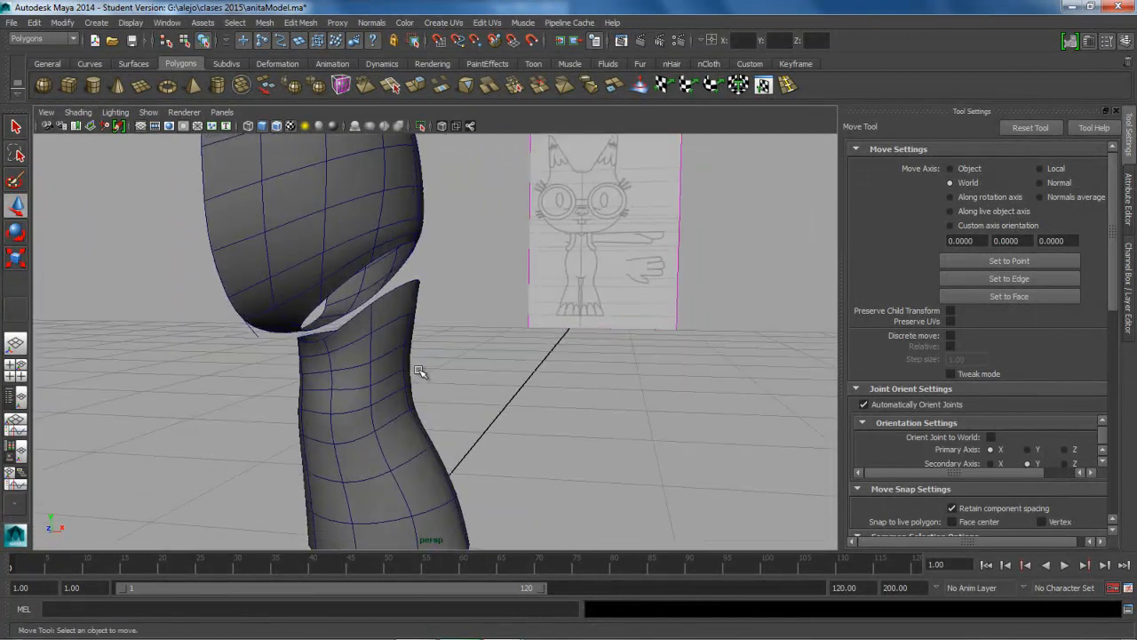
click(397, 257)
alt+drag(399, 213, 560, 258)
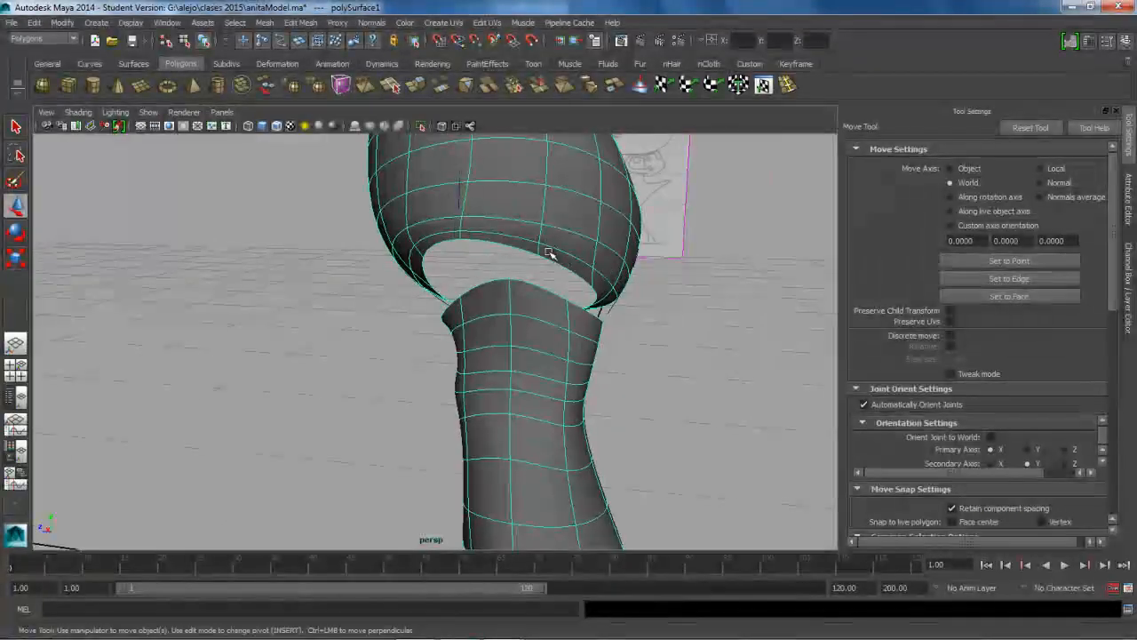
right_click(547, 249)
click(555, 224)
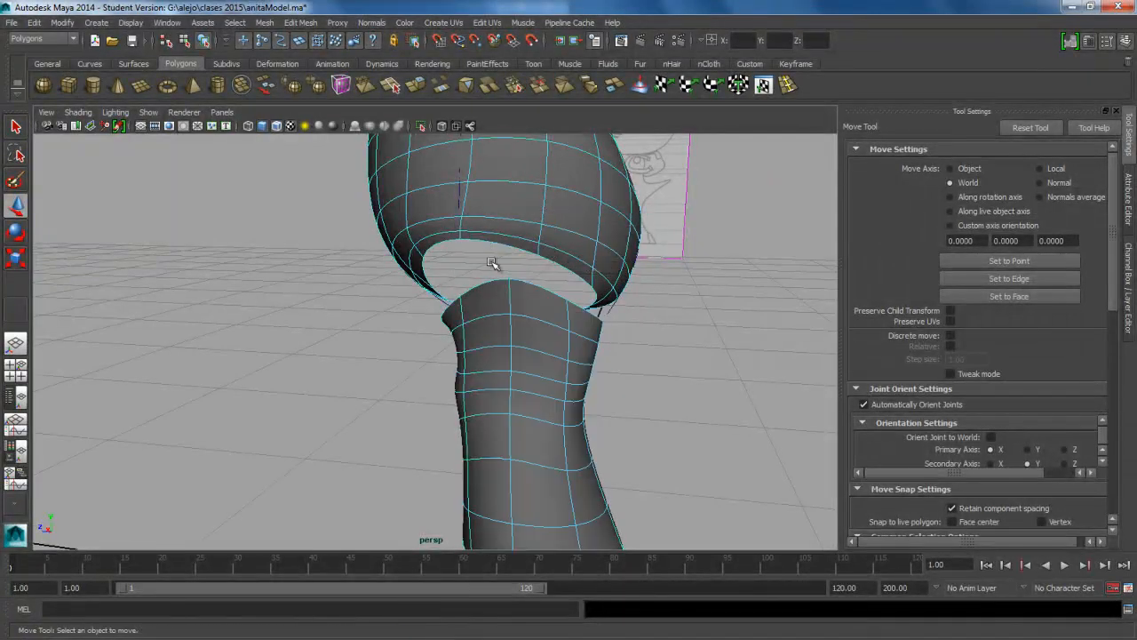
click(497, 245)
alt+drag(487, 262, 545, 255)
double_click(527, 271)
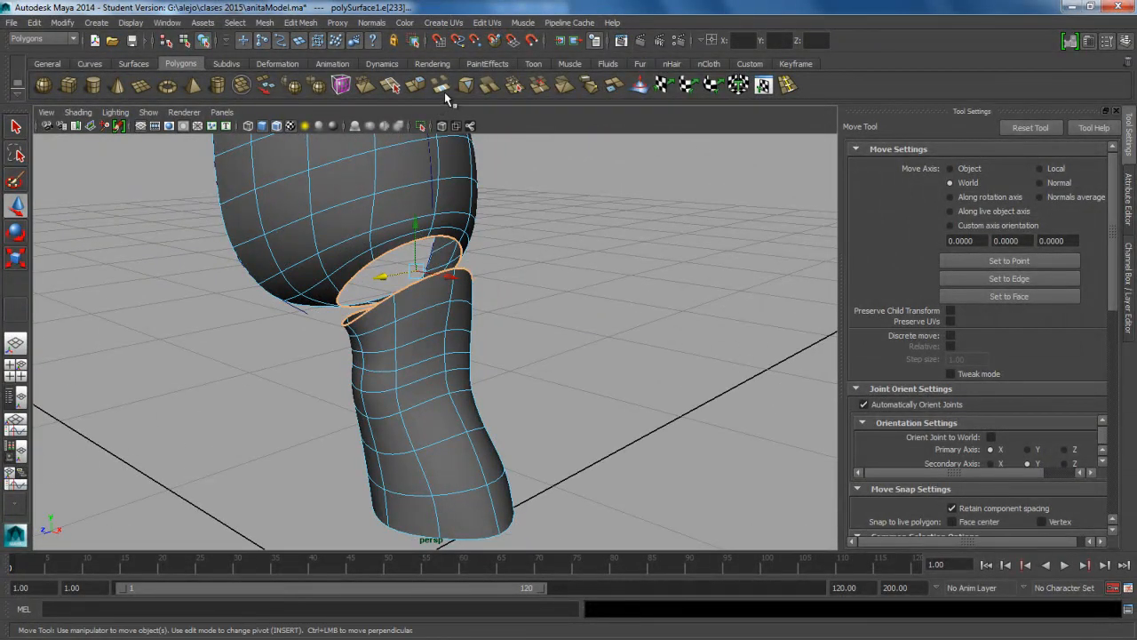
Step: Bridge the two selected border loops with the linear path type and return the mesh to object mode
click(302, 22)
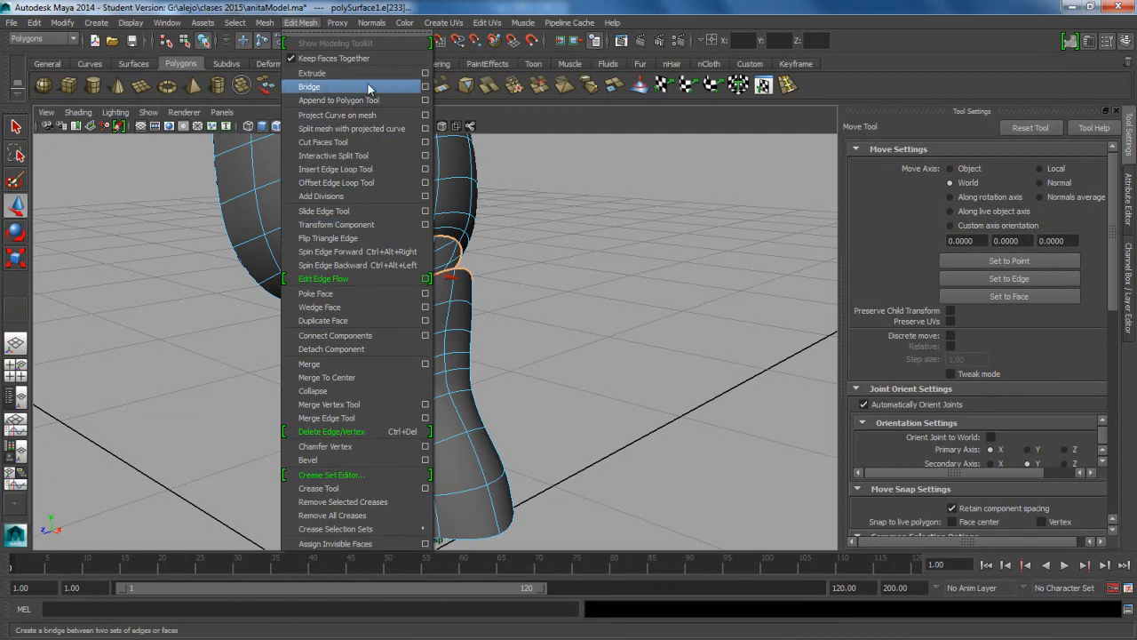
click(424, 86)
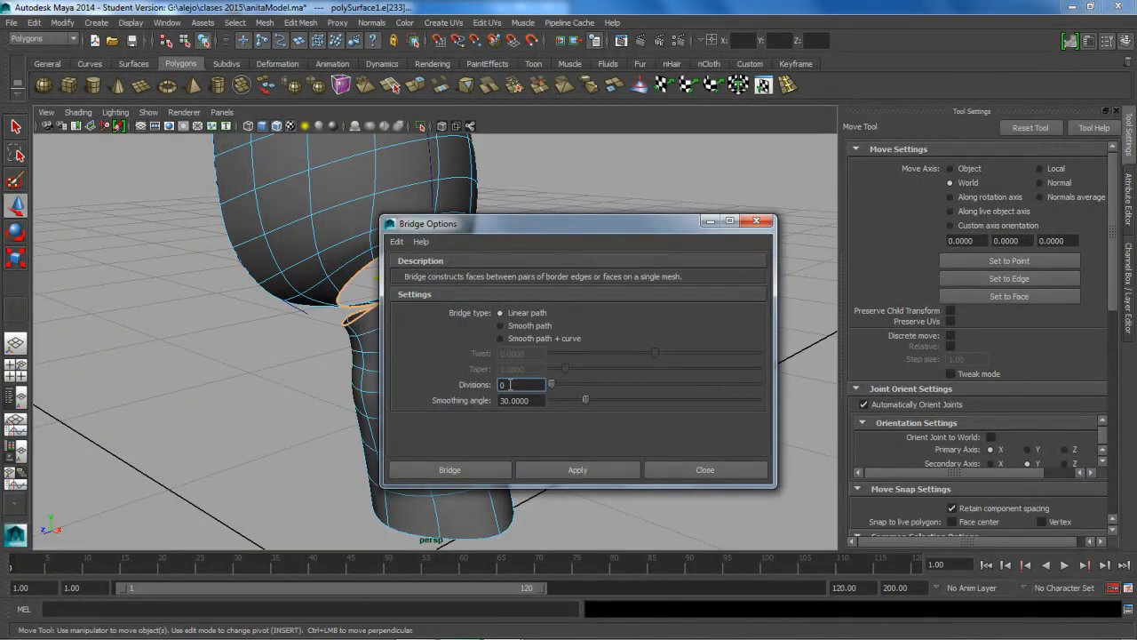
click(489, 469)
alt+drag(491, 385, 321, 344)
alt+drag(549, 370, 581, 248)
right_drag(578, 223, 599, 216)
alt+drag(513, 284, 367, 333)
alt+drag(359, 266, 284, 352)
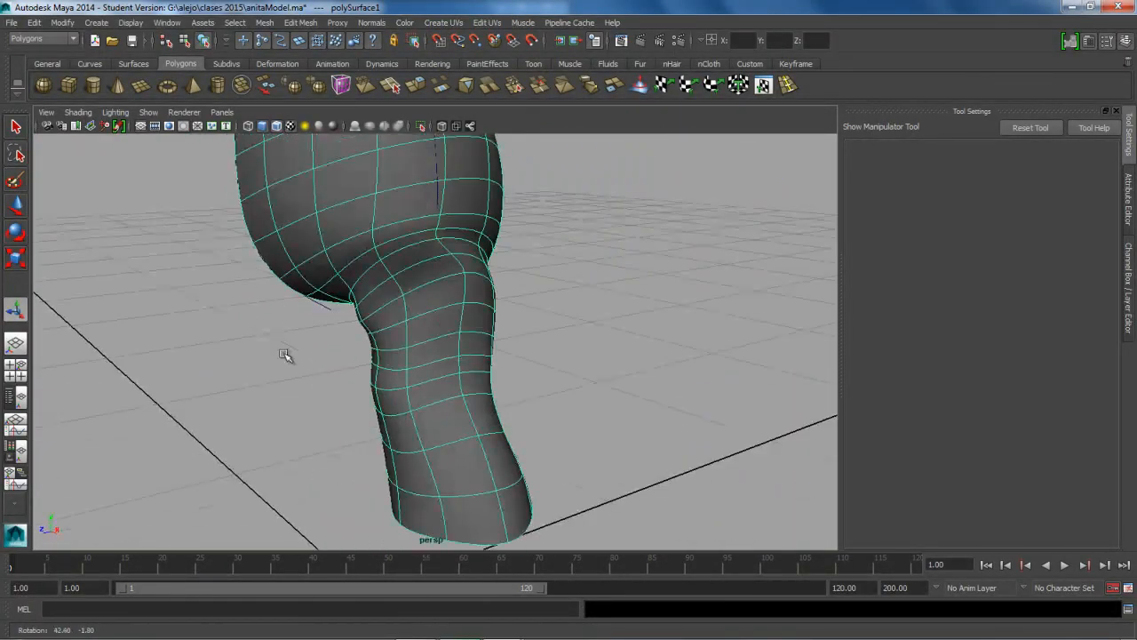
Step: Activate the Sculpt Geometry Tool, reset its settings and choose the Relax operation
click(639, 86)
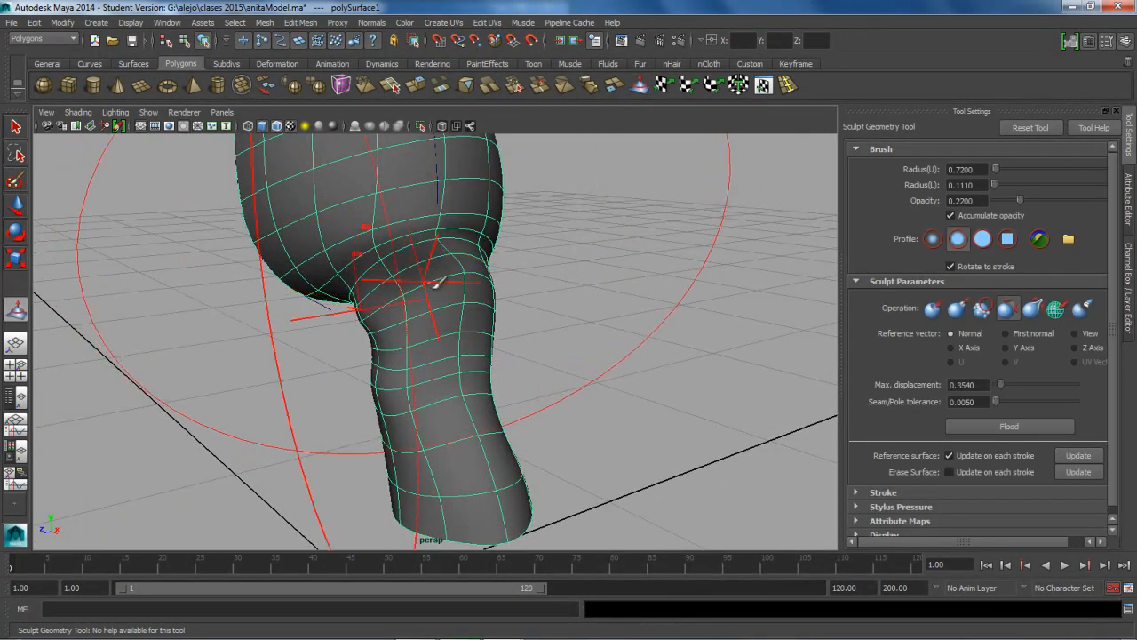
scroll(1101, 391, down, 1)
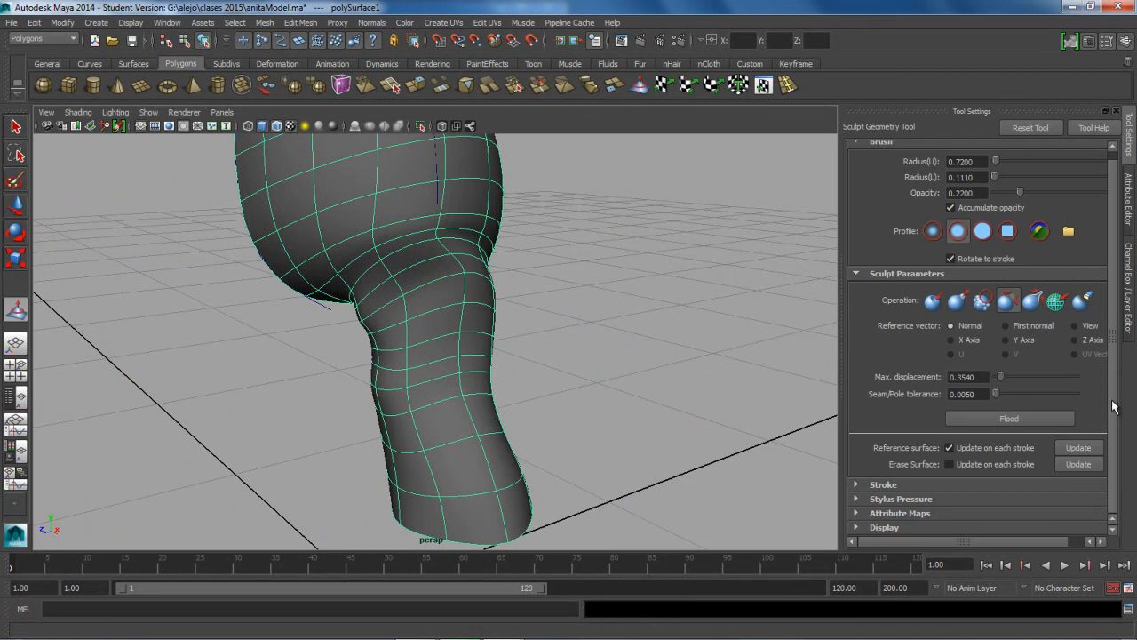
click(877, 485)
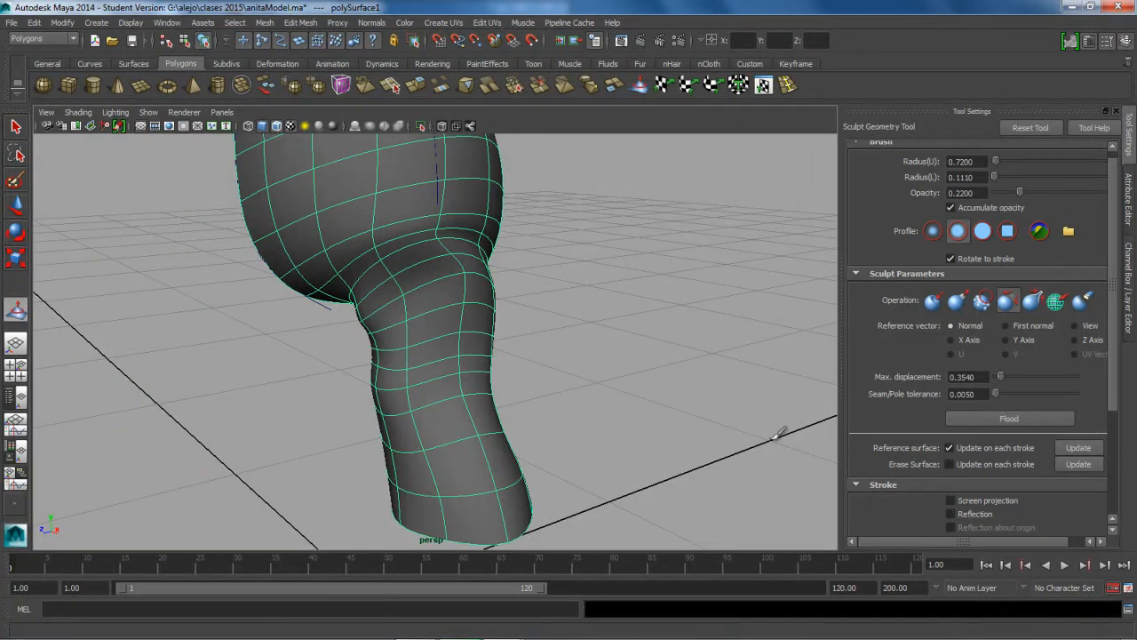
click(1039, 130)
drag(1109, 303, 1116, 442)
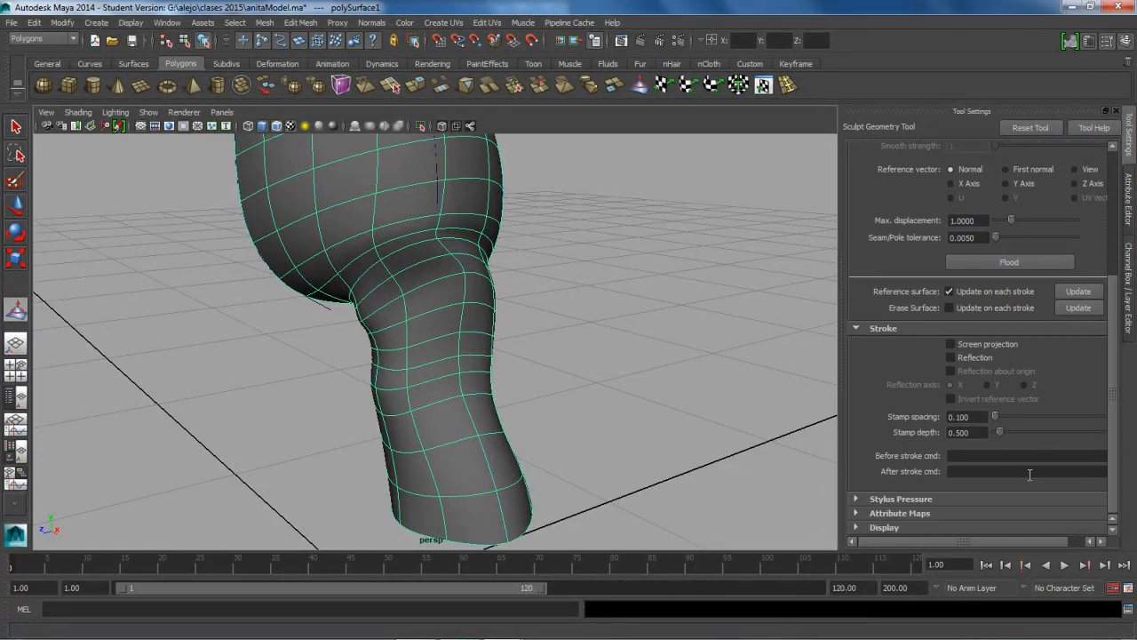
drag(1113, 392, 1105, 247)
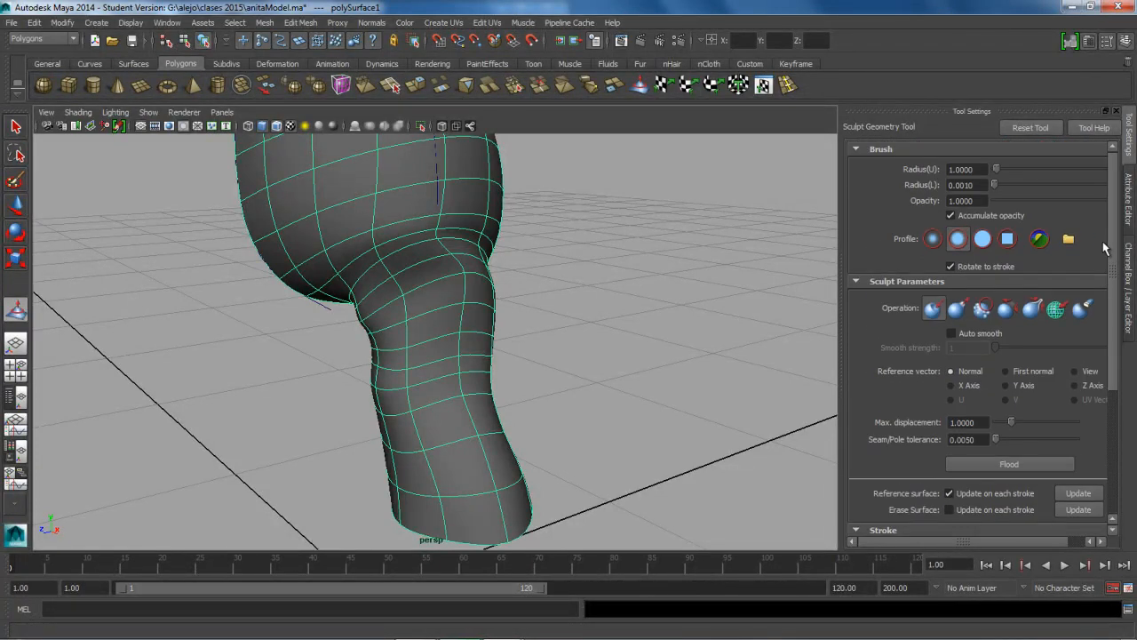
click(1011, 310)
Step: Reduce the sculpt brush's upper radius to about 0.12, try a relax stroke on the bridged area and undo it
key(b)
drag(443, 305, 277, 408)
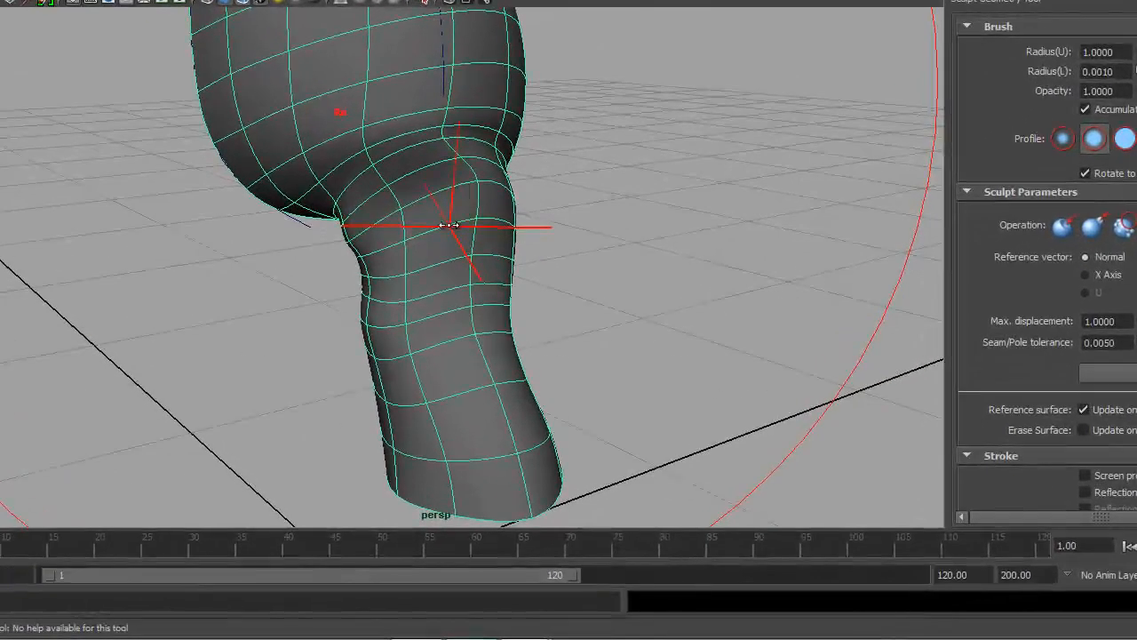
drag(244, 352, 166, 367)
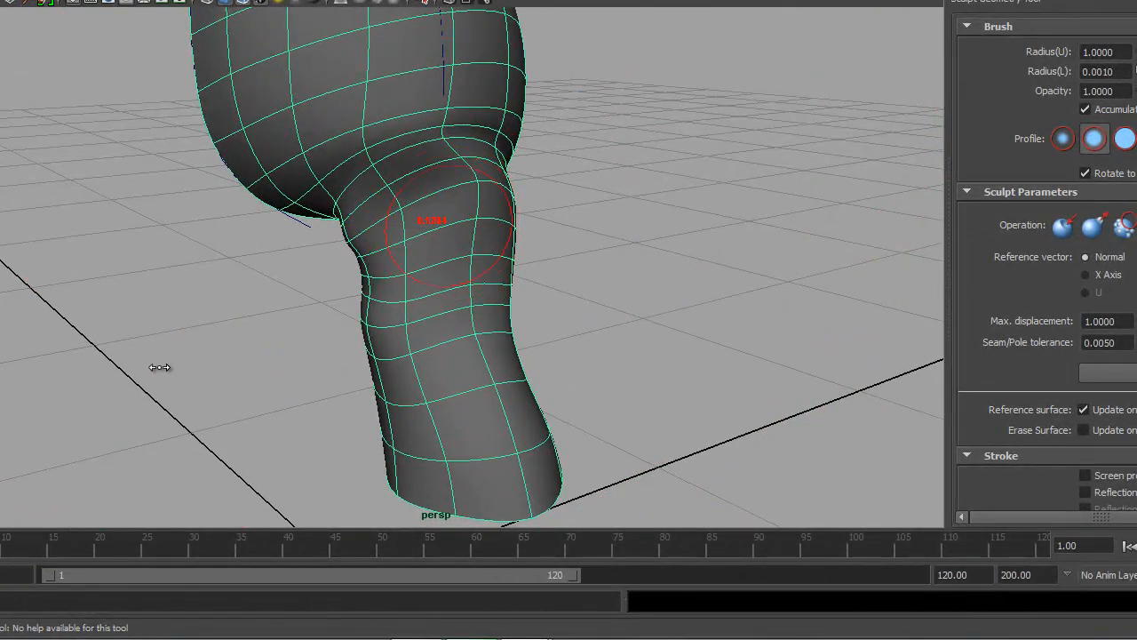
mouse_move(440, 233)
mouse_down()
mouse_move(436, 179)
mouse_move(388, 156)
mouse_move(394, 194)
mouse_up()
key(ctrl+z)
Step: Relax the edge rings around the bridged joint between the body and the leg with brush strokes
mouse_move(582, 232)
alt+mouse_down()
mouse_move(485, 241)
mouse_move(481, 227)
alt+mouse_up()
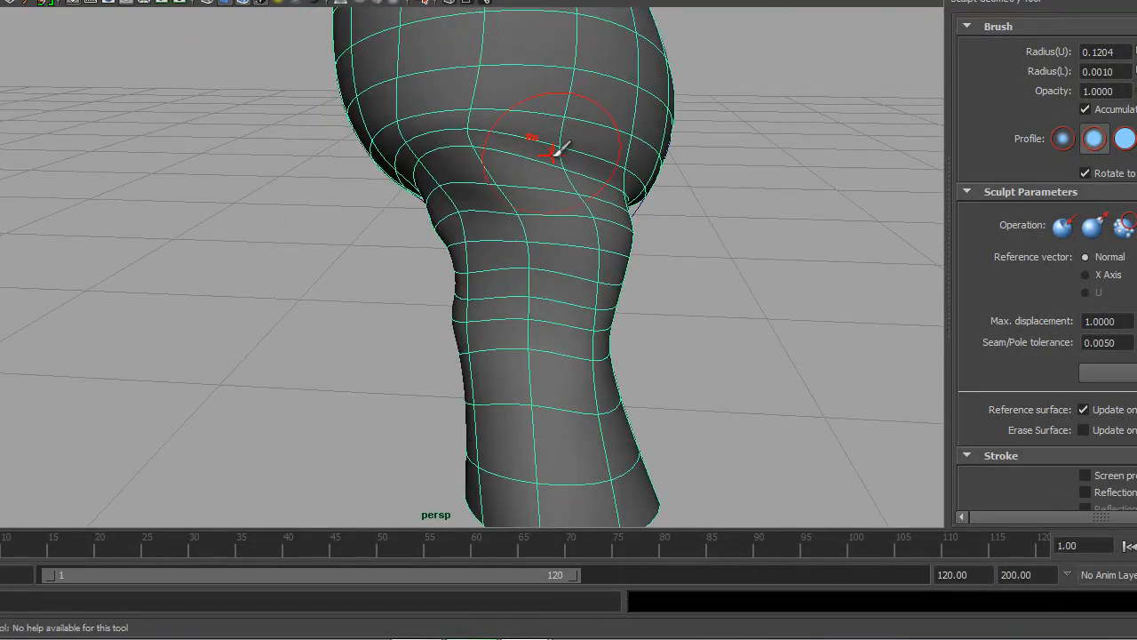
alt+drag(540, 177, 465, 151)
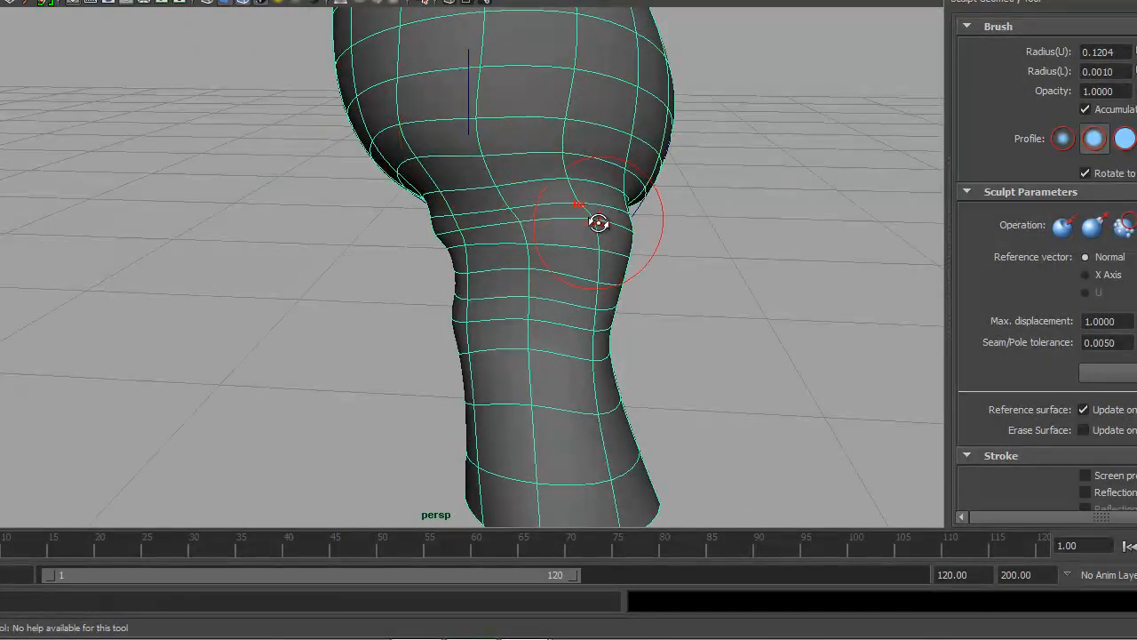
alt+drag(609, 223, 578, 289)
mouse_move(647, 246)
alt+mouse_down()
mouse_move(571, 248)
mouse_move(414, 134)
alt+mouse_up()
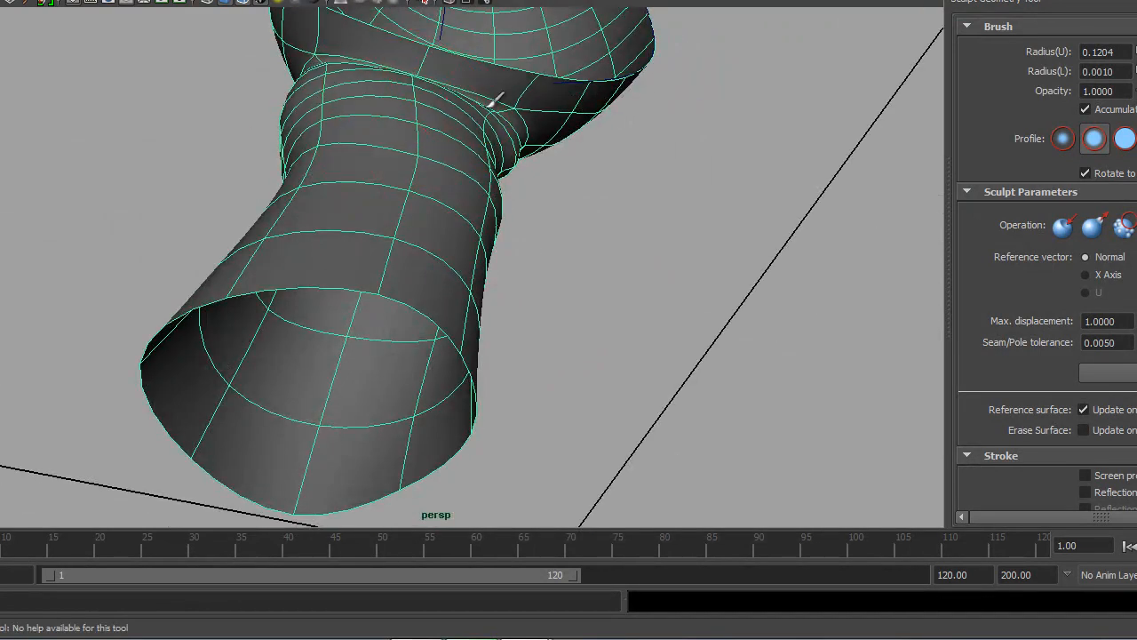
mouse_move(506, 142)
alt+mouse_down()
mouse_move(336, 166)
mouse_move(284, 260)
alt+mouse_up()
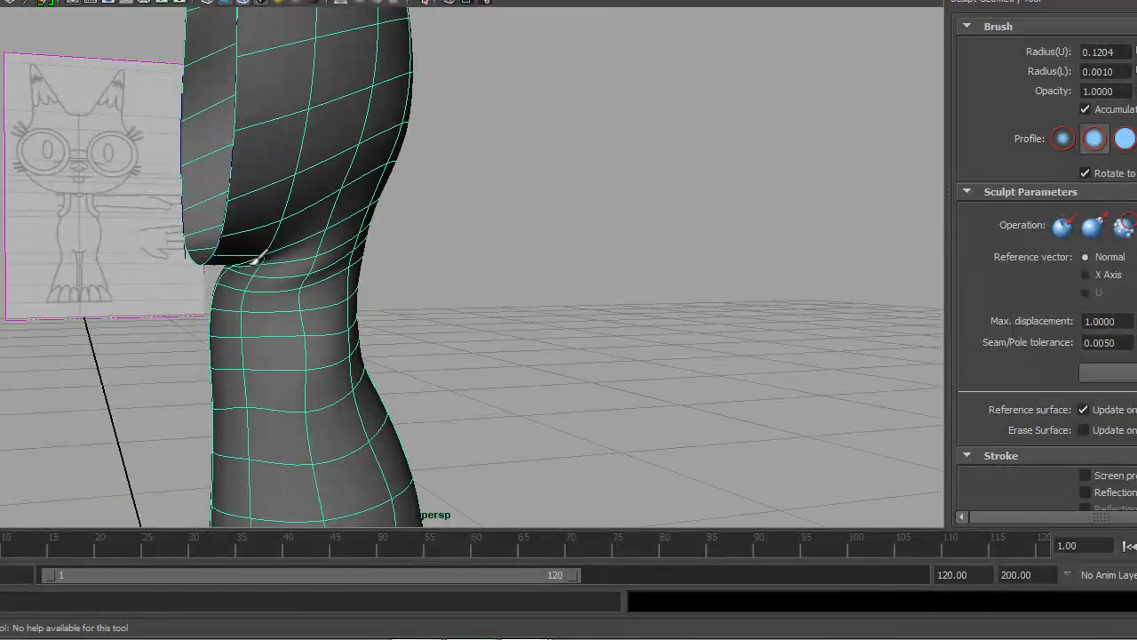
Step: Undo the last relax strokes and lower the sculpt brush's opacity to 0.369
key(ctrl+z)
key(ctrl+z)
key(ctrl+z)
key(ctrl+z)
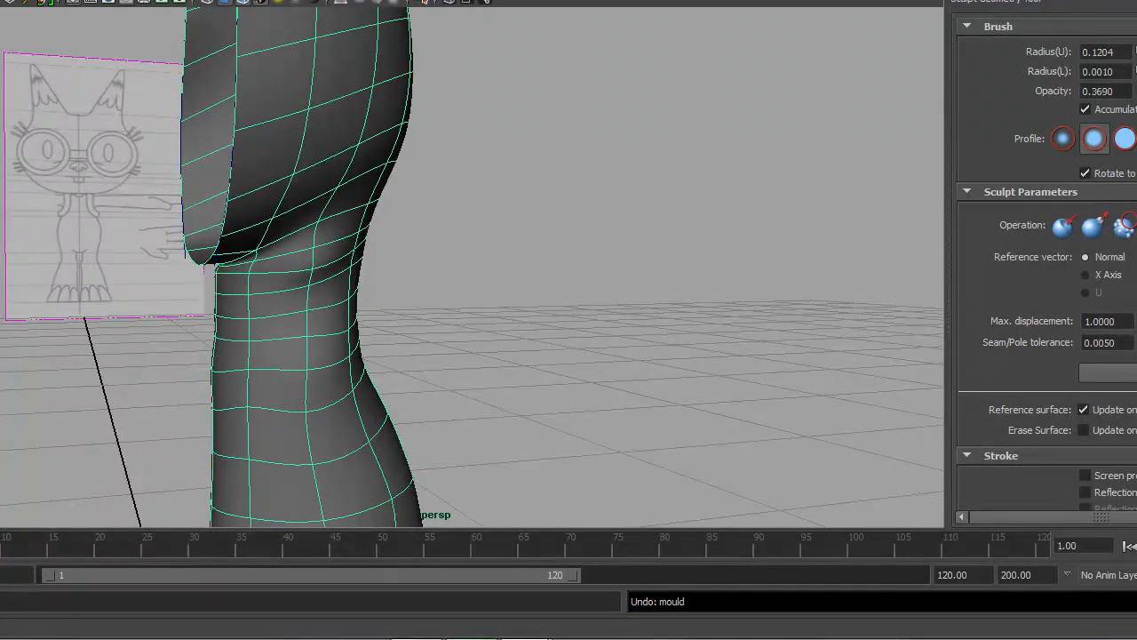
Step: Relax the hip joint's edges with the softer brush on the side near the crotch and around the upper leg
mouse_move(356, 146)
alt+mouse_down()
mouse_move(287, 234)
mouse_move(421, 245)
mouse_move(424, 275)
mouse_move(540, 210)
mouse_move(578, 272)
alt+mouse_up()
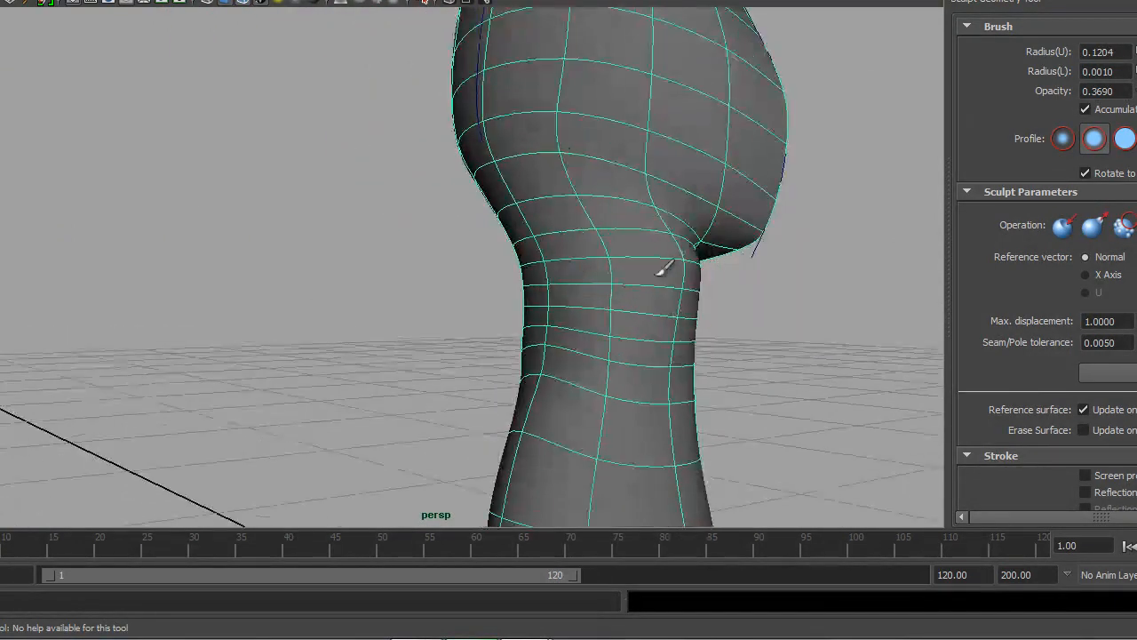
mouse_move(660, 245)
mouse_down()
mouse_move(664, 253)
mouse_move(638, 228)
mouse_up()
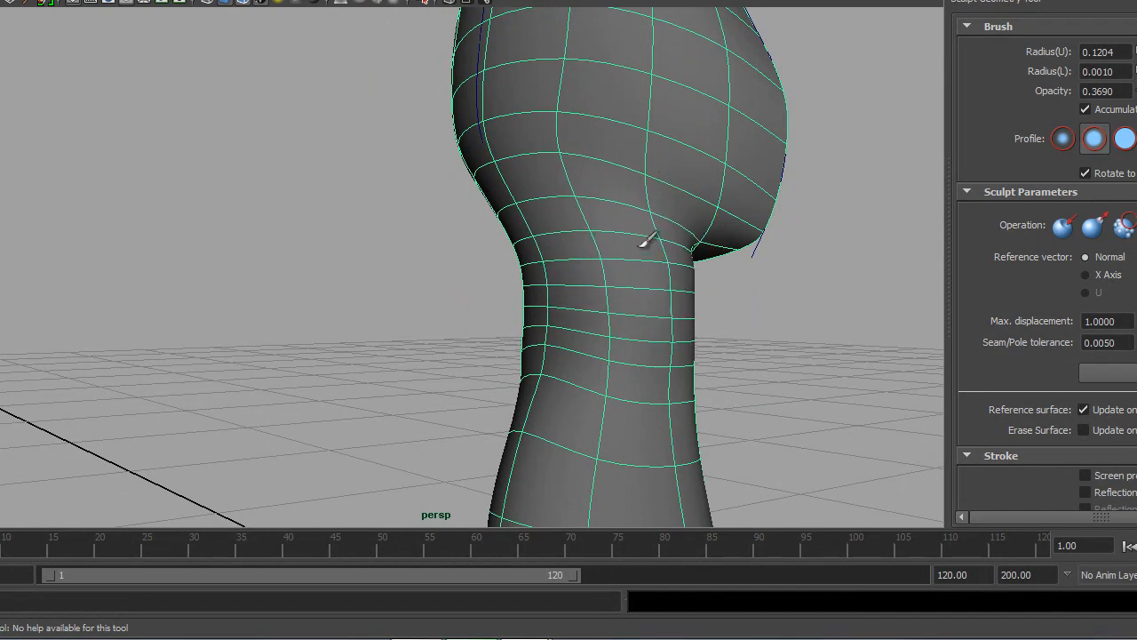
mouse_move(652, 267)
alt+mouse_down()
mouse_move(734, 287)
mouse_move(520, 255)
mouse_move(500, 284)
mouse_move(521, 224)
alt+mouse_up()
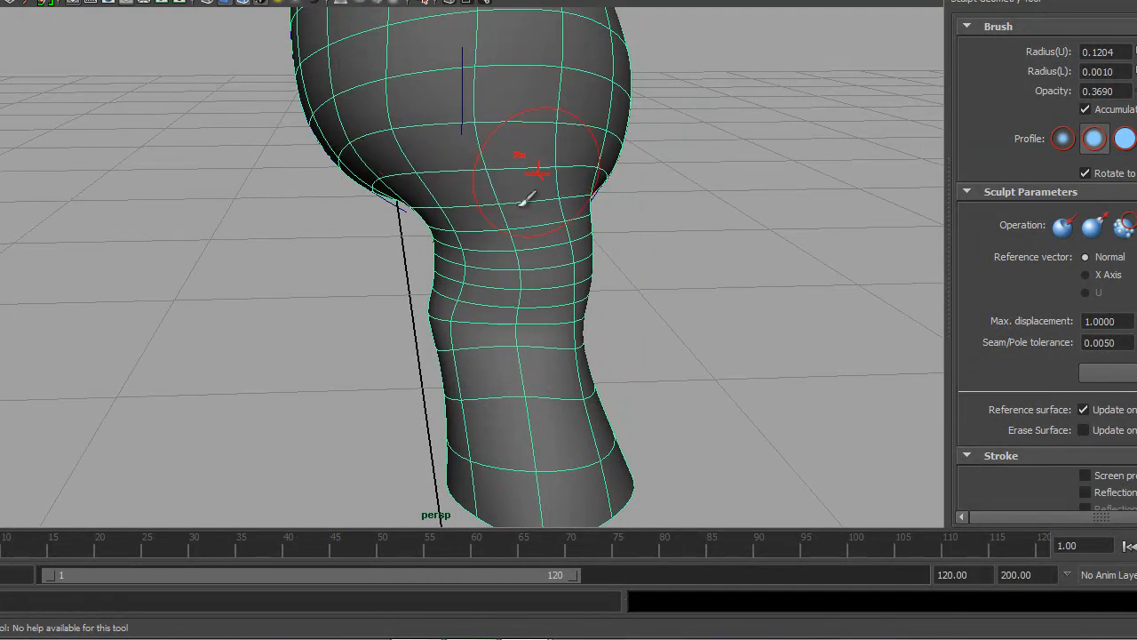
alt+drag(559, 152, 711, 140)
mouse_move(350, 246)
alt+mouse_down()
mouse_move(267, 254)
mouse_move(363, 310)
mouse_move(465, 310)
mouse_move(800, 236)
alt+mouse_up()
Step: Leave the Sculpt Geometry Tool and save the scene
key(q)
mouse_move(439, 322)
alt+mouse_down()
mouse_move(329, 292)
mouse_move(282, 222)
alt+mouse_up()
key(ctrl+s)
Step: Switch the mesh to vertex mode and reposition the inner joint vertices just below the crotch to open the fold
click(553, 255)
alt+right_drag(282, 222, 356, 305)
alt+drag(355, 306, 364, 267)
right_drag(205, 255, 132, 252)
alt+drag(218, 266, 444, 261)
alt+right_drag(444, 261, 495, 255)
alt+drag(495, 255, 437, 346)
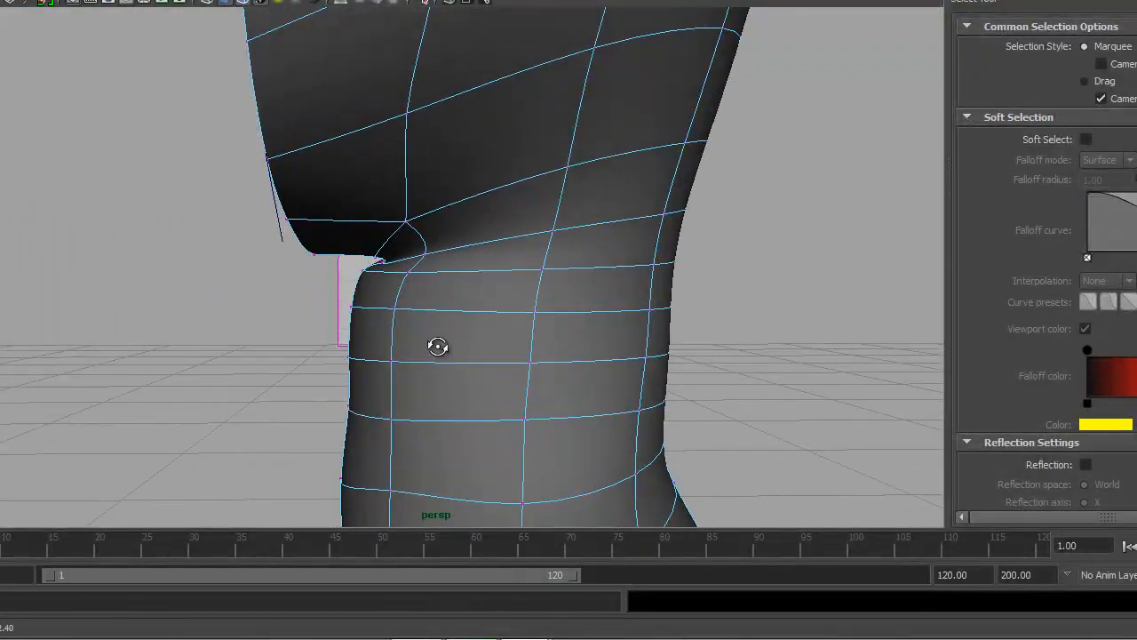
key(w)
drag(388, 270, 364, 270)
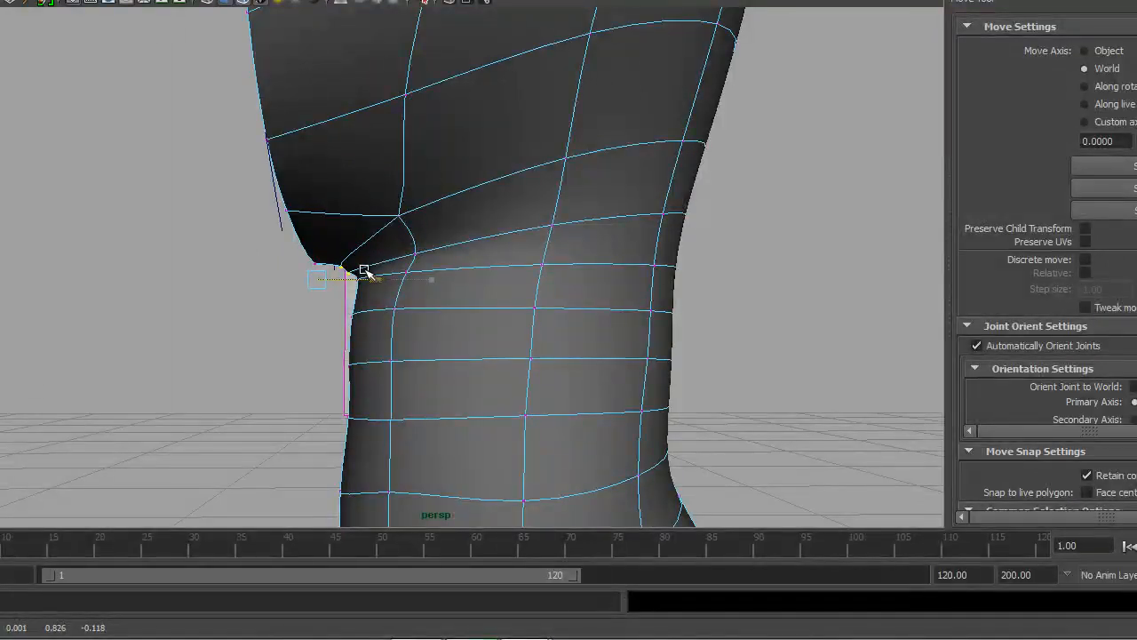
click(349, 275)
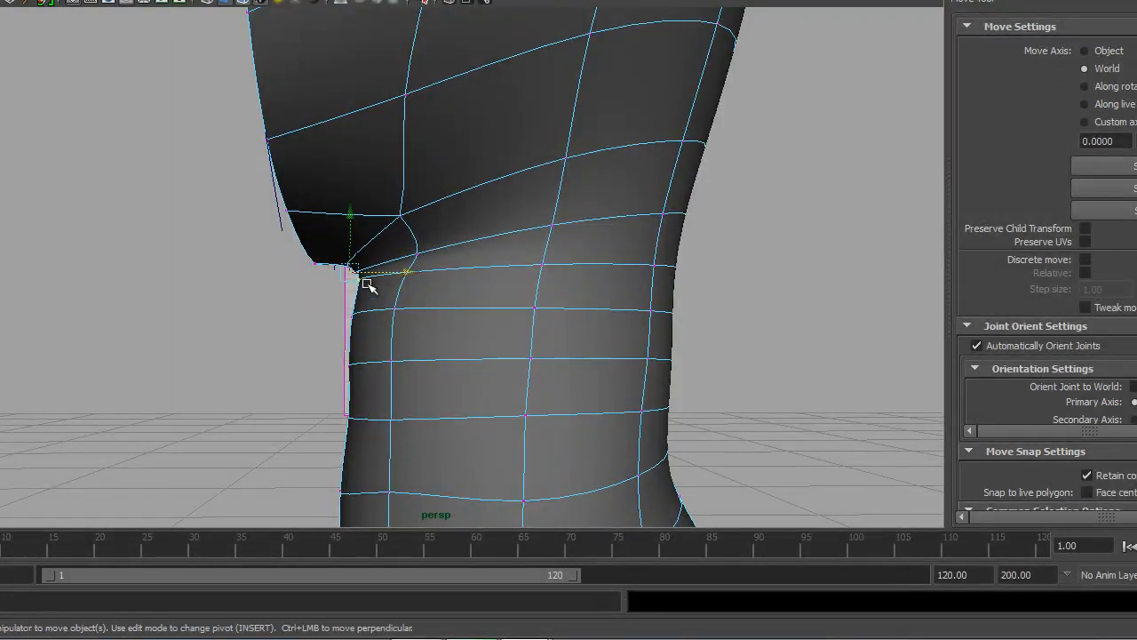
drag(351, 217, 351, 234)
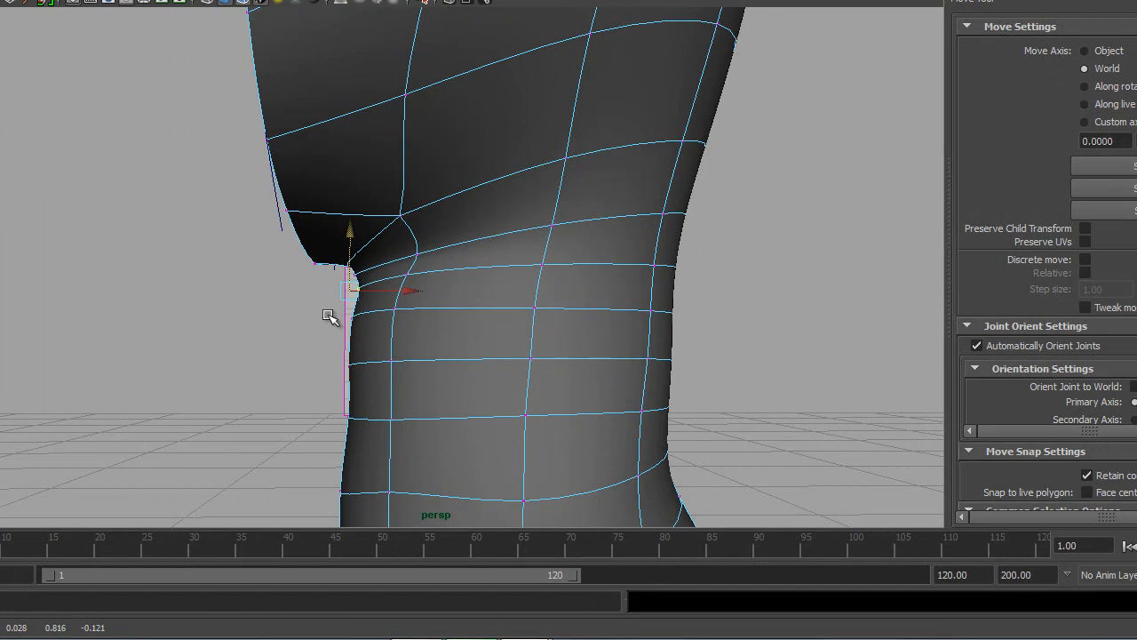
Step: Lower the neighbouring vertices on the upper leg's inner side along Y to space the edge rings more evenly
middle_drag(338, 328, 380, 335)
middle_drag(333, 246, 338, 272)
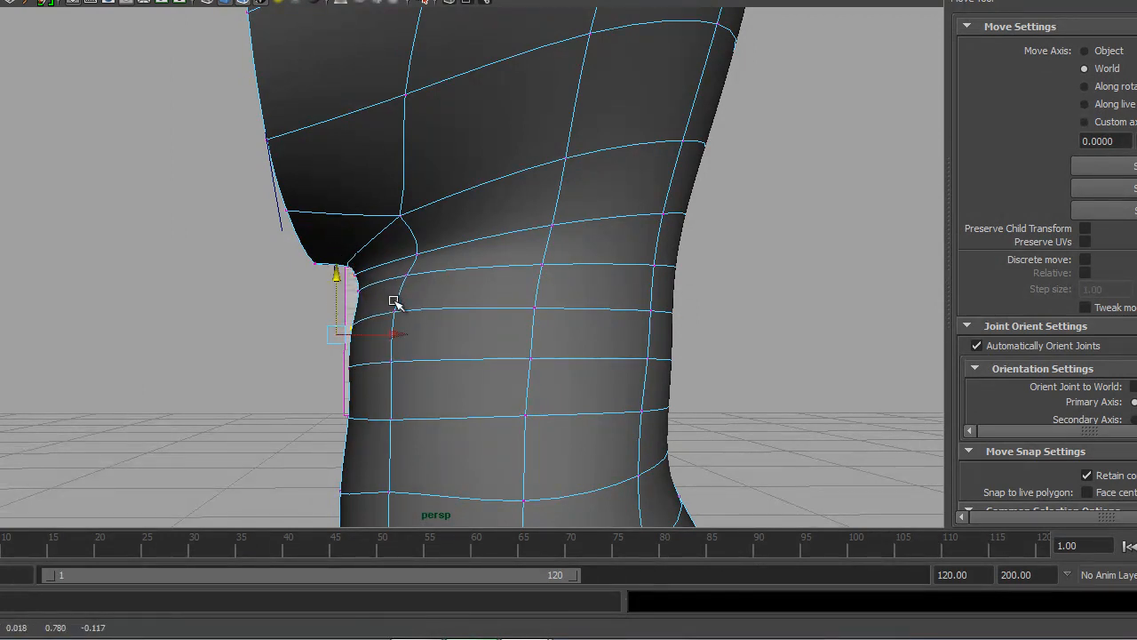
drag(379, 239, 380, 268)
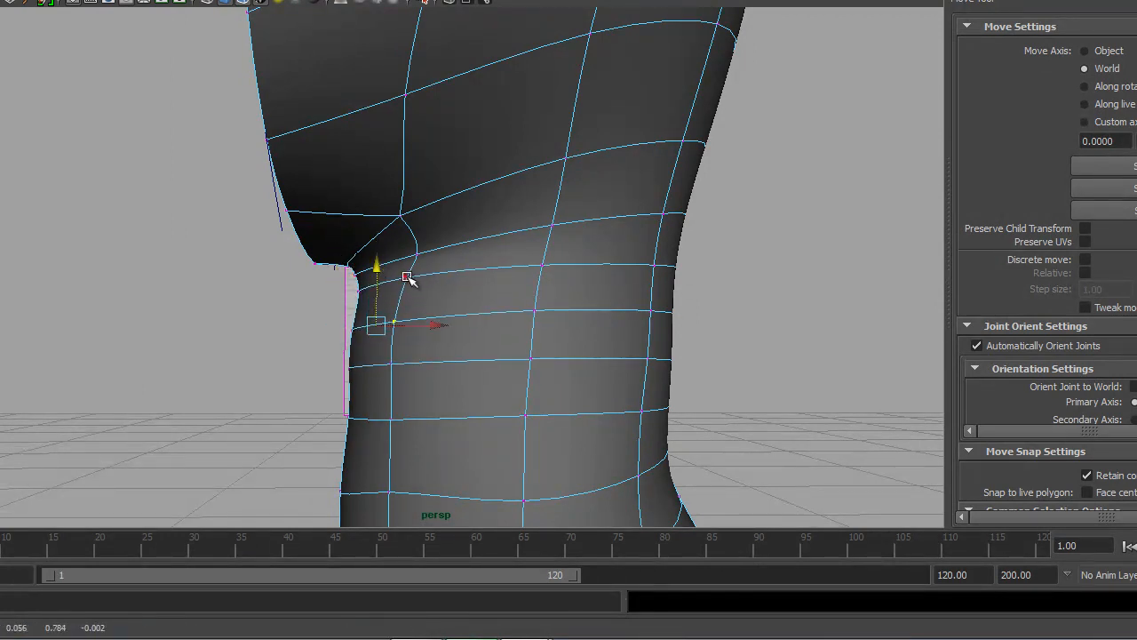
click(406, 277)
Step: In the front view, move the upper leg's inner-side vertices along X toward the reference outline
alt+drag(399, 226, 545, 257)
key(space)
key(space)
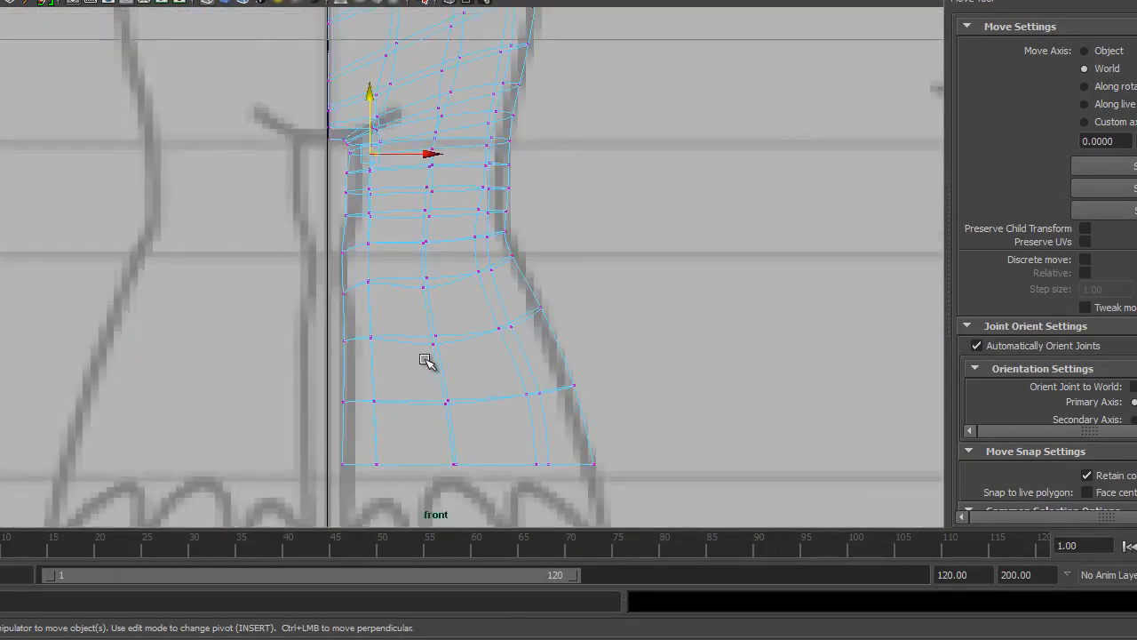
alt+right_drag(432, 233, 391, 284)
drag(400, 306, 417, 274)
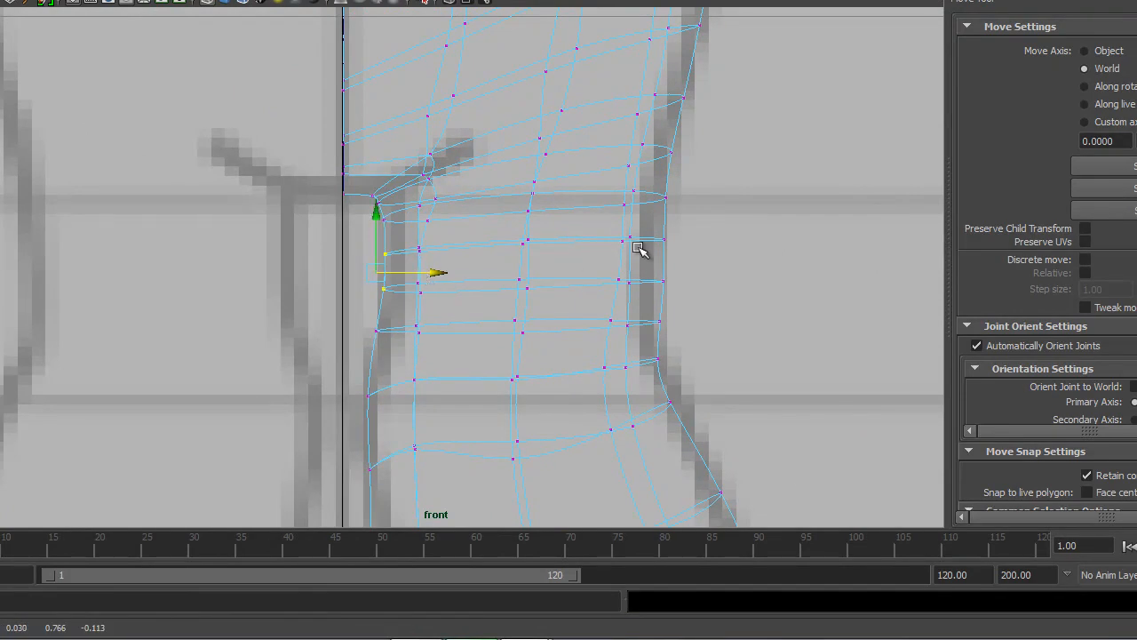
Step: Move the upper leg's outer-side vertices inward along X to match the front reference
drag(605, 138, 679, 239)
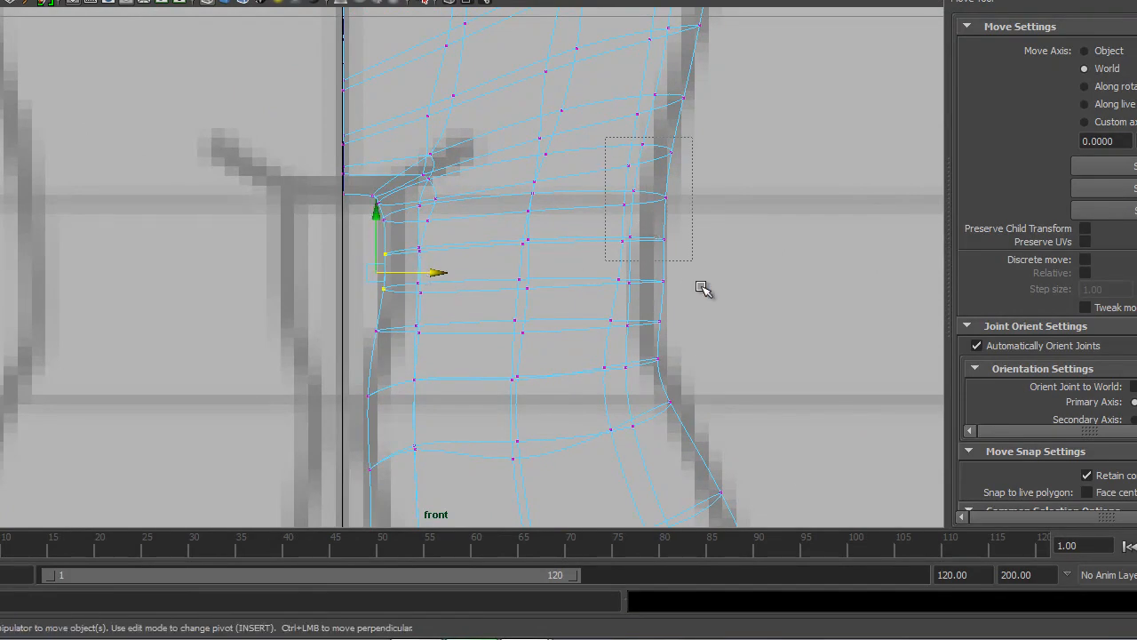
drag(706, 338, 708, 339)
drag(718, 235, 701, 236)
click(762, 285)
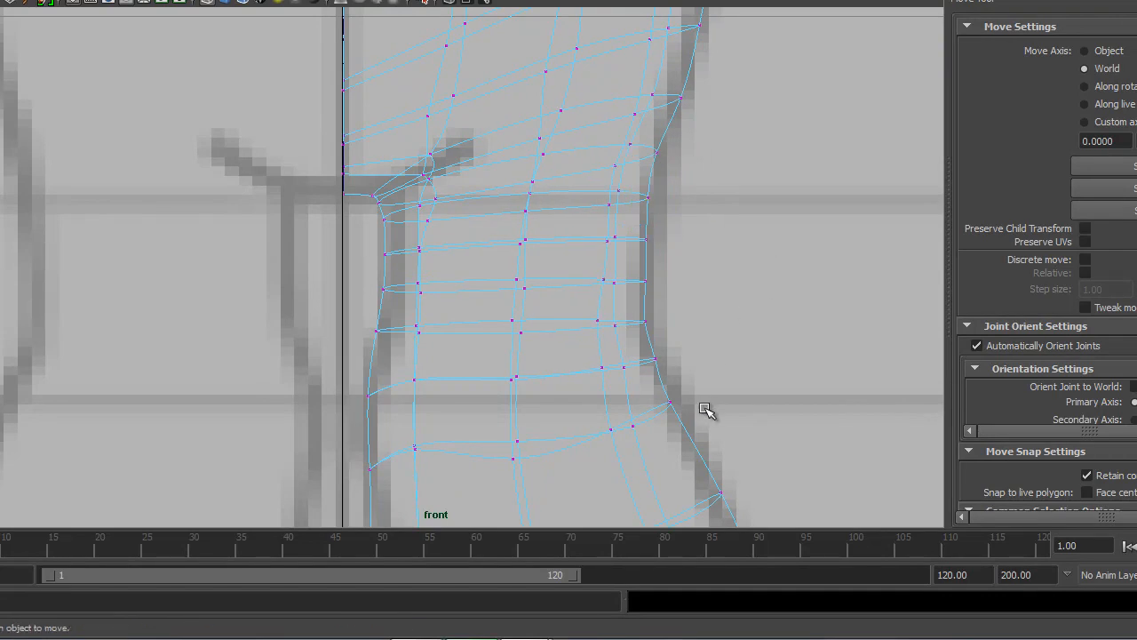
Step: Adjust the outer and inner contour vertices at the middle of the leg along X to smooth its silhouette
alt+middle_drag(703, 407, 683, 337)
drag(604, 236, 647, 267)
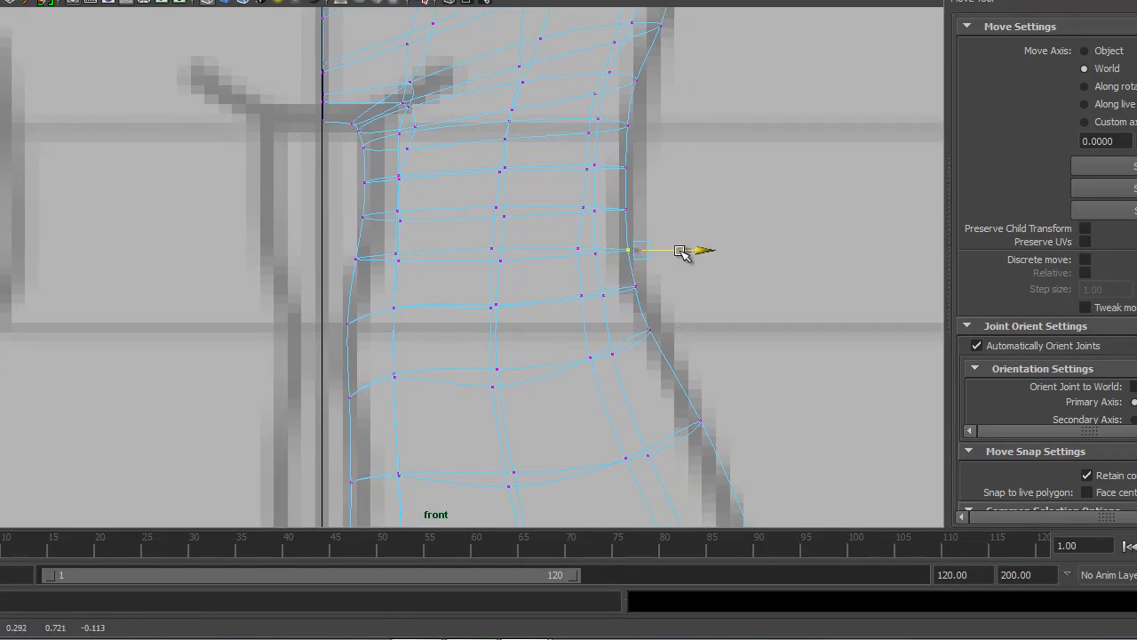
alt+middle_drag(441, 327, 446, 206)
drag(373, 298, 415, 293)
Step: Move the outer-side vertices of the lower leg slightly along X to follow the front reference outline
alt+middle_drag(494, 379, 483, 250)
alt+right_drag(528, 335, 544, 318)
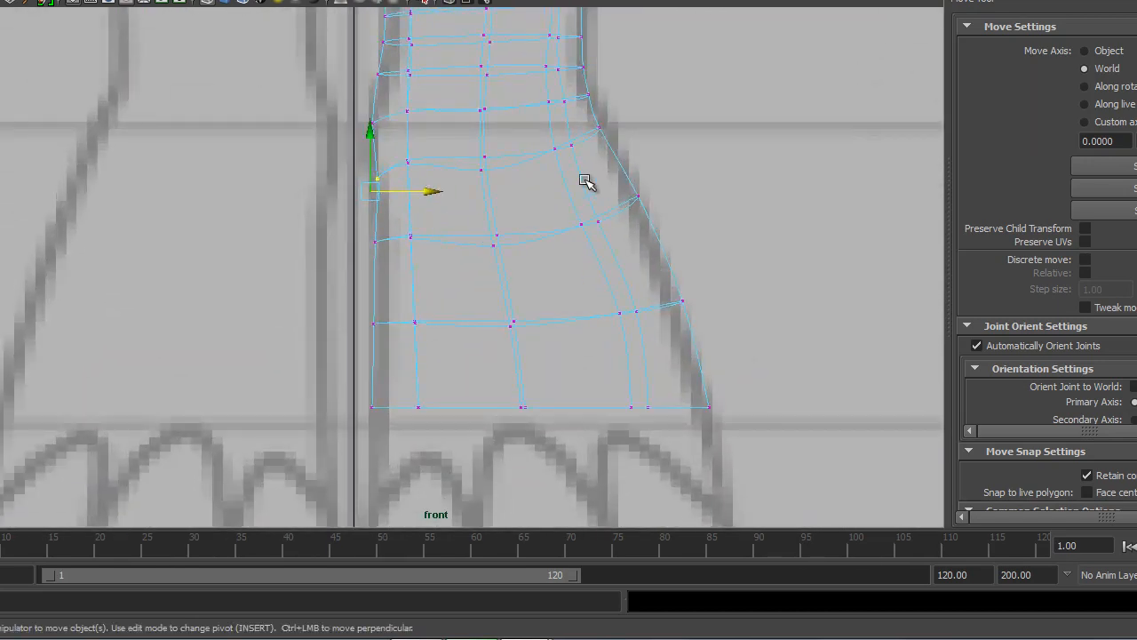
drag(618, 171, 716, 330)
drag(714, 217, 708, 215)
alt+middle_drag(677, 192, 663, 364)
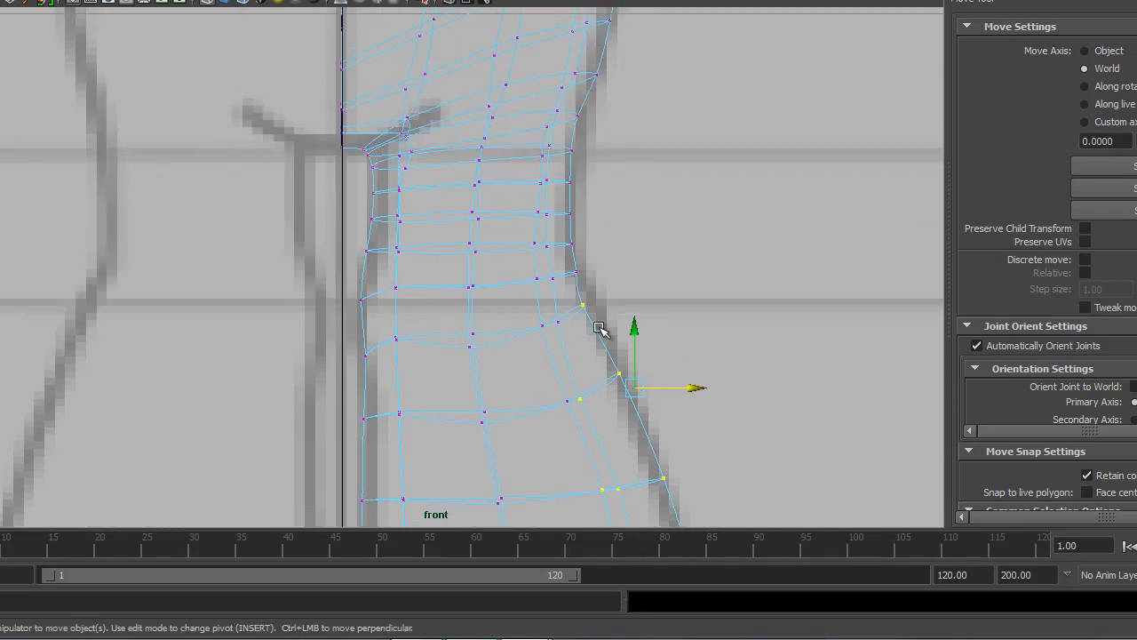
Step: In the front view, shift the inner-side vertices just below the leg joint slightly along X toward the body's centre line
alt+right_drag(351, 181, 462, 299)
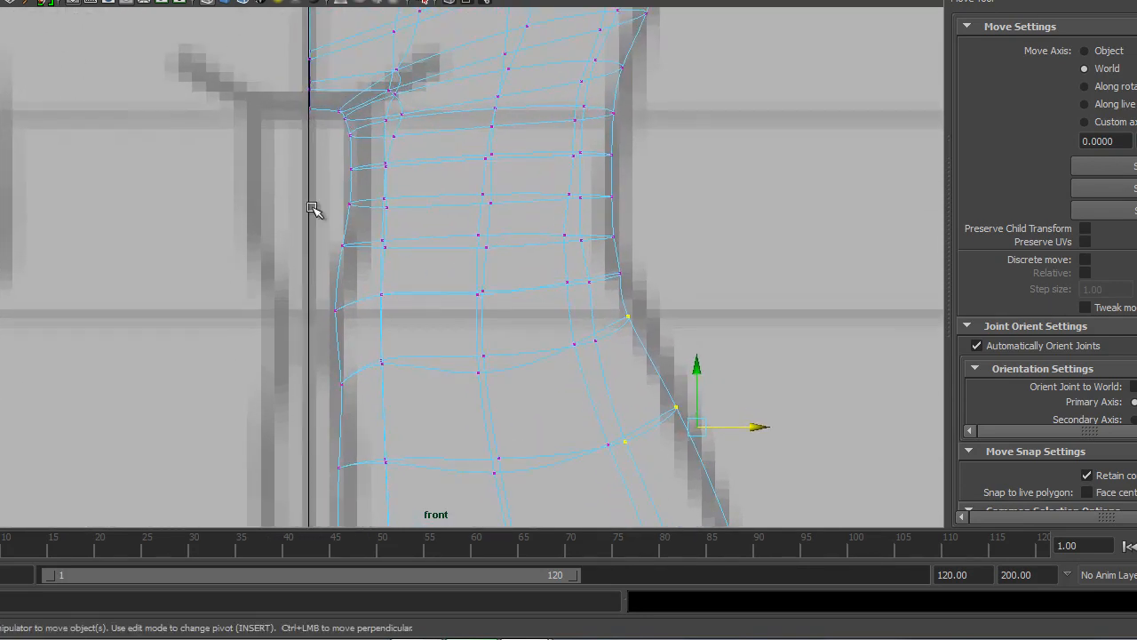
drag(390, 216, 394, 218)
drag(425, 172, 420, 172)
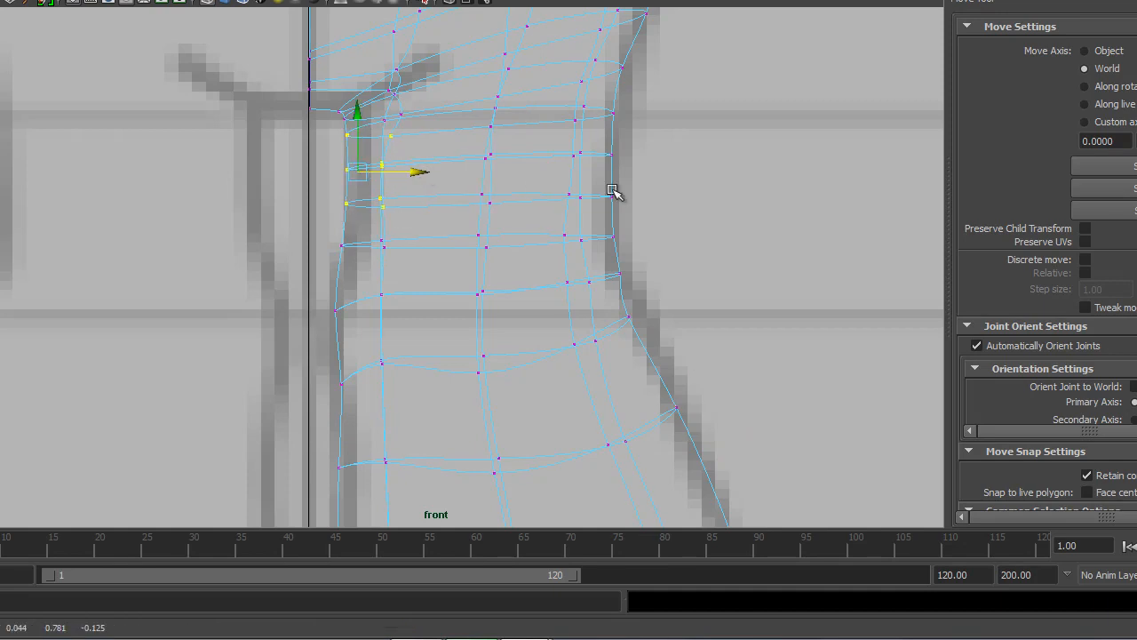
Step: In the side view, move the front and rear vertices of the leg joint outward onto the reference outline
key(space)
key(space)
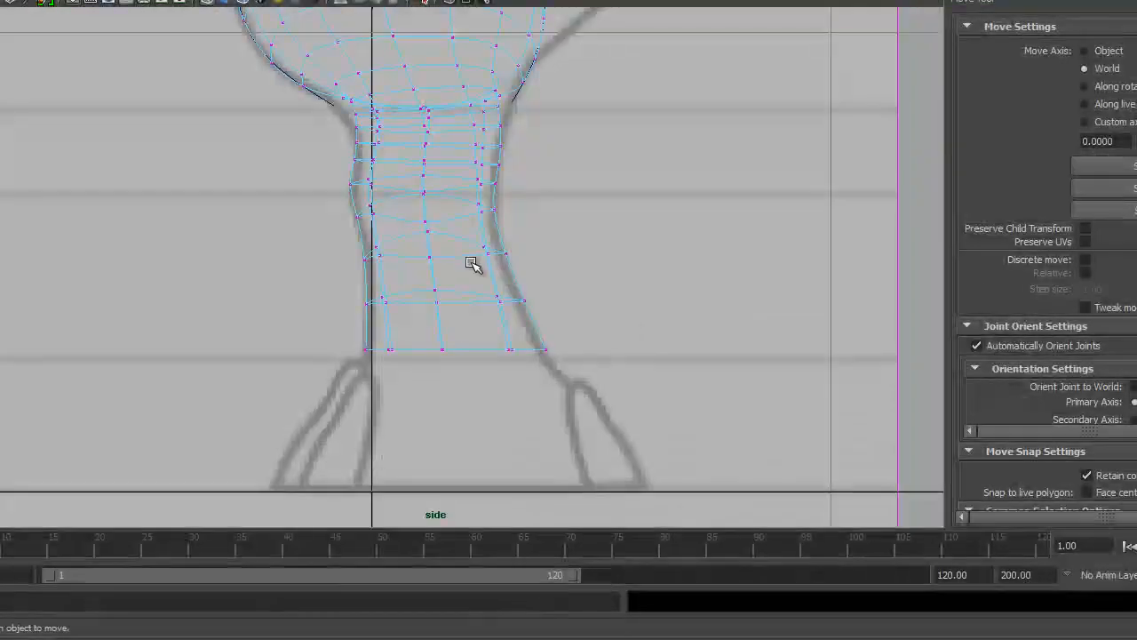
alt+right_drag(470, 262, 546, 302)
alt+middle_drag(545, 267, 509, 400)
alt+right_drag(538, 306, 613, 338)
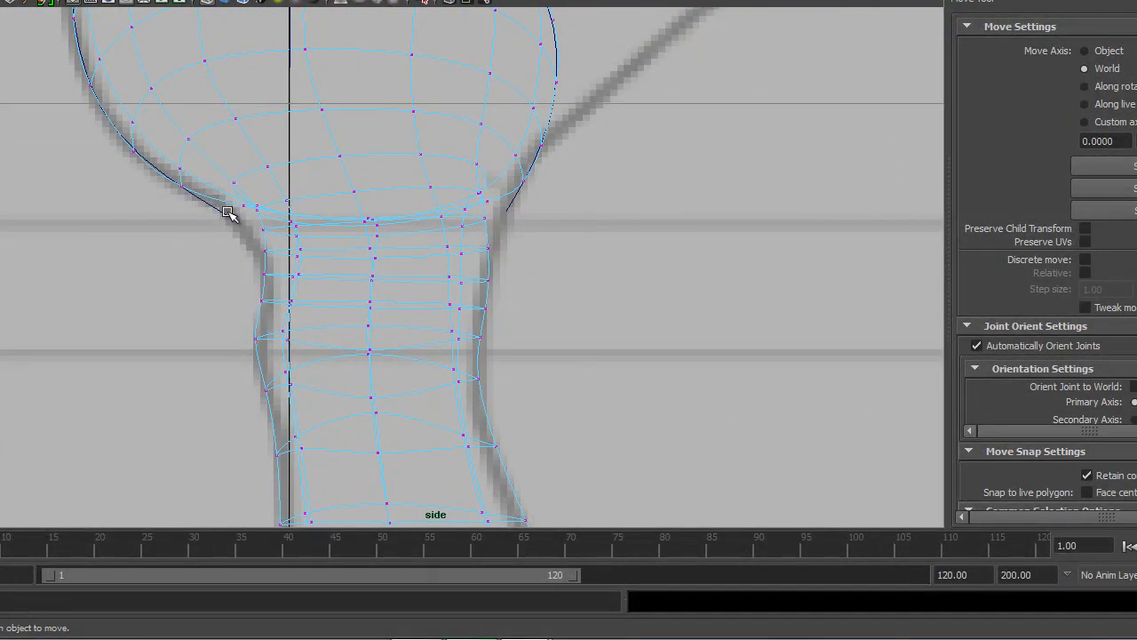
drag(264, 229, 218, 221)
drag(459, 152, 544, 235)
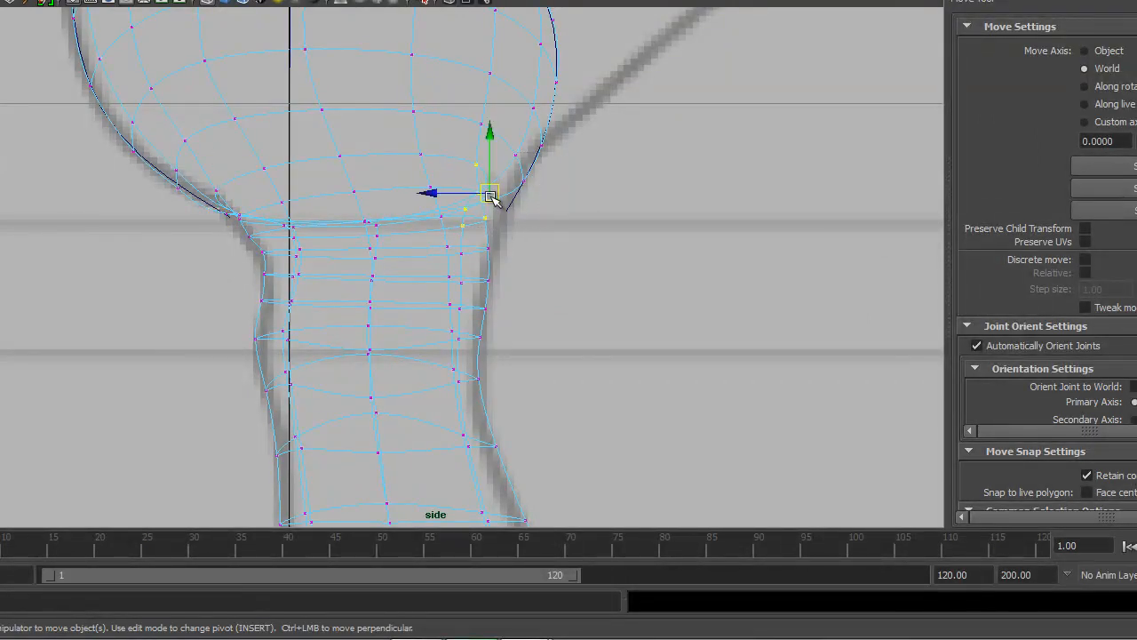
drag(491, 196, 508, 209)
Step: In the perspective view, pull the rear body vertex just above the leg joint backward along Z to round the underside
key(space)
key(space)
alt+drag(741, 161, 483, 147)
alt+right_drag(483, 147, 542, 193)
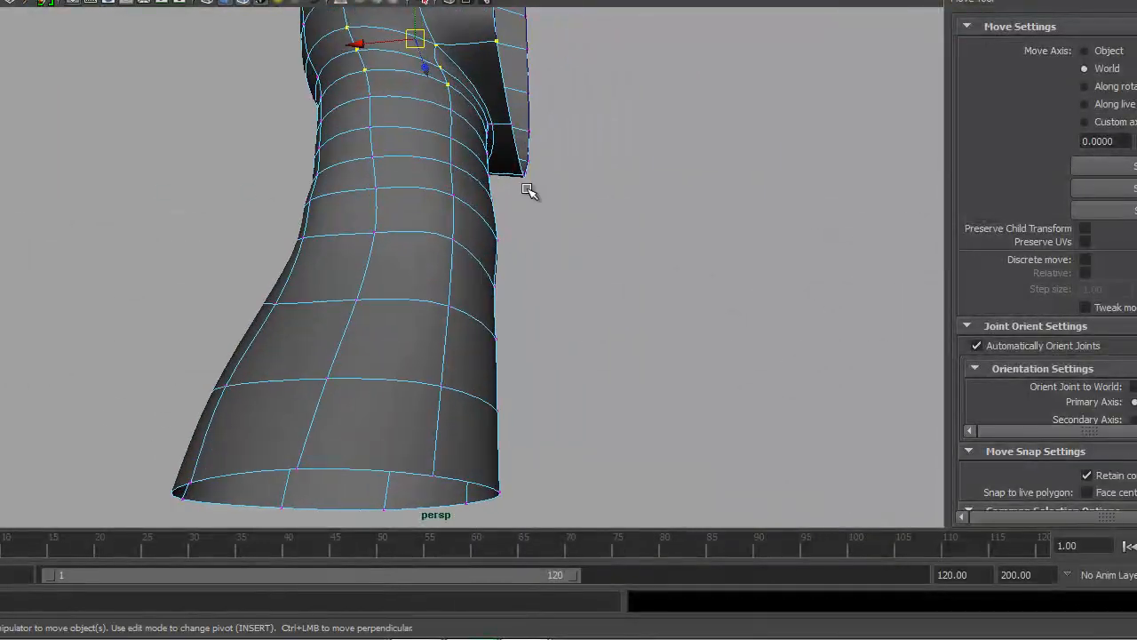
alt+middle_drag(520, 183, 556, 313)
alt+drag(555, 313, 502, 293)
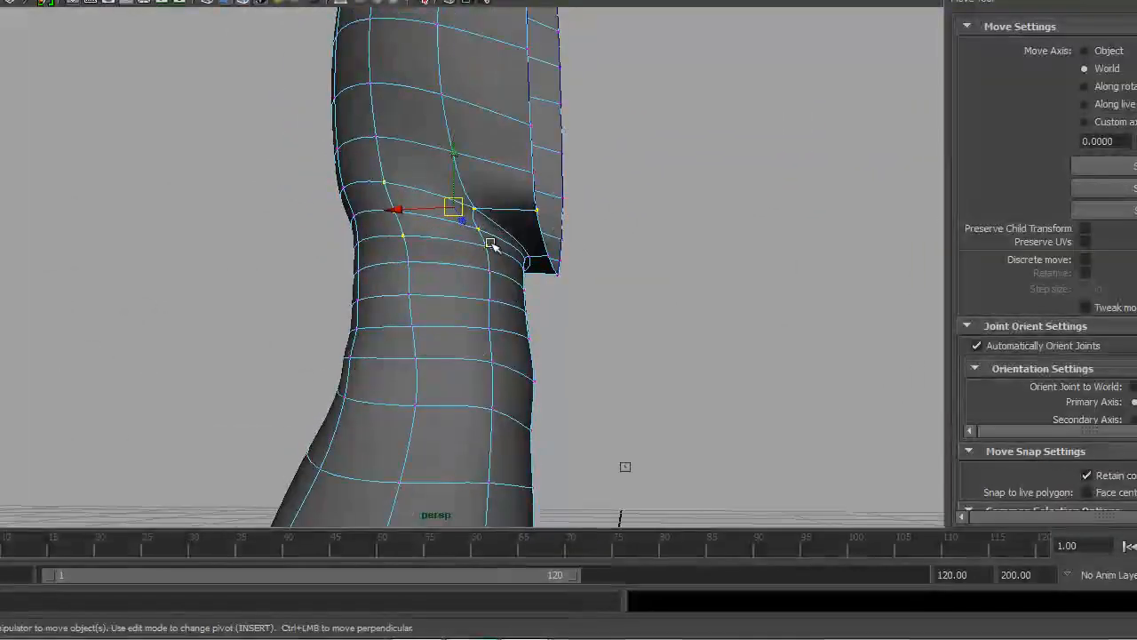
alt+drag(470, 208, 652, 240)
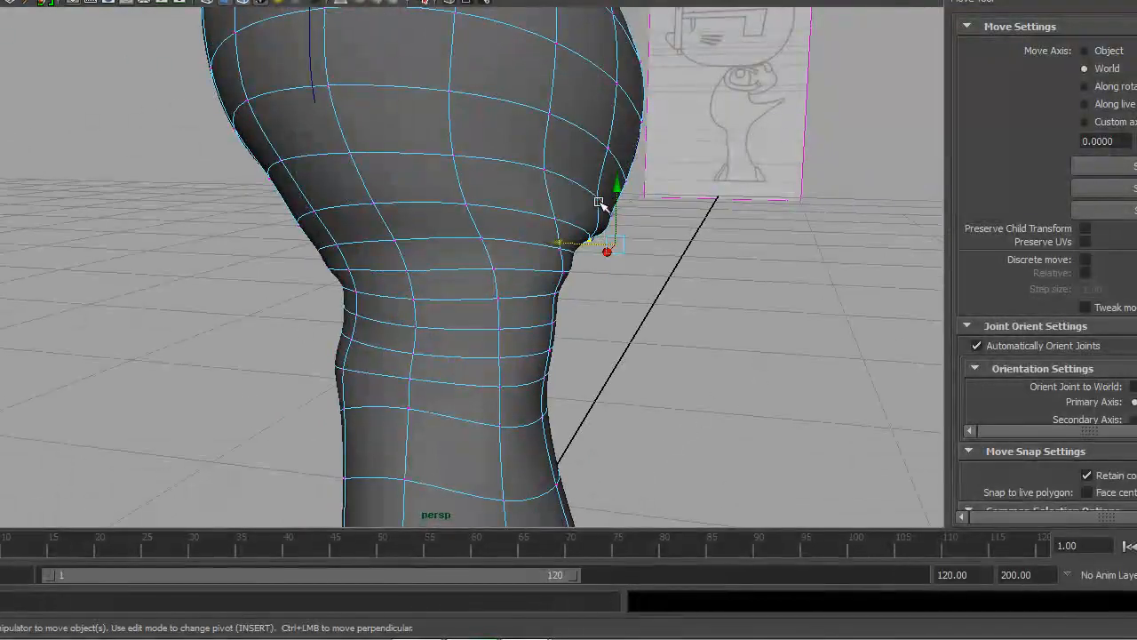
drag(538, 200, 561, 197)
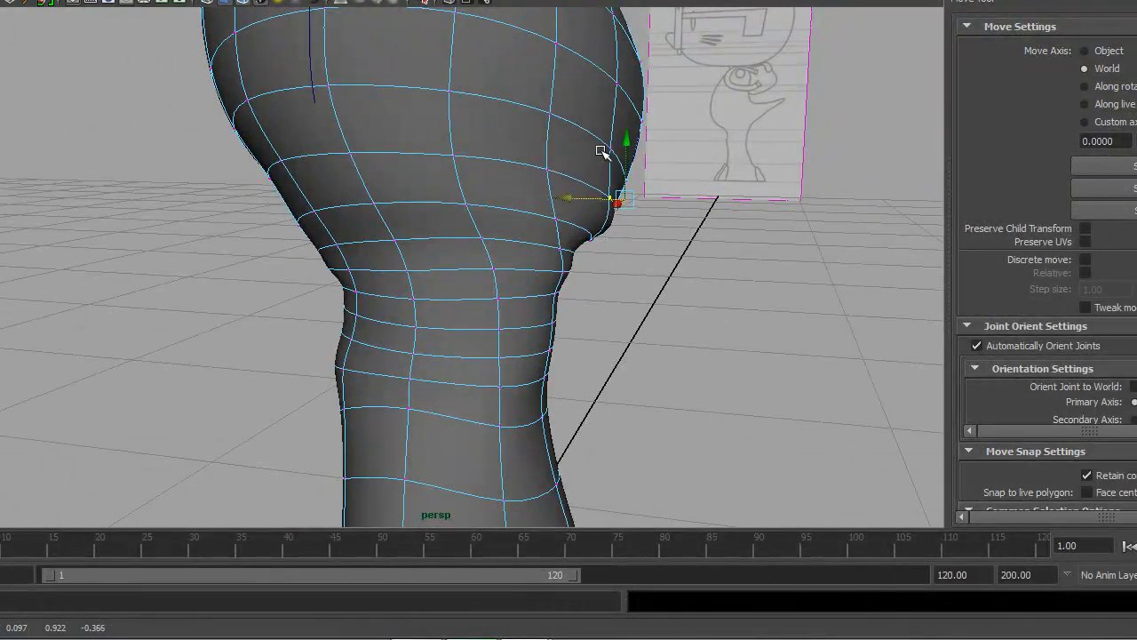
Step: Adjust the rear centre-line vertex of the body's underside vertically along Y to even out the curve
alt+drag(589, 152, 417, 220)
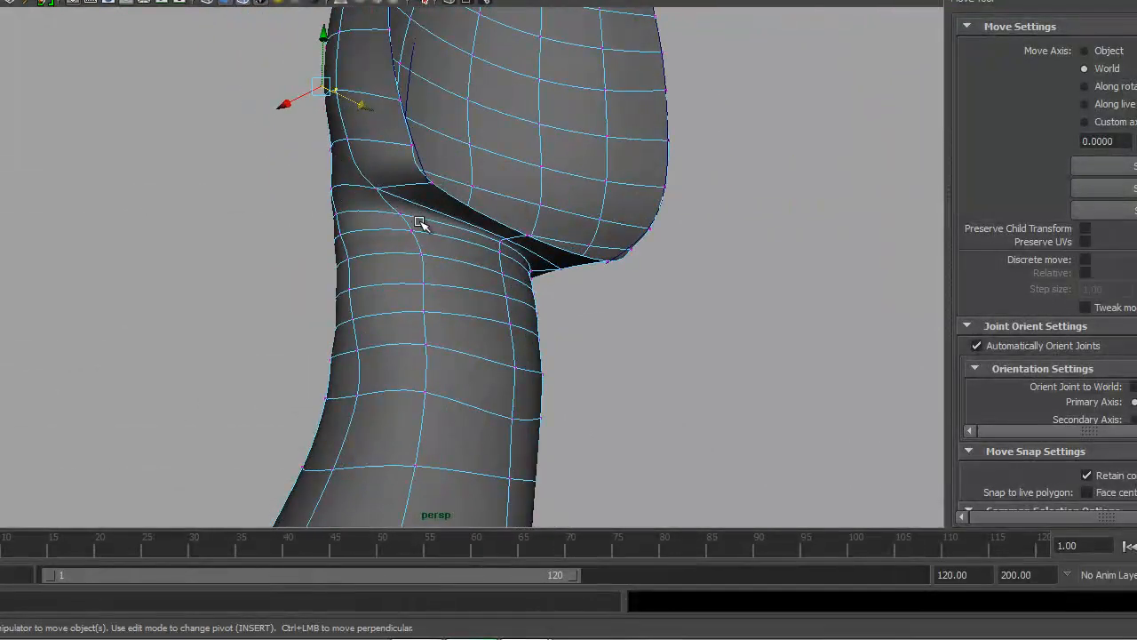
alt+drag(533, 255, 714, 284)
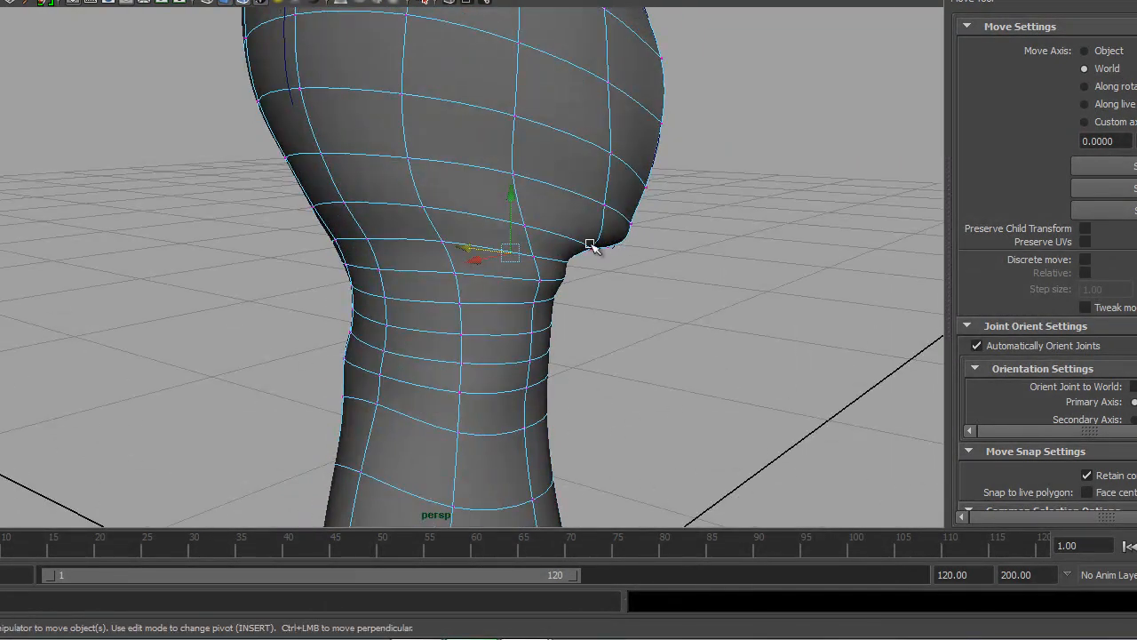
alt+drag(614, 190, 620, 167)
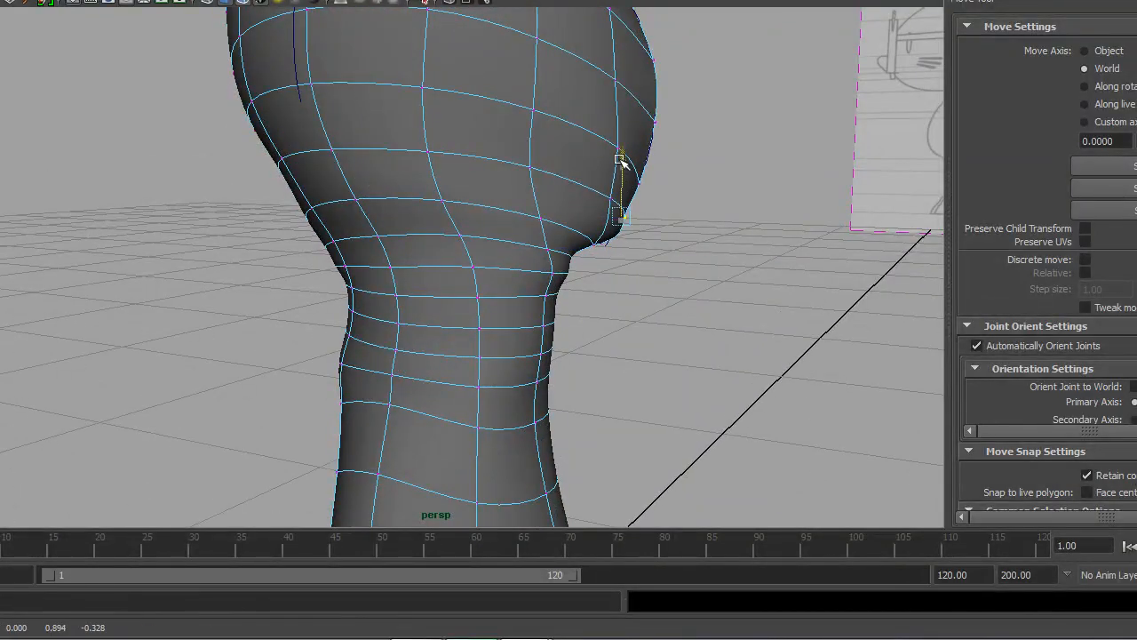
alt+drag(579, 202, 563, 271)
Step: Arrange the workspace with the side view and the perspective view next to each other
key(space)
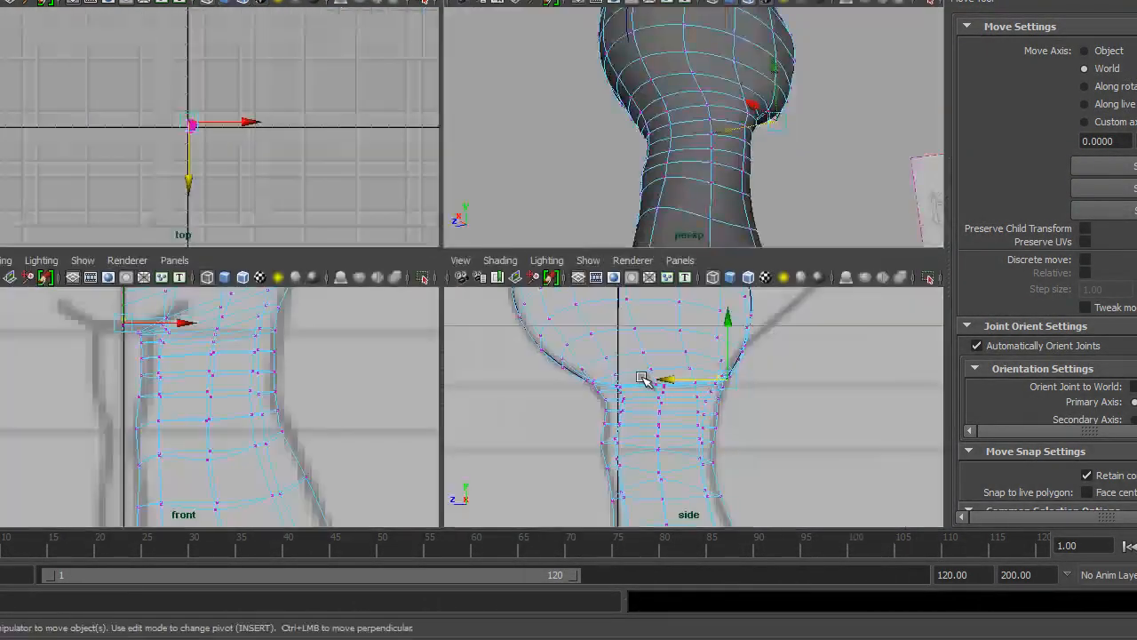
key(space)
click(104, 0)
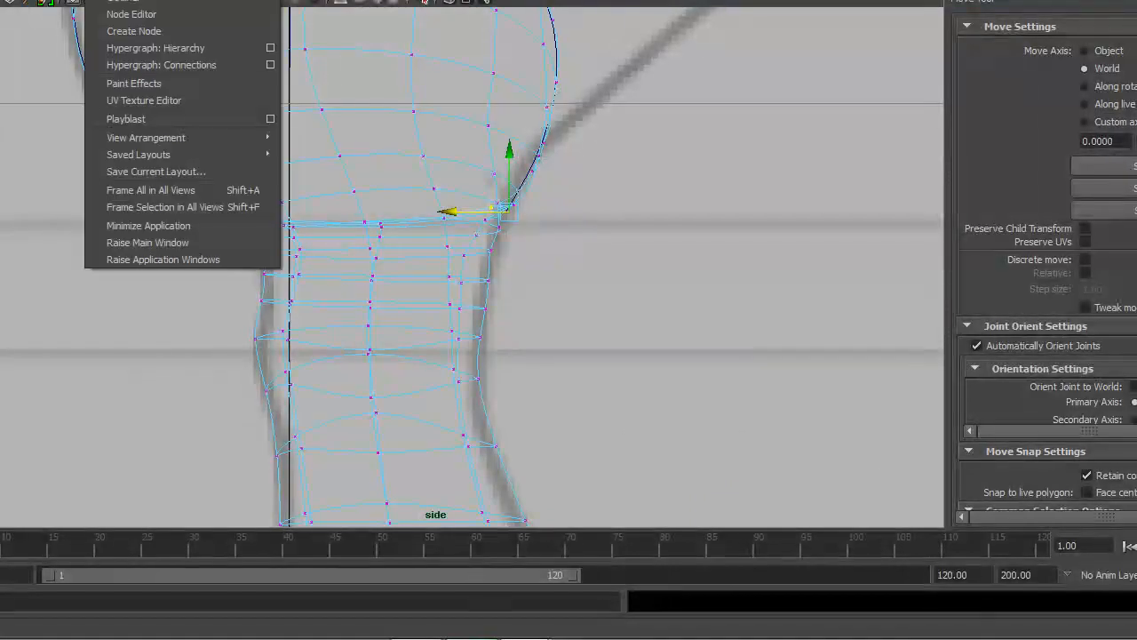
mouse_move(195, 137)
click(318, 165)
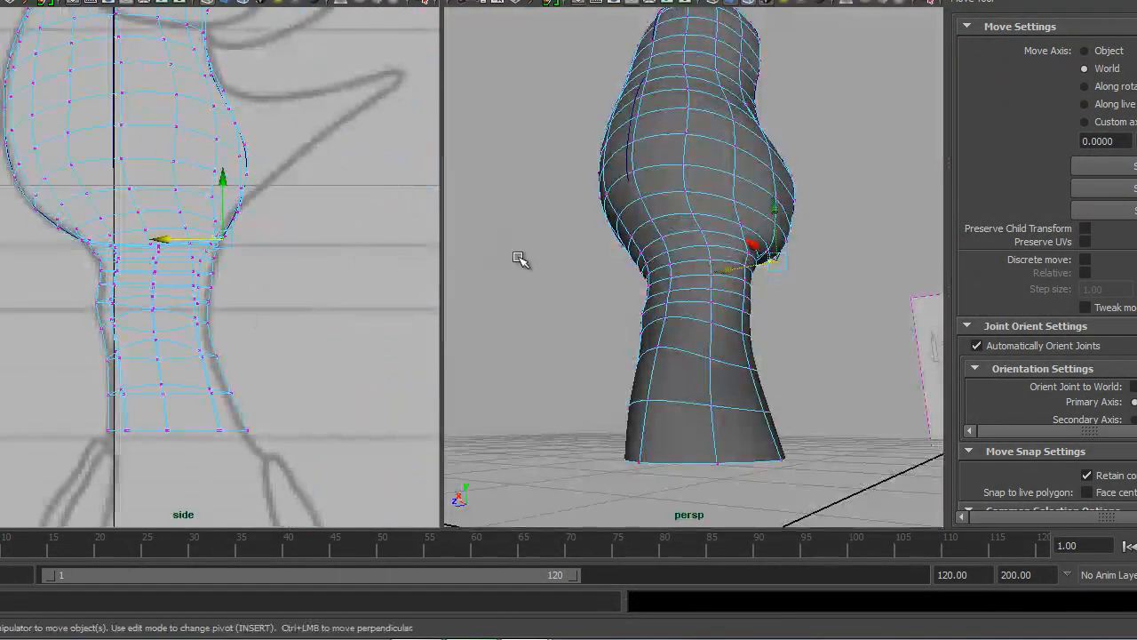
Step: Move the inner rear vertex at the leg joint backward along Z to smooth the transition from body to leg
alt+drag(601, 300, 718, 340)
alt+right_drag(162, 245, 436, 386)
alt+middle_drag(357, 290, 294, 350)
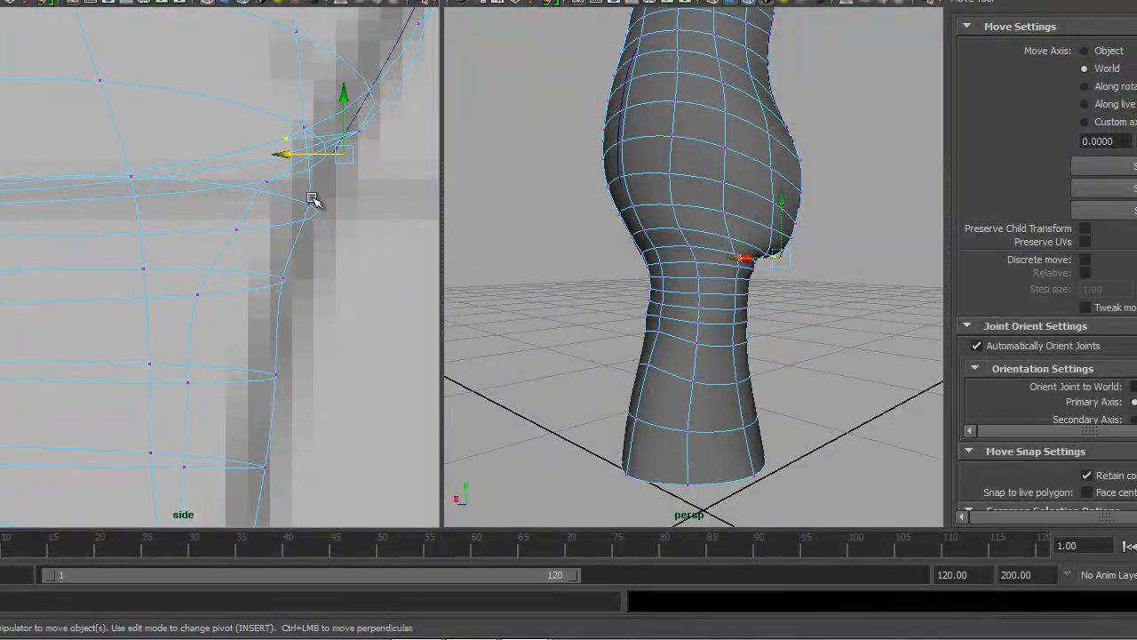
click(272, 182)
drag(276, 191, 279, 196)
alt+drag(709, 255, 507, 249)
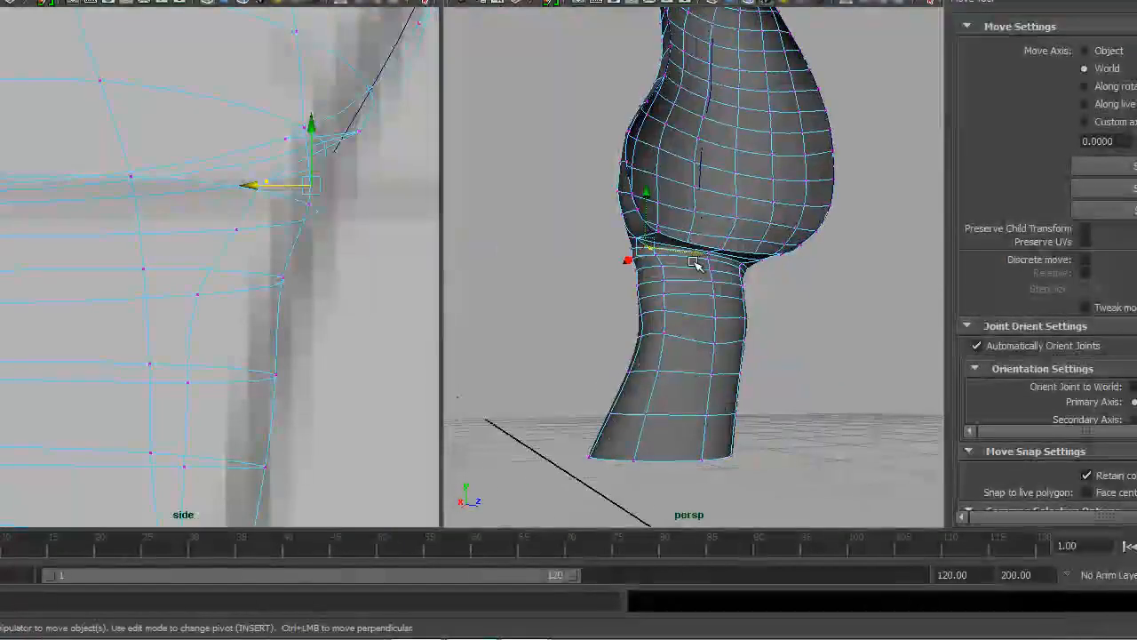
drag(702, 253, 690, 250)
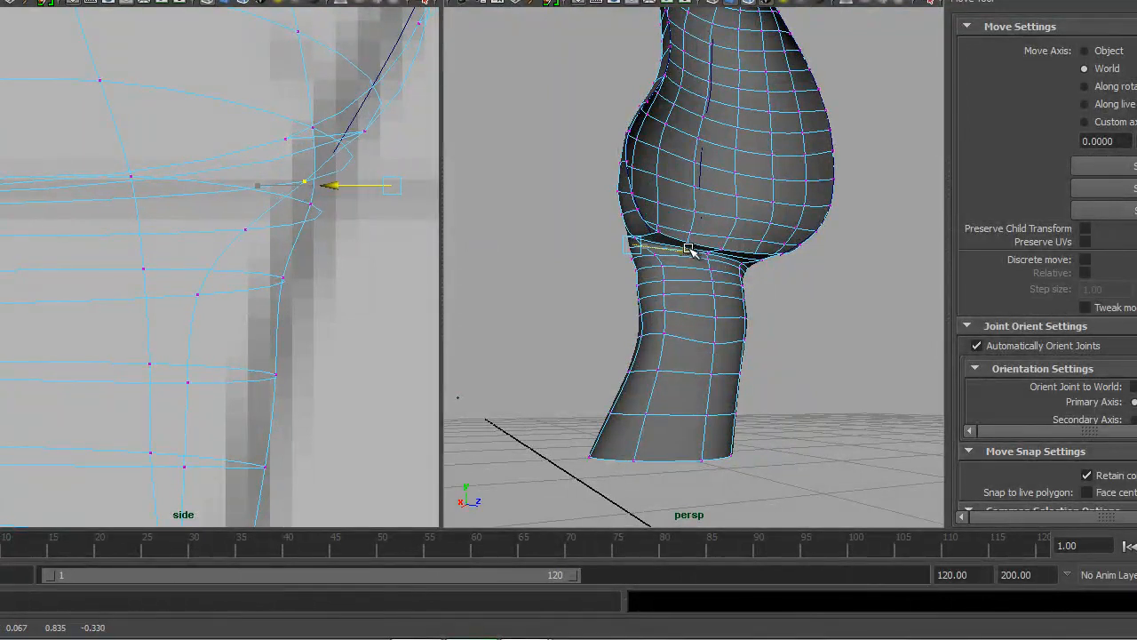
Step: In the side view, move the rear joint vertices inward and a rear body vertex slightly outward along Z to follow the reference
alt+drag(689, 308, 588, 248)
alt+middle_drag(336, 157, 259, 293)
scroll(259, 292, down, 10)
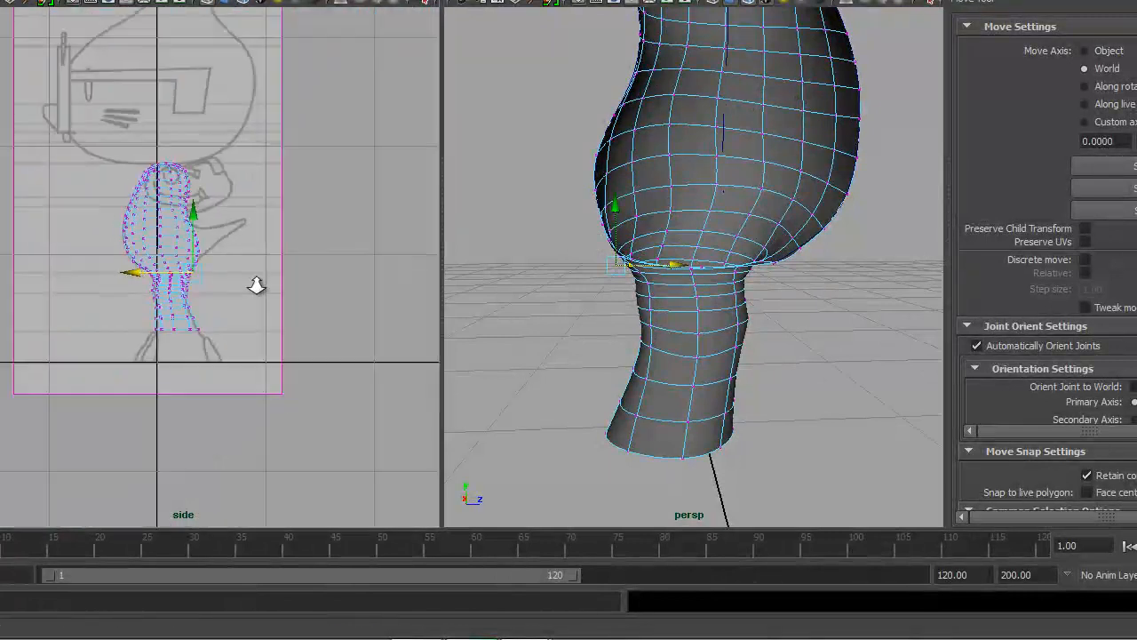
scroll(317, 320, up, 10)
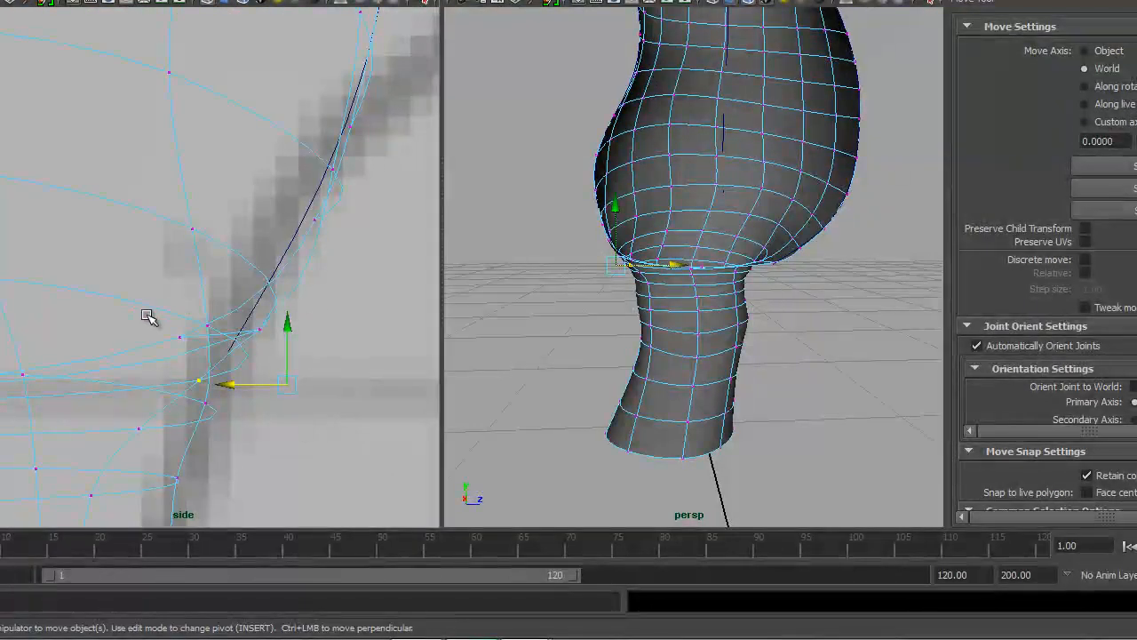
drag(272, 397, 302, 437)
mouse_move(204, 378)
mouse_down()
mouse_move(173, 379)
mouse_move(182, 379)
mouse_up()
drag(320, 93, 369, 137)
drag(286, 156, 307, 156)
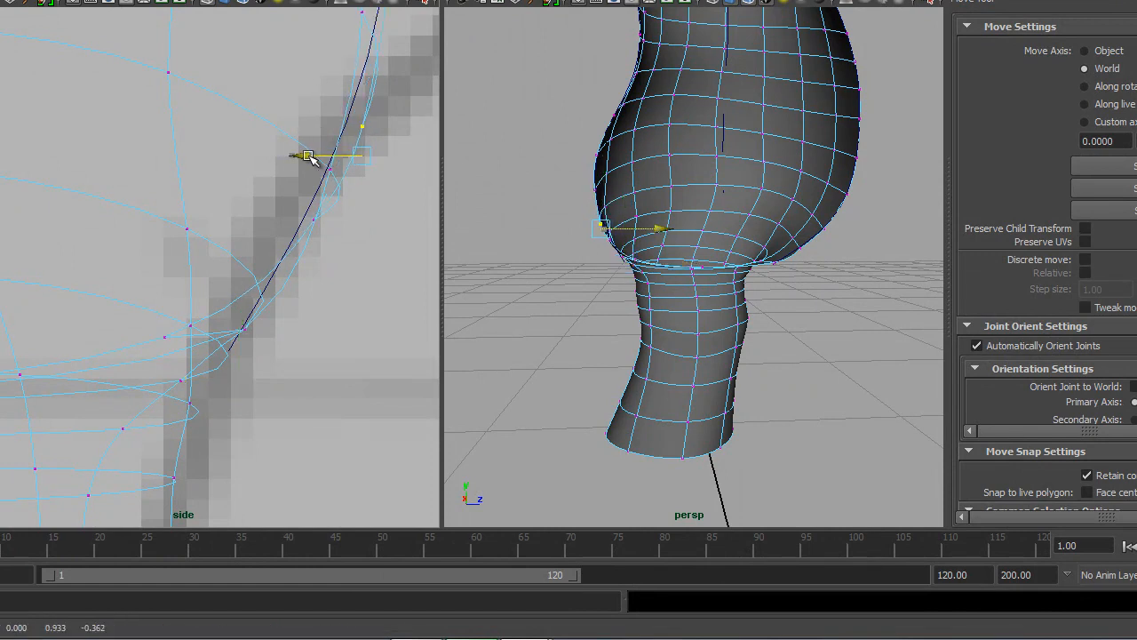
Step: Adjust the rear outline vertices at the widest part of the body along Z to match the side reference
scroll(343, 221, down, 10)
scroll(292, 264, up, 3)
drag(196, 227, 231, 267)
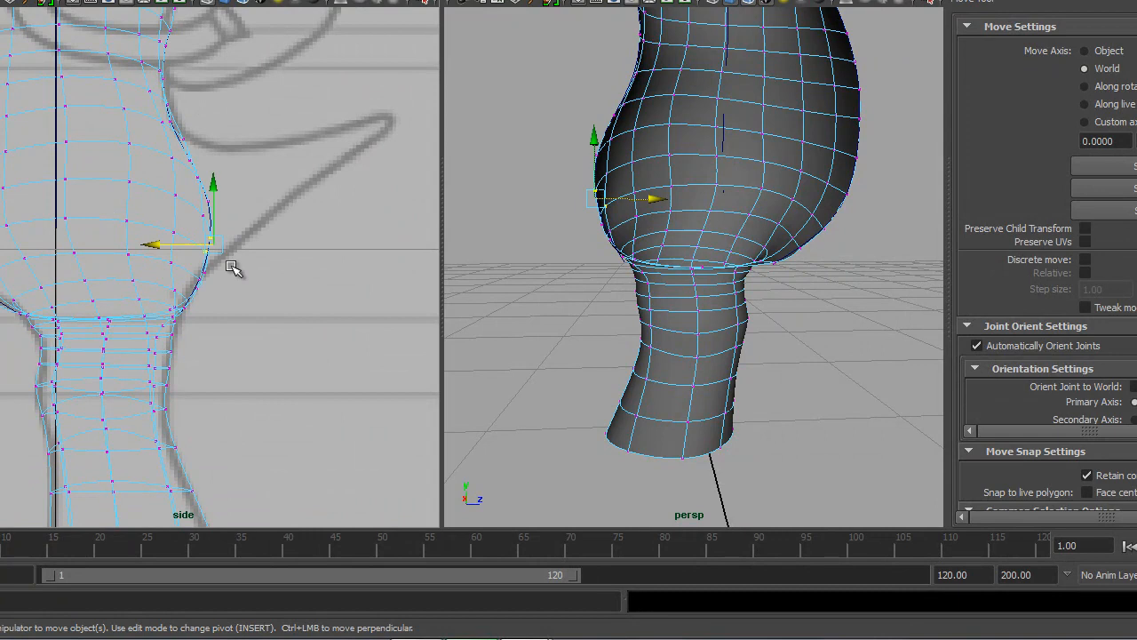
click(157, 245)
alt+drag(674, 249, 756, 168)
click(595, 229)
click(645, 230)
Step: Relax the mesh around the leg joint with the Sculpt Geometry tool, and save the scene
right_drag(724, 165, 824, 142)
key(y)
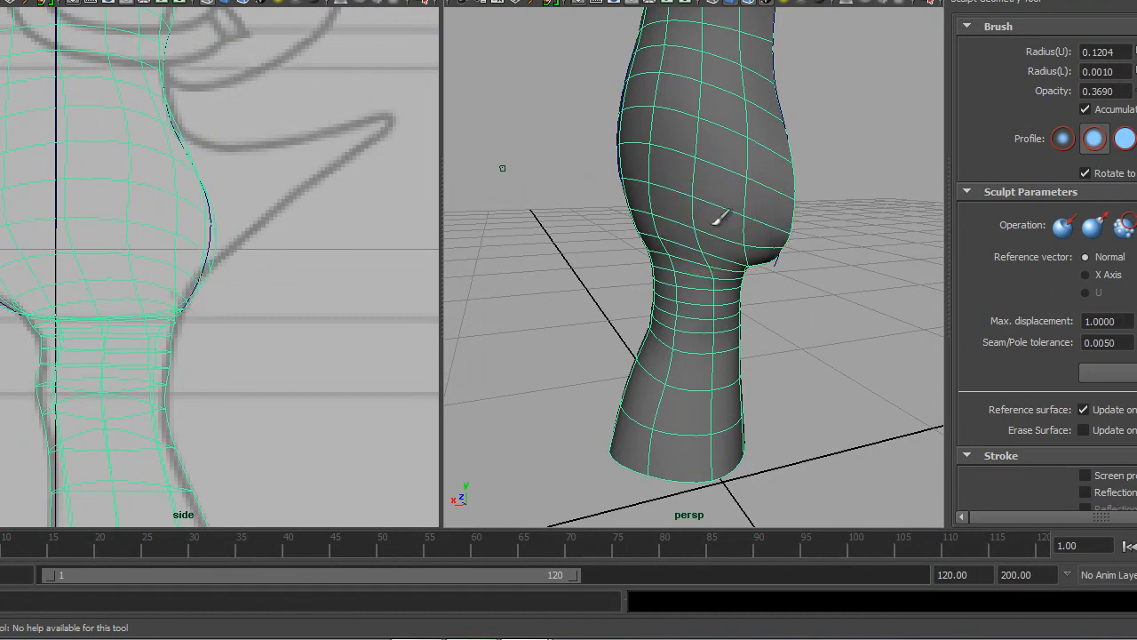
alt+drag(736, 233, 614, 172)
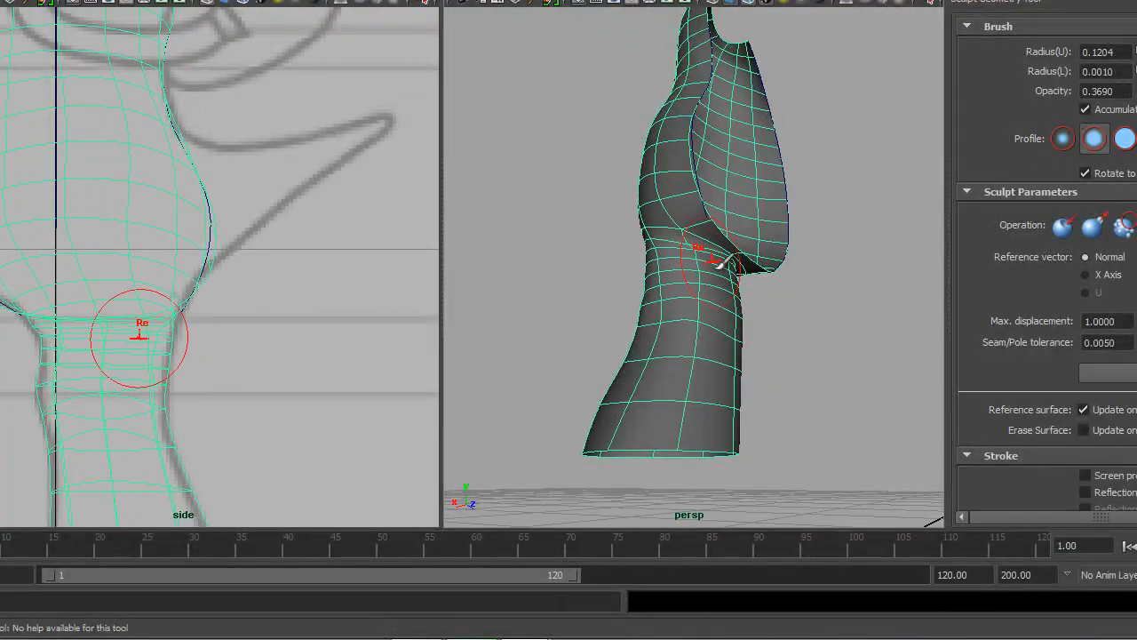
mouse_move(649, 279)
alt+mouse_down()
mouse_move(634, 279)
mouse_move(708, 272)
alt+mouse_up()
key(ctrl+z)
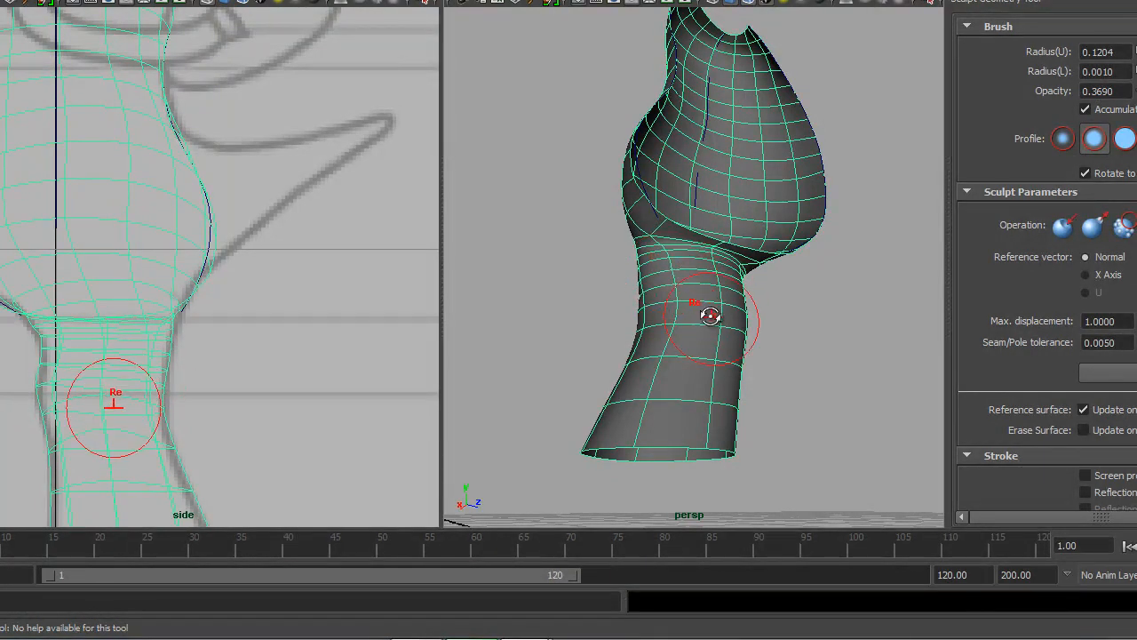
alt+drag(726, 311, 681, 284)
alt+right_drag(680, 284, 771, 334)
mouse_move(771, 333)
alt+mouse_down()
mouse_move(547, 321)
mouse_move(630, 284)
mouse_move(619, 307)
mouse_move(640, 308)
mouse_move(561, 371)
alt+mouse_up()
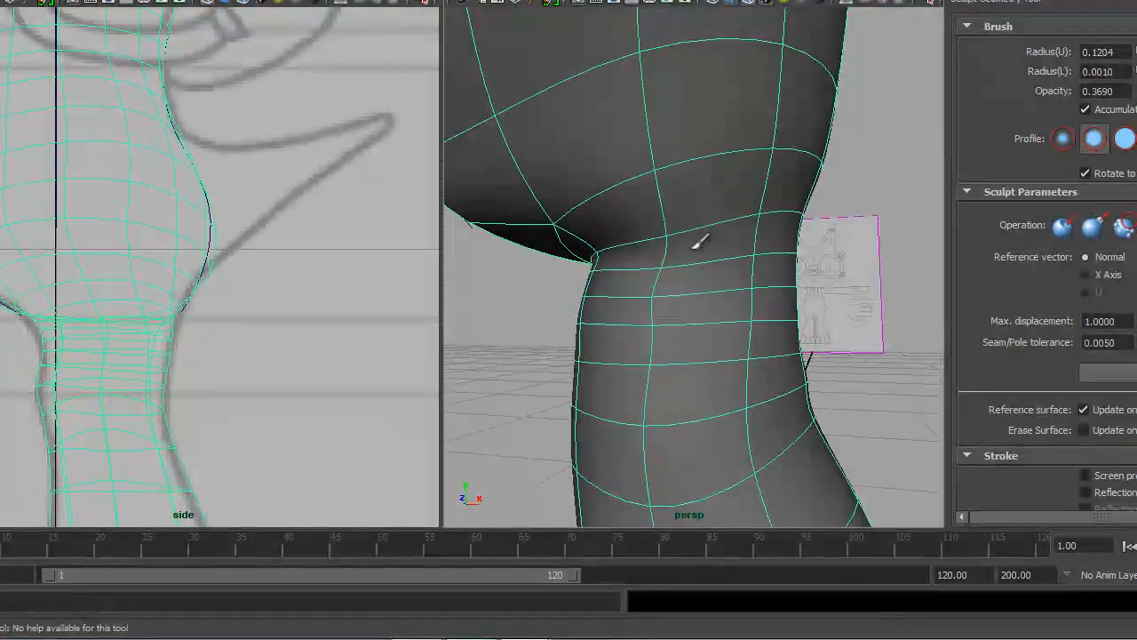
mouse_move(755, 350)
alt+right_down()
mouse_move(649, 271)
mouse_move(658, 327)
mouse_move(804, 373)
alt+right_up()
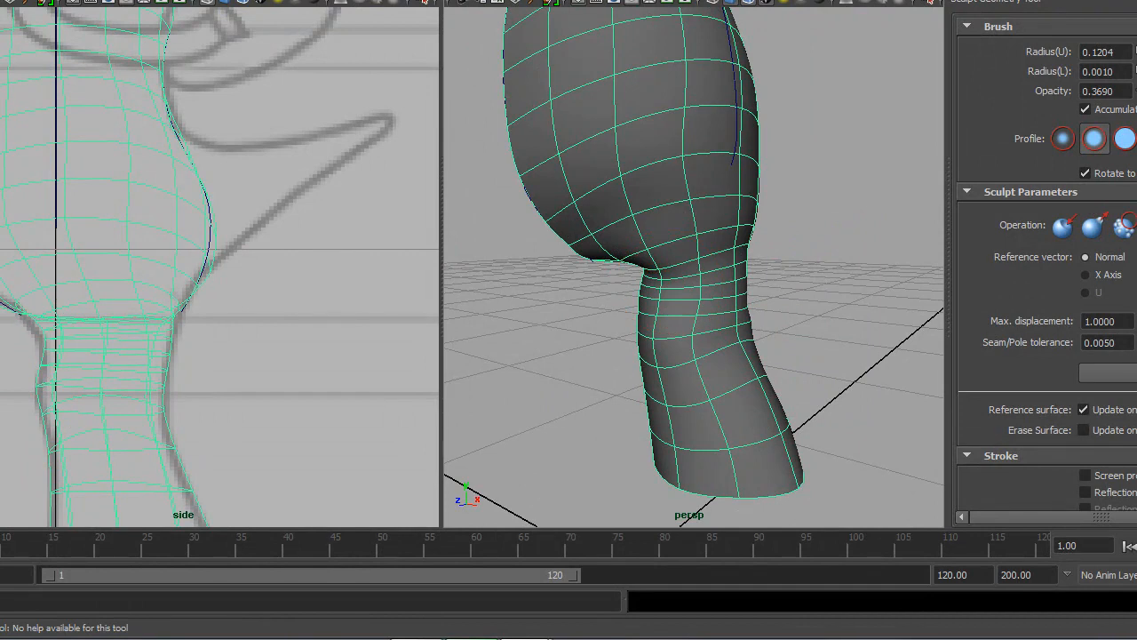
key(q)
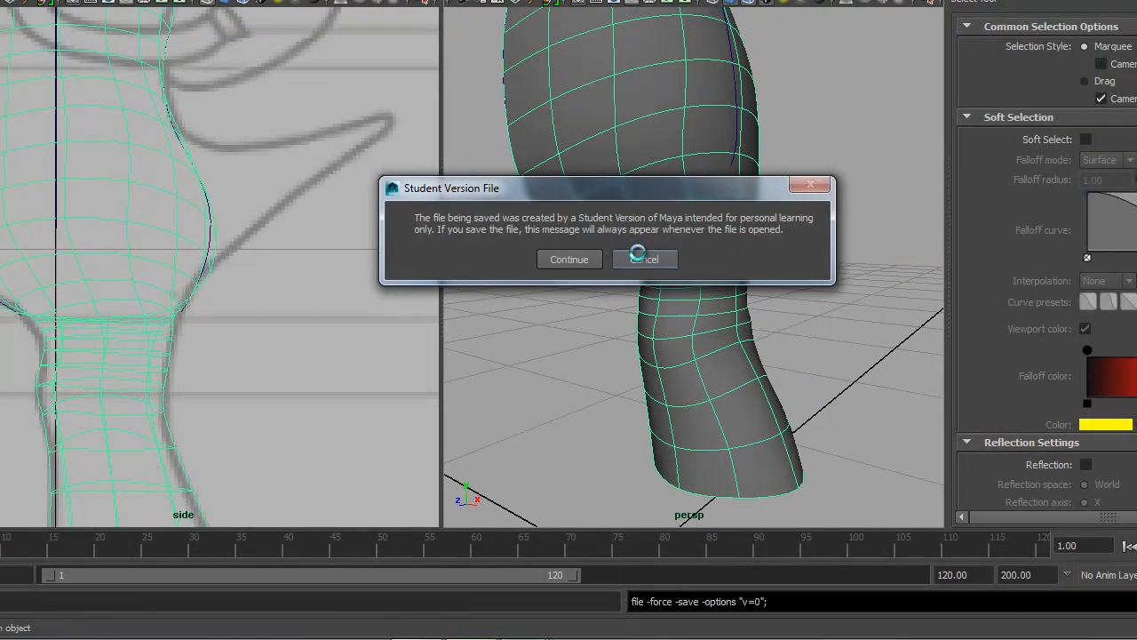
click(570, 258)
Step: Move the front vertices of the leg joint forward along Z in the perspective view
alt+drag(703, 282, 637, 264)
alt+right_drag(637, 264, 710, 284)
alt+drag(711, 284, 673, 279)
right_drag(632, 252, 584, 257)
alt+drag(611, 277, 523, 270)
key(w)
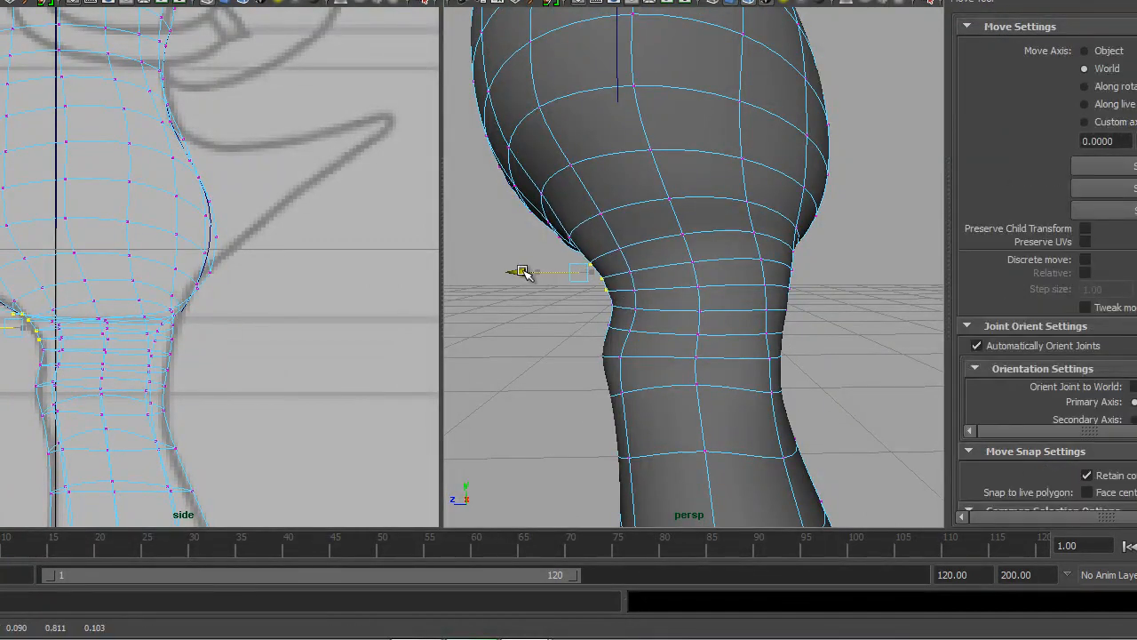
Step: Adjust individual front vertices of the lower belly and upper leg to smooth the flow into the leg
alt+drag(591, 278, 568, 224)
alt+drag(553, 183, 463, 189)
alt+drag(551, 224, 589, 255)
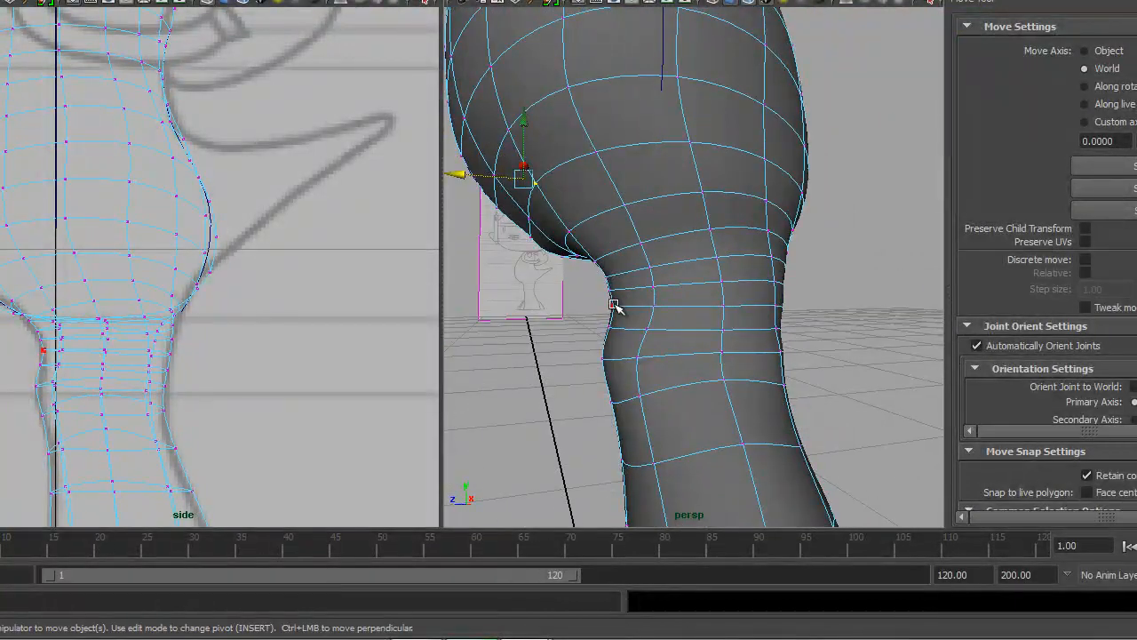
drag(573, 308, 790, 263)
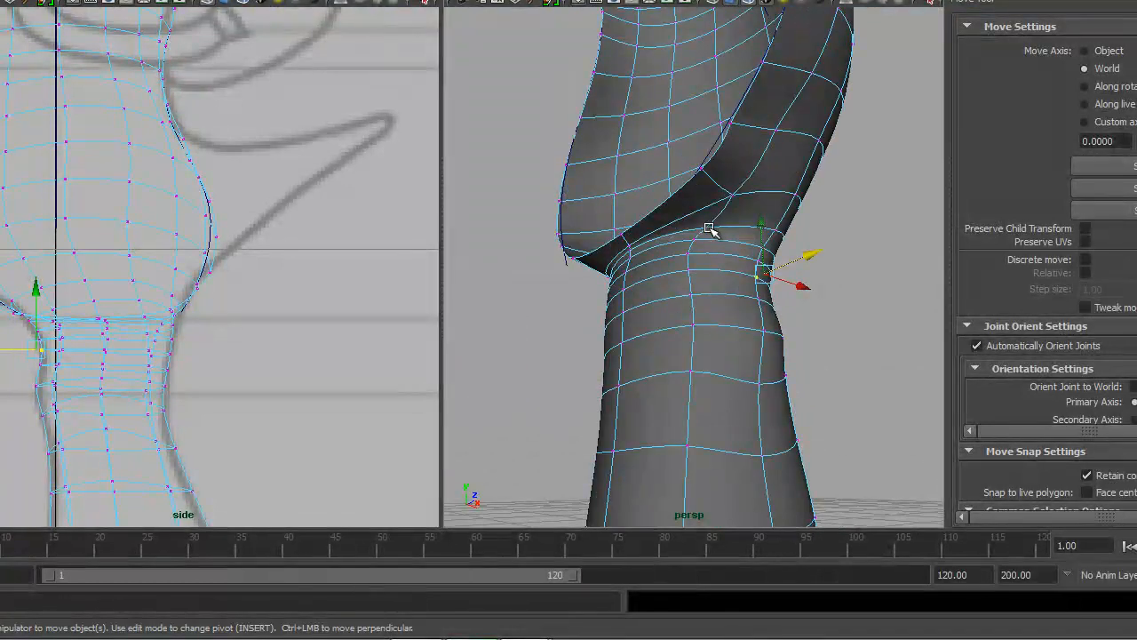
Step: Move the inner front joint vertex along Z and an outer joint vertex along X to even the edge loops
drag(747, 204, 765, 195)
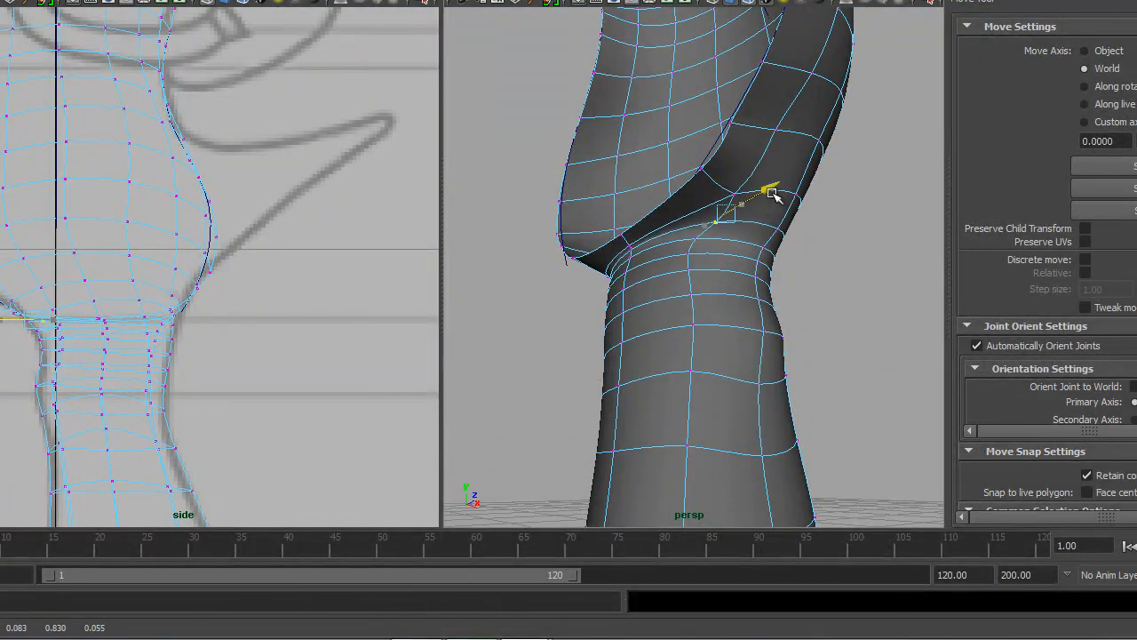
alt+drag(736, 292, 682, 286)
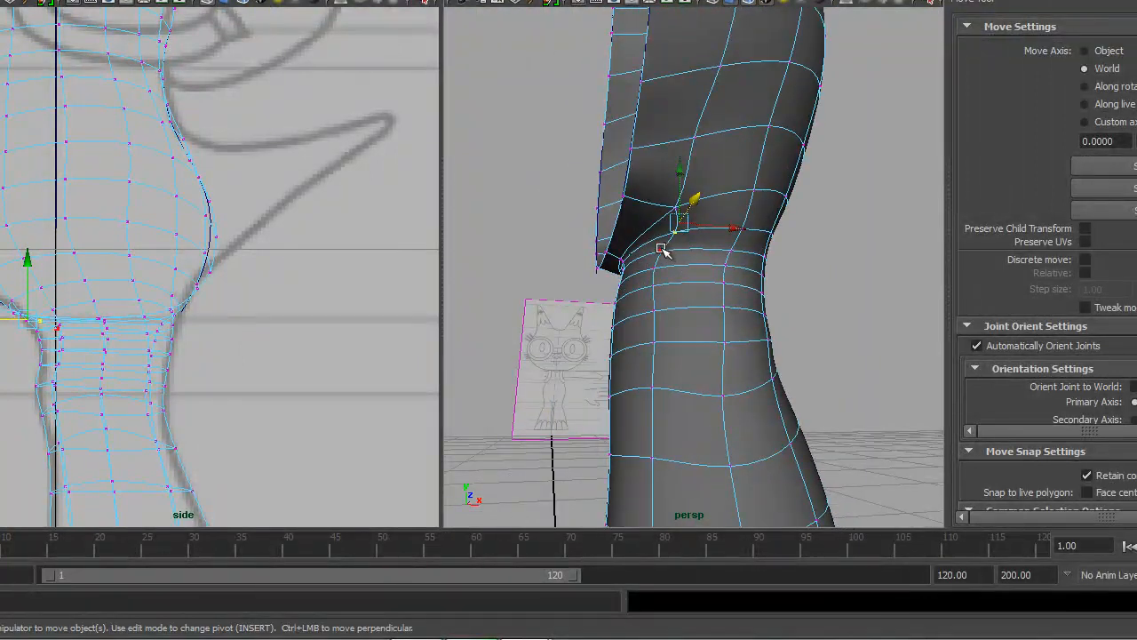
drag(684, 229, 679, 222)
alt+drag(740, 257, 729, 354)
click(671, 290)
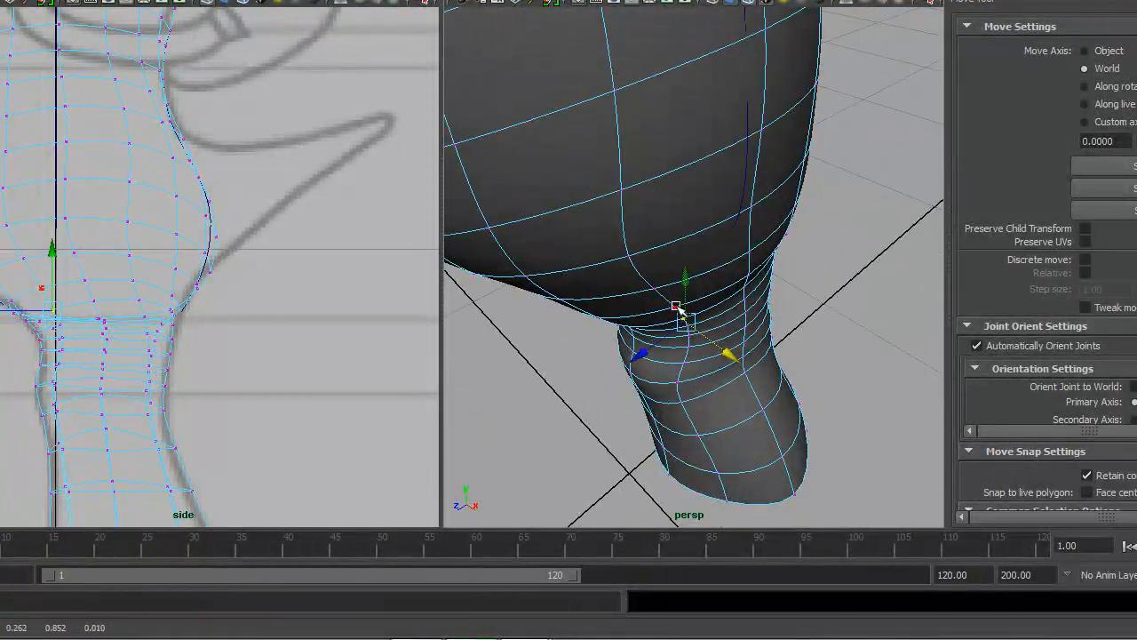
Step: Return the mesh to object mode and save the scene
right_drag(717, 222, 746, 203)
alt+drag(745, 231, 599, 264)
scroll(598, 264, down, 4)
key(ctrl+s)
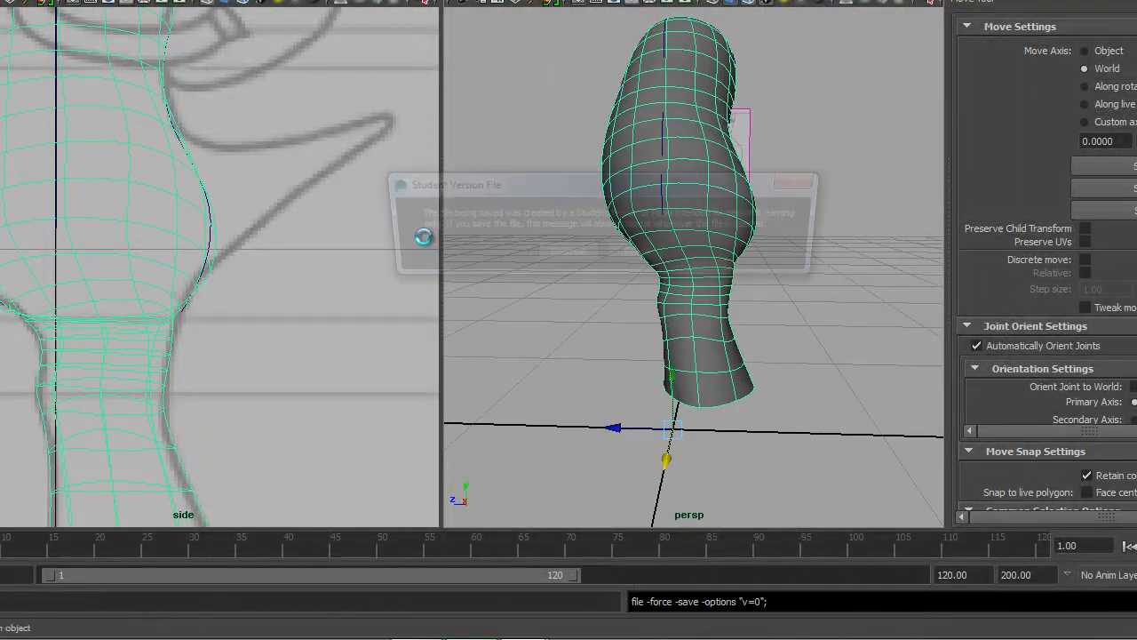
Step: Relax the mesh around the upper leg joint with the Sculpt Geometry Tool, using a brush radius of 0.0745
key(y)
alt+right_drag(619, 215, 784, 323)
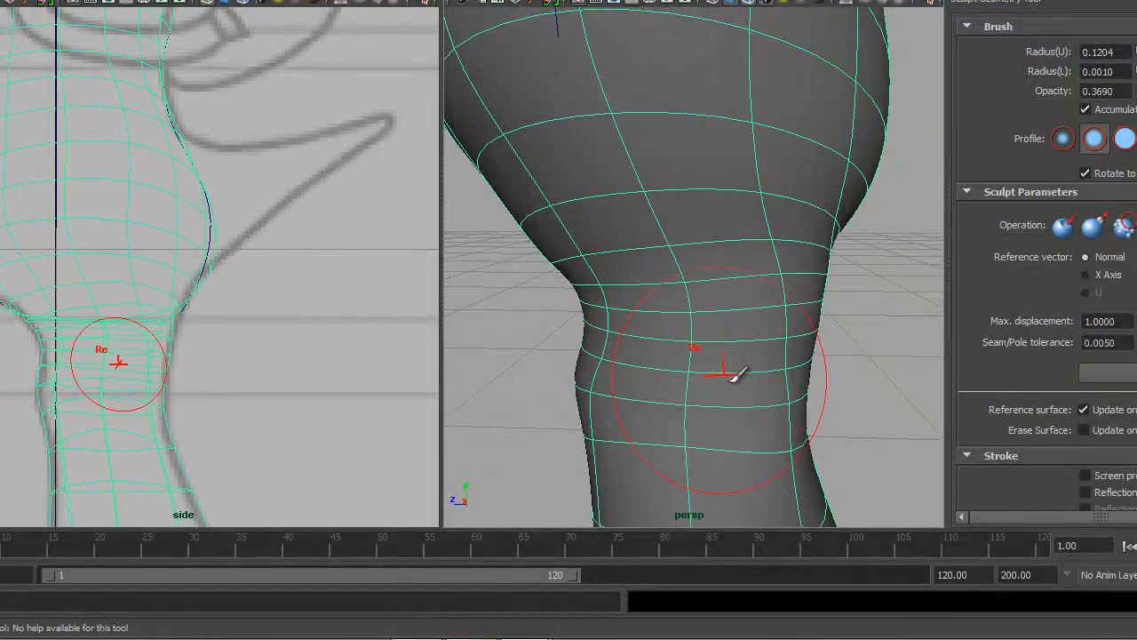
mouse_move(701, 297)
mouse_down()
mouse_move(646, 326)
mouse_move(787, 299)
mouse_move(655, 274)
mouse_up()
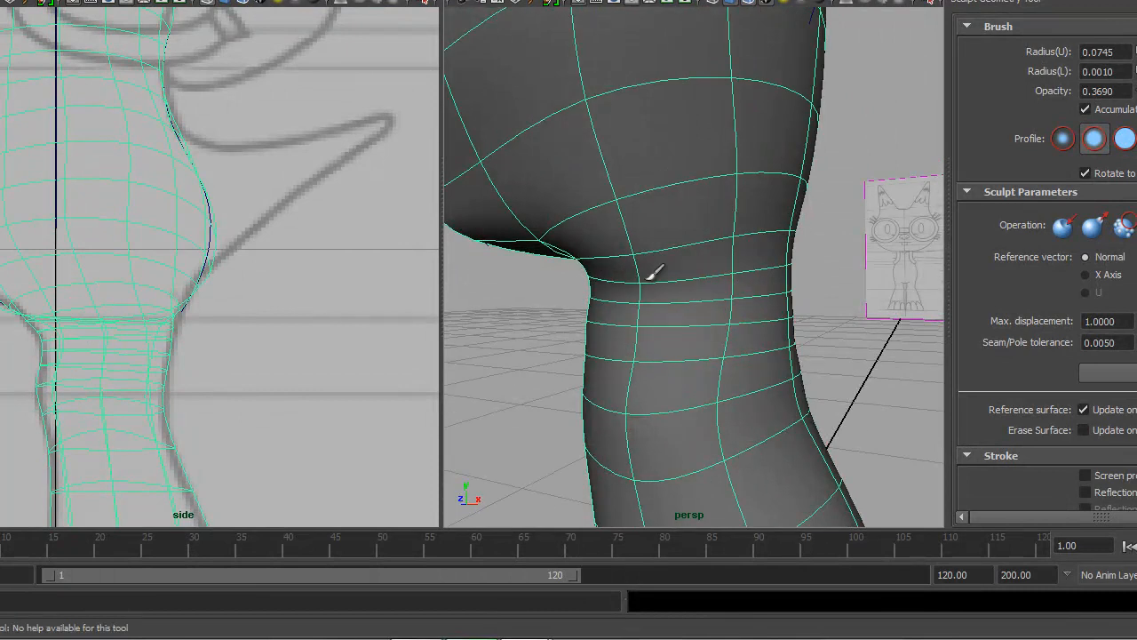
alt+drag(702, 241, 634, 219)
alt+drag(767, 226, 640, 231)
alt+drag(551, 124, 637, 249)
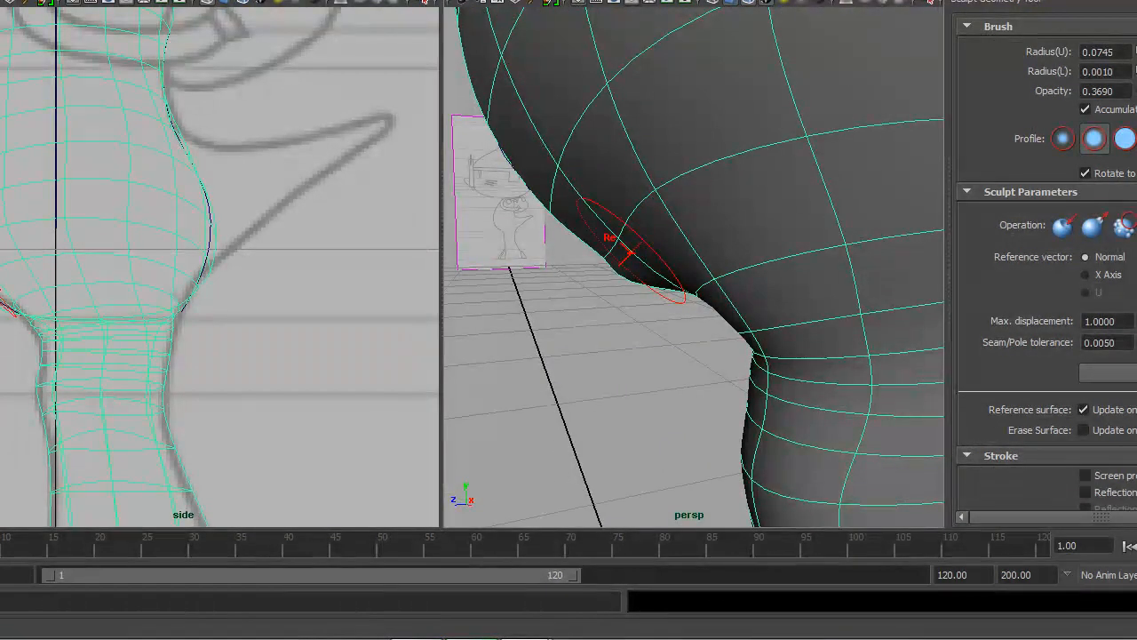
Step: Switch the mesh to vertex editing and move the underside vertex between belly and leg along Z
key(q)
right_drag(631, 218, 606, 219)
alt+drag(643, 283, 948, 271)
click(780, 282)
key(w)
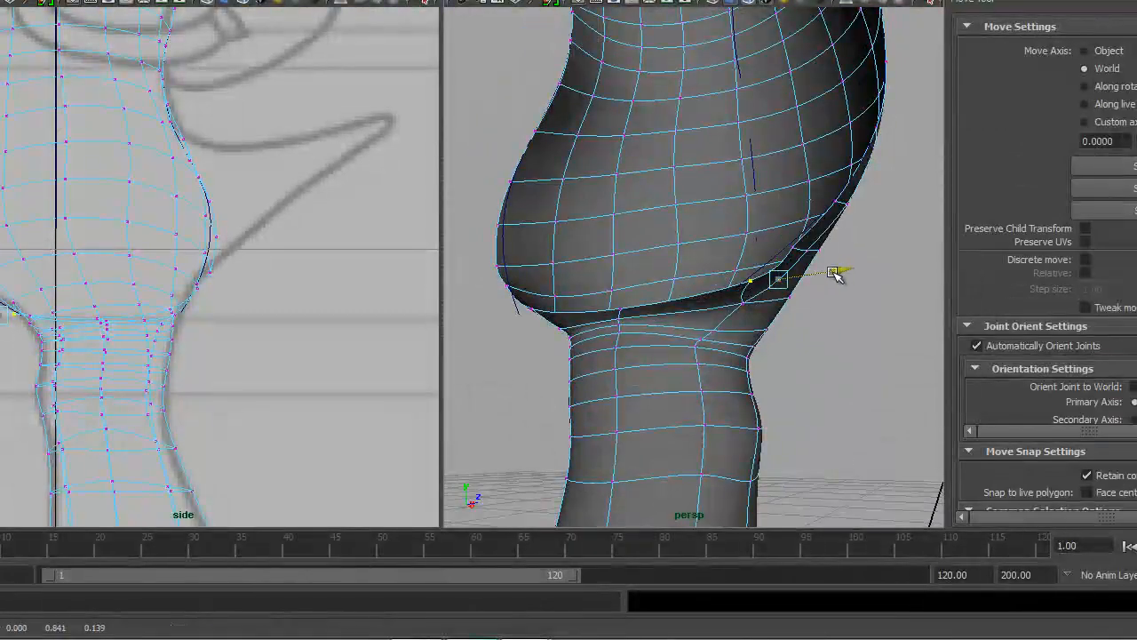
Step: Lower the inner and front vertices of the leg joint along Y to space the edge loops more evenly
alt+drag(810, 280, 775, 308)
alt+right_drag(775, 309, 875, 400)
alt+middle_drag(798, 388, 721, 322)
mouse_move(721, 322)
alt+right_down()
mouse_move(753, 330)
mouse_move(728, 314)
alt+right_up()
alt+drag(729, 314, 578, 214)
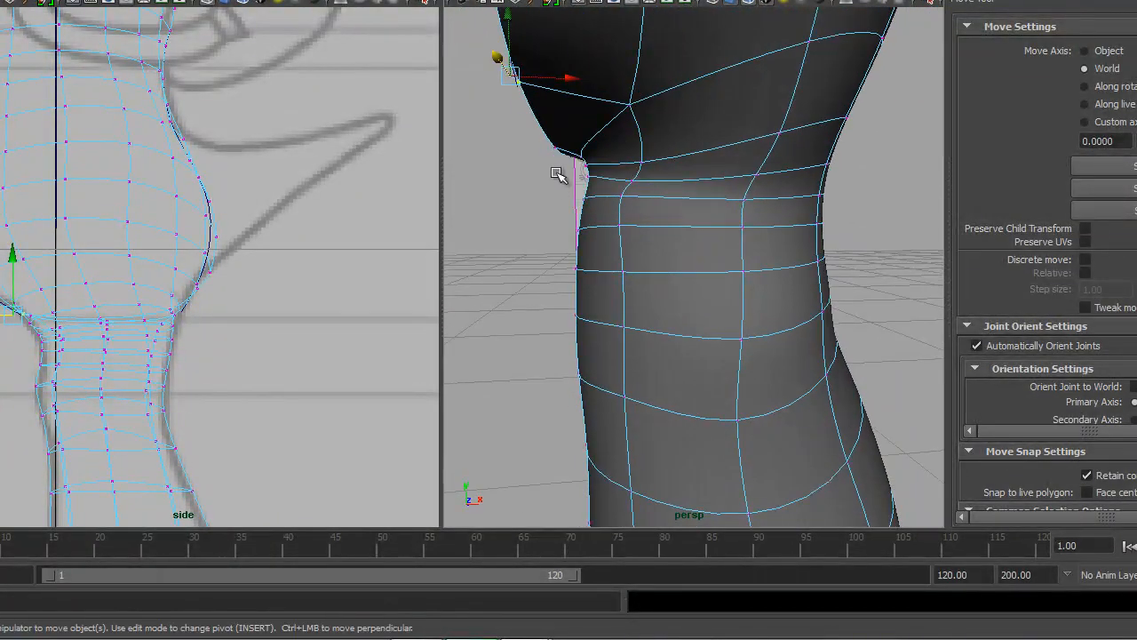
drag(596, 151, 593, 158)
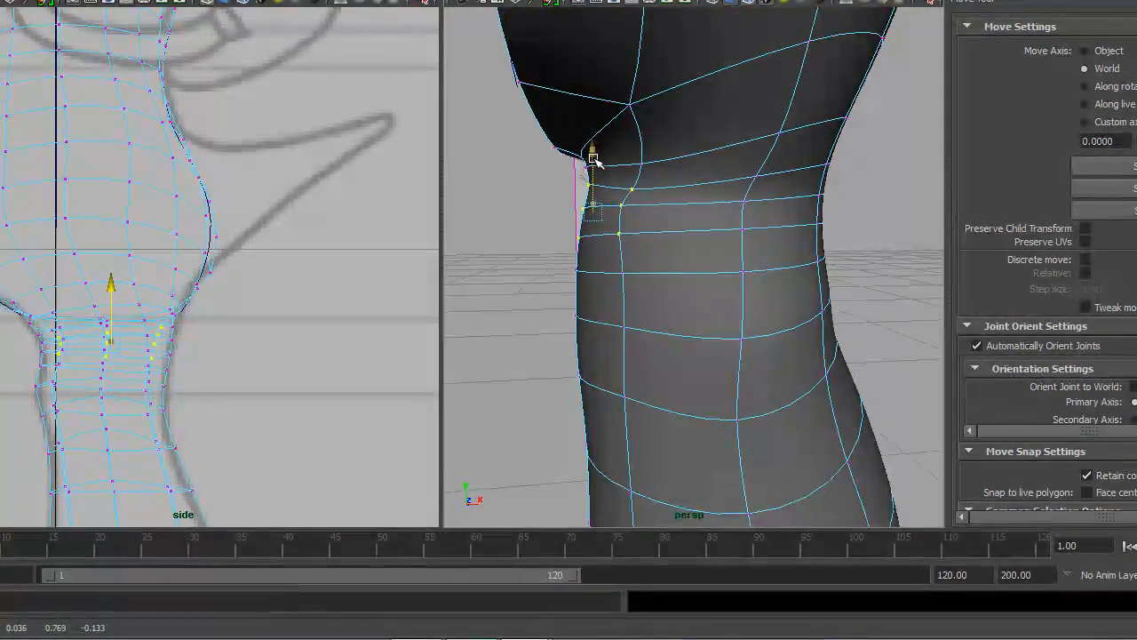
click(542, 223)
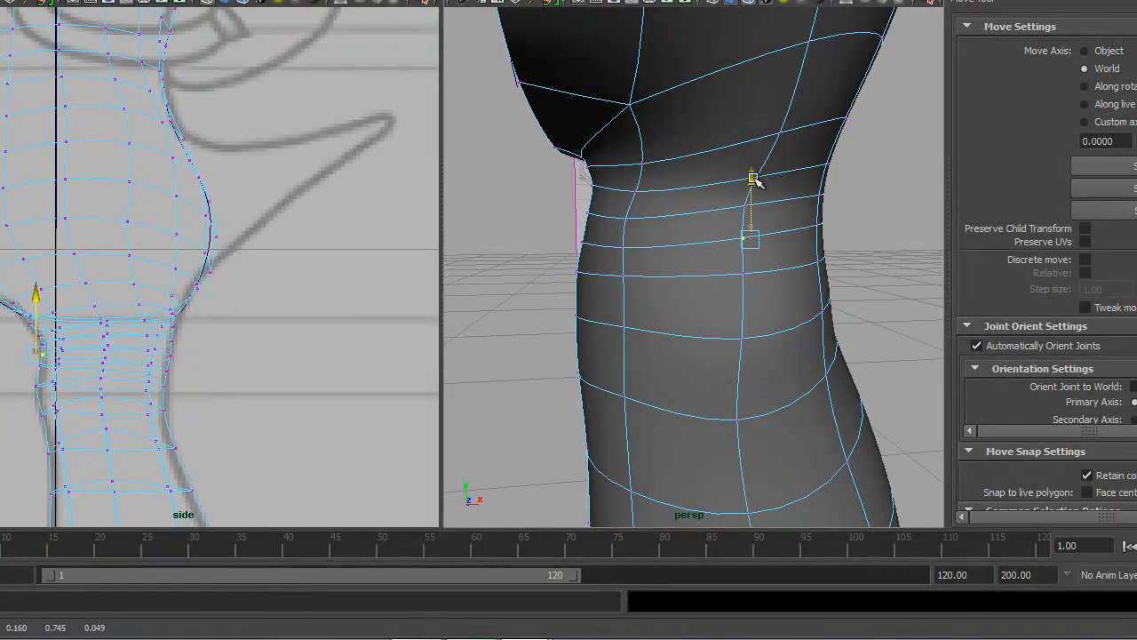
Step: Move the rear vertex above the leg joint along Z and return the mesh to object mode
alt+drag(752, 189, 782, 243)
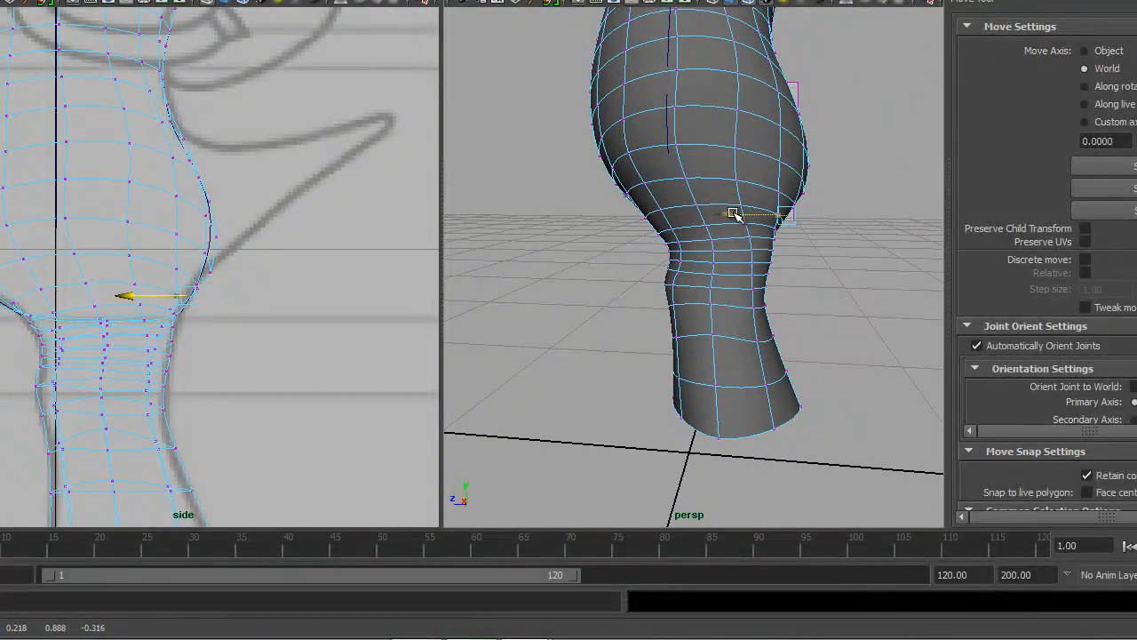
alt+drag(733, 215, 635, 274)
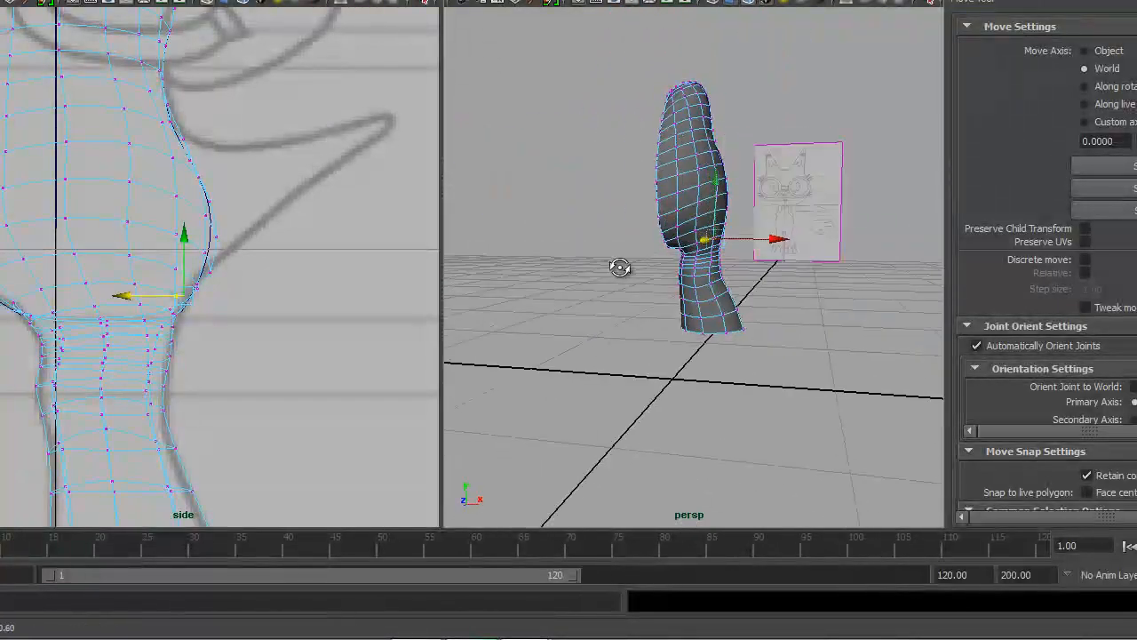
right_drag(671, 169, 735, 161)
alt+drag(765, 297, 737, 317)
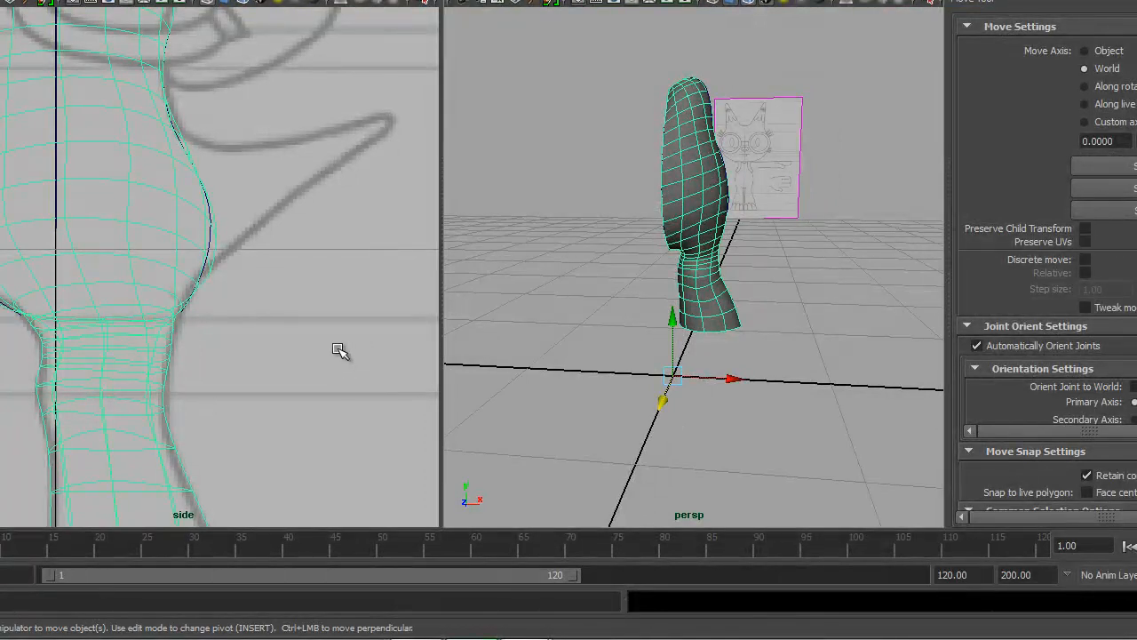
Step: In the front view, move the inner leg vertices along X to match the reference outline
key(space)
key(space)
key(space)
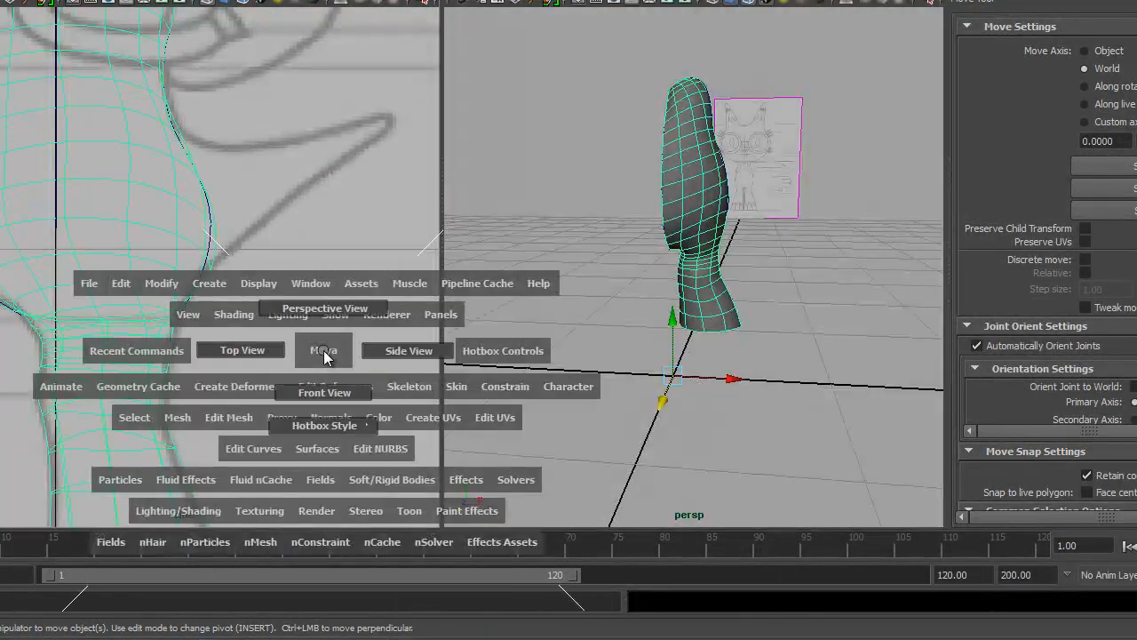
drag(324, 350, 319, 392)
scroll(302, 370, down, 5)
scroll(306, 374, up, 5)
right_drag(158, 257, 83, 250)
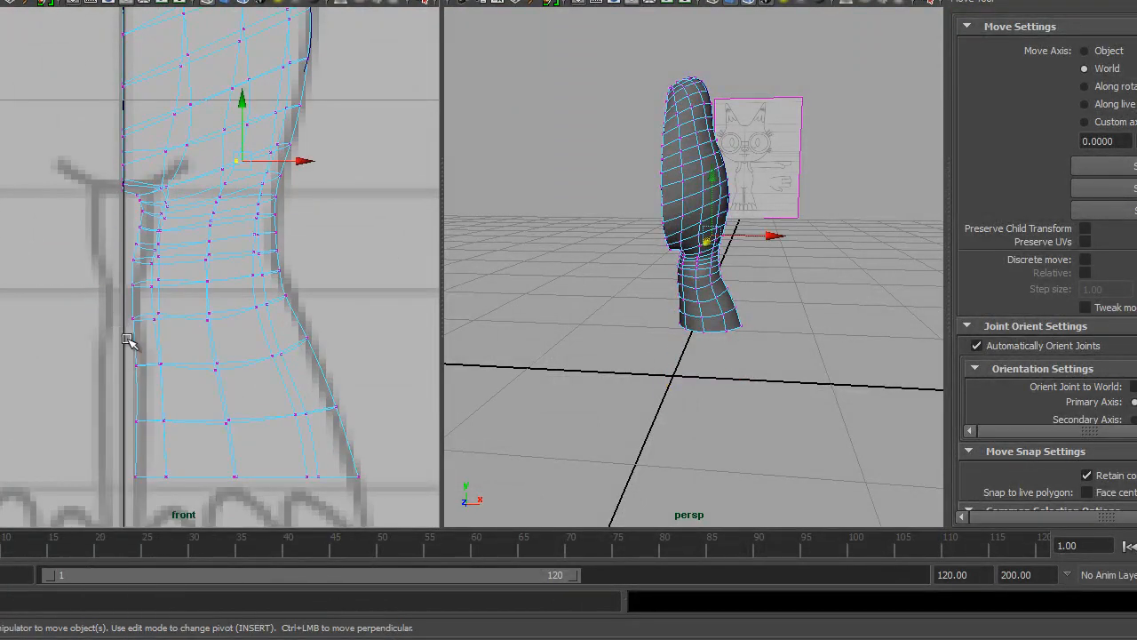
drag(172, 384, 209, 364)
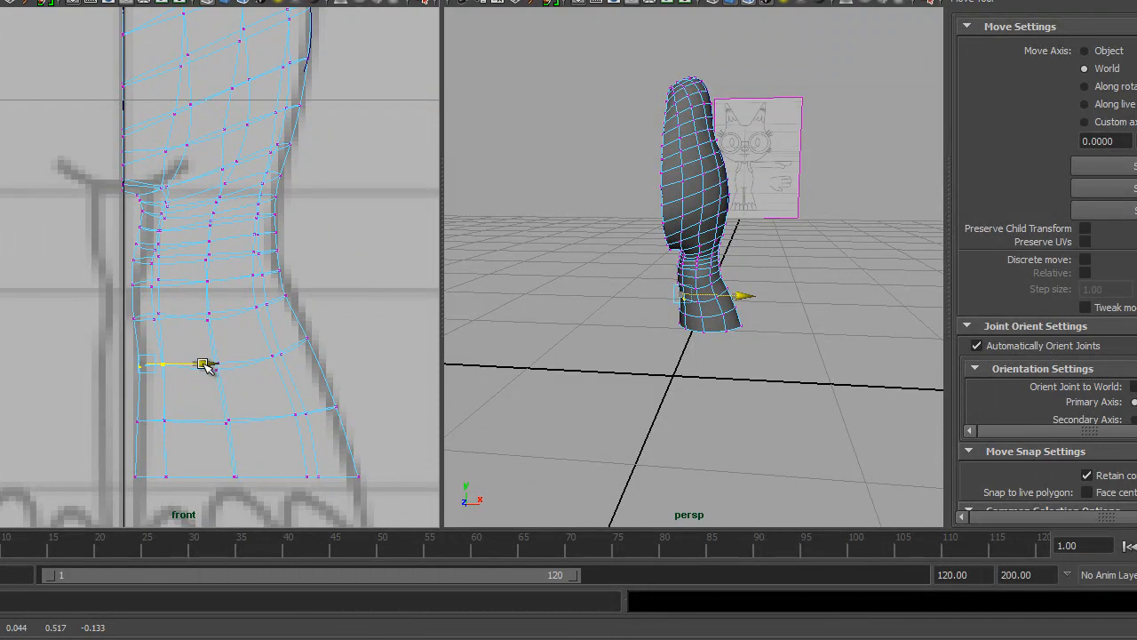
drag(115, 215, 210, 242)
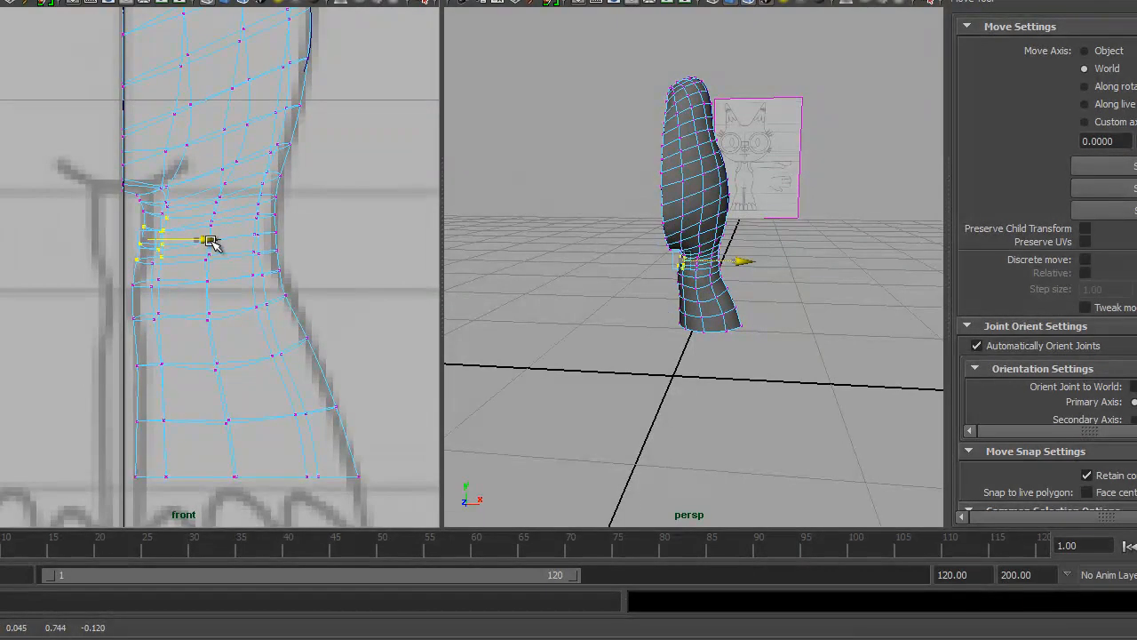
Step: Return the mesh to object mode, check the body and leg shape from several angles, and deselect it
alt+right_drag(596, 275, 703, 375)
alt+drag(703, 376, 671, 278)
right_drag(671, 251, 744, 235)
click(696, 247)
alt+drag(662, 396, 783, 418)
alt+right_drag(782, 419, 693, 387)
mouse_move(693, 387)
alt+mouse_down()
mouse_move(625, 368)
mouse_move(489, 368)
mouse_move(665, 363)
mouse_move(693, 386)
alt+mouse_up()
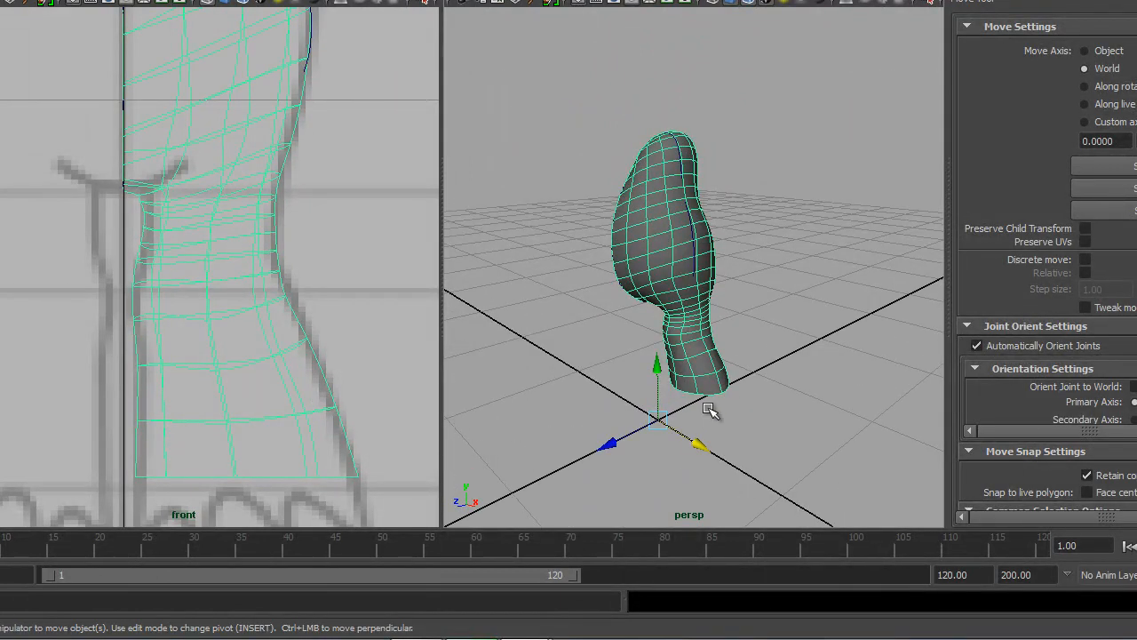
alt+drag(681, 182, 677, 142)
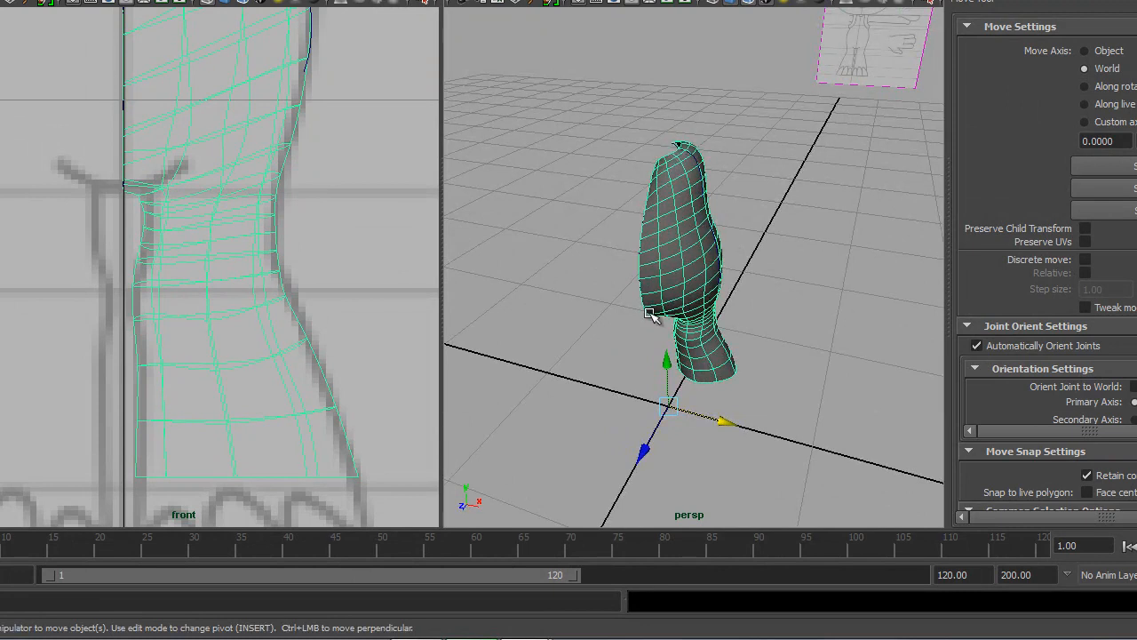
alt+drag(622, 316, 672, 299)
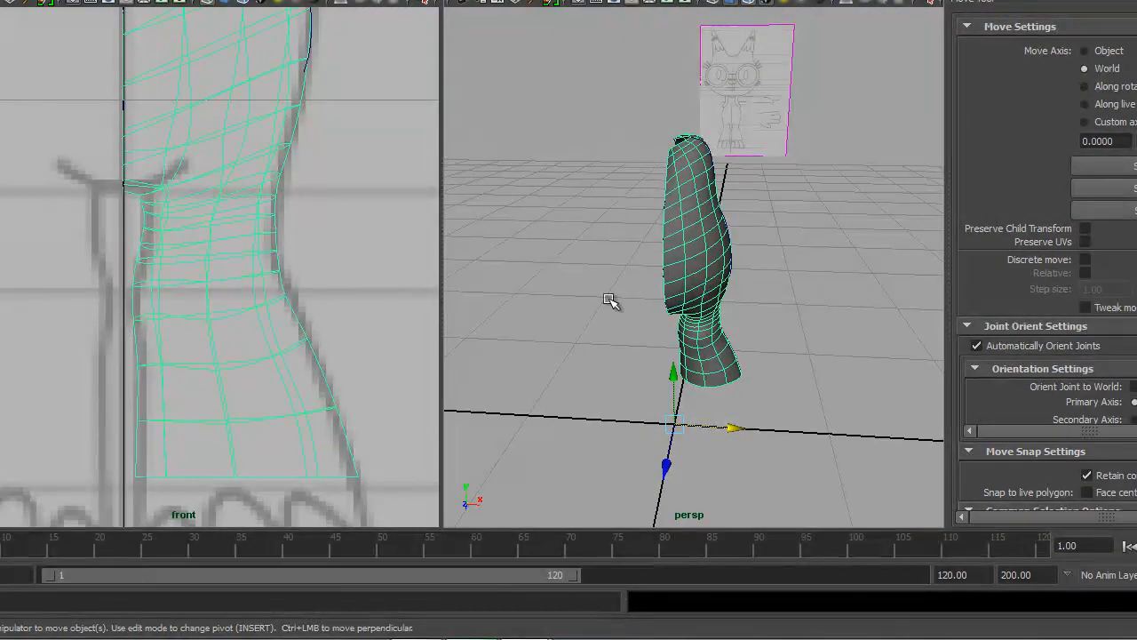
alt+drag(774, 300, 636, 135)
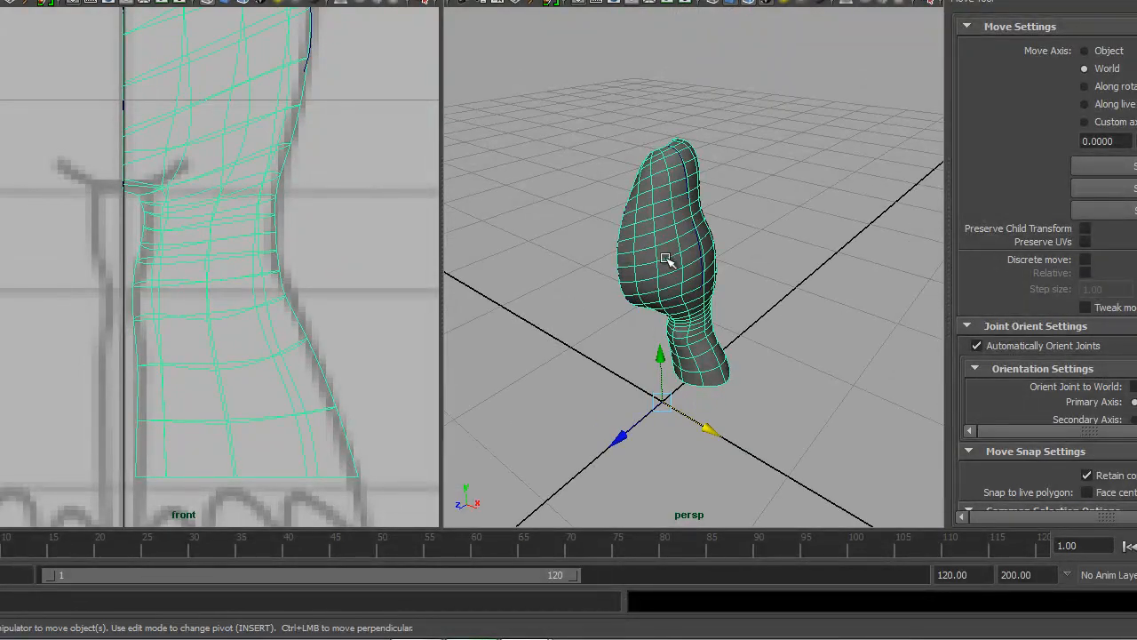
click(753, 256)
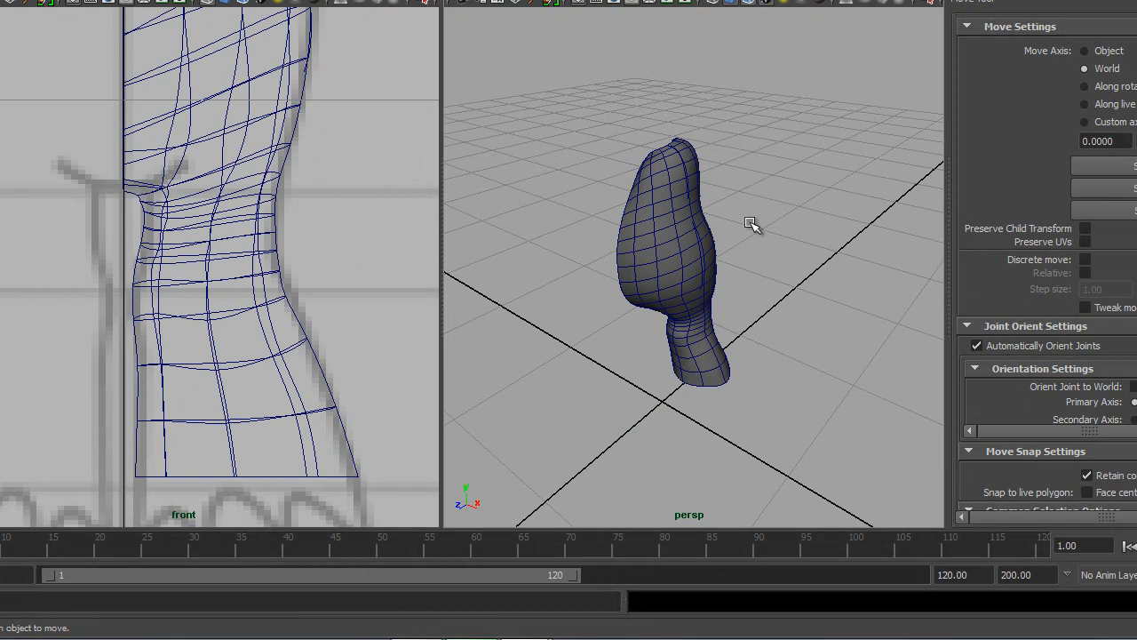